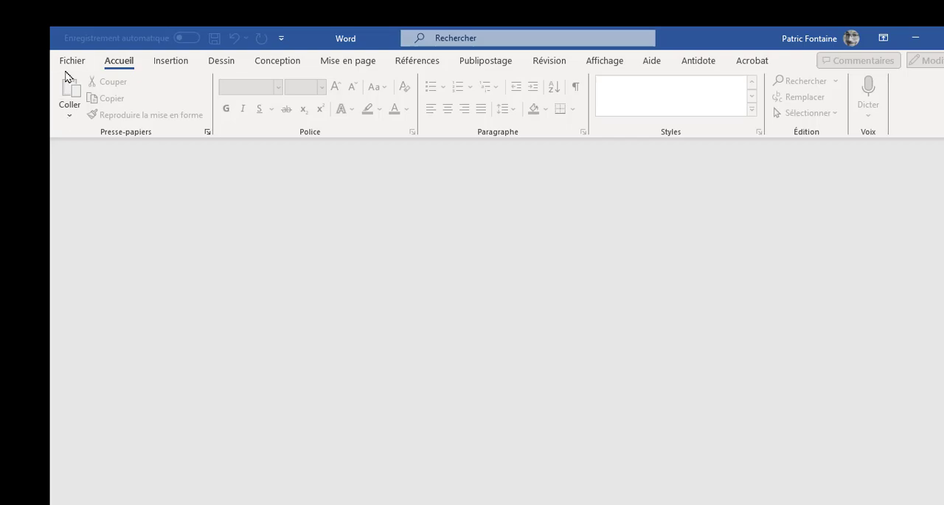
Create a new blank document and switch it to Outline view (Plan)
click(74, 64)
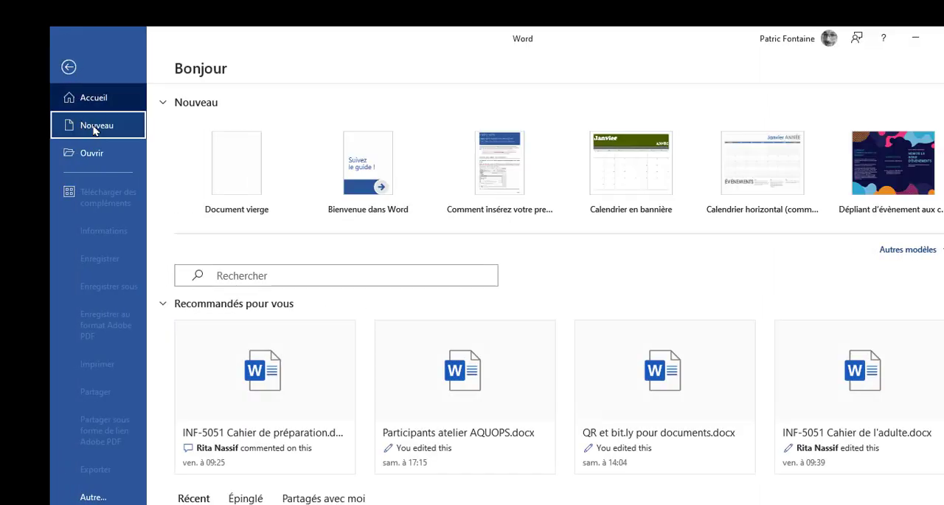
click(81, 124)
click(251, 209)
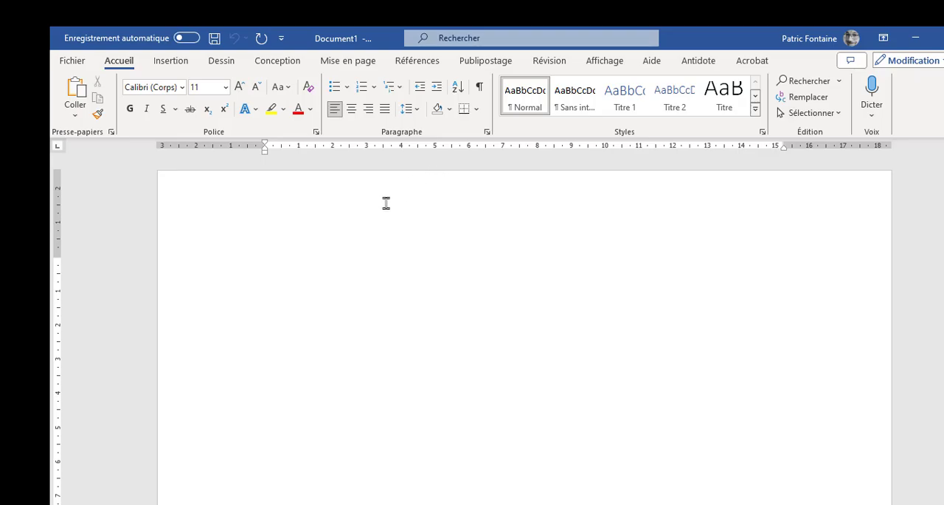
click(611, 63)
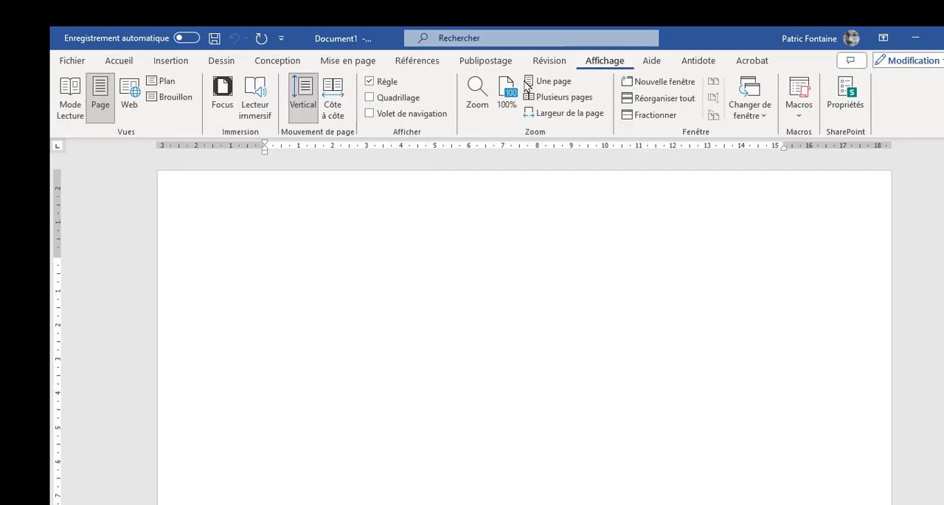
click(167, 80)
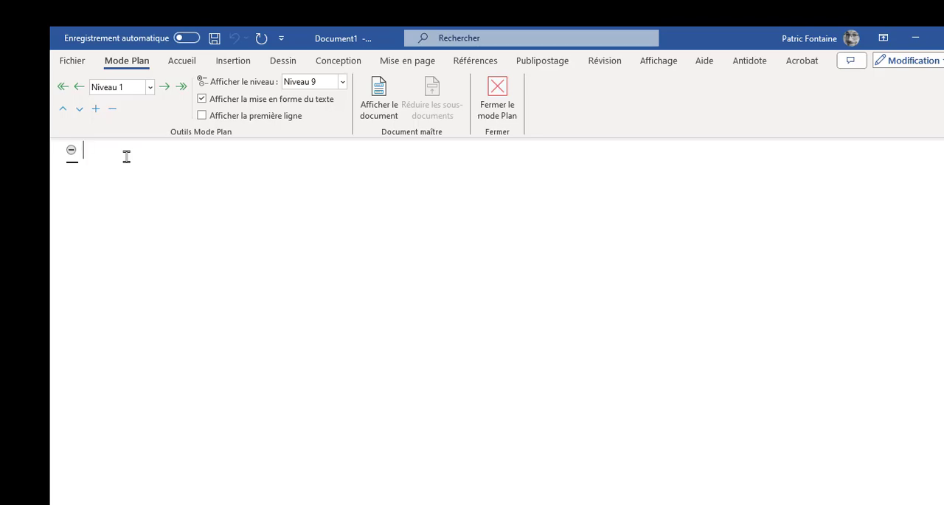
Enter "Introduction" as the first level 1 heading, correcting its spelling, and start a new heading line
text(Intropduction)
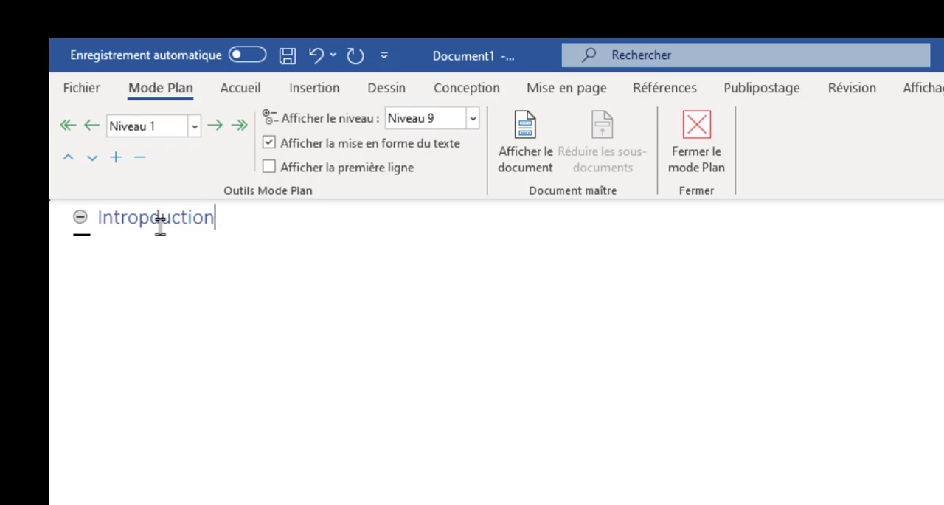
key(Left)
key(Left)
key(Left)
key(Left)
key(Left)
key(Left)
key(Left)
key(BackSpace)
click(268, 219)
key(Return)
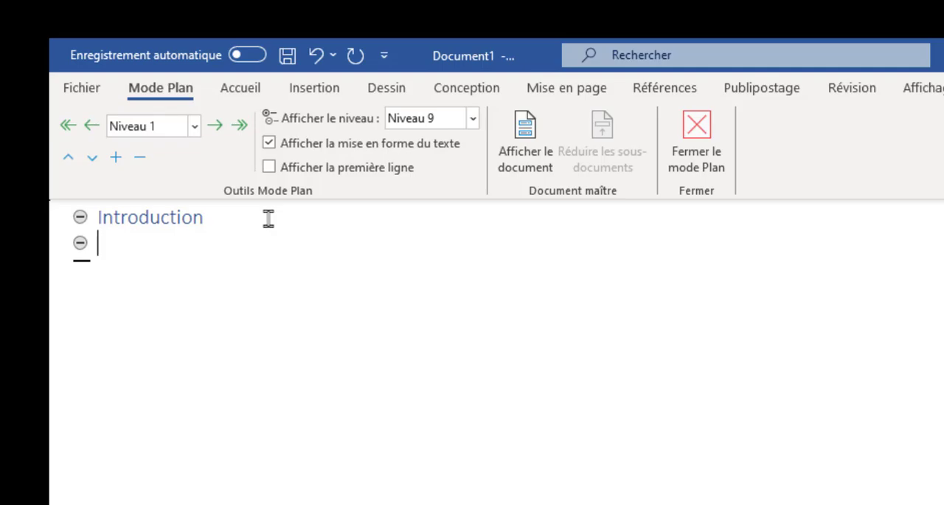
Add the level 1 heading "Précision sur le contenu de l'évaluation" below Introduction, correcting its spelling
text(Précision sur lw contenu de )
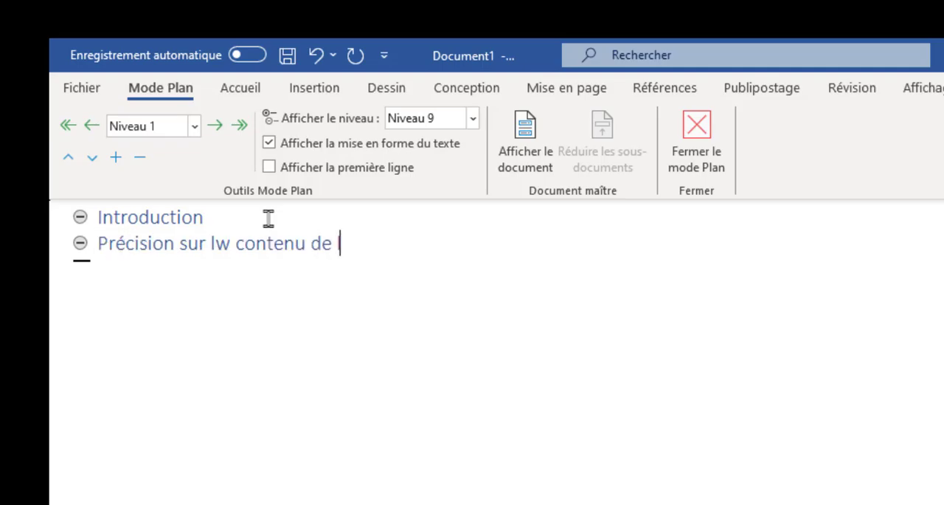
text(l'évaluation)
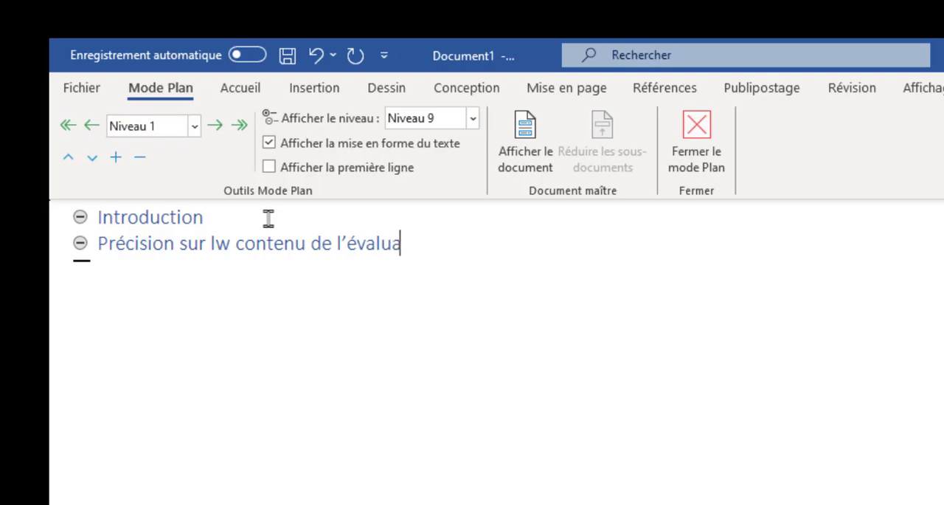
click(232, 243)
key(BackSpace)
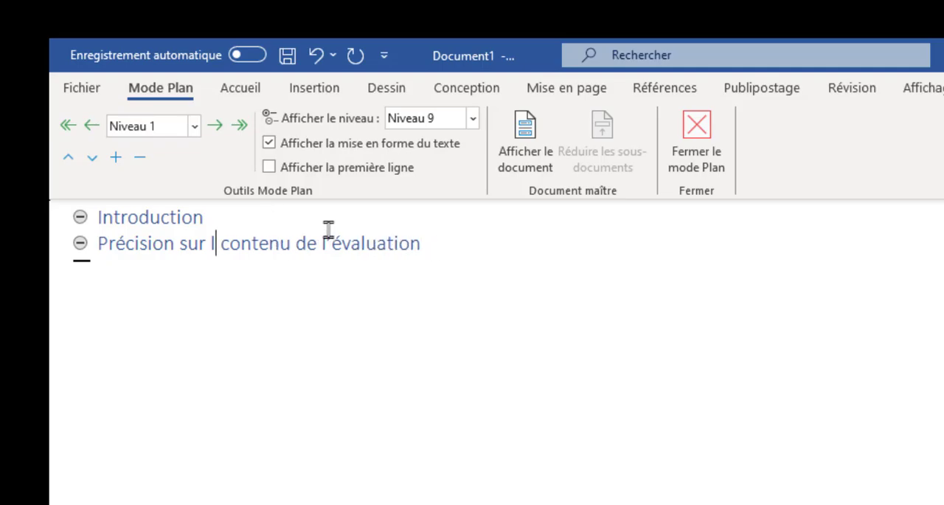
text(e)
key(End)
key(Return)
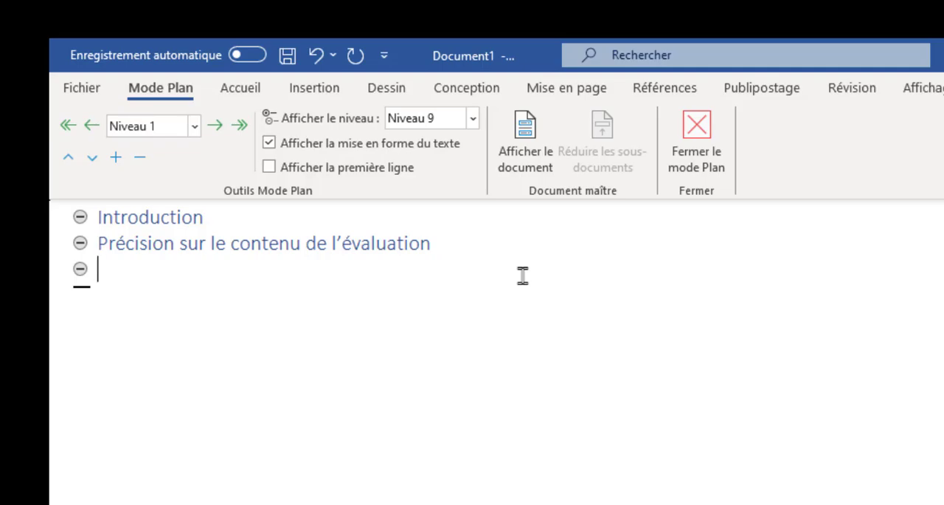
Demote the new line to level 2 and enter the subheading "Les critères d'évaluation"
key(Tab)
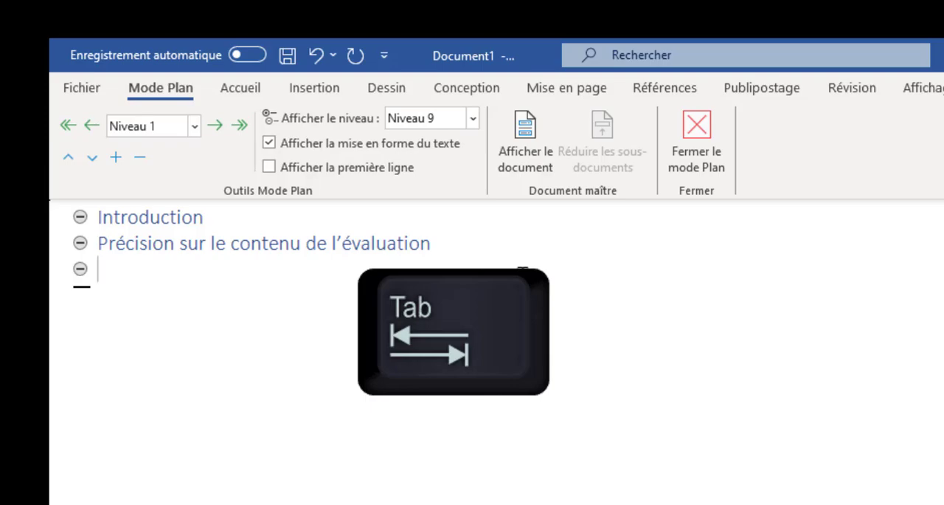
key(Tab)
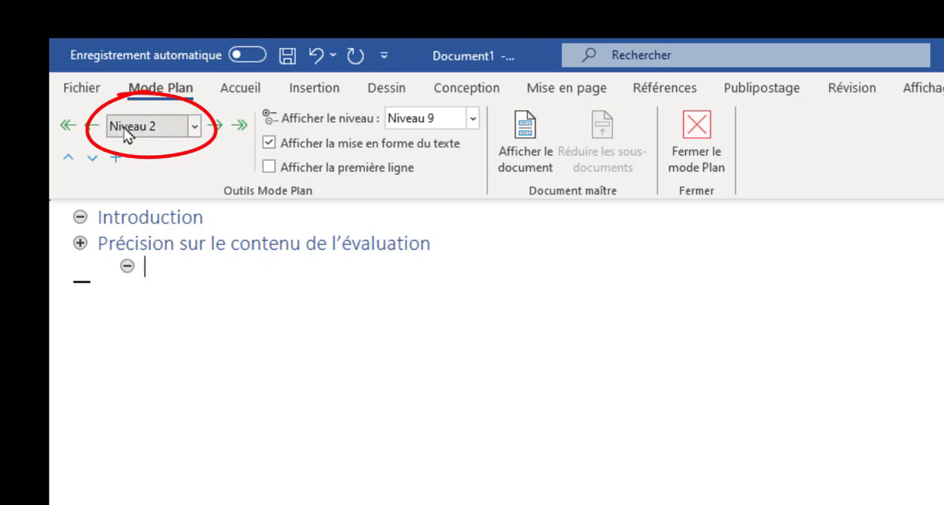
click(158, 217)
click(167, 272)
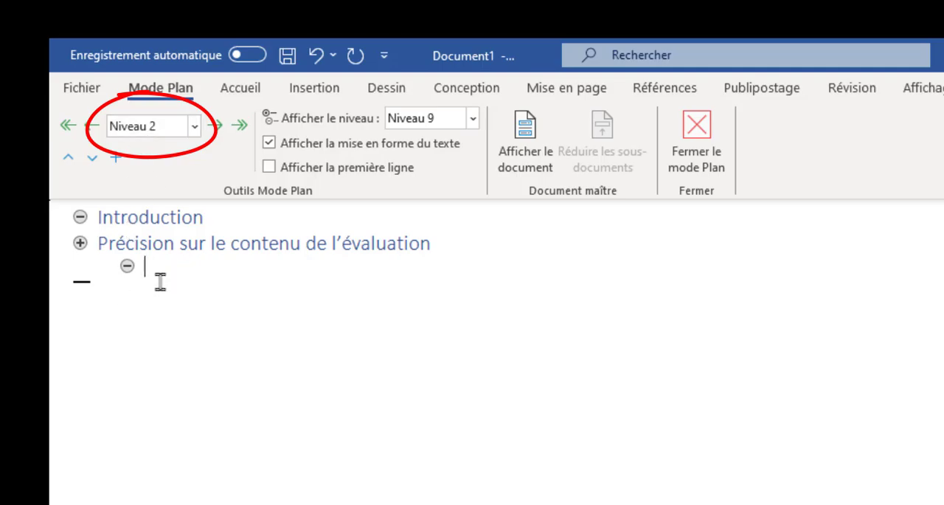
text(Les)
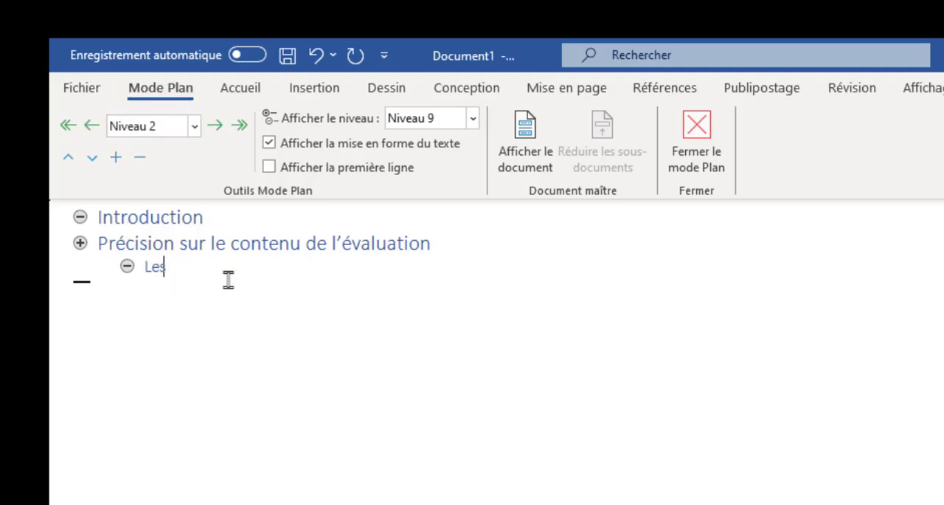
text( critères d’évau)
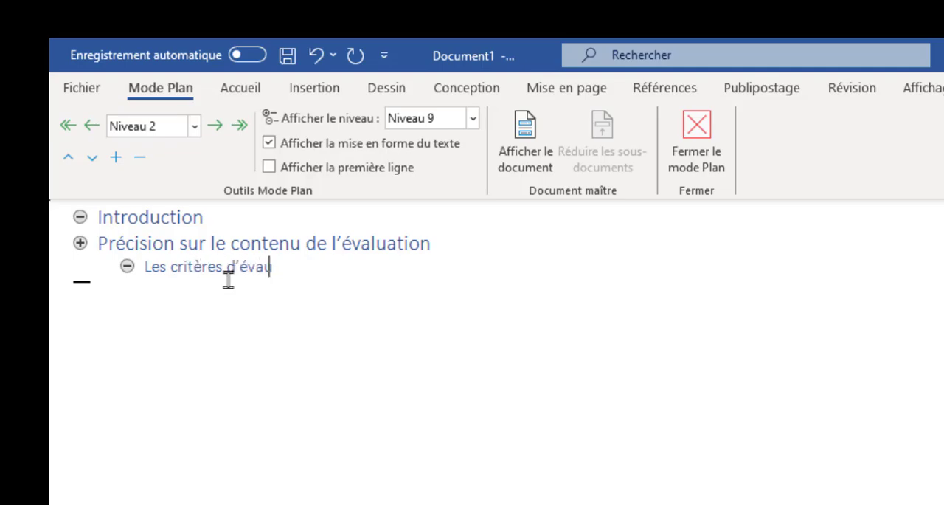
key(BackSpace)
text(luation)
key(Return)
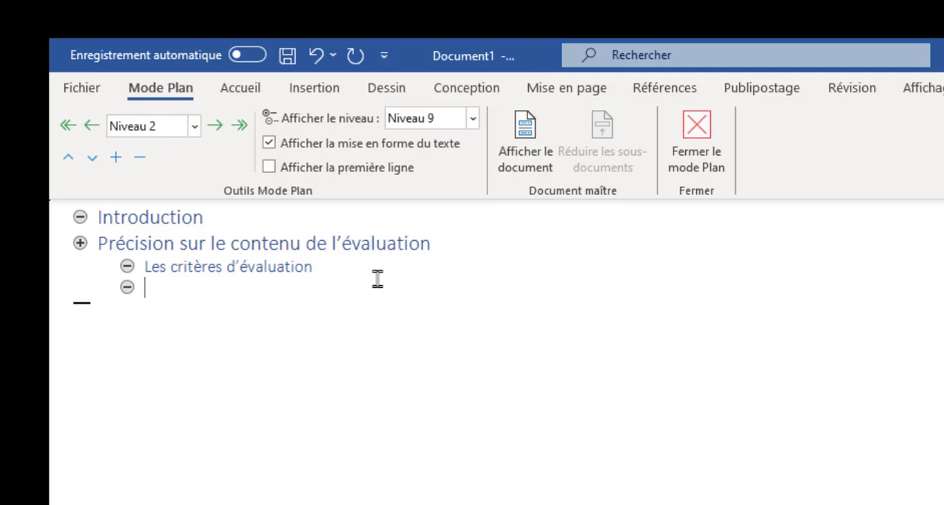
Add the level 3 heading "Précisions sur les critères d'évaluation" under "Les critères d'évaluation"
key(Tab)
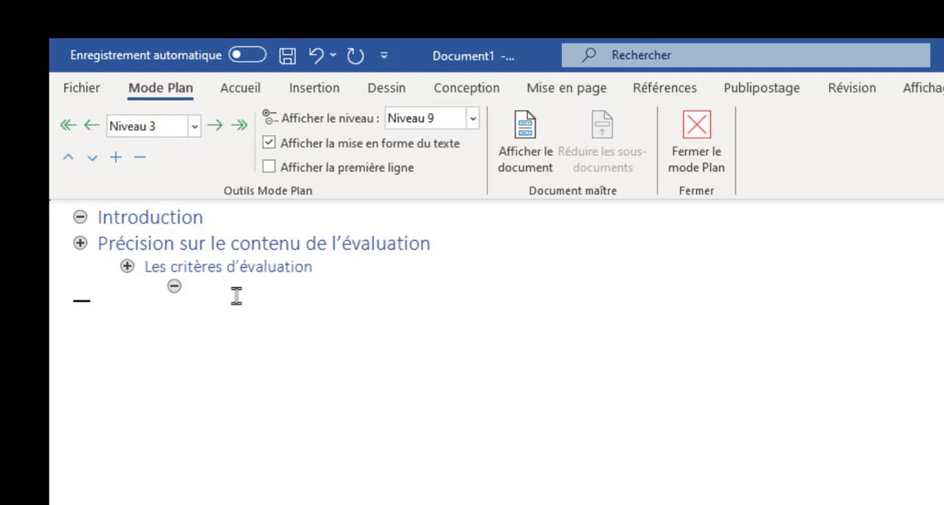
text(écisions sur les cr)
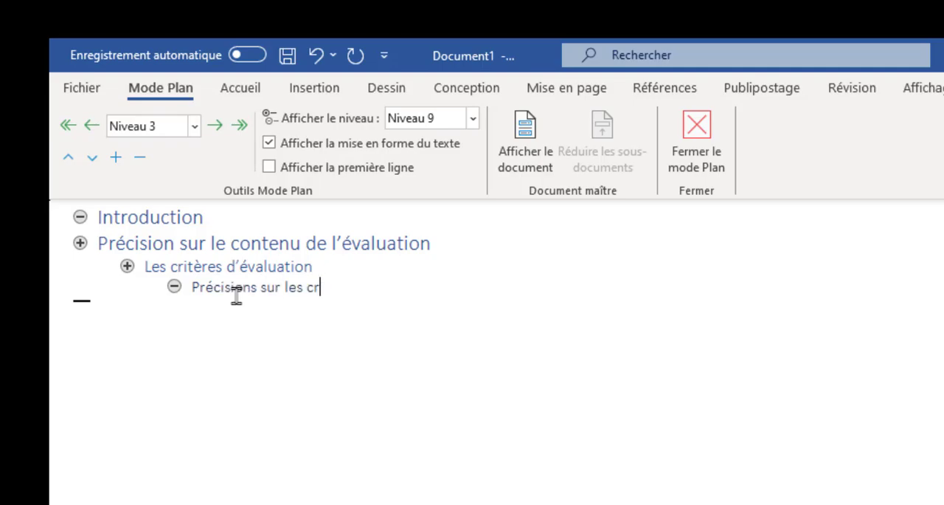
text(itères d'évakuat)
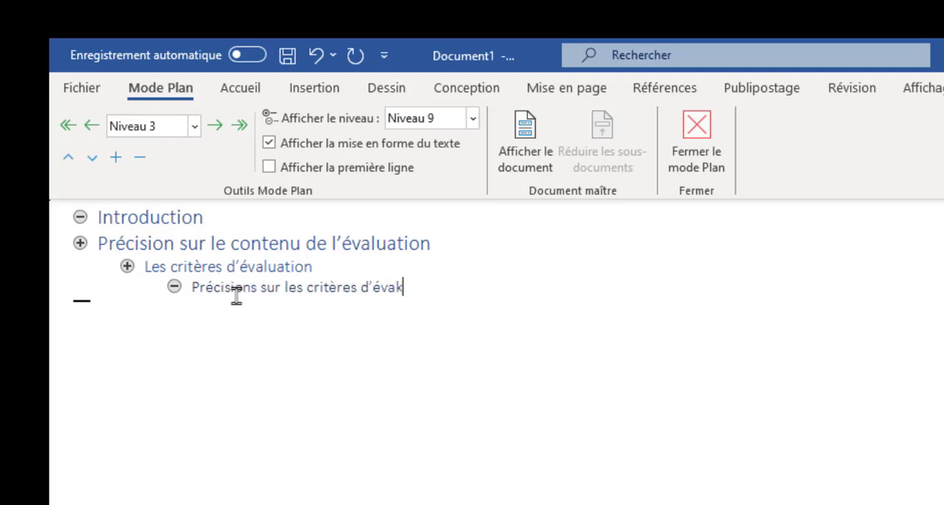
text(ion)
key(Return)
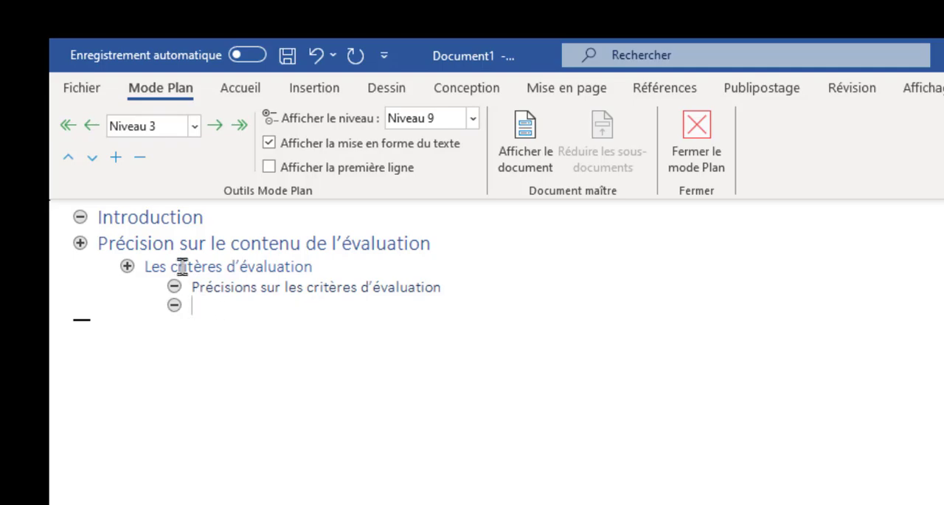
Promote the empty level 3 line to level 2 and enter the heading "La maîtrise des connaissances"
click(206, 266)
click(217, 305)
key(shift+Tab)
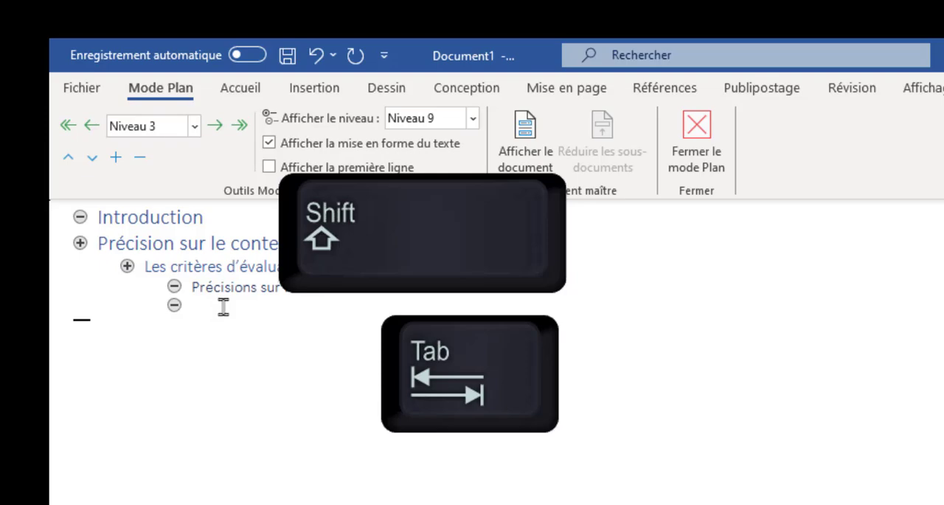
key(shift+Tab)
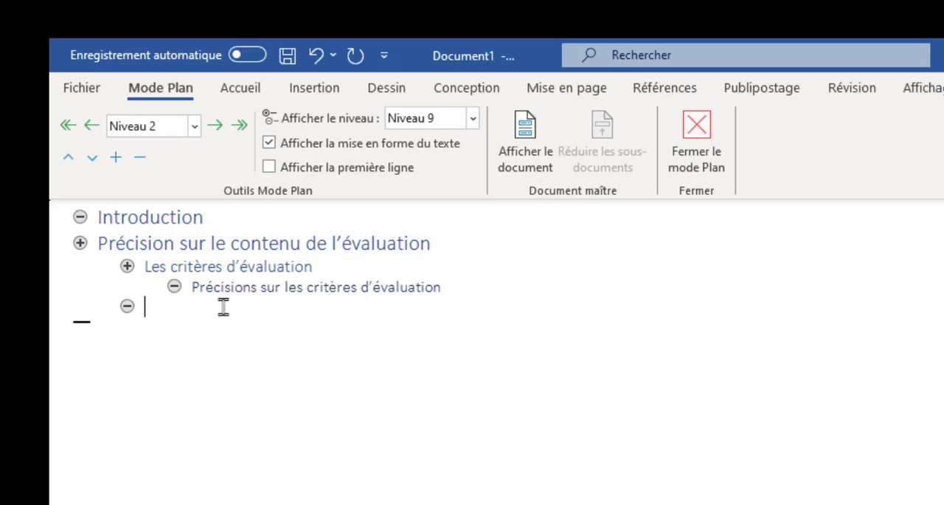
text(La maîtrise des connaissances)
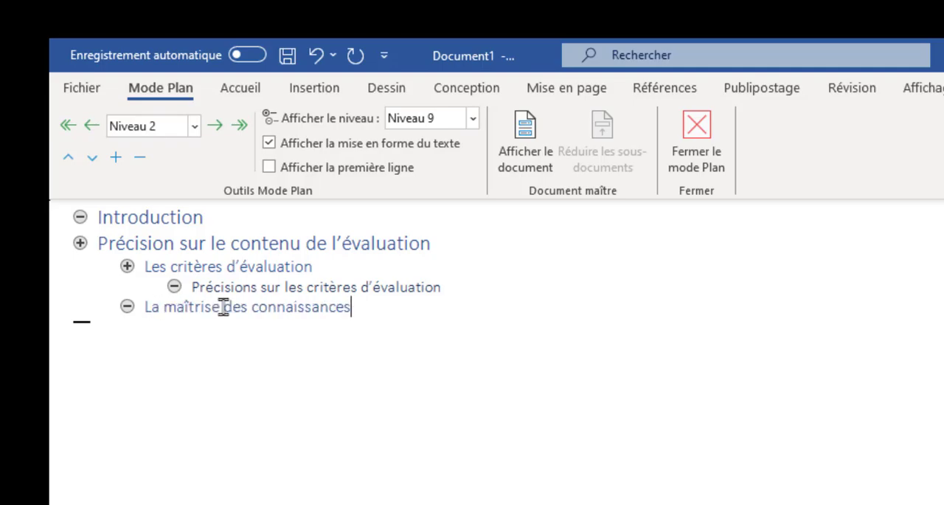
key(Return)
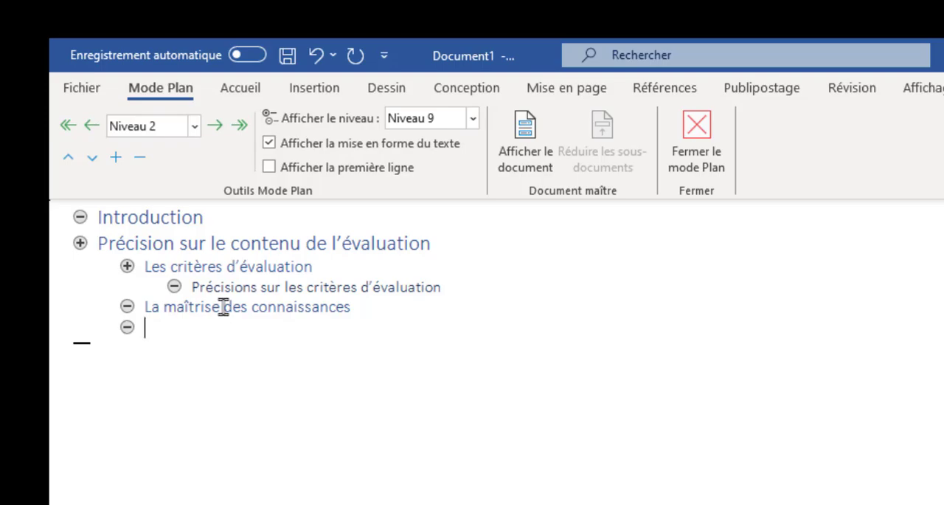
Add the level 2 headings "La pondération" and "Les savoirs" below "La maîtrise des connaissances"
text(La pondération)
key(Return)
text(Les sa)
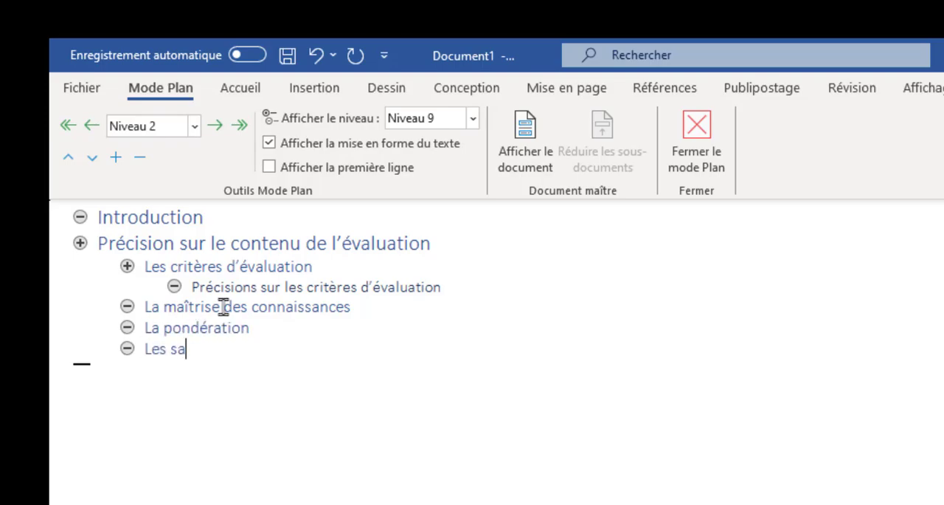
text(voirs)
key(Return)
Add the level 3 heading "Contenu disciplinaire" under "Les savoirs"
key(Tab)
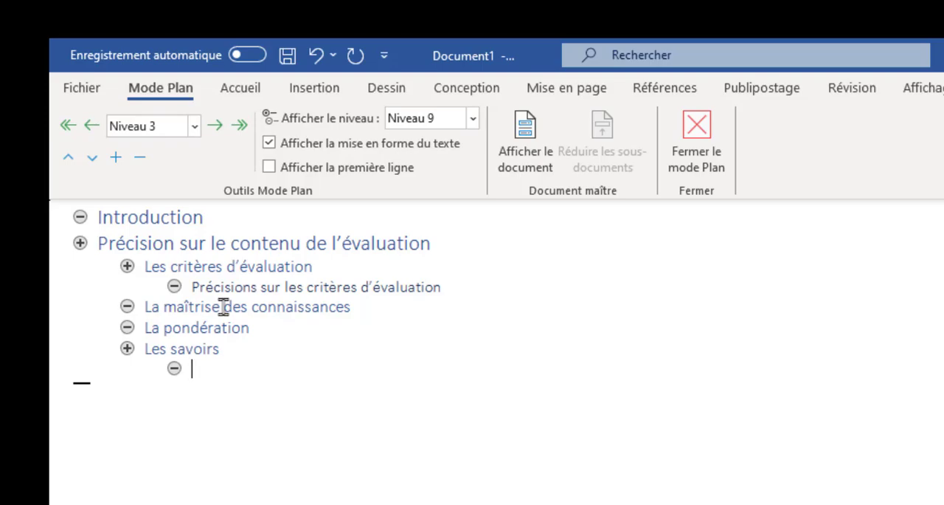
text(Contenu disciplinaire)
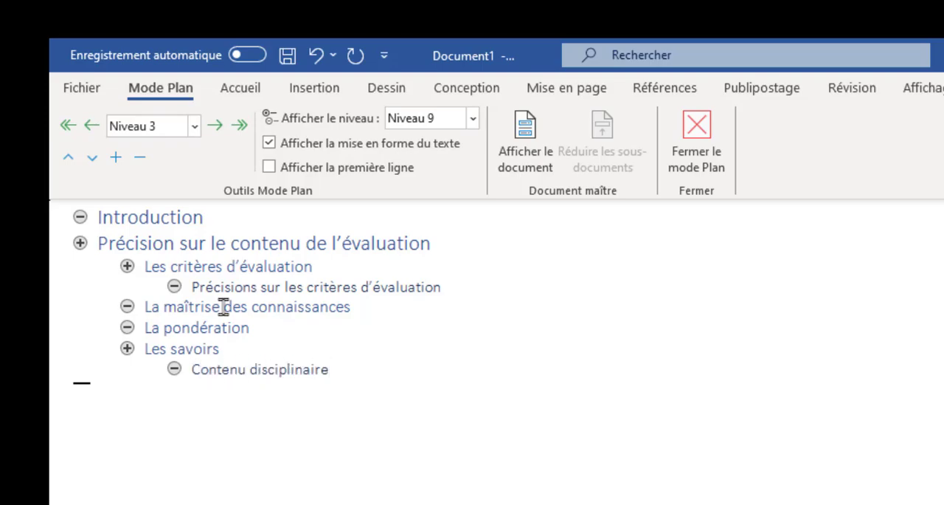
key(Return)
Promote the new line to level 1 and enter the heading "Spécifications des instruments d'évaluation"
key(shift+Tab)
key(shift+Tab)
text(Spéci)
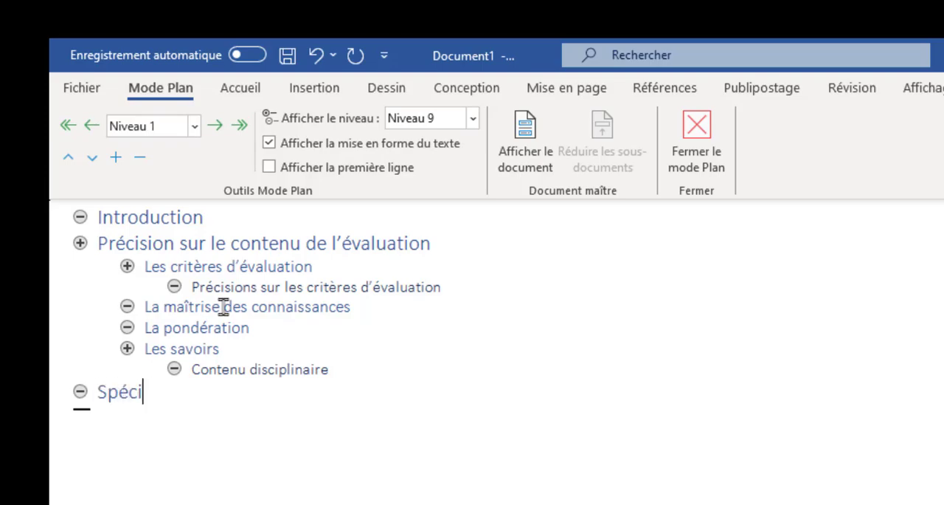
text(fications des instruments d’évaluation)
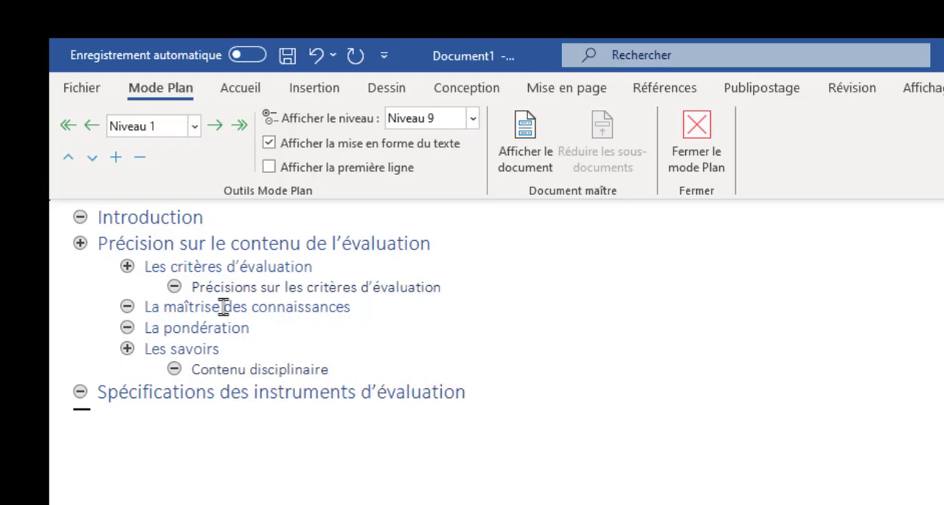
key(Return)
Add the level 2 headings "L'épreuve" and "La composition de l'épreuve" under "Spécifications des instruments d'évaluation"
key(Tab)
text(L’épreuve)
key(Return)
text(La composition des)
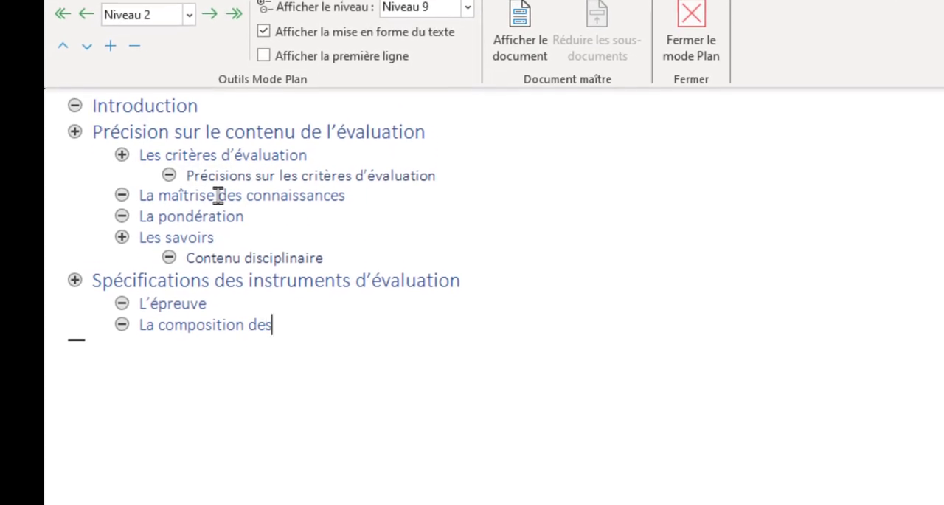
key(BackSpace)
text(l’épreuve)
key(Return)
Add the level 2 headings "Les outils de collecte de données" and "Le matériel autorisé" to complete the outline
text(Le)
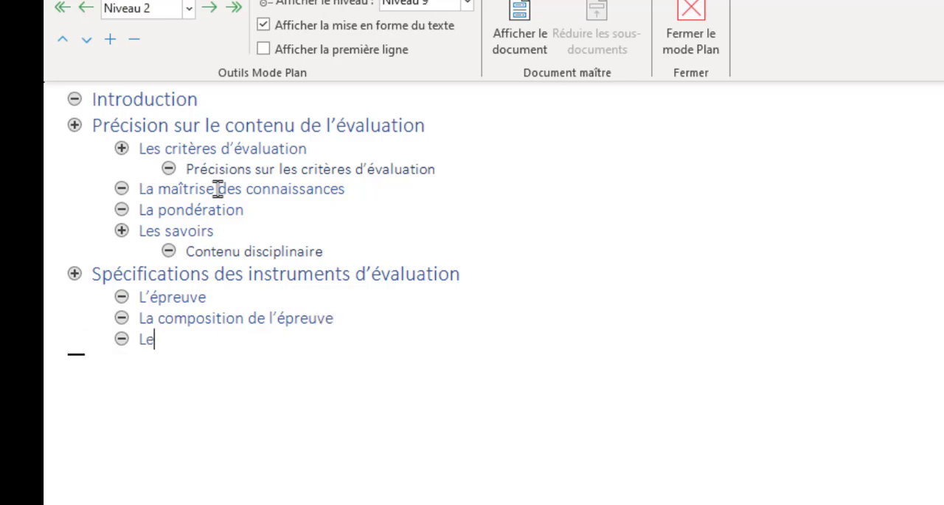
text(s outils de collecte de données)
key(Return)
text(Le matériel )
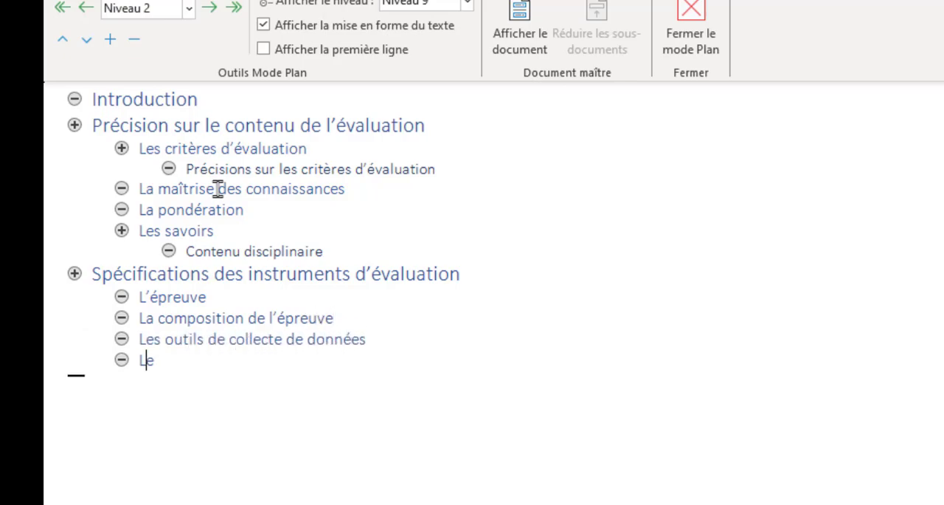
text(autorisé)
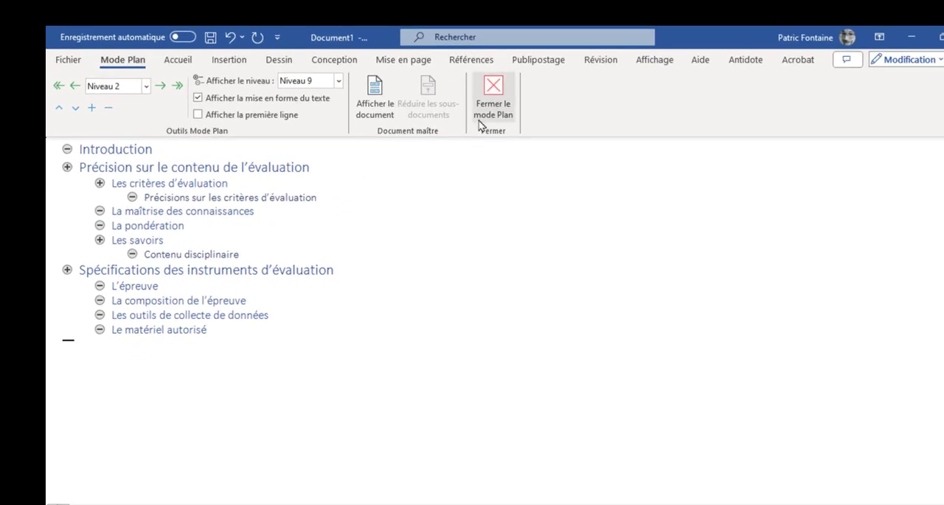
Close Outline view and place the cursor in the heading "Précision sur le contenu de l'évaluation" to check its style
click(494, 90)
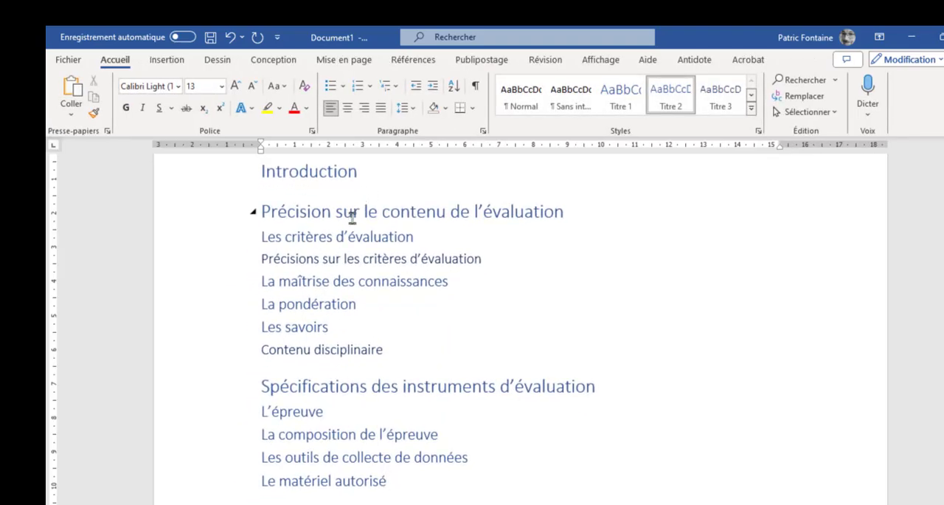
click(310, 212)
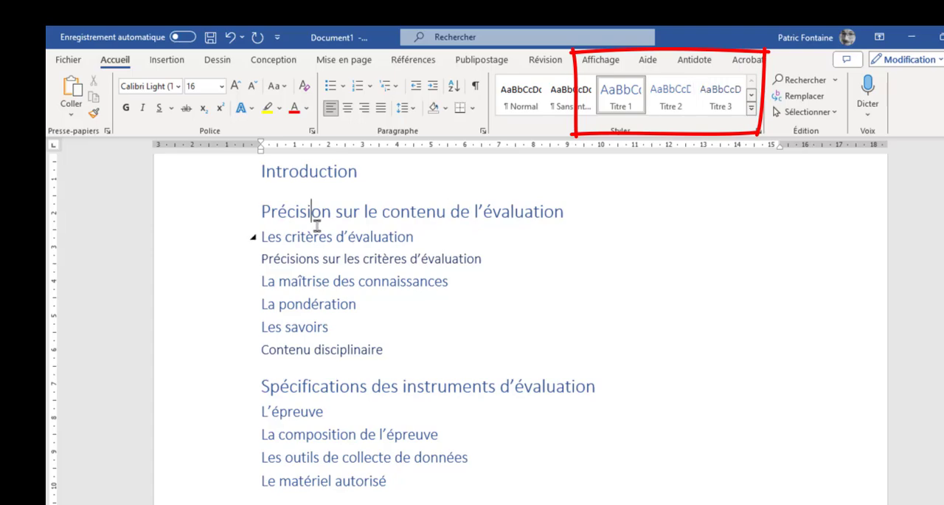
Check which heading style is applied to the headings from "Introduction" through "Contenu disciplinaire"
click(310, 171)
click(300, 236)
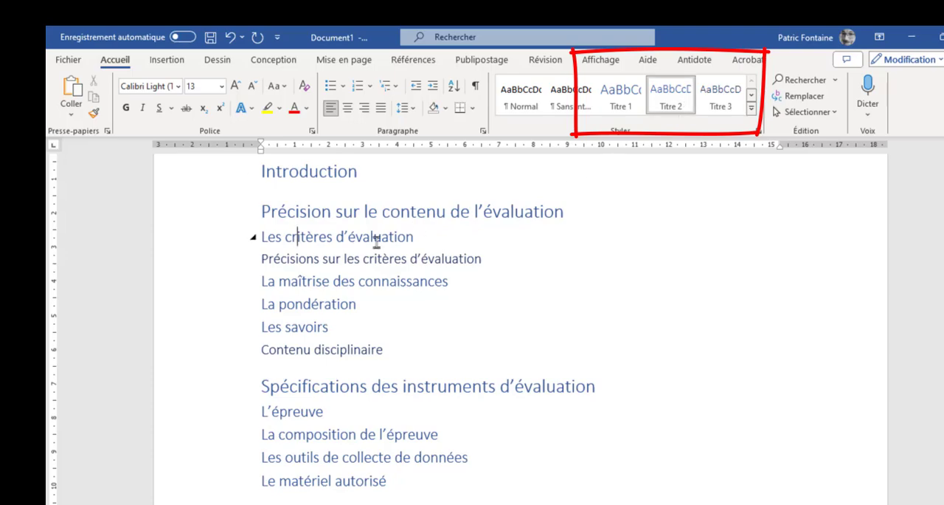
click(305, 258)
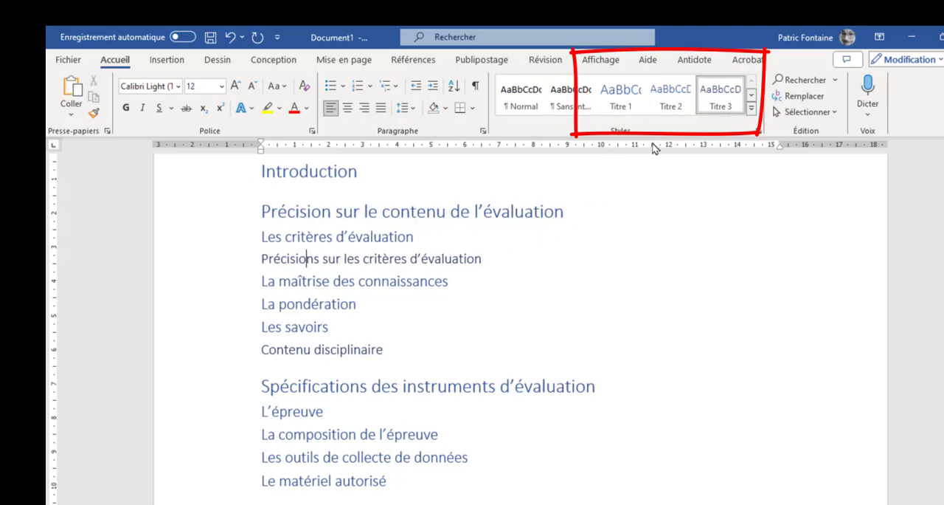
click(308, 281)
click(303, 303)
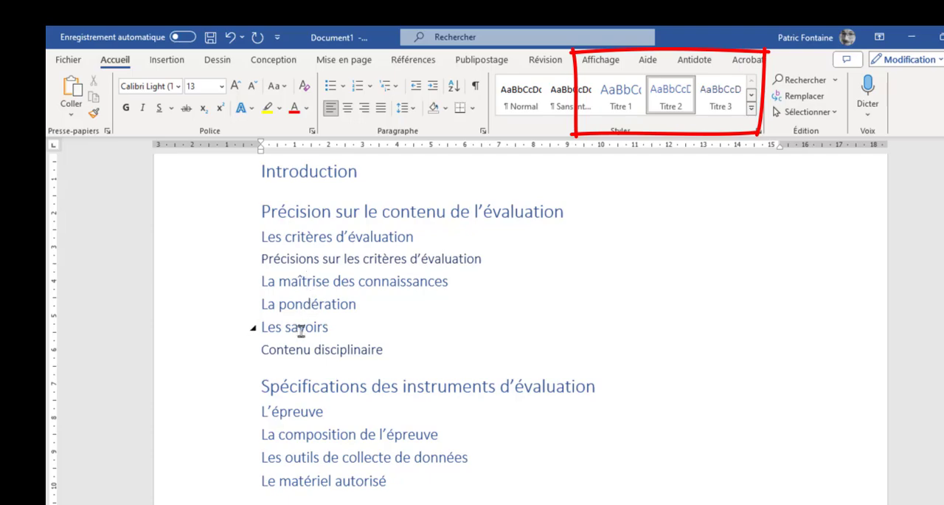
click(303, 352)
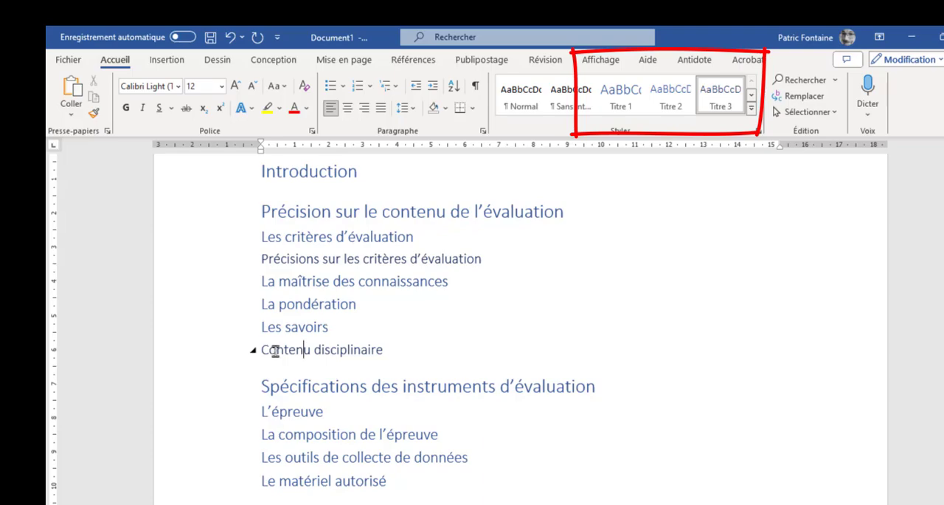
click(726, 107)
click(301, 212)
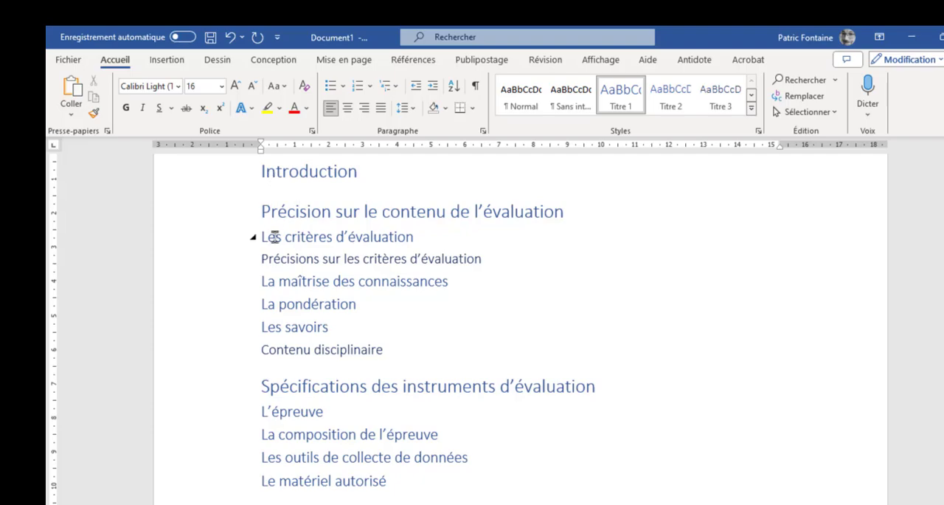
click(266, 304)
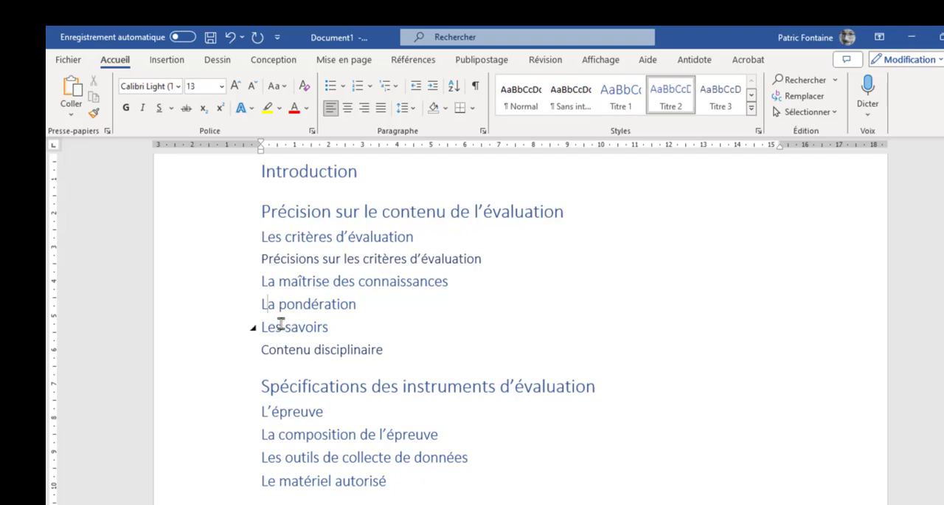
Collapse the sections "Précision sur le contenu de l'évaluation" and "Spécifications des instruments d'évaluation" to their level 1 headings
click(253, 213)
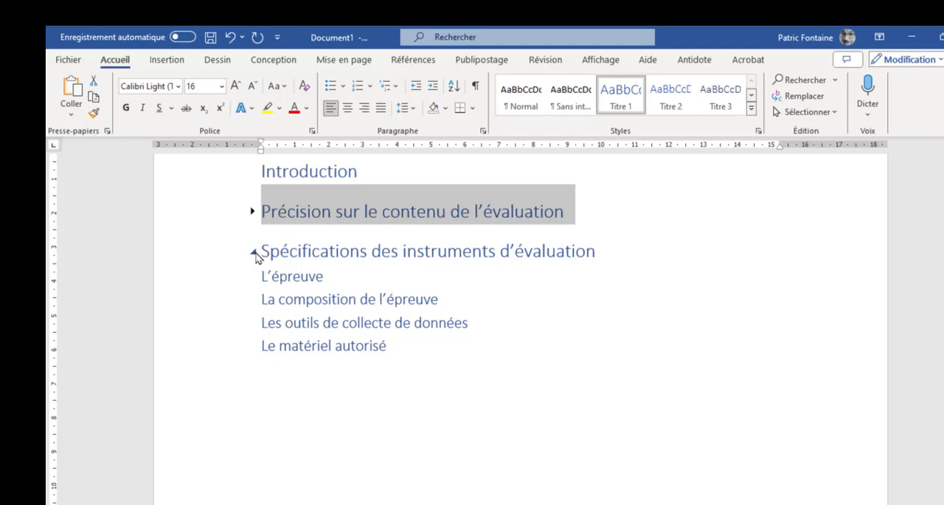
click(254, 253)
click(275, 214)
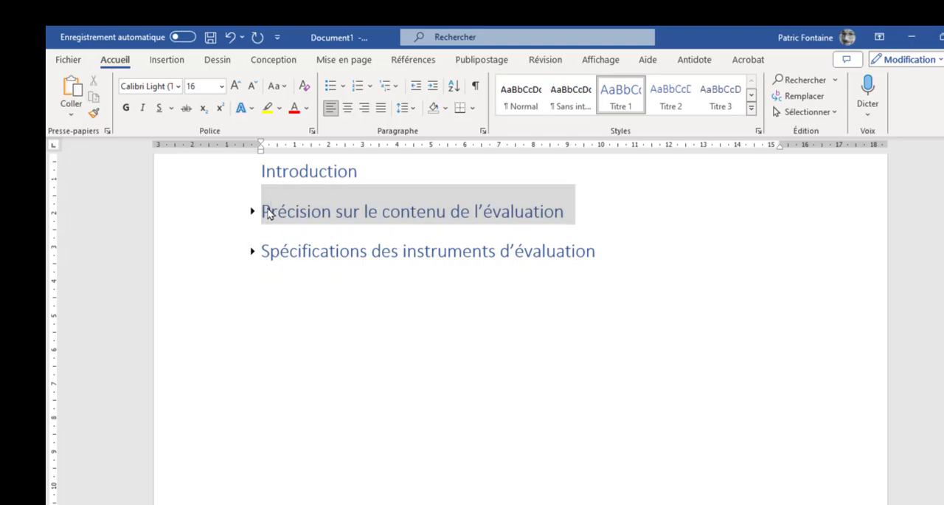
Expand the section "Précision sur le contenu de l'évaluation" and place the cursor in the heading "Spécifications des instruments d'évaluation"
click(253, 212)
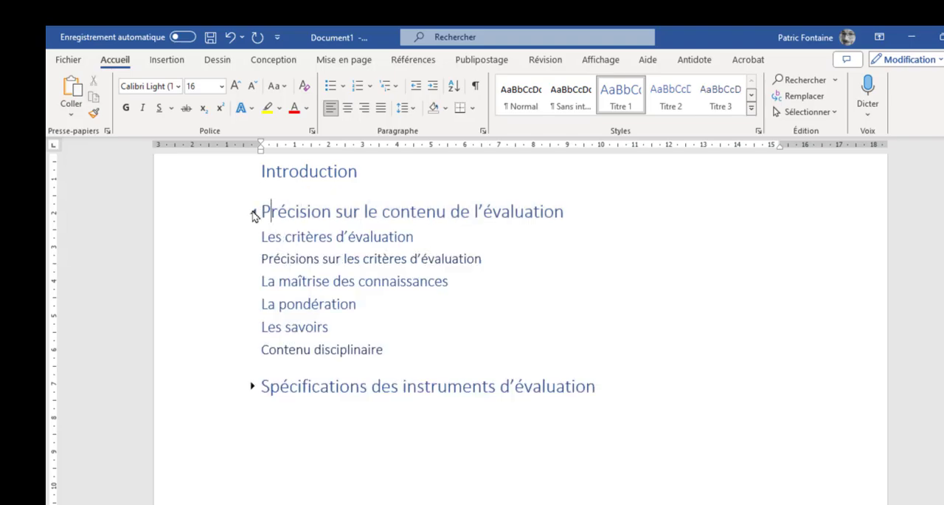
click(292, 259)
click(277, 218)
click(372, 386)
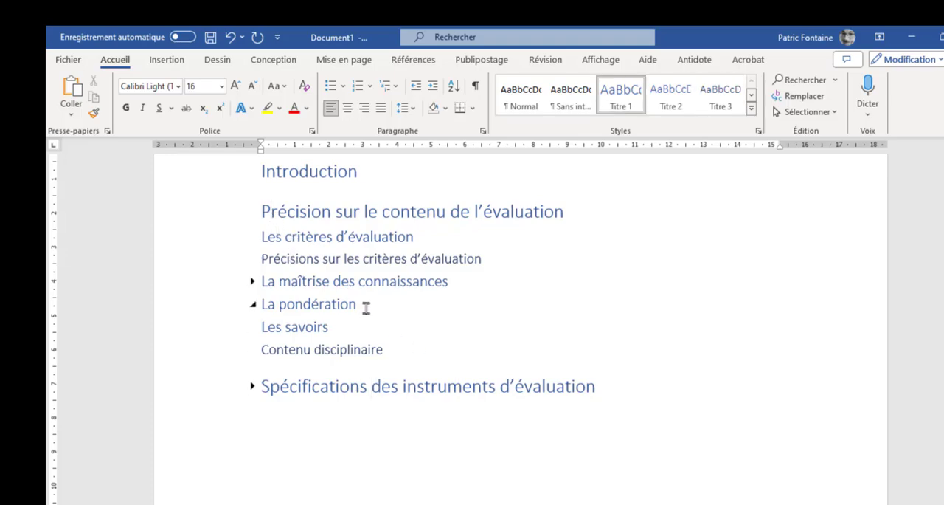
Save the document as plan.docx in the temp folder on the desktop (Bureau) and close it
click(68, 59)
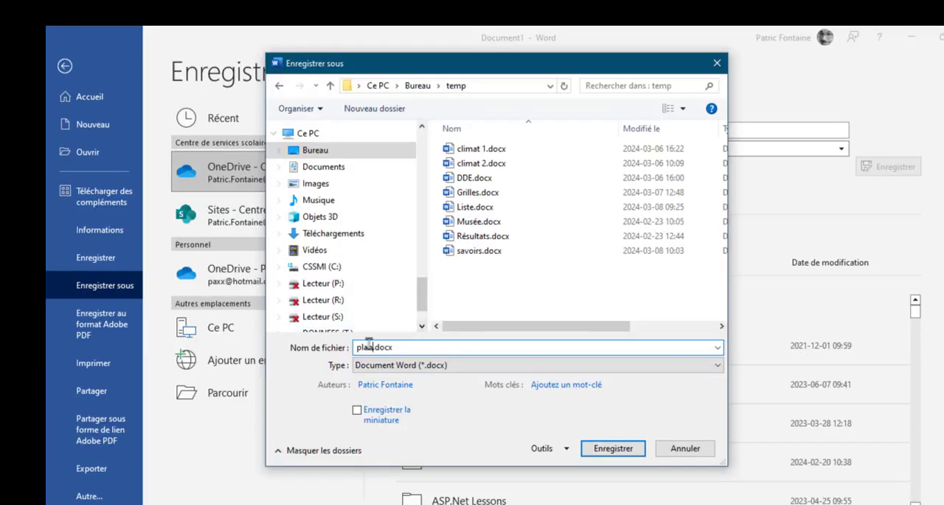
click(613, 448)
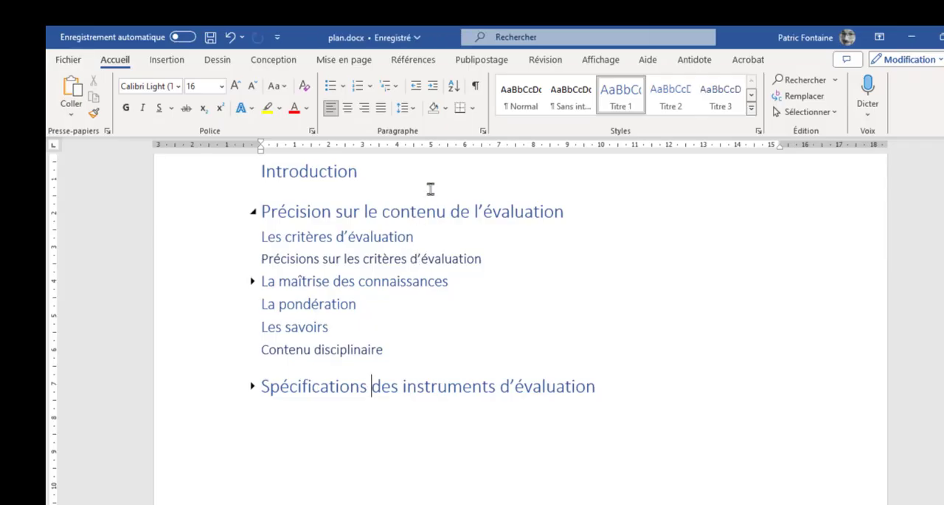
key(ctrl+w)
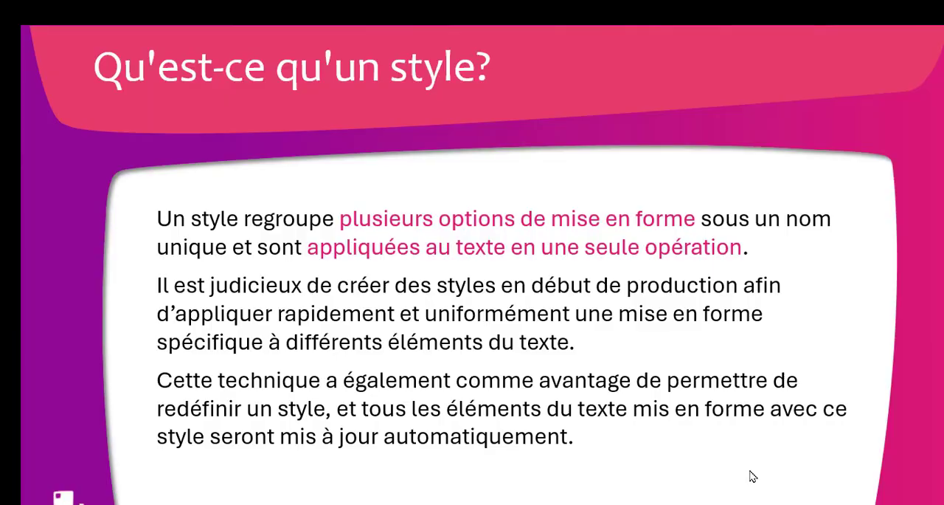
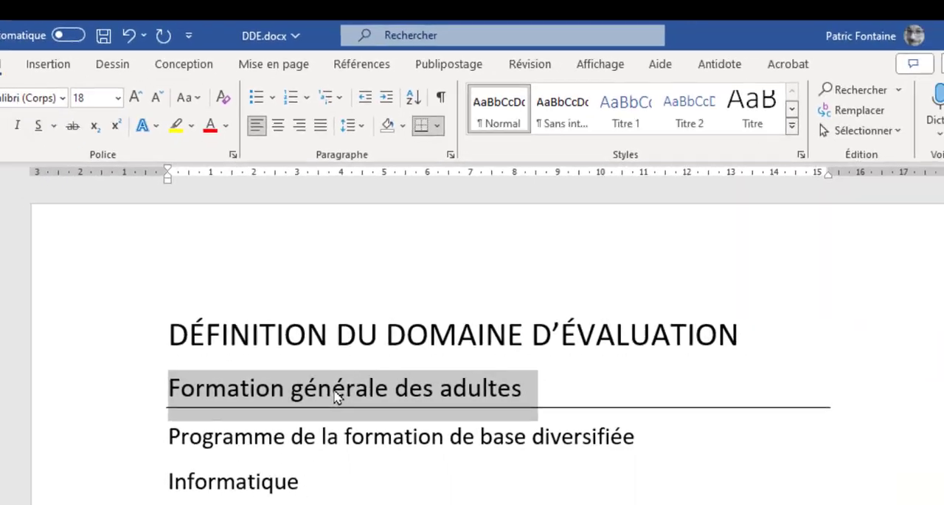
Select the word "formation" in the line "Programme de la formation de base diversifiée", and the whole paragraph "Informatique"
click(335, 392)
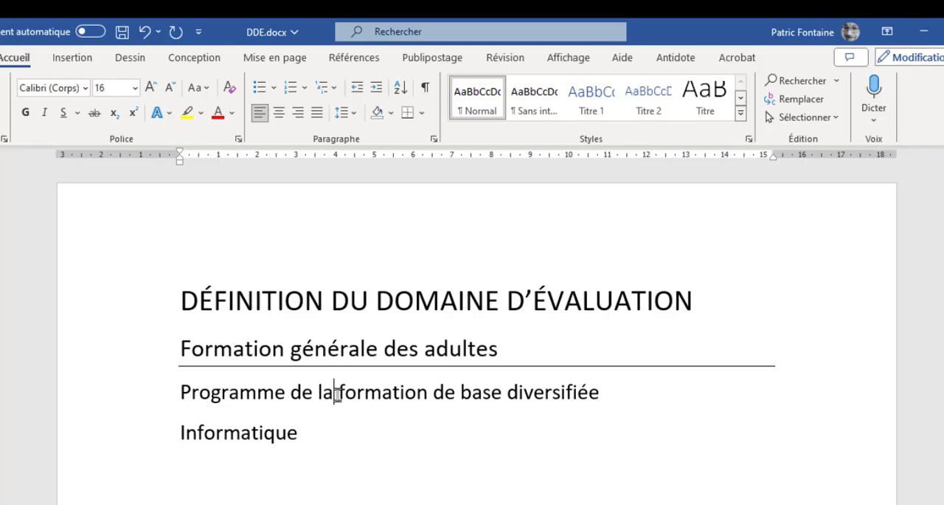
drag(336, 393, 428, 395)
click(369, 405)
double_click(380, 399)
triple_click(231, 436)
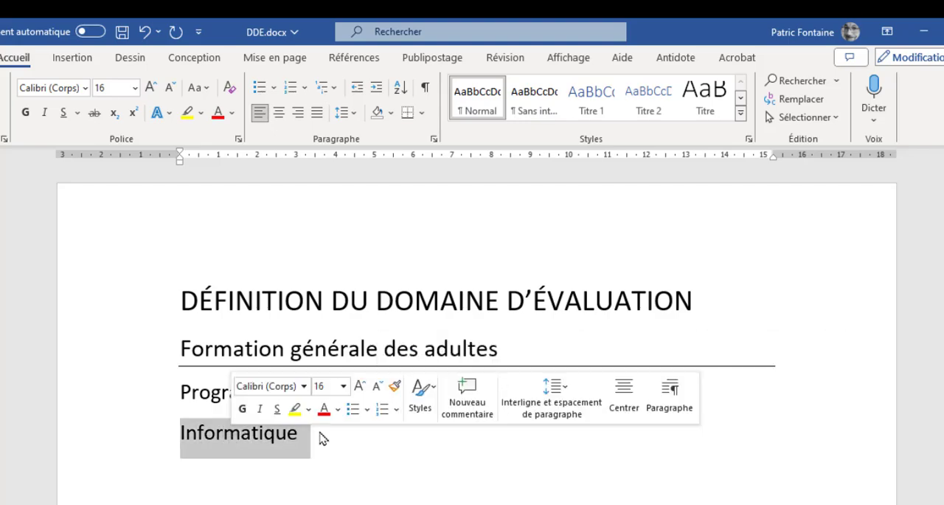
Select the word "Traitement" in the line "Traitement de texte, styles et mise en forme" and clear the selection
scroll(317, 465, down, 3)
double_click(238, 452)
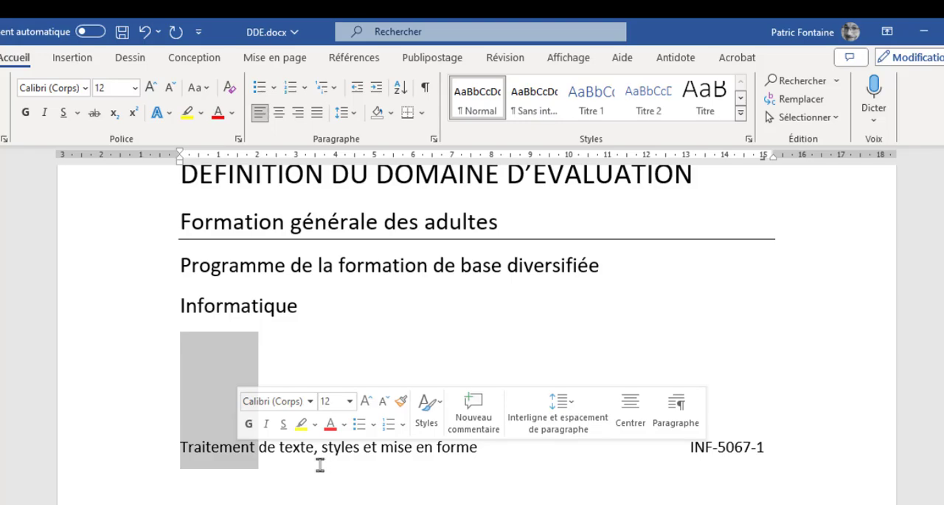
click(238, 453)
Select the complete sentence starting with "Elle sert à sélectionner" in the first paragraph under "Introduction"
scroll(272, 456, down, 5)
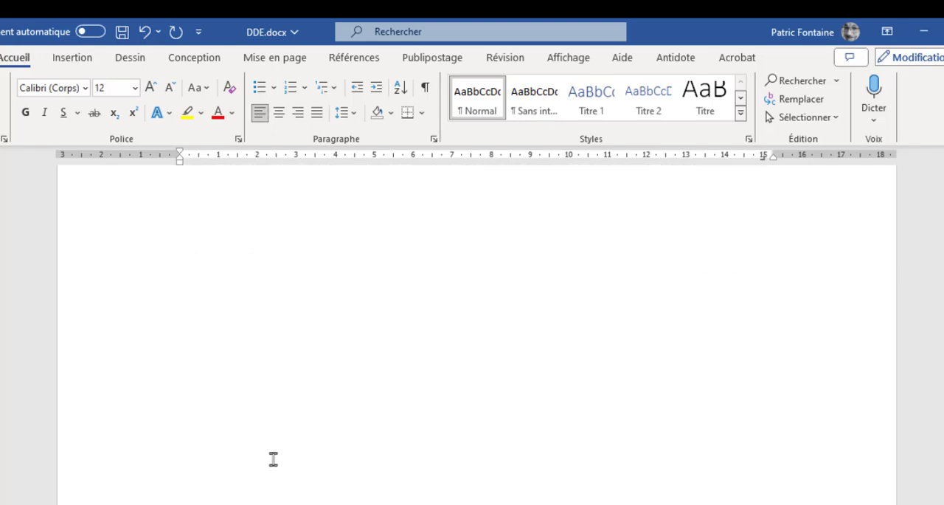
scroll(273, 459, down, 10)
scroll(273, 459, down, 6)
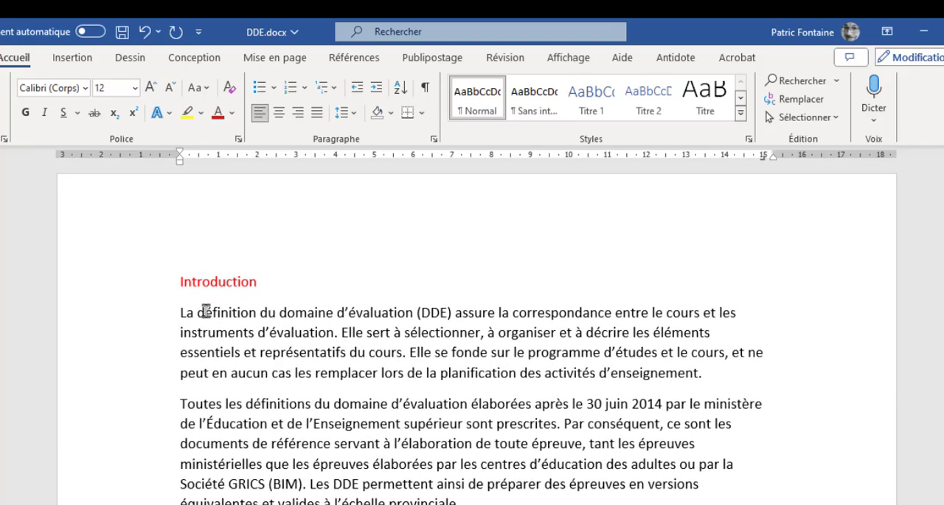
click(206, 312)
click(358, 333)
ctrl+click(359, 333)
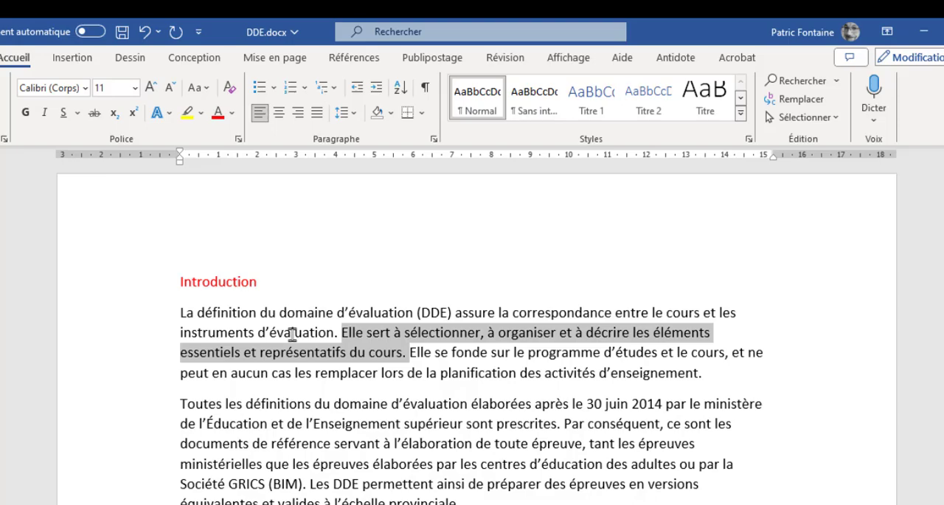
Select the entire first and second paragraphs under "Introduction" one after the other, and clear the selection
triple_click(292, 334)
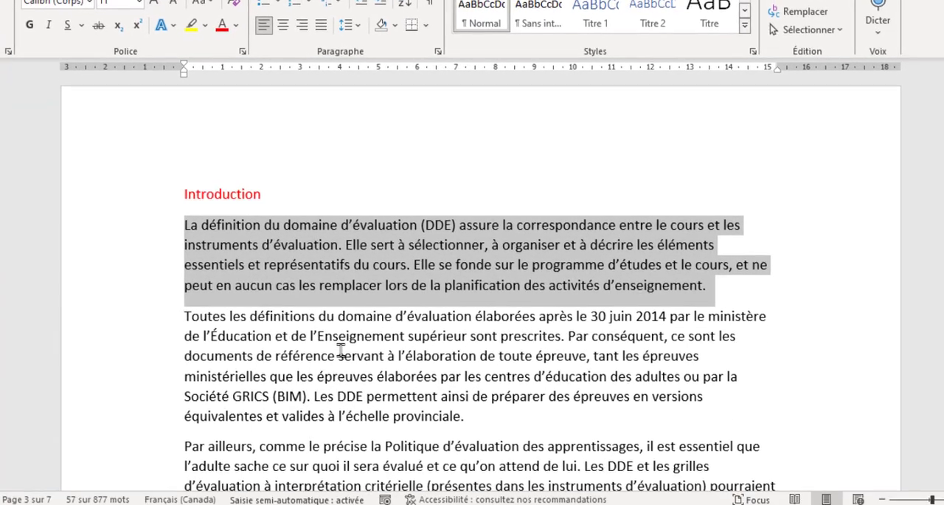
triple_click(339, 443)
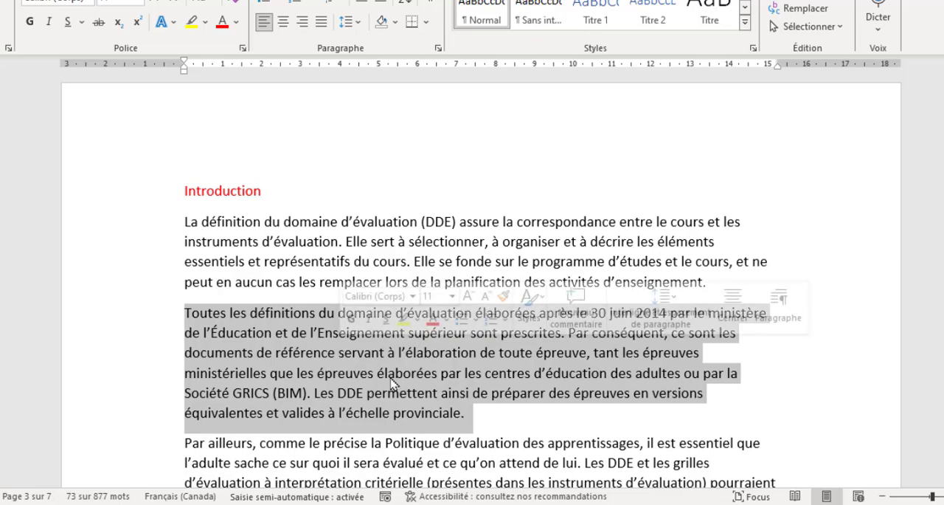
click(309, 383)
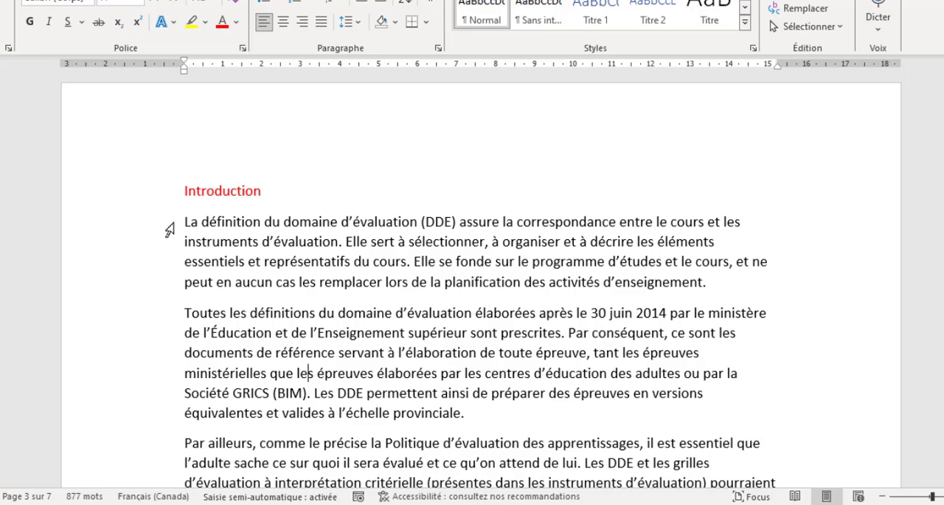
Select the second text line under "Introduction" and the line "Formation générale des adultes" on the title page
click(165, 245)
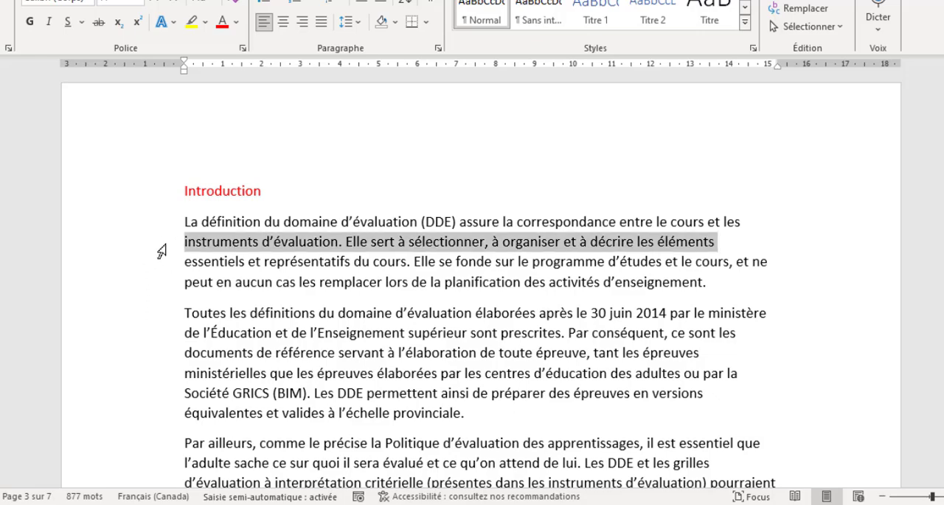
click(140, 284)
scroll(156, 265, up, 8)
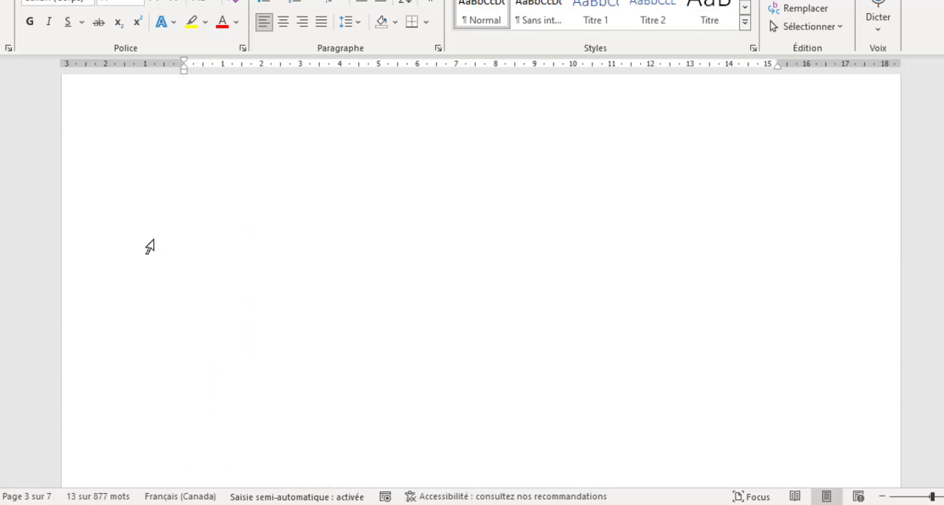
scroll(150, 246, up, 15)
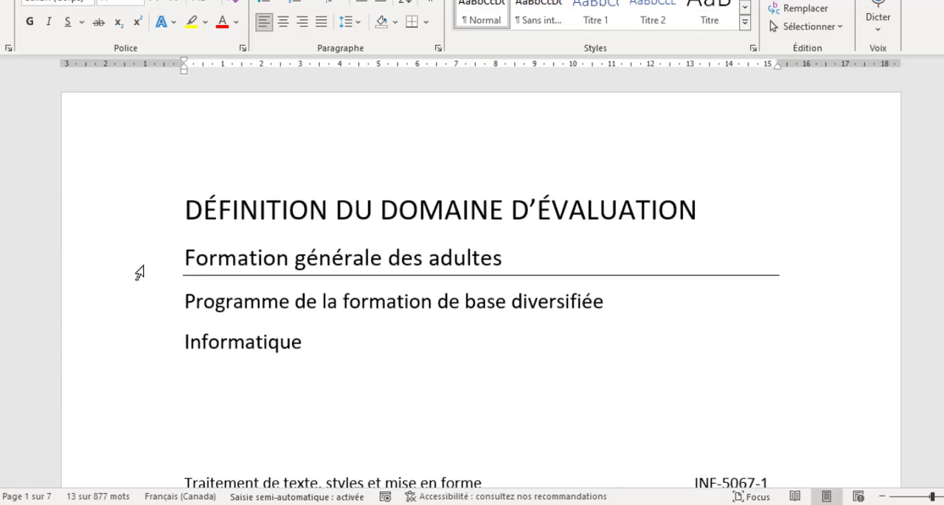
click(140, 273)
click(246, 261)
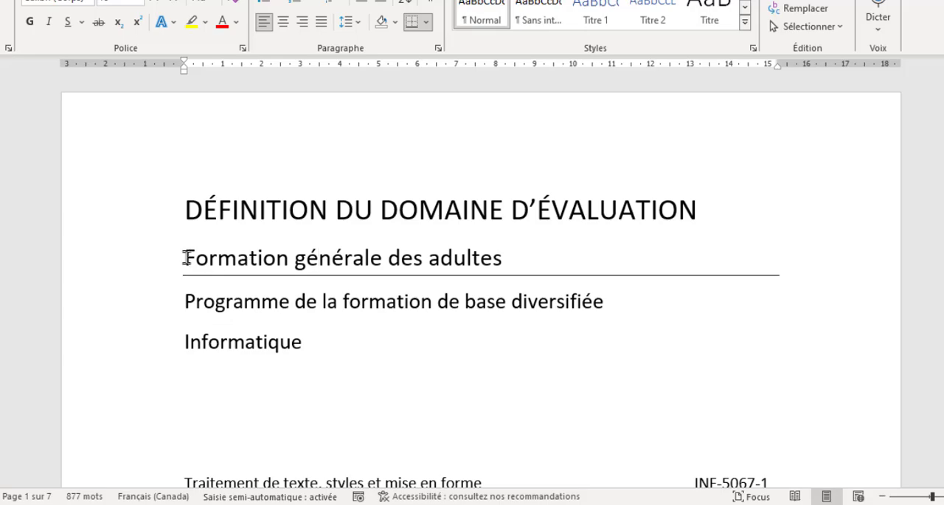
click(144, 263)
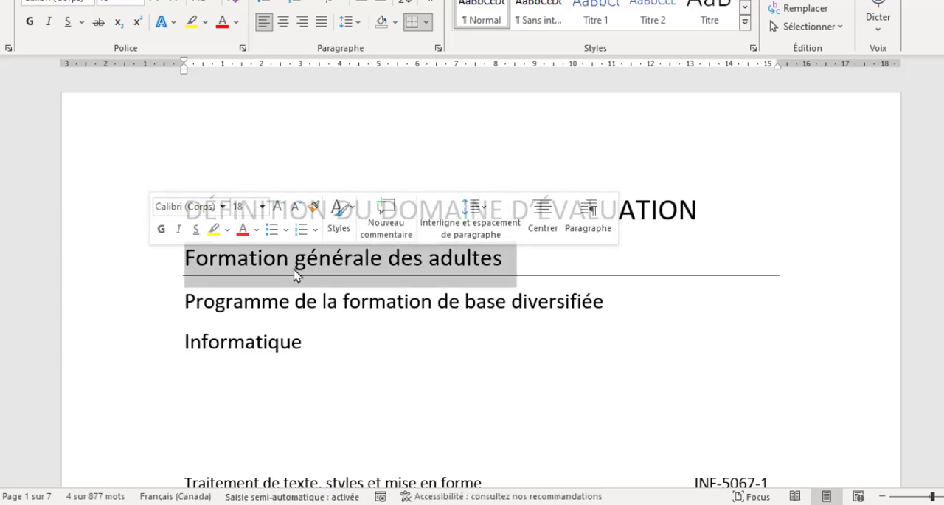
Select the first "Introduction" paragraph from the margin, repeat for the paragraph starting "Toutes les définitions", and clear the selection
scroll(310, 295, down, 15)
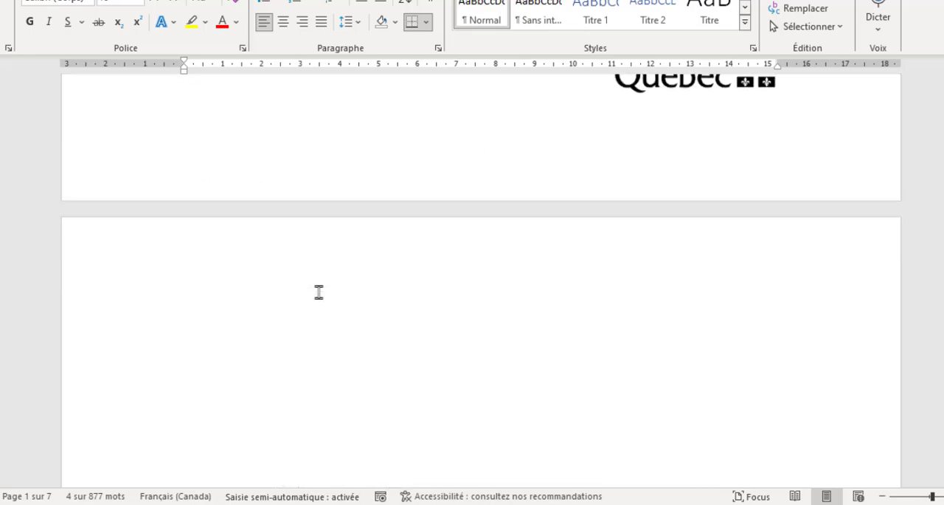
scroll(319, 293, down, 8)
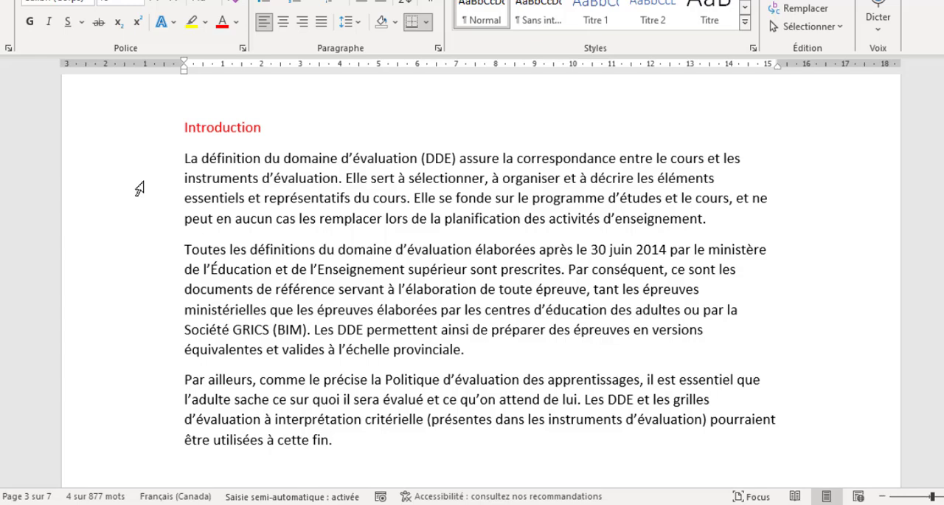
double_click(139, 189)
double_click(134, 282)
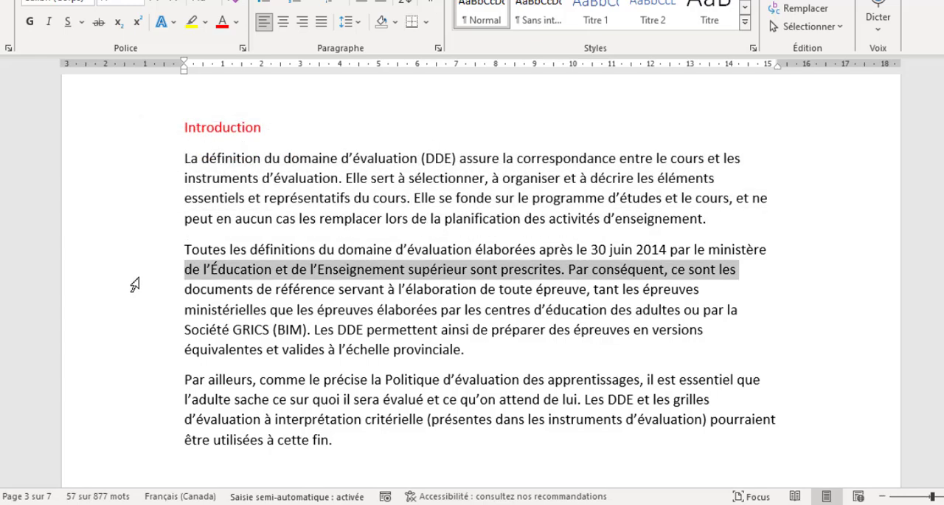
click(273, 310)
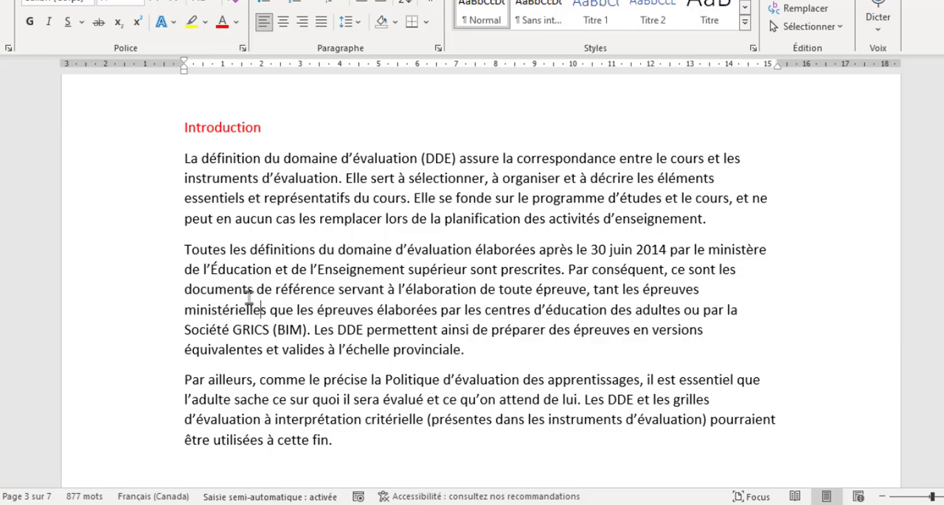
Select all the text in the document from the margin beside the "Introduction" paragraphs and clear the selection
triple_click(152, 295)
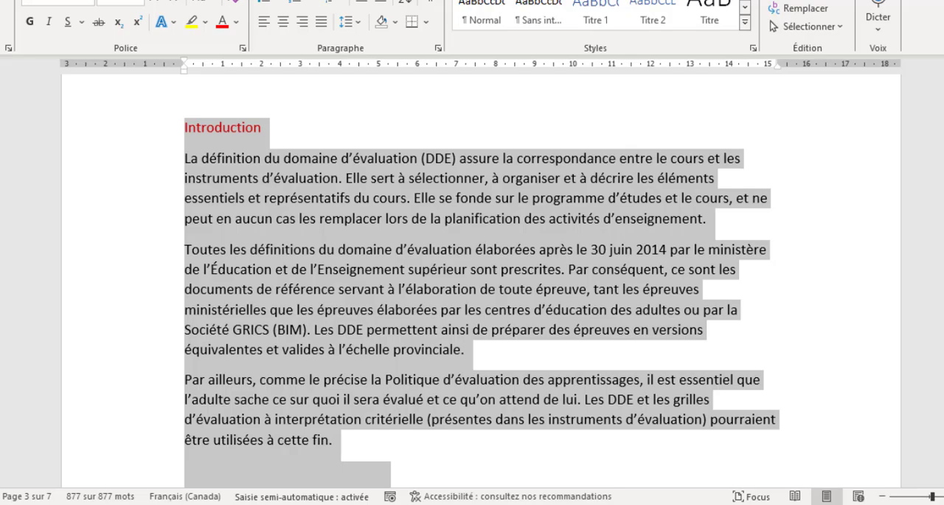
mouse_move(943, 208)
mouse_down()
mouse_move(943, 138)
mouse_move(943, 263)
mouse_move(943, 205)
mouse_up()
click(329, 315)
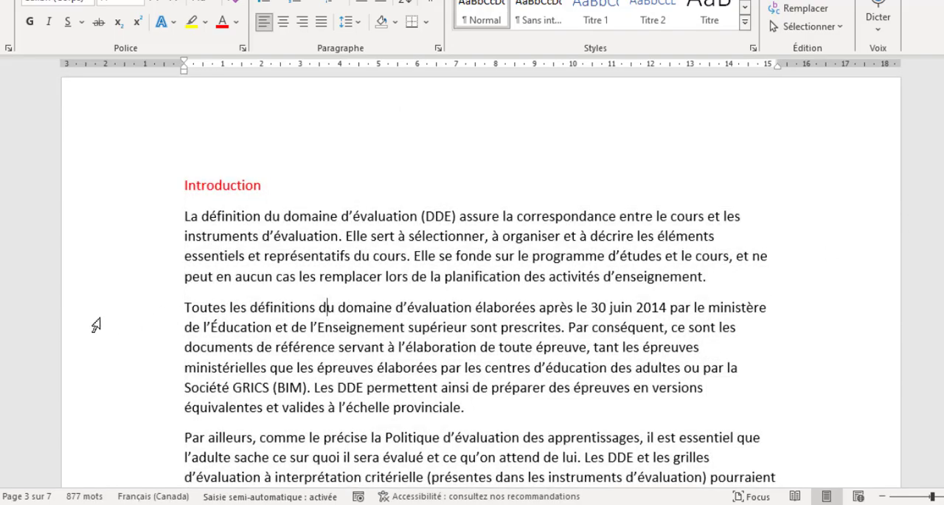
Select the whole document from the margin again, check the selection further down, and deselect it
triple_click(142, 349)
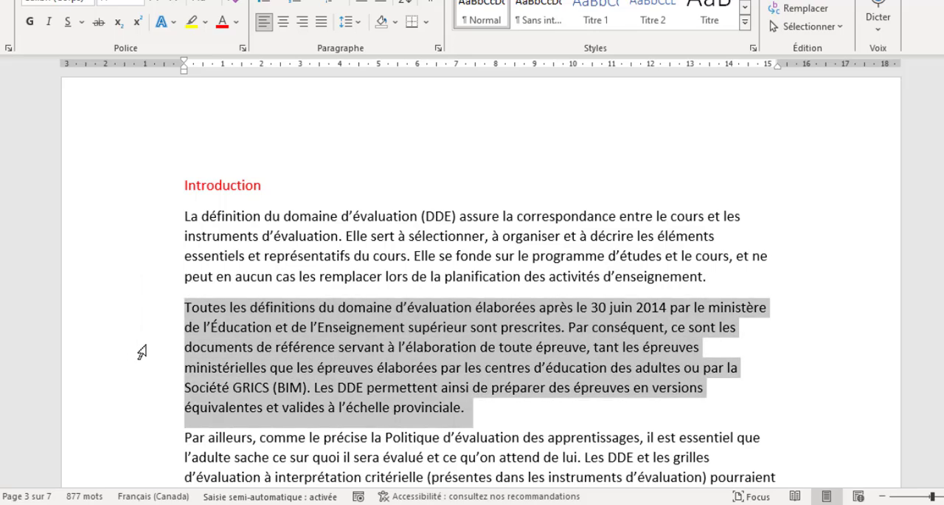
drag(943, 209, 943, 282)
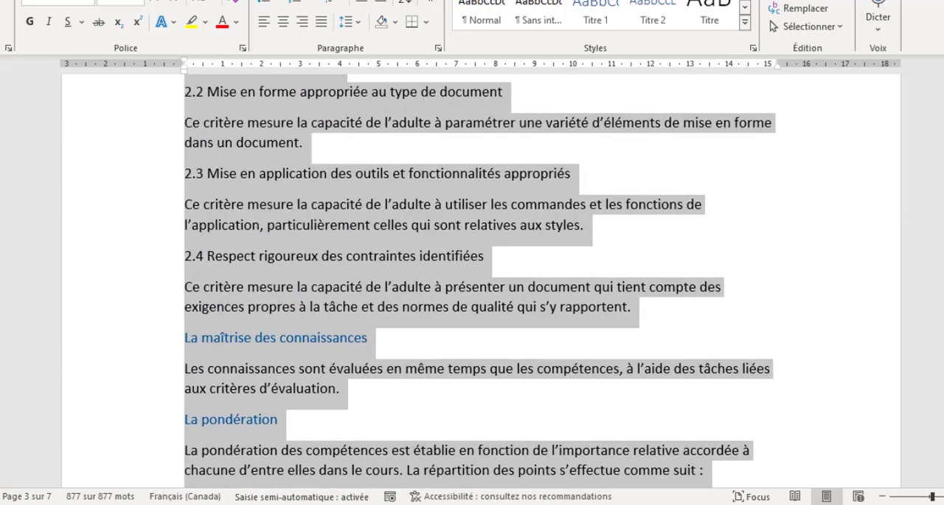
click(411, 255)
Change the font colour of the title page lines from "Programme de la formation" through "Traitement de texte" to dark grey
drag(943, 279, 943, 81)
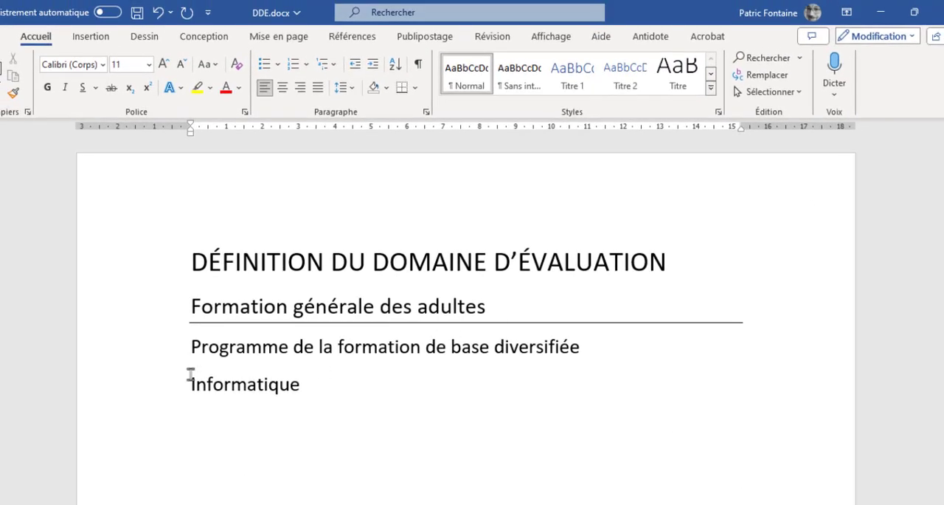
drag(172, 354, 156, 475)
scroll(177, 450, down, 1)
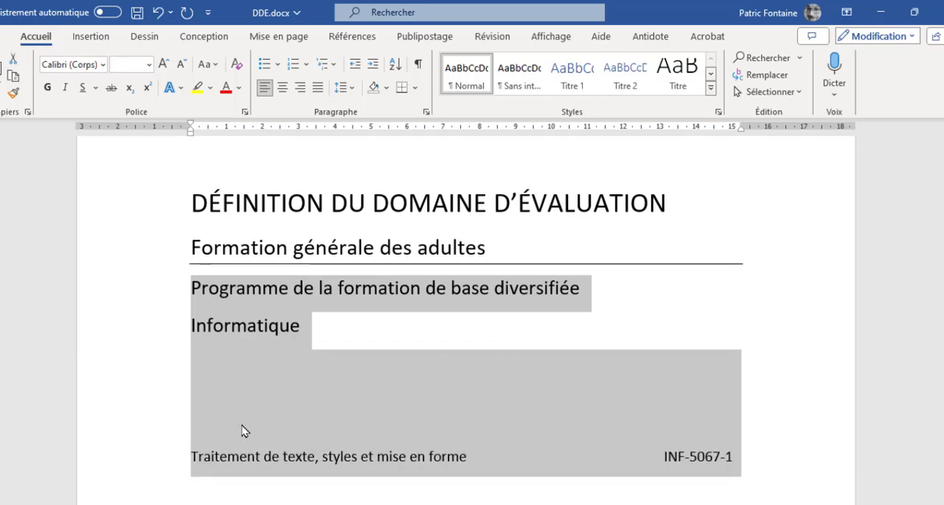
click(239, 87)
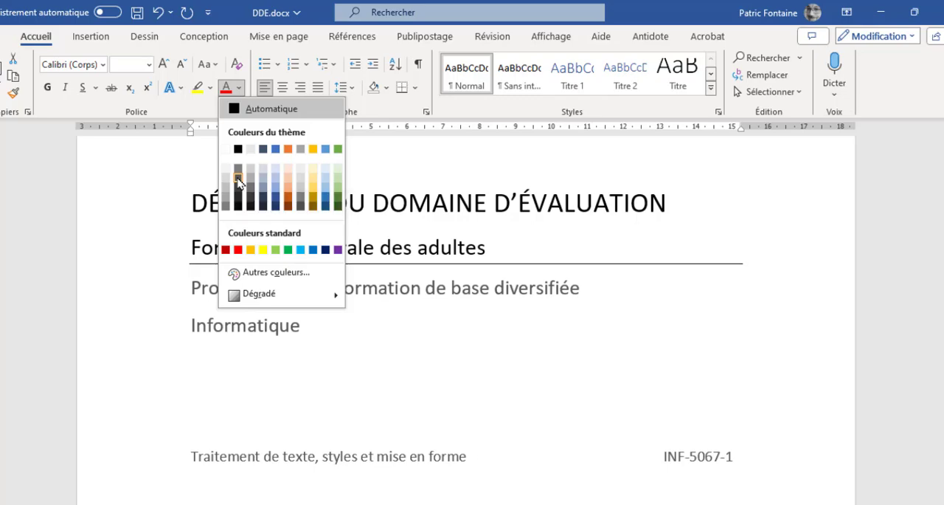
click(238, 178)
click(347, 370)
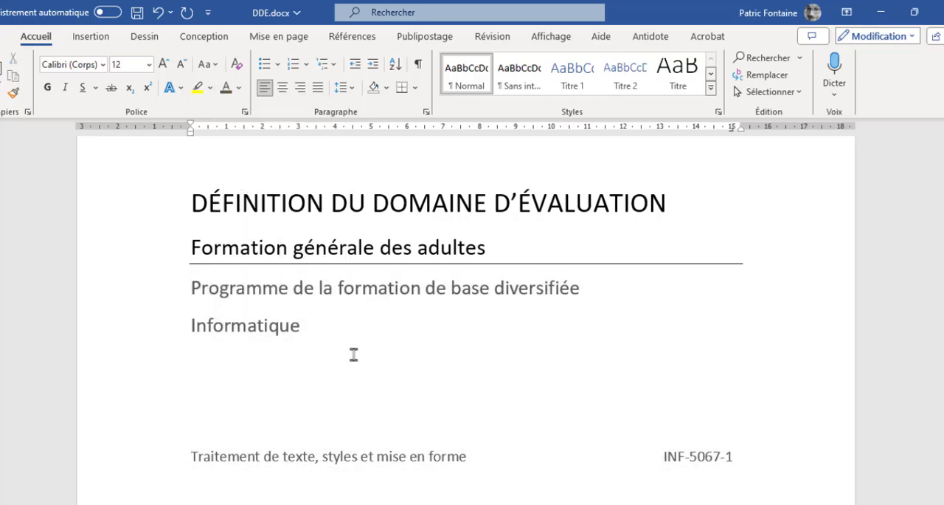
Change the text "Traitement de texte, styles et mise en forme" on the title page to all capitals (CAPITALES)
scroll(354, 354, down, 3)
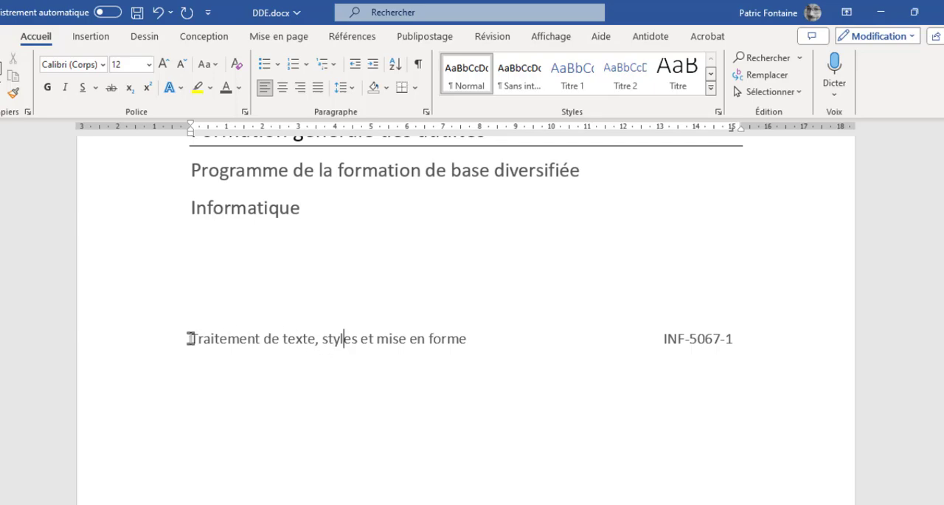
drag(190, 337, 461, 336)
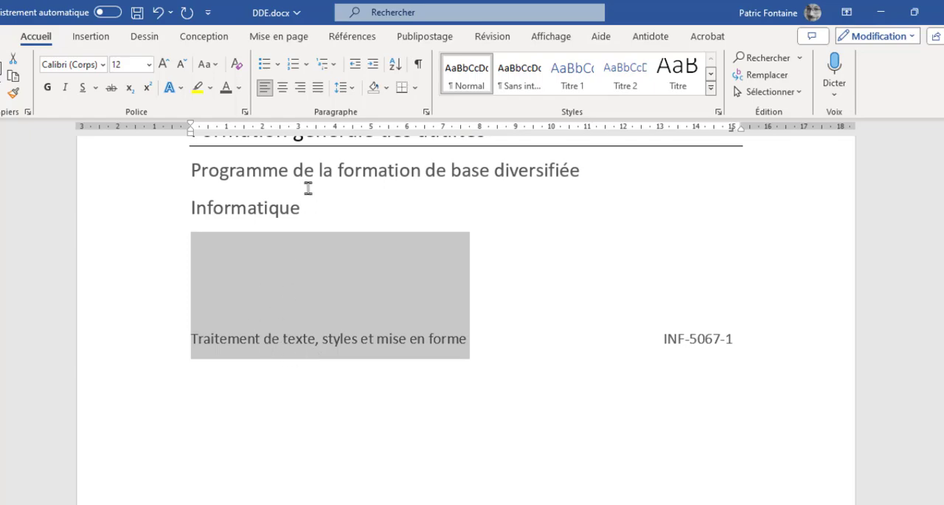
click(216, 66)
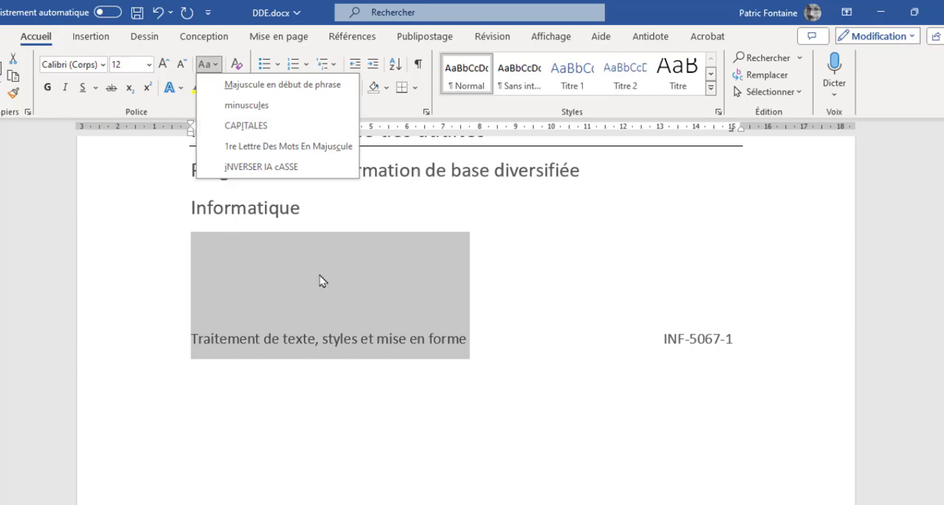
click(248, 127)
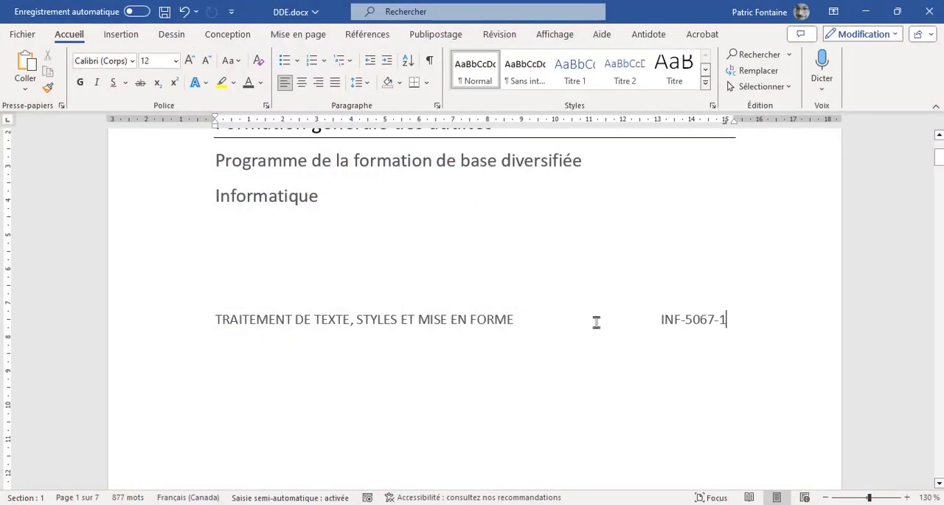
Apply the Titre style to the red "Introduction" heading
scroll(596, 322, down, 12)
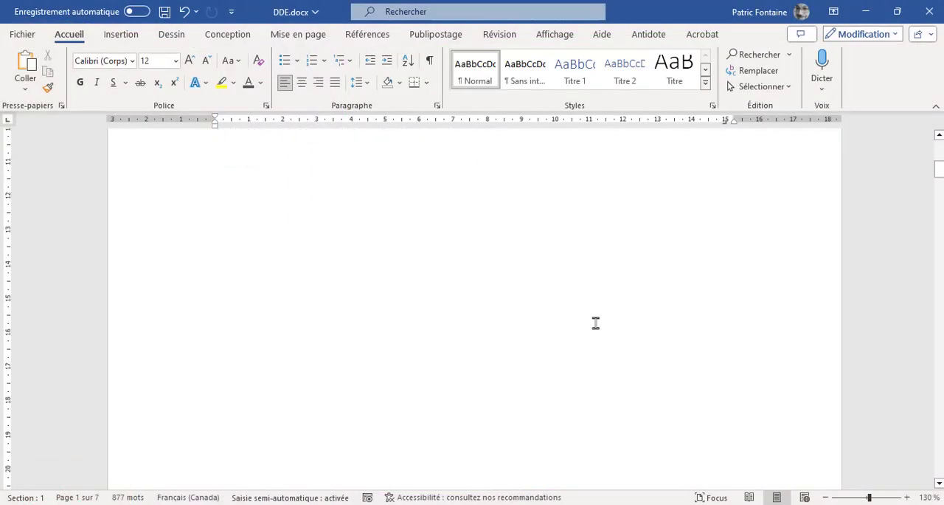
scroll(596, 323, down, 3)
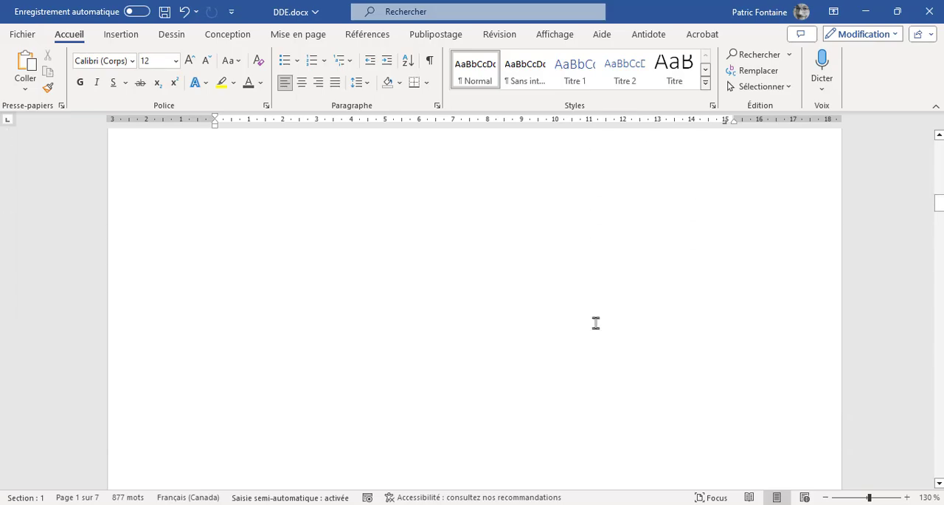
scroll(596, 322, down, 12)
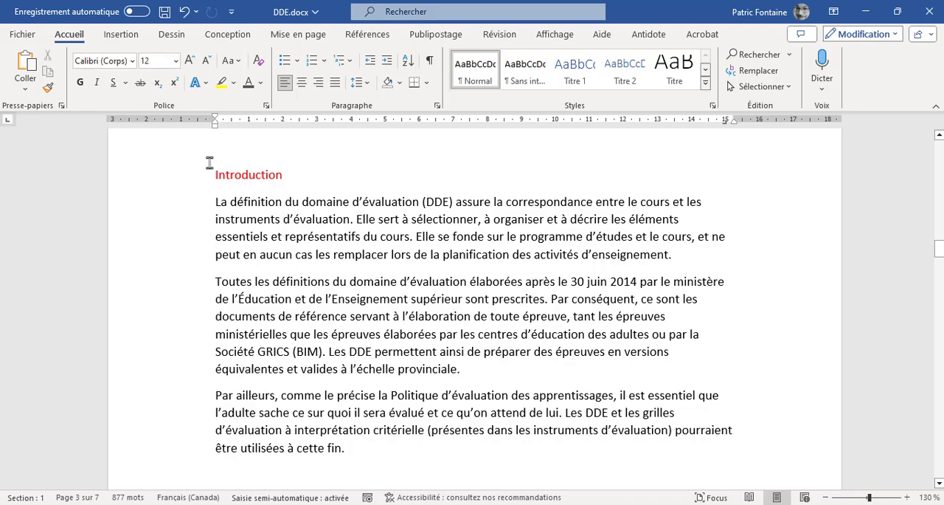
click(248, 173)
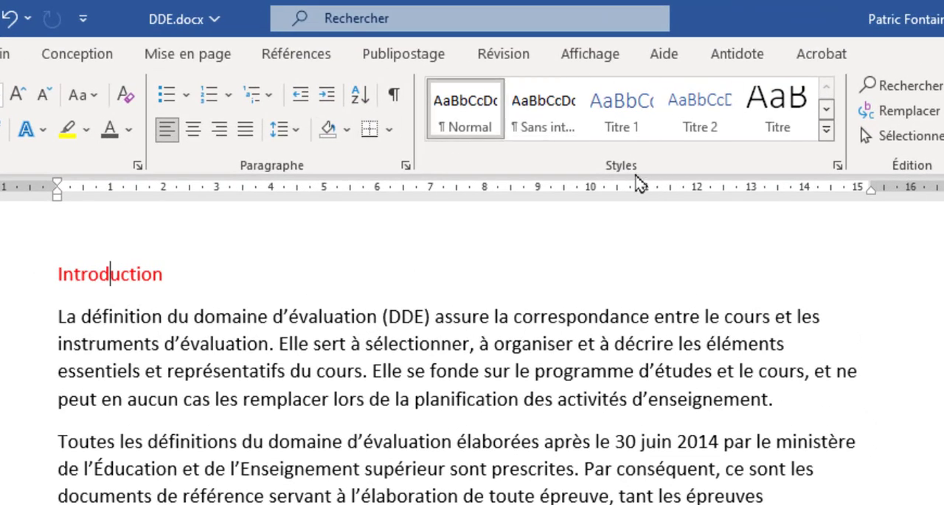
click(827, 138)
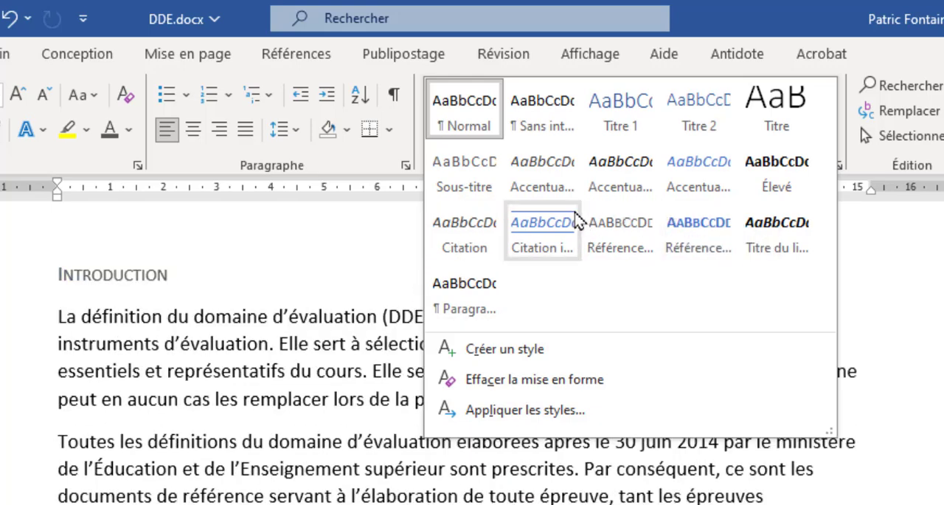
click(776, 118)
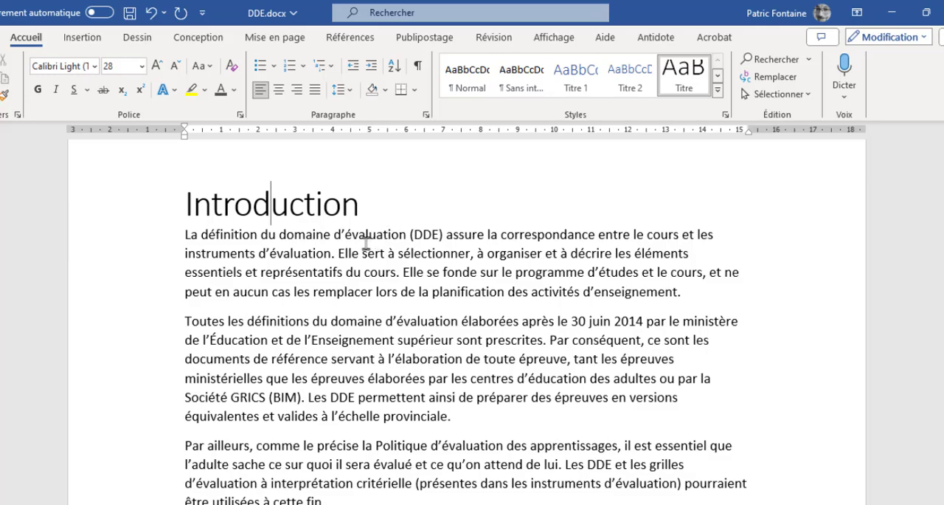
Apply the Titre style to the red heading "Précisions sur le contenu de l'évaluation"
scroll(359, 284, down, 15)
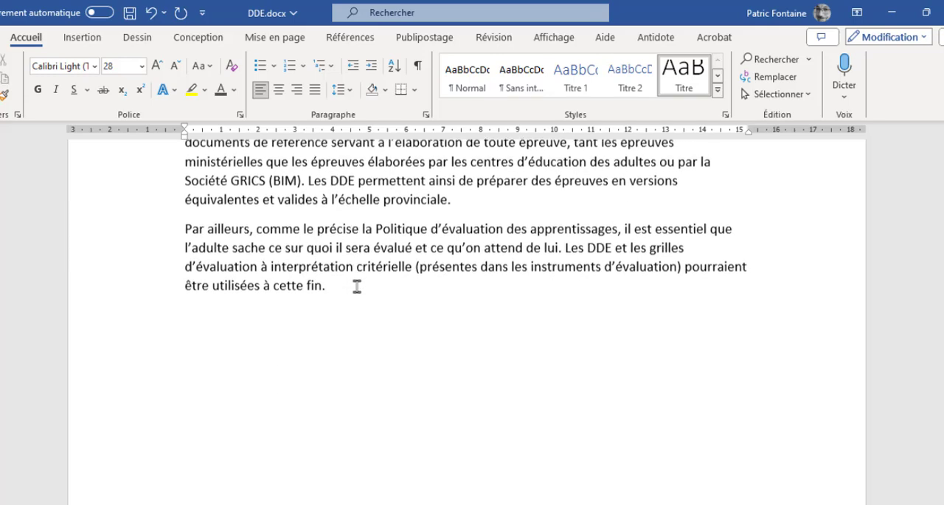
click(282, 216)
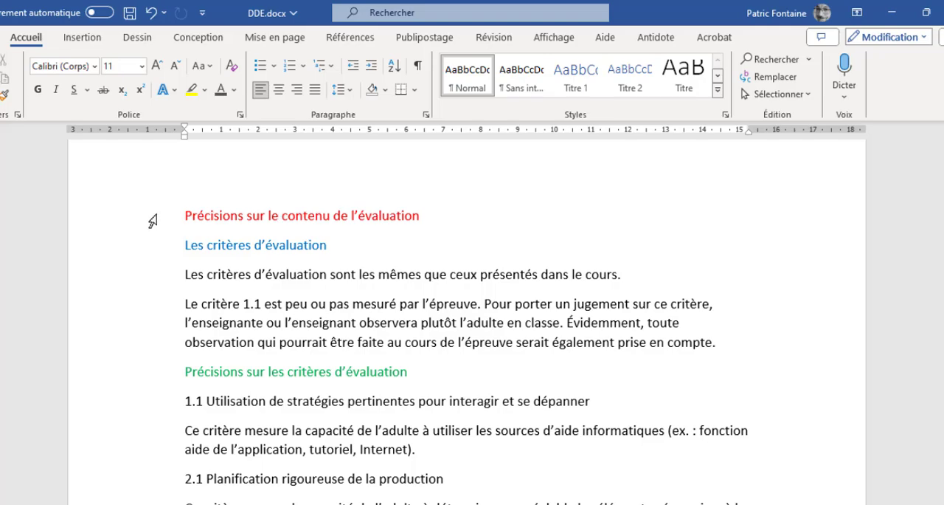
click(152, 221)
click(278, 246)
click(290, 214)
click(688, 74)
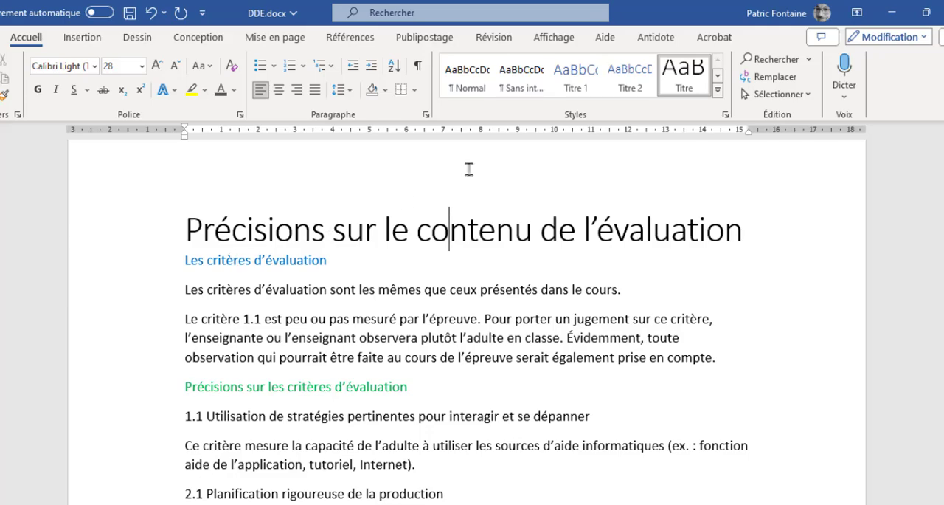
Apply the Sous-titre style to the blue subheadings "Les critères d'évaluation" and "La maîtrise des connaissances"
click(717, 76)
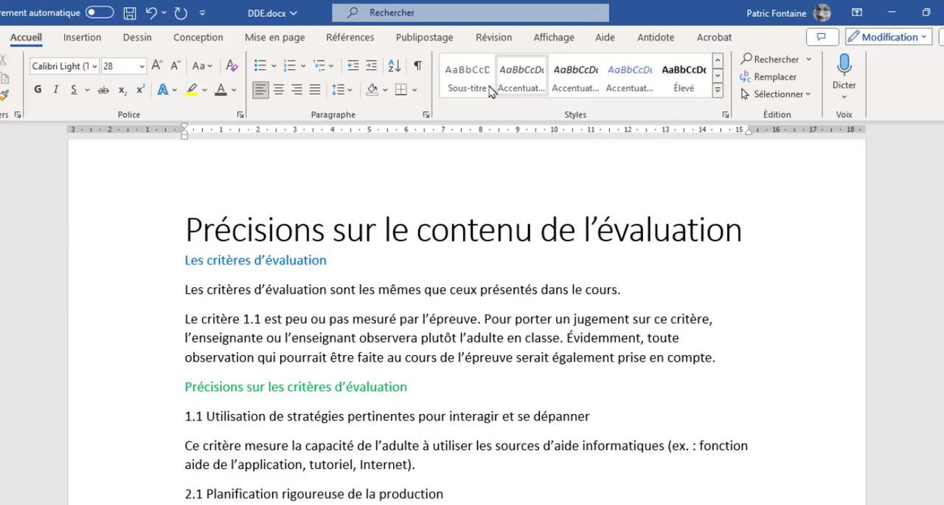
click(217, 260)
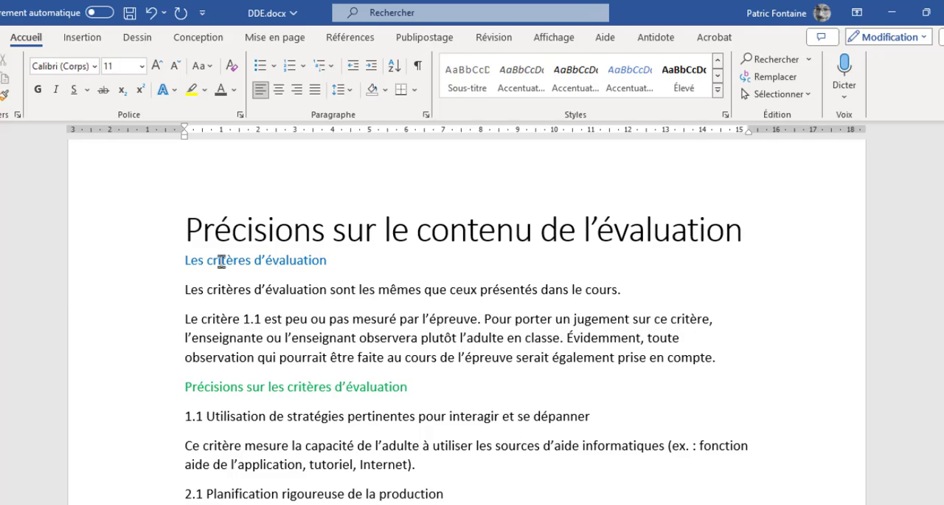
click(467, 78)
scroll(295, 378, down, 7)
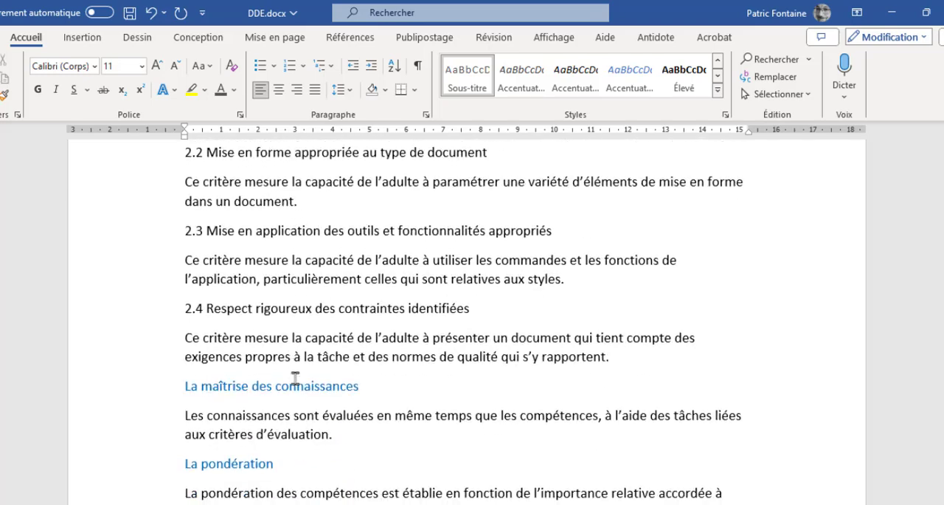
click(273, 323)
click(456, 96)
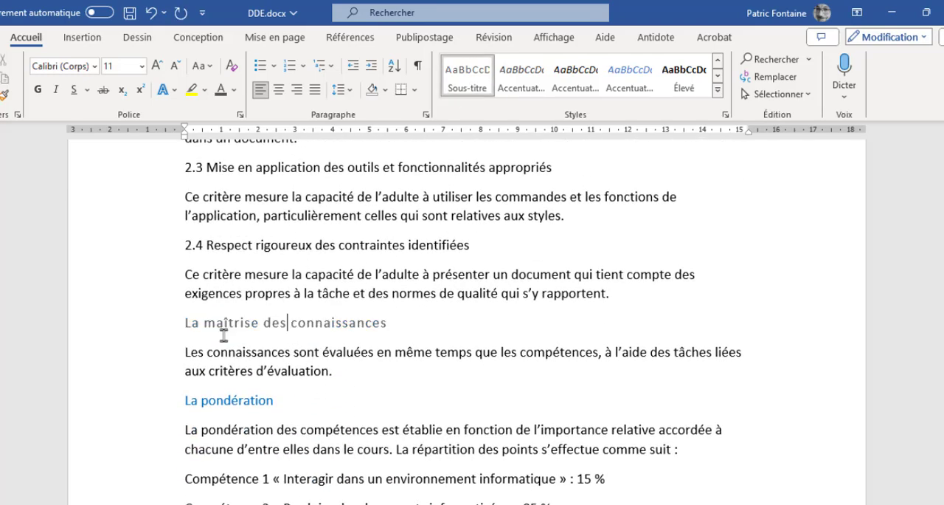
Apply the Sous-titre style to the blue subheadings "La pondération" and "Les savoirs"
click(463, 93)
scroll(261, 433, down, 7)
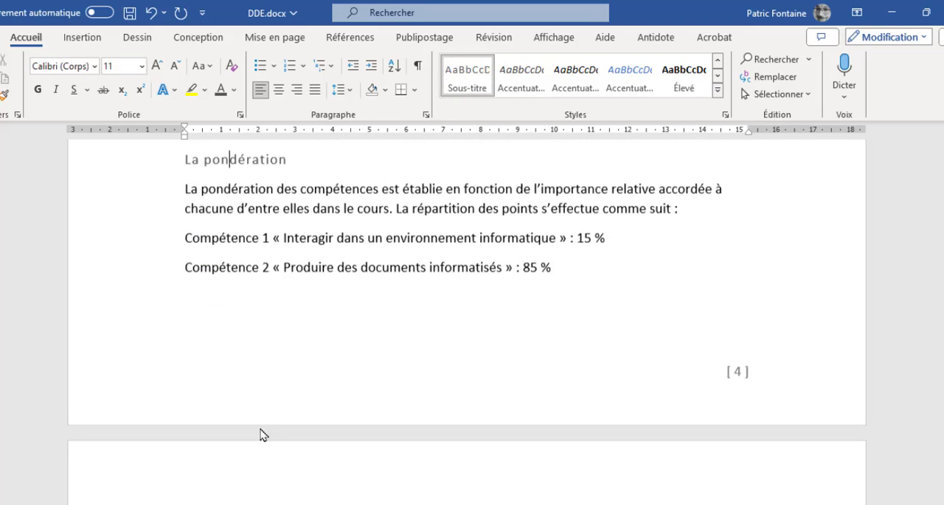
click(212, 213)
click(467, 74)
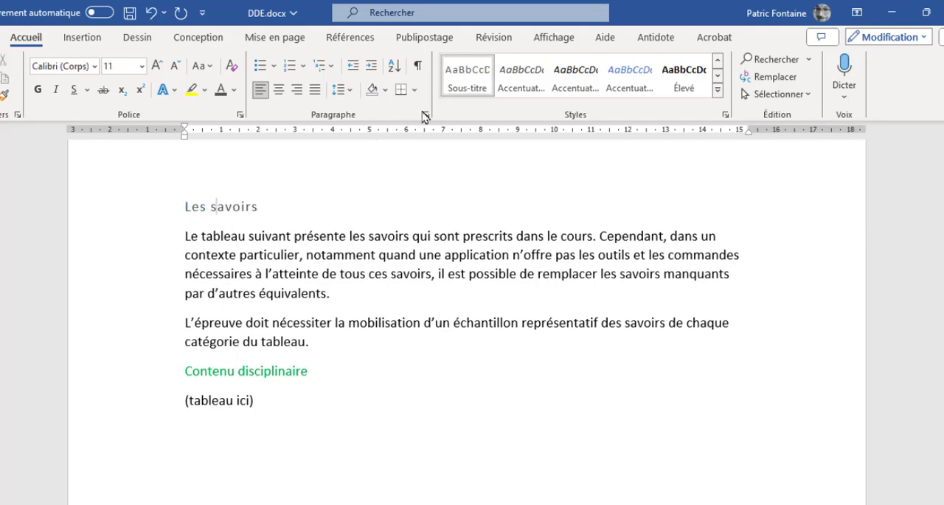
Apply the Sous-titre style to "L'épreuve : nombre de parties, sections, déroulement et durée", "La composition de l'épreuve" and "Les outils de collecte de données"
scroll(286, 412, down, 5)
scroll(286, 412, down, 3)
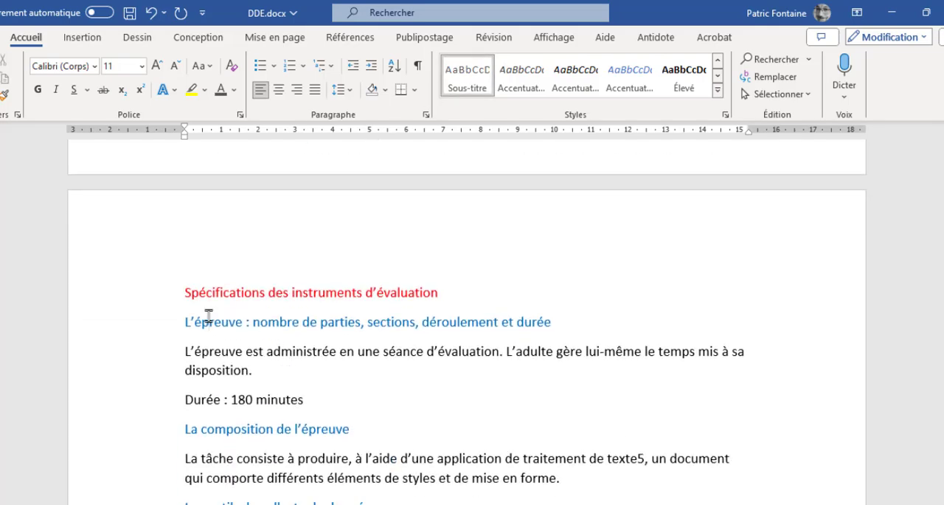
click(209, 320)
click(467, 74)
click(229, 435)
click(467, 74)
click(467, 74)
Apply the Sous-titre style to "Le matériel autorisé" and the remaining blue subheadings after it
scroll(268, 310, down, 4)
click(296, 323)
click(467, 74)
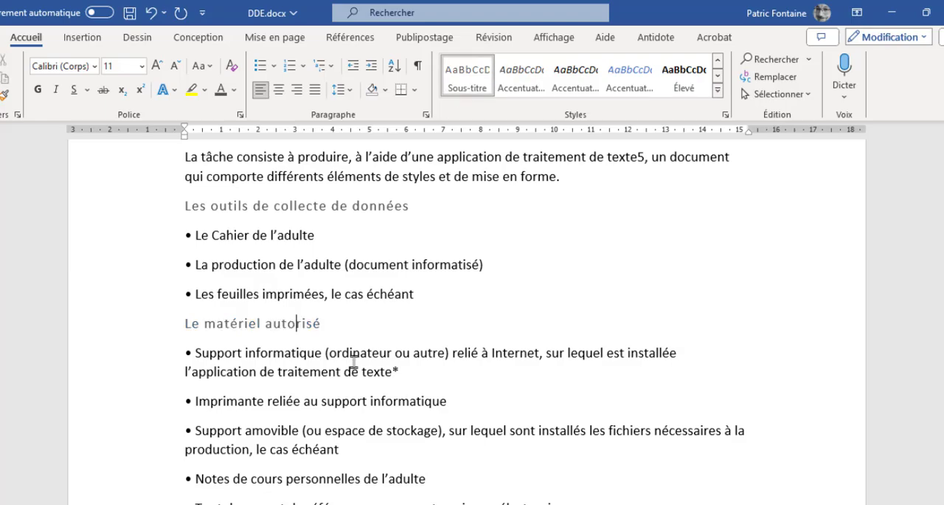
scroll(354, 366, down, 3)
click(258, 296)
click(463, 78)
scroll(254, 265, down, 7)
click(253, 265)
click(459, 94)
scroll(355, 377, down, 5)
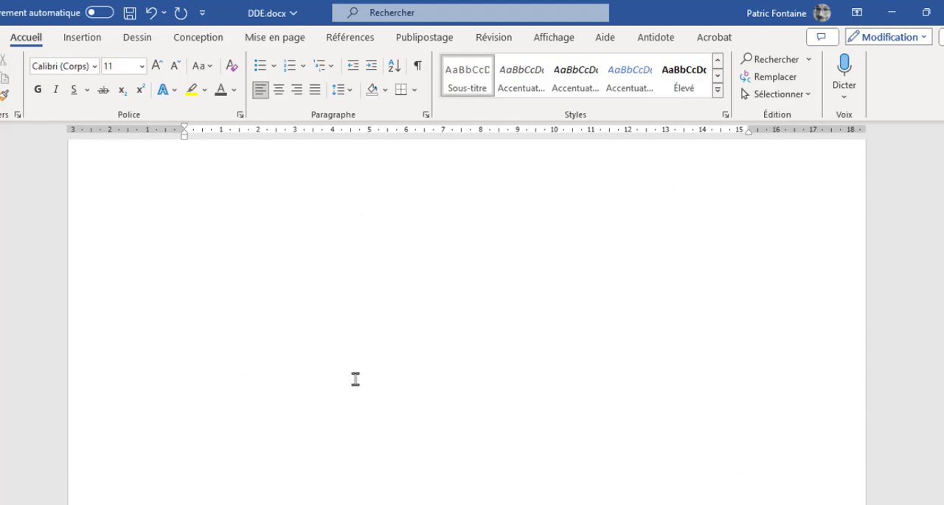
Display the document in outline (Plan) view and look through its headings and text from the title page down
scroll(355, 377, up, 20)
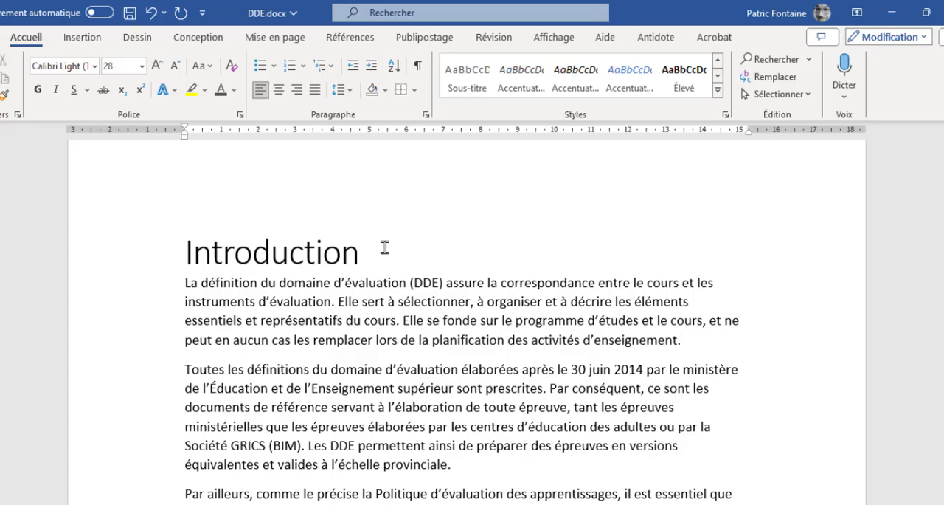
click(554, 38)
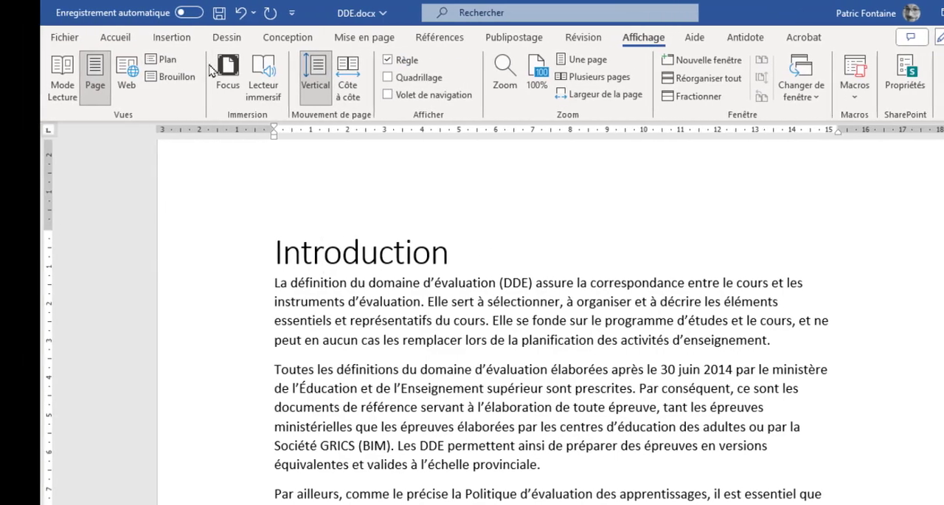
click(162, 61)
scroll(188, 214, up, 3)
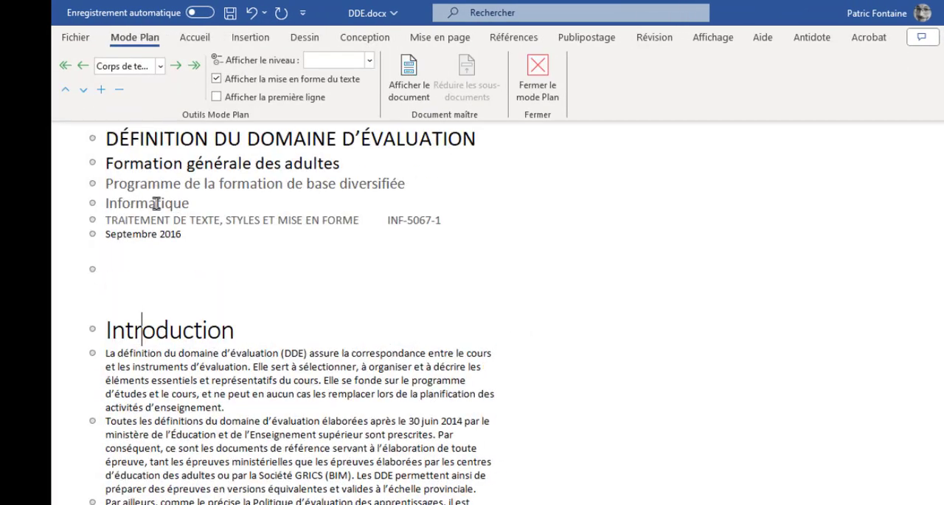
scroll(156, 214, down, 15)
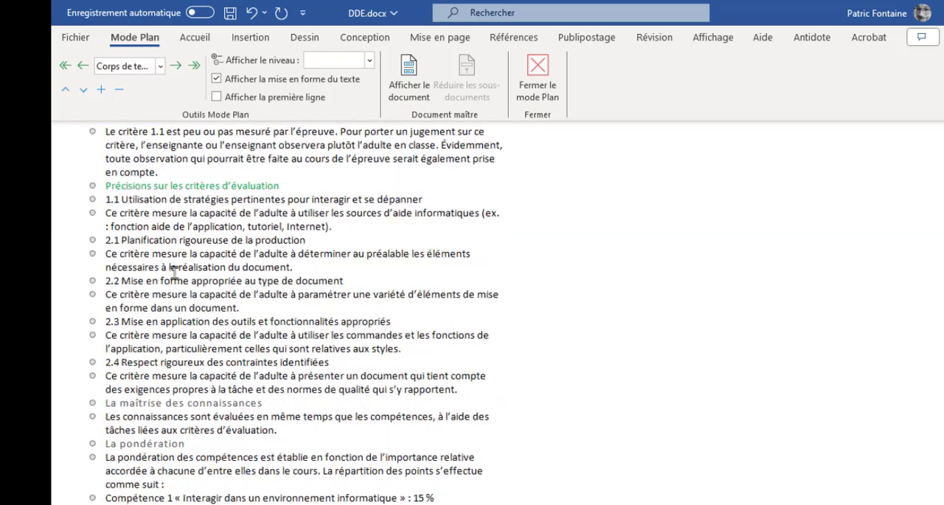
scroll(176, 274, down, 3)
scroll(178, 286, up, 20)
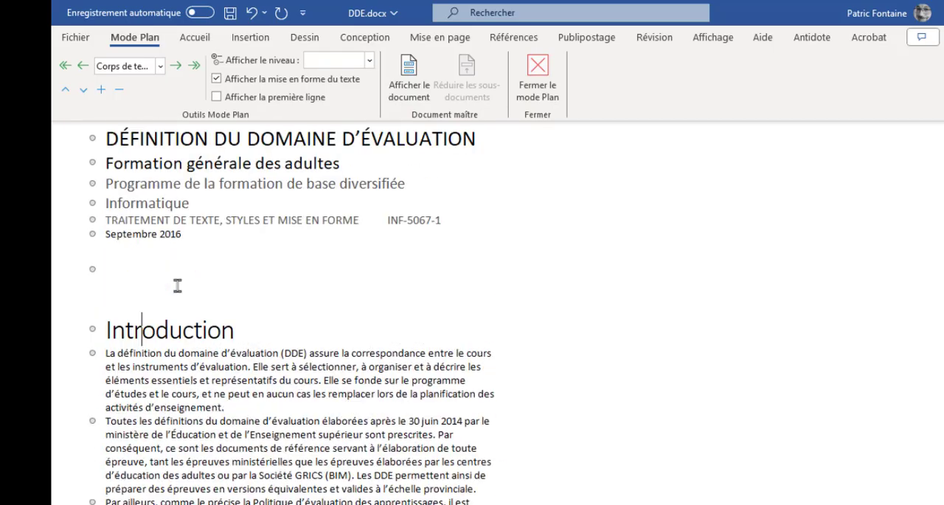
Check the outline level of the title page lines, the "Introduction" heading and its first paragraph, and close the outline view
click(141, 220)
click(137, 272)
click(199, 382)
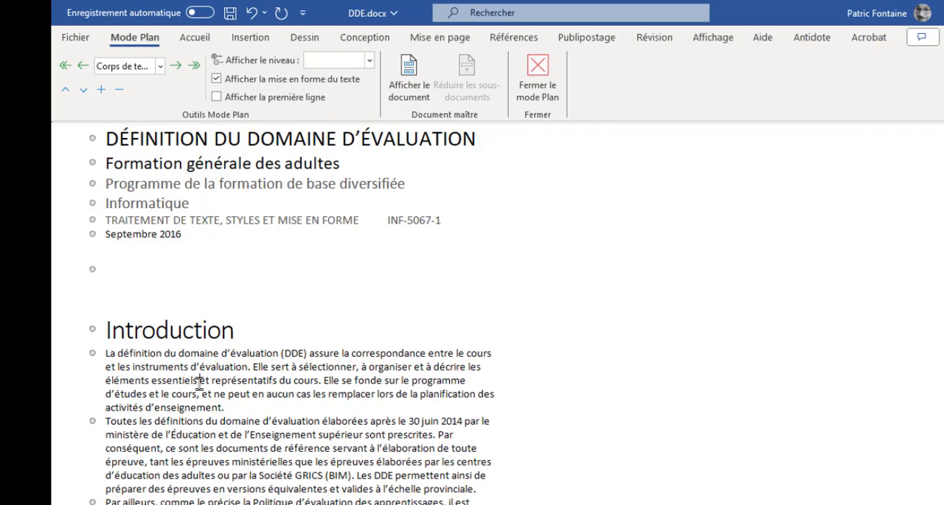
click(185, 334)
click(160, 66)
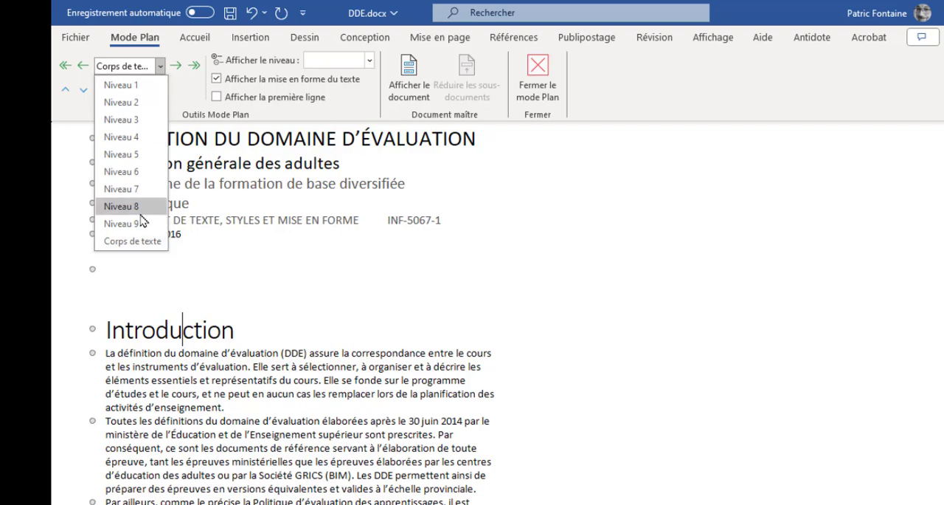
click(228, 356)
click(140, 273)
click(163, 184)
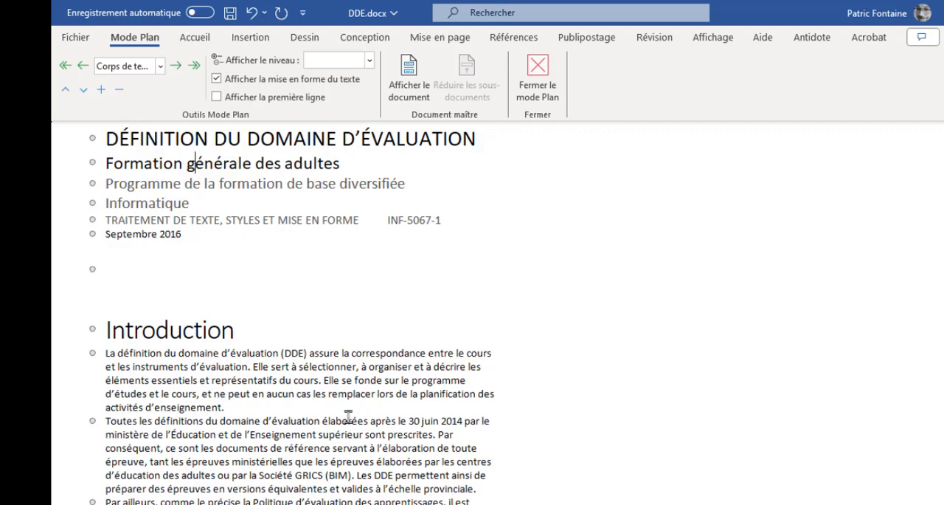
click(236, 332)
click(137, 140)
click(167, 380)
click(538, 80)
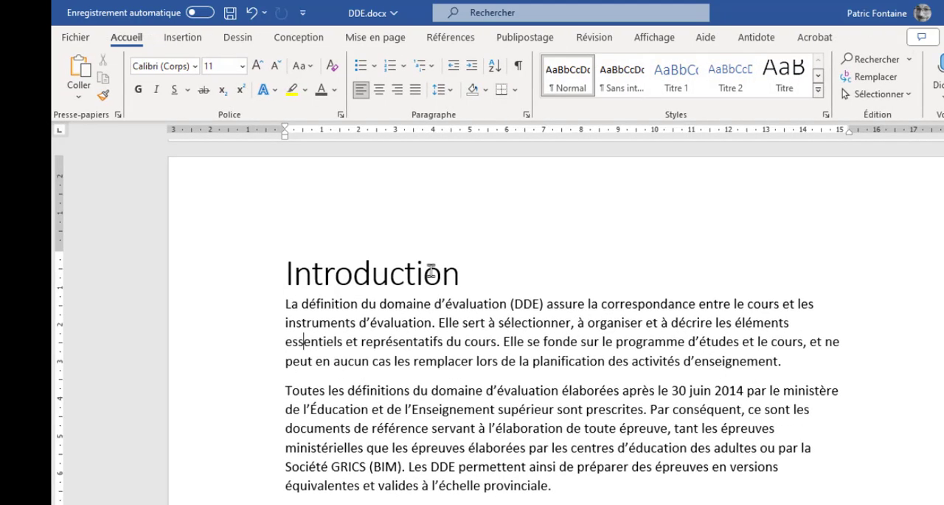
Apply the Titre 1 style to the headings "Introduction" and "Précisions sur le contenu de l'évaluation"
click(336, 277)
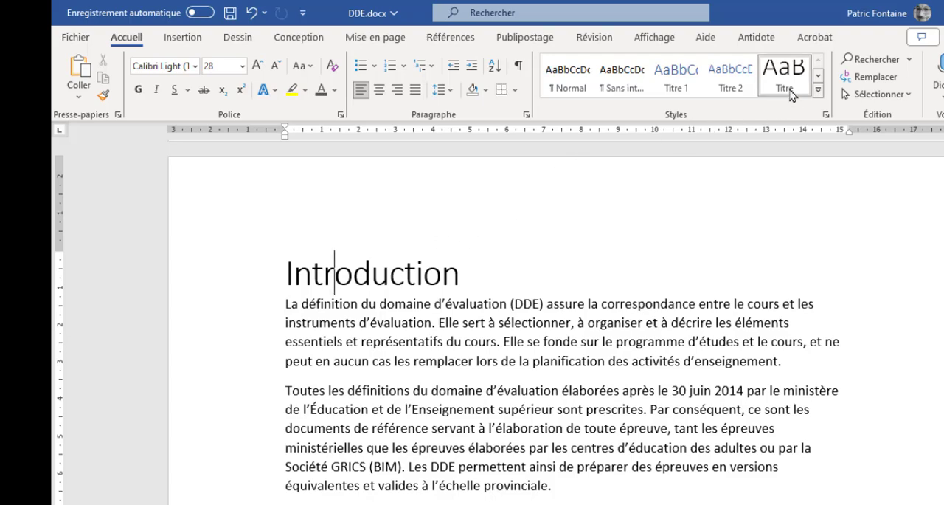
click(677, 84)
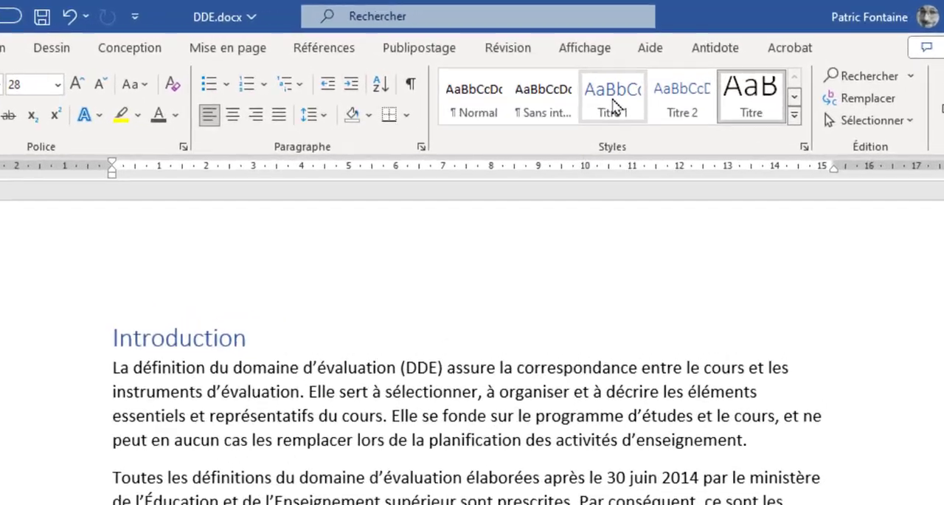
scroll(490, 339, down, 5)
scroll(364, 441, down, 10)
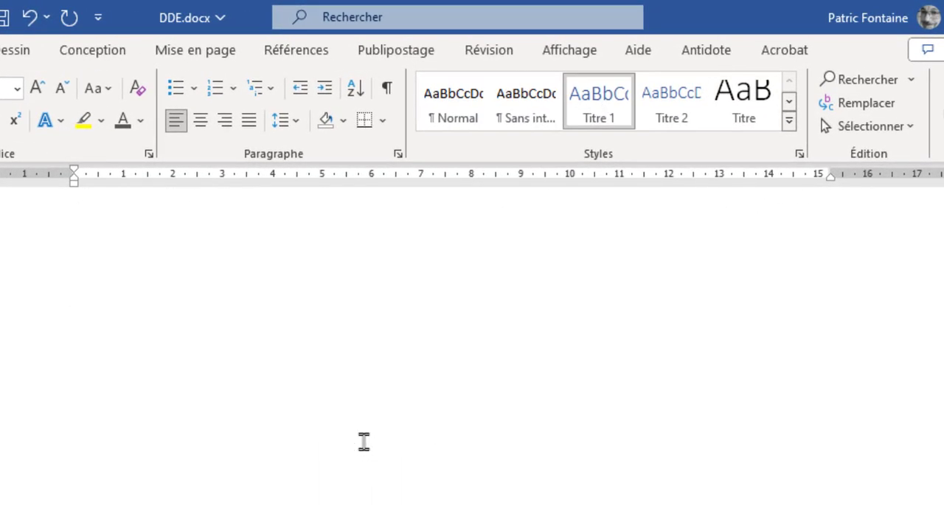
click(228, 487)
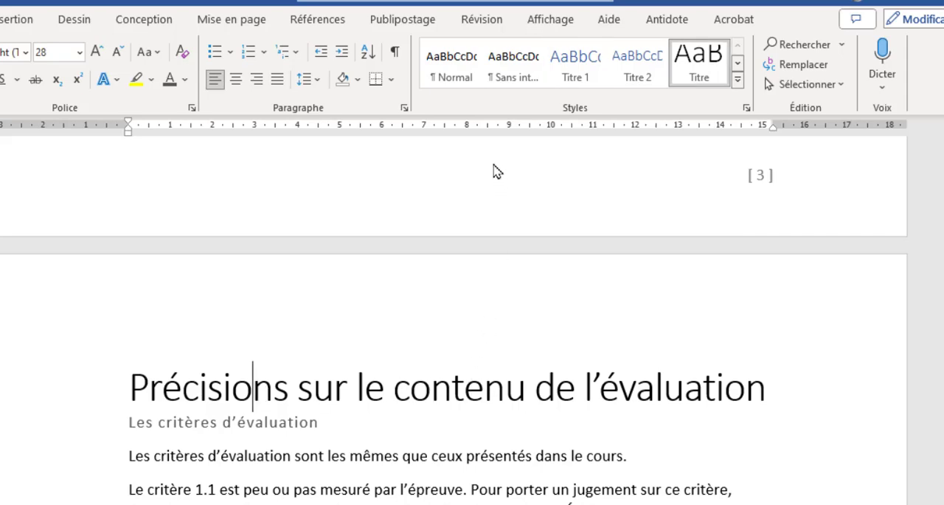
click(575, 62)
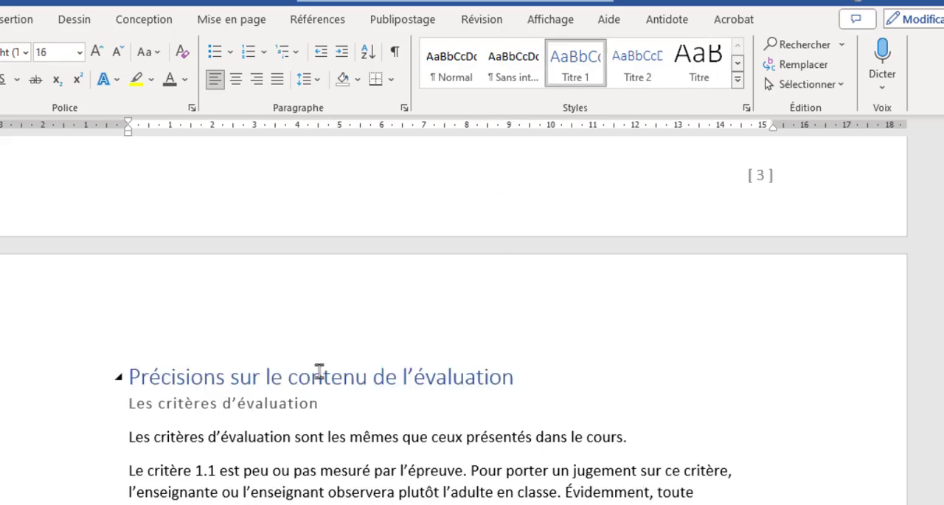
Apply the Titre 1 style to the red heading "Spécifications des instruments d'évaluation"
scroll(270, 418, down, 8)
scroll(272, 425, down, 15)
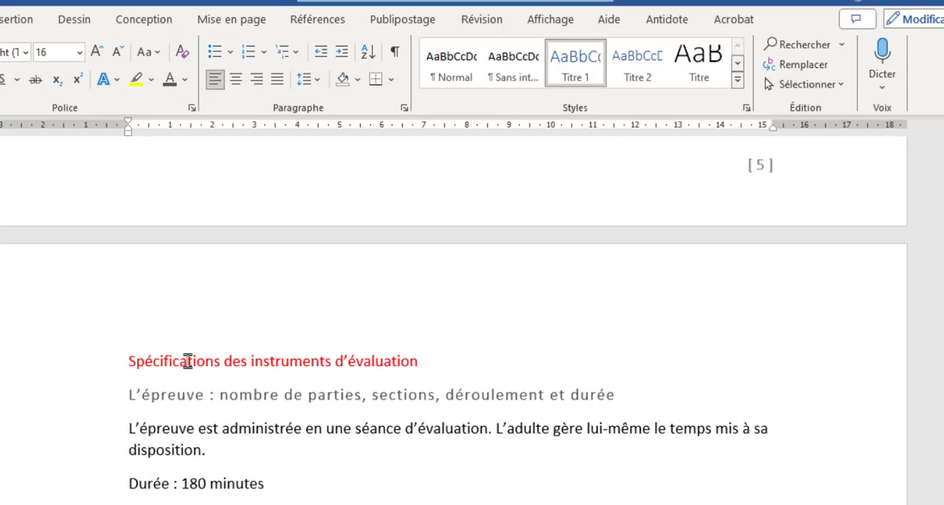
click(187, 361)
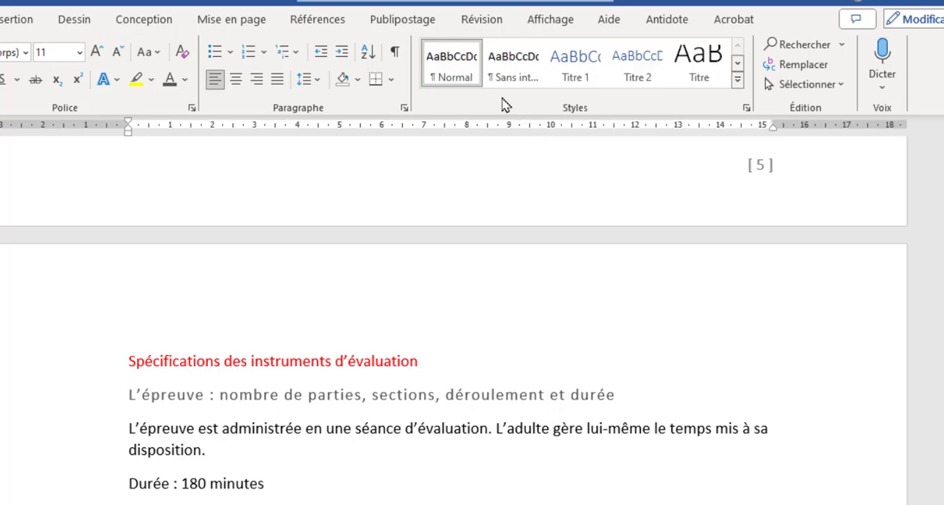
click(576, 65)
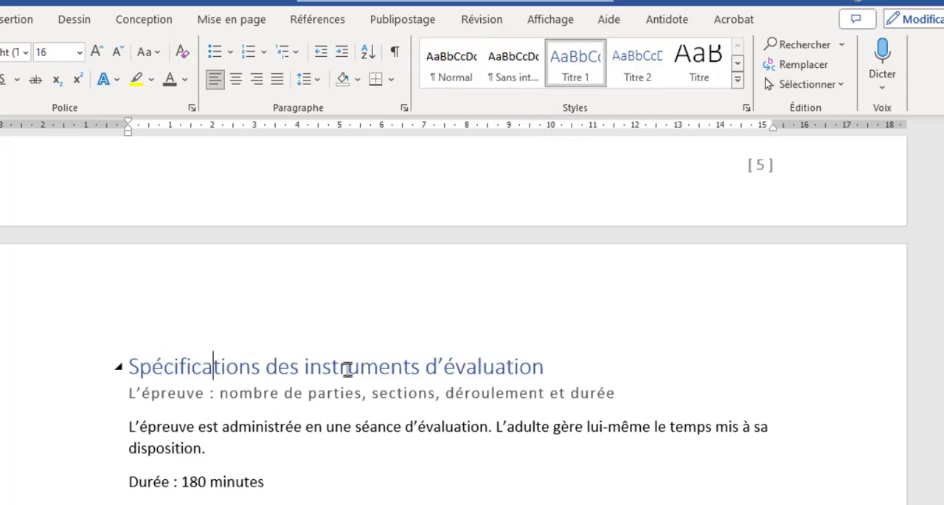
Apply the Titre 2 style to "Les critères d'évaluation" below the heading "Précisions sur le contenu de l'évaluation"
scroll(347, 370, up, 5)
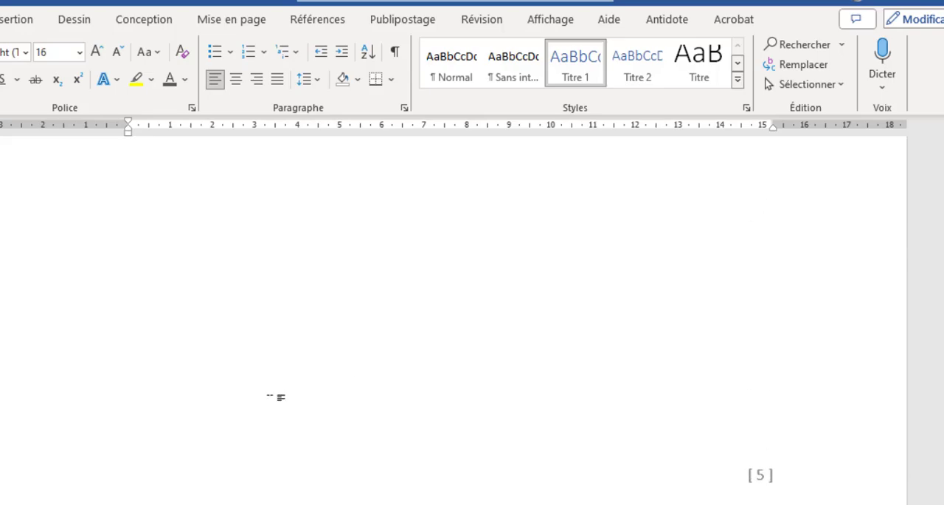
scroll(270, 401, up, 15)
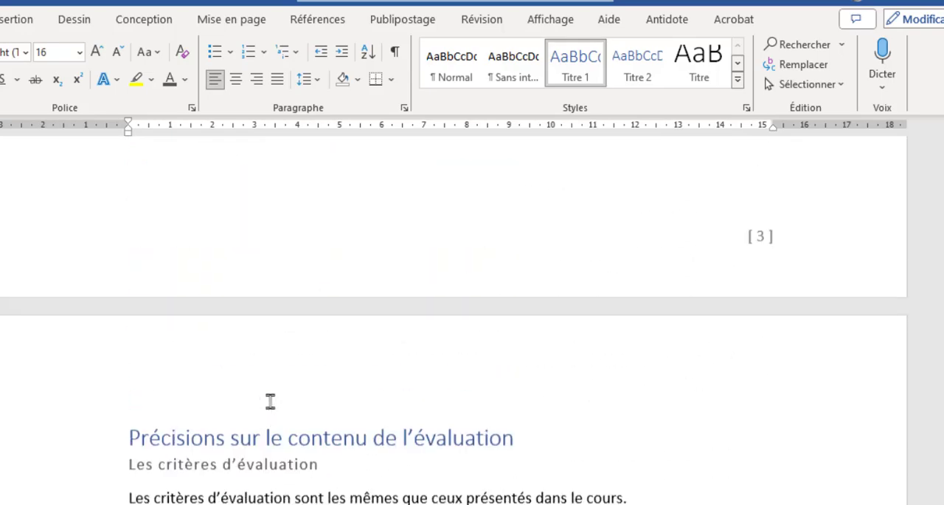
scroll(271, 401, down, 1)
click(187, 334)
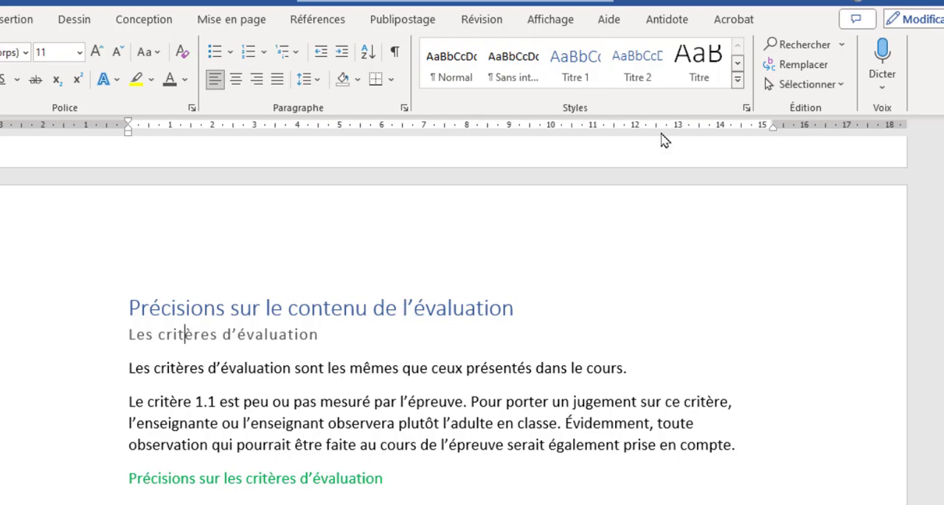
click(637, 65)
Apply the Titre 2 style to the subheading "La maîtrise des connaissances"
scroll(291, 440, down, 10)
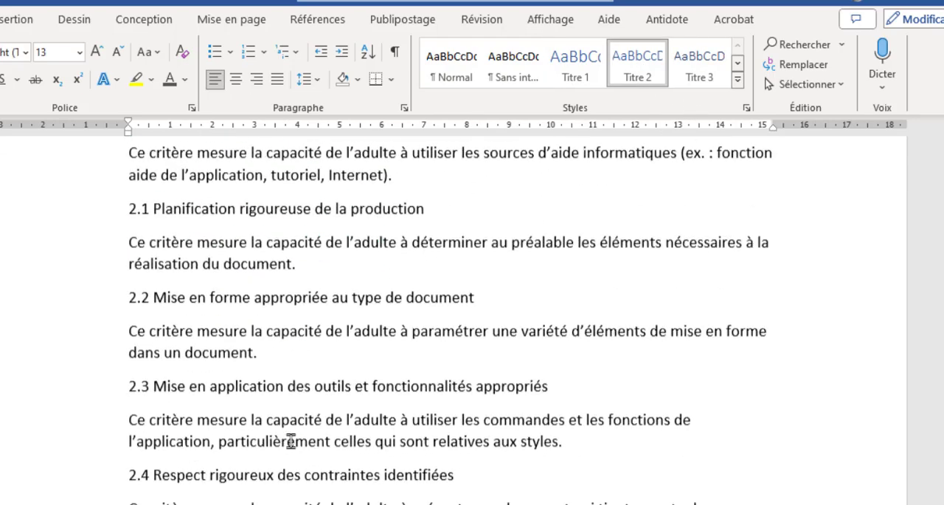
scroll(290, 441, down, 4)
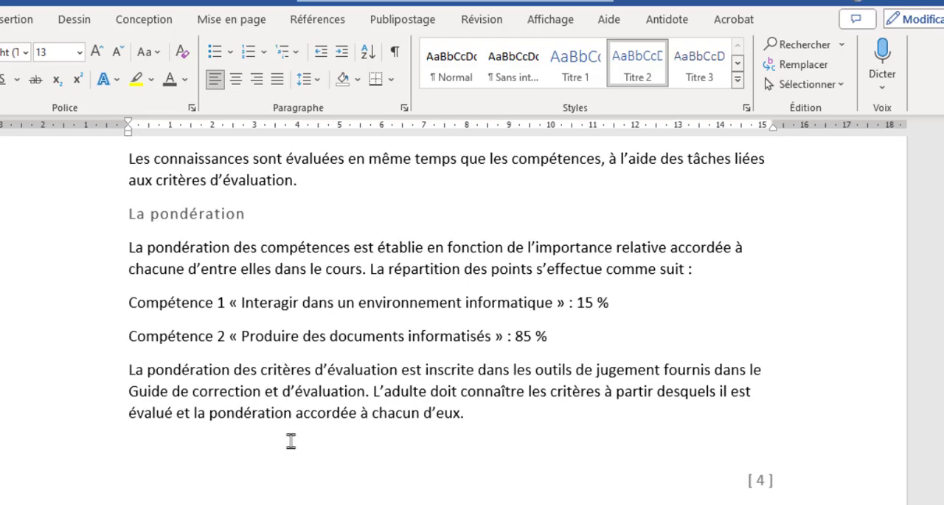
scroll(291, 440, up, 8)
click(286, 401)
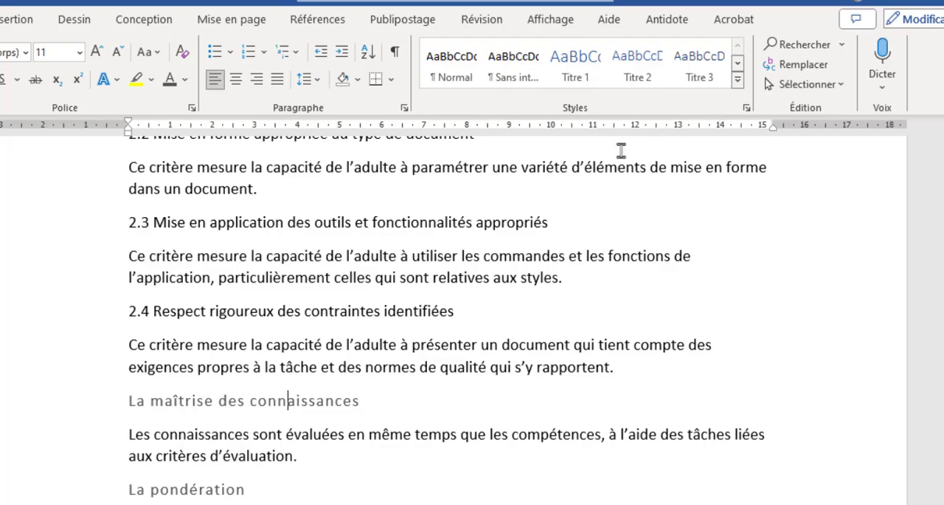
scroll(305, 362, up, 10)
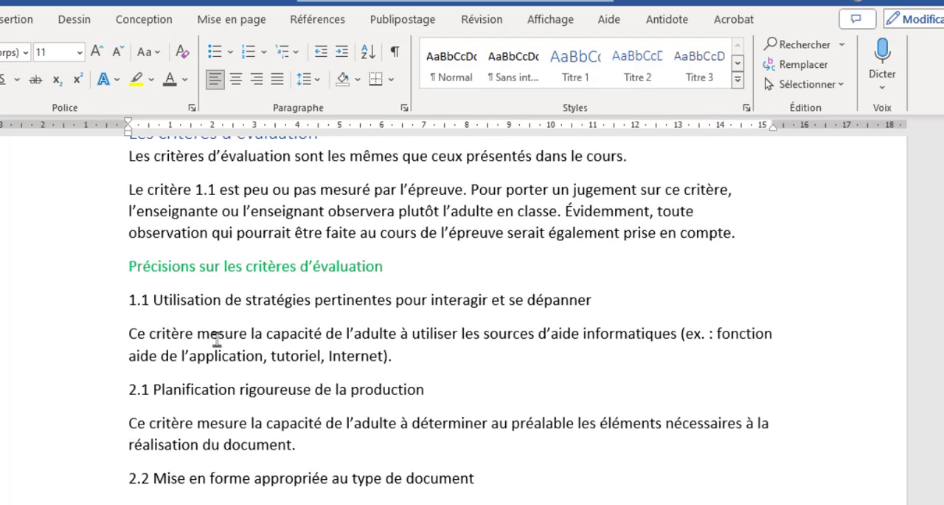
scroll(229, 364, down, 9)
scroll(228, 364, down, 3)
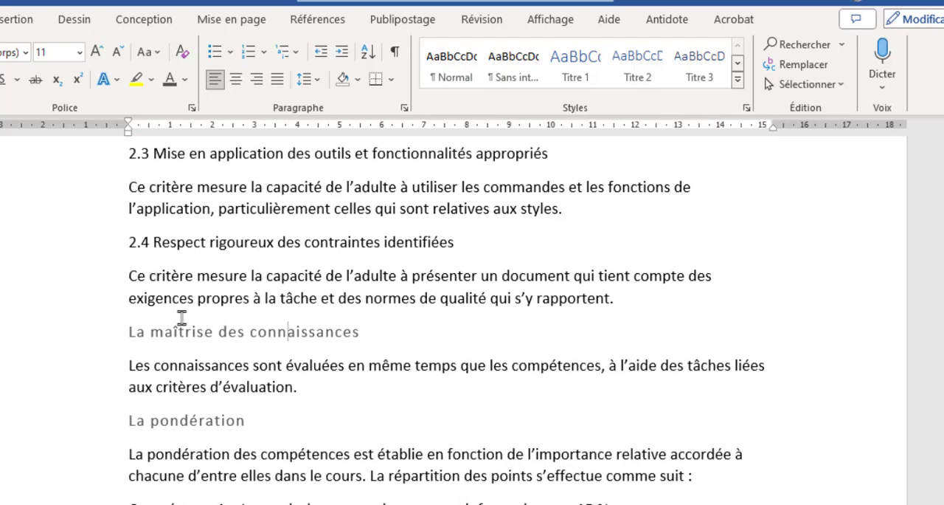
click(165, 331)
click(640, 69)
Apply the Titre 2 style to the subheading "La pondération"
click(190, 411)
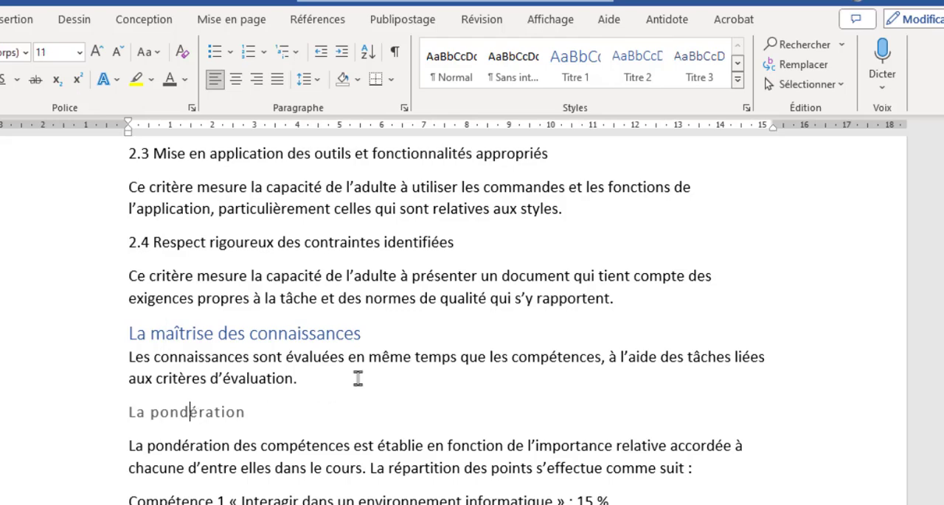
click(738, 64)
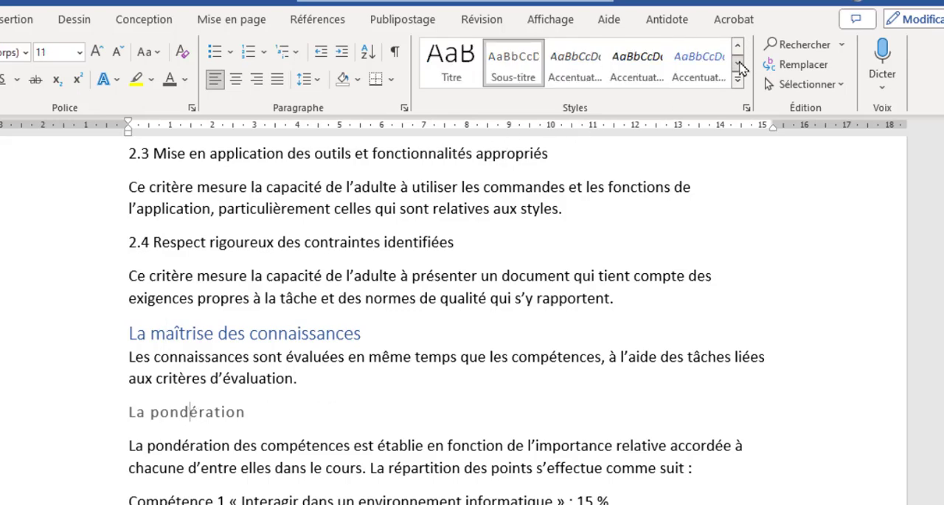
click(738, 46)
click(642, 72)
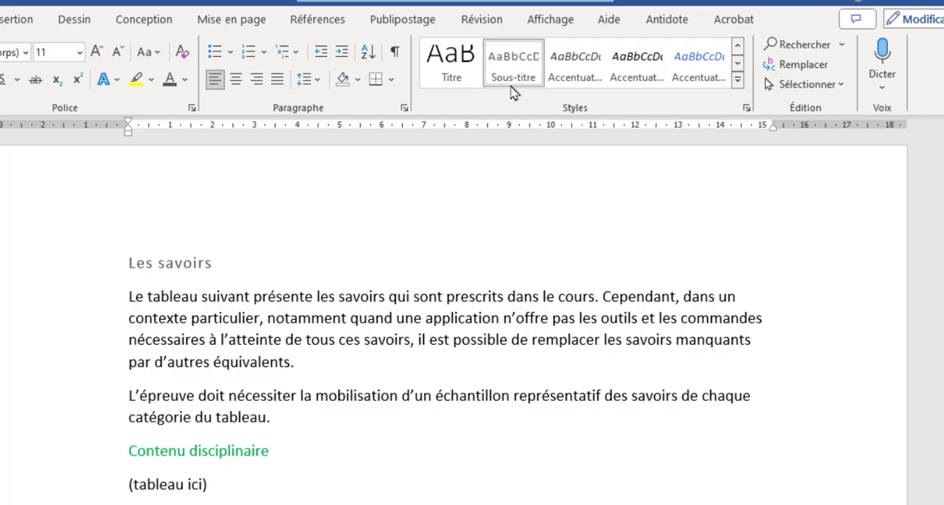
Select all remaining subheadings in the Sous-titre style at once, from "Les savoirs" on, apply Titre 2 to them and review the pages
click(178, 264)
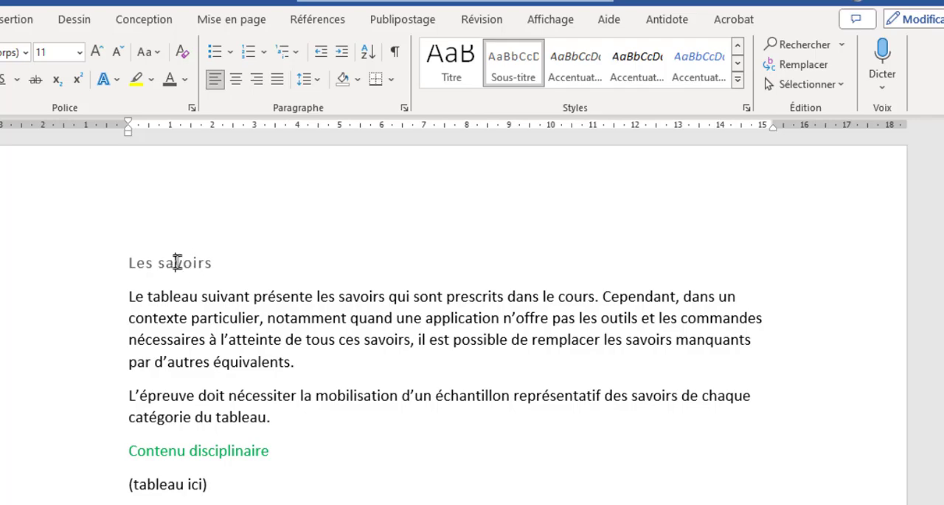
click(514, 74)
right_click(514, 74)
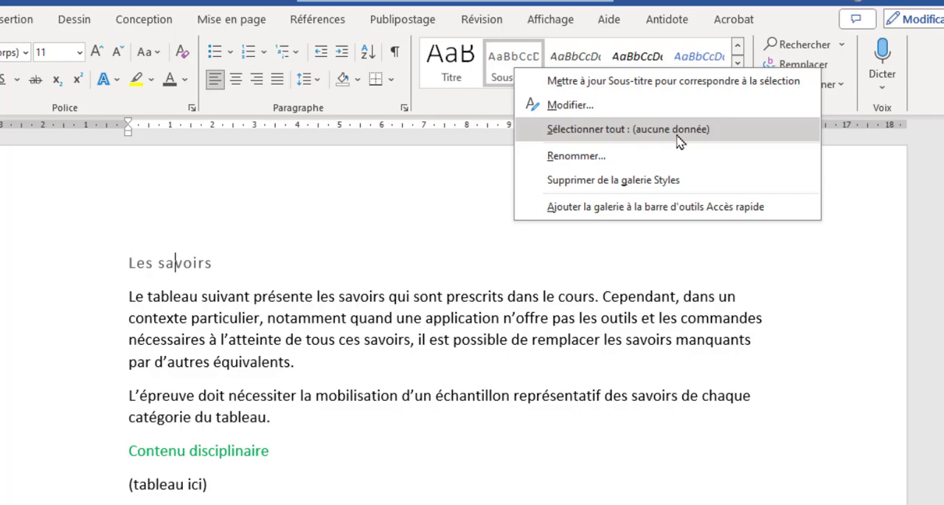
click(622, 137)
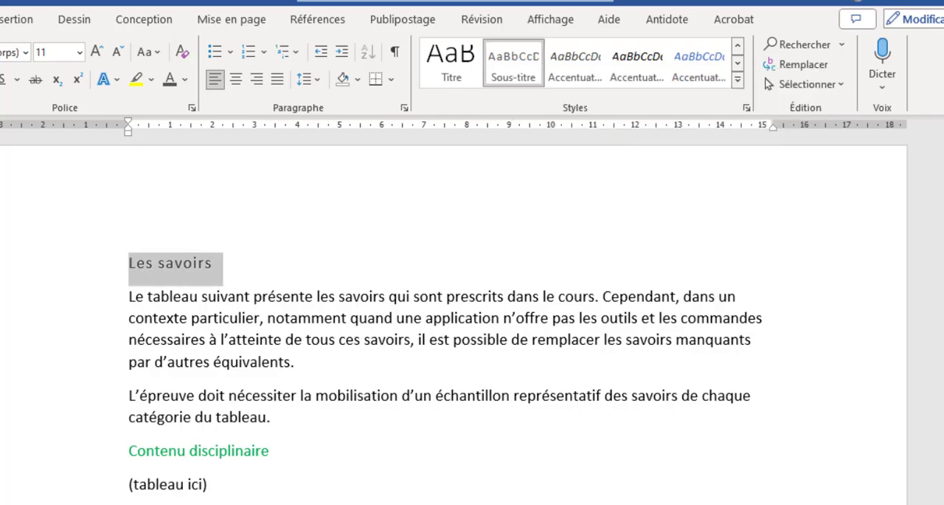
mouse_move(943, 396)
mouse_down()
mouse_move(943, 412)
mouse_move(943, 396)
mouse_up()
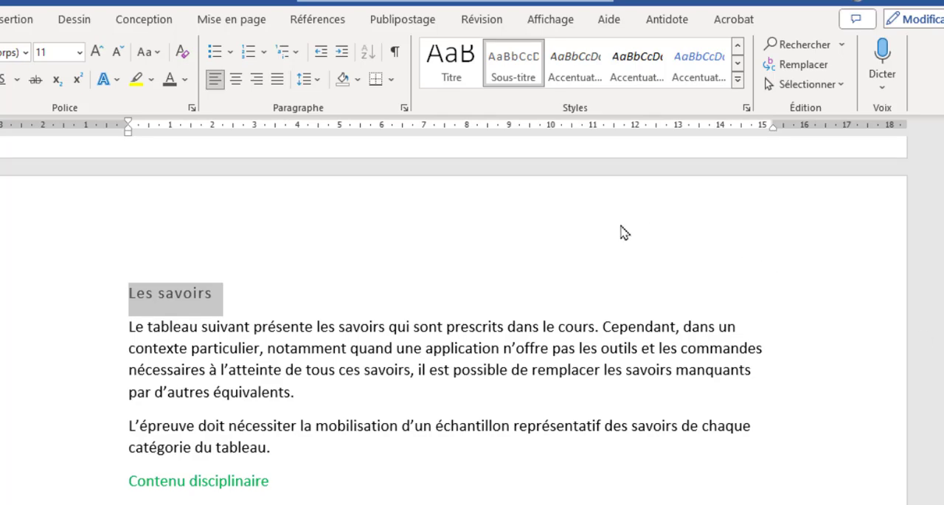
click(737, 46)
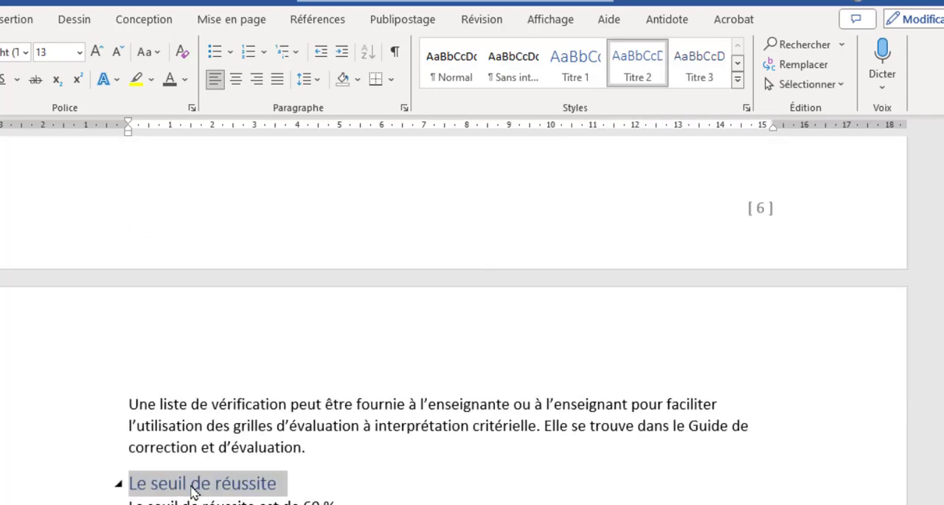
scroll(226, 443, down, 4)
scroll(236, 433, up, 20)
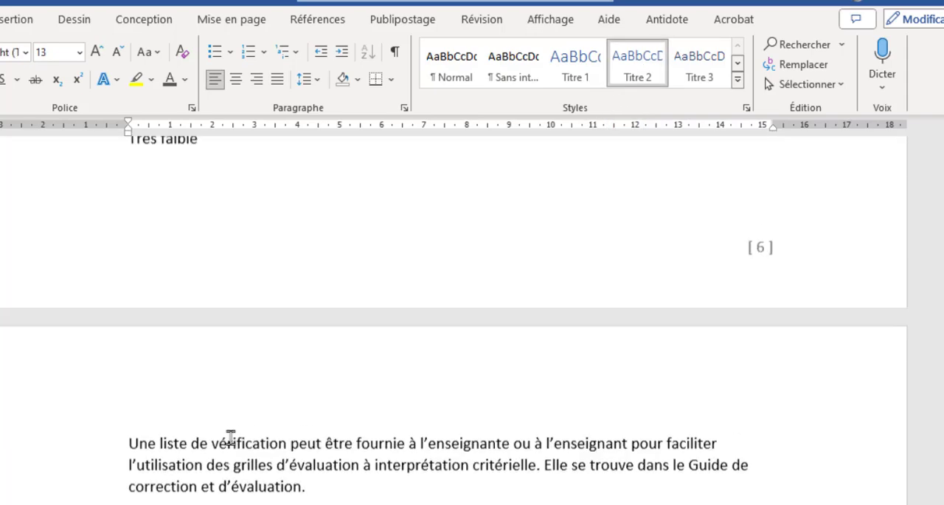
scroll(331, 422, up, 20)
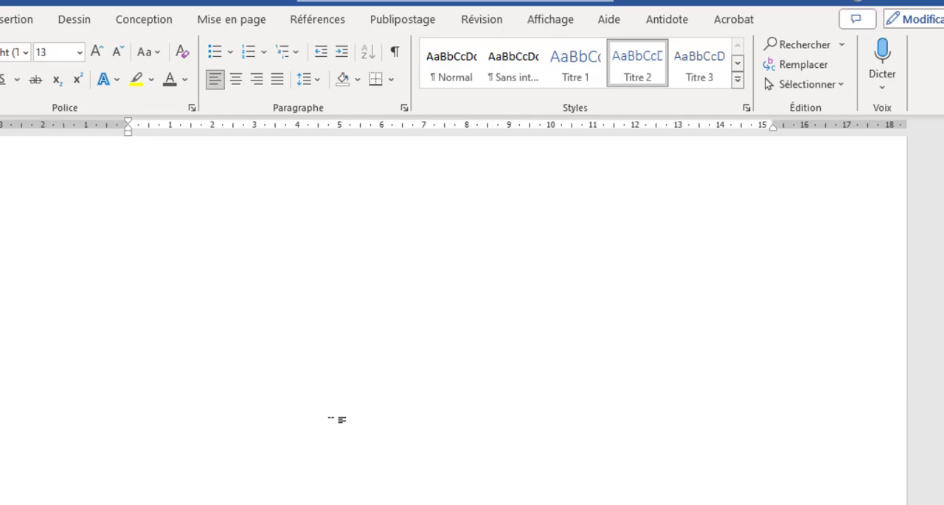
scroll(331, 423, up, 15)
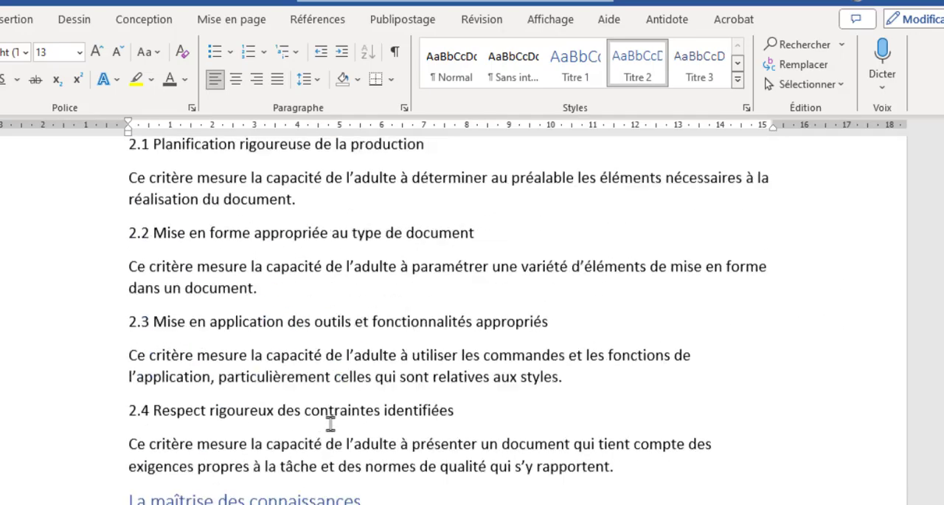
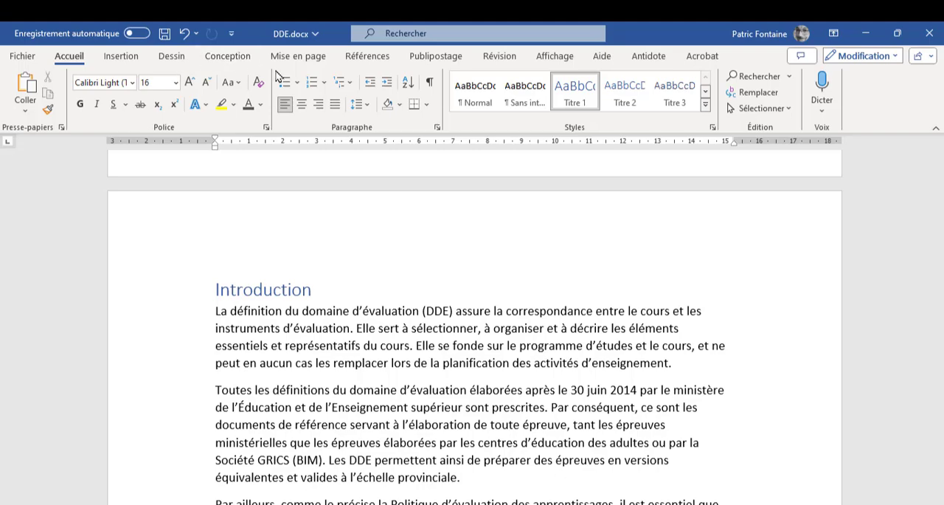
Display the document in outline view and examine the heading levels from "Introduction" through "Précisions sur les critères d'évaluation"
click(556, 56)
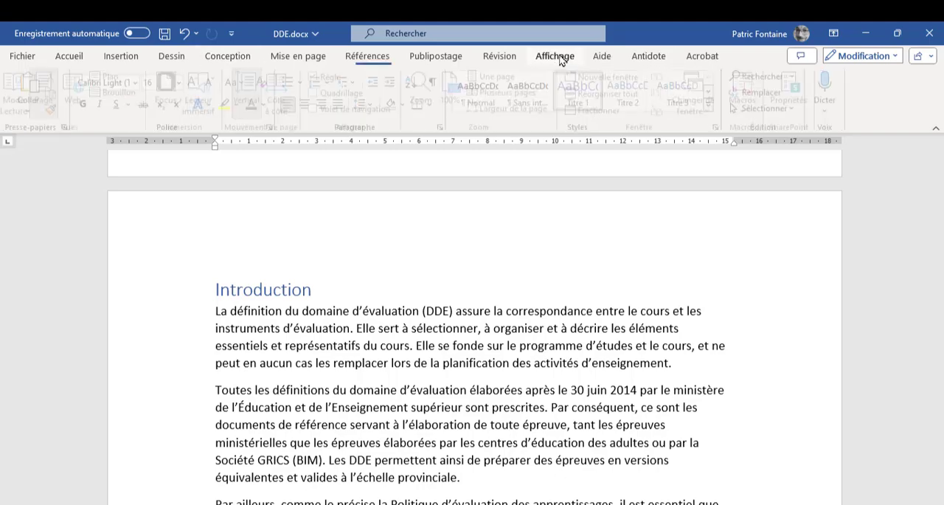
click(112, 76)
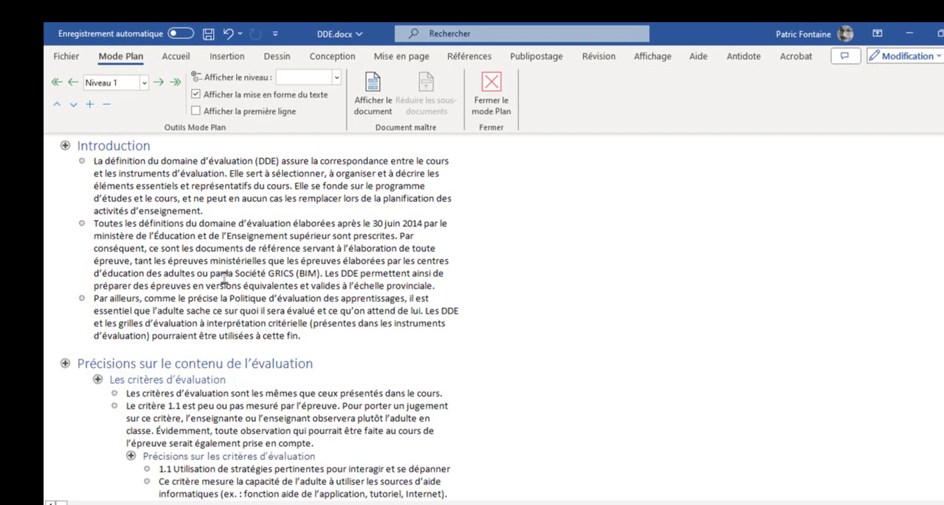
scroll(178, 277, up, 5)
click(88, 319)
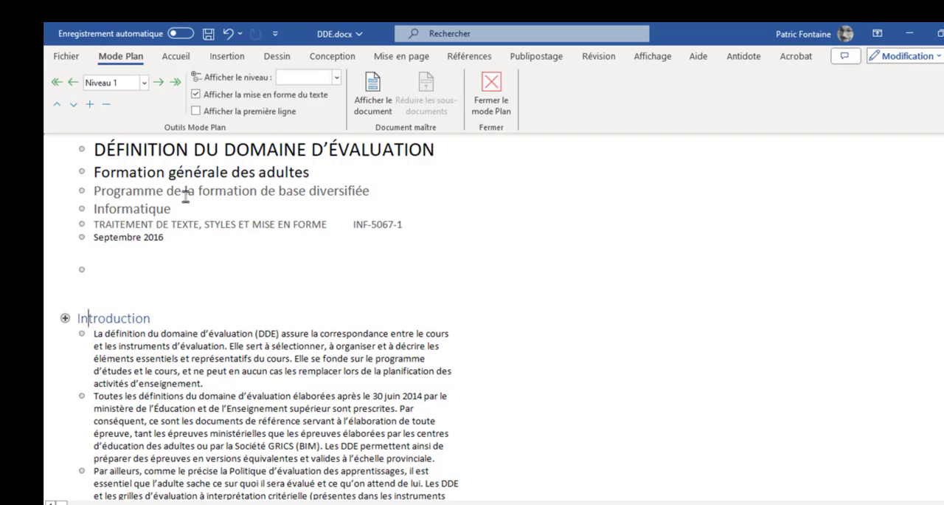
click(121, 319)
scroll(130, 318, down, 2)
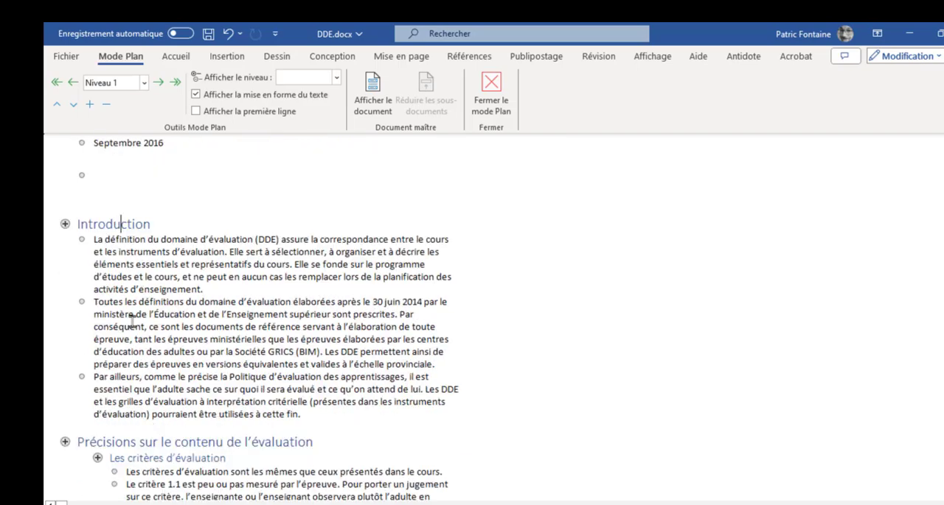
scroll(101, 381, down, 3)
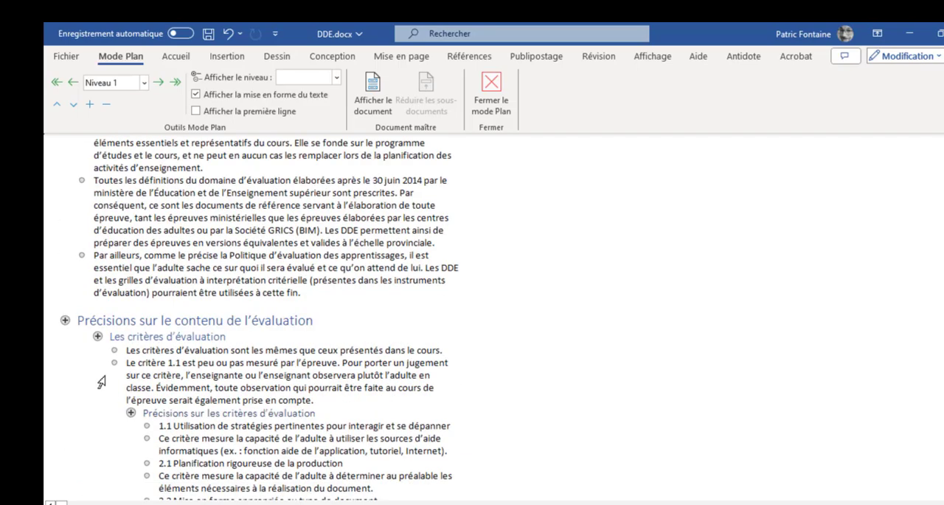
scroll(154, 316, down, 2)
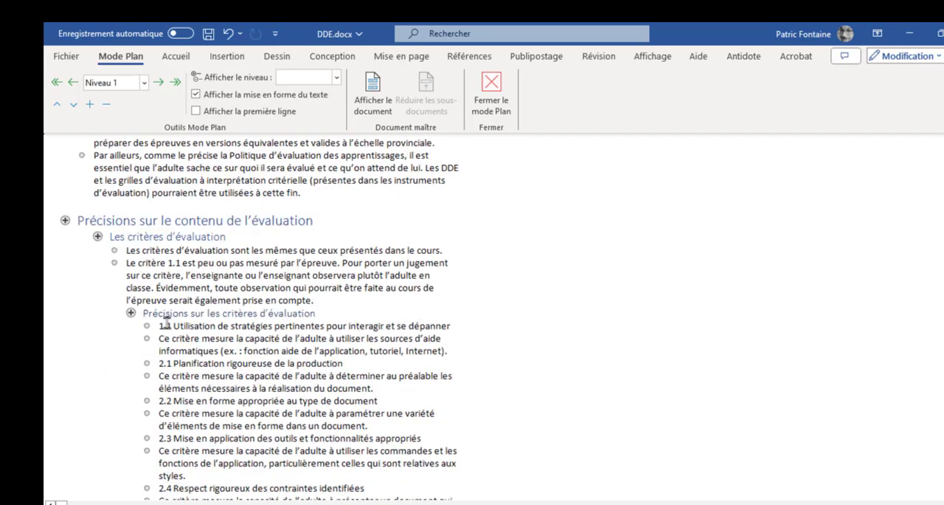
scroll(135, 318, down, 4)
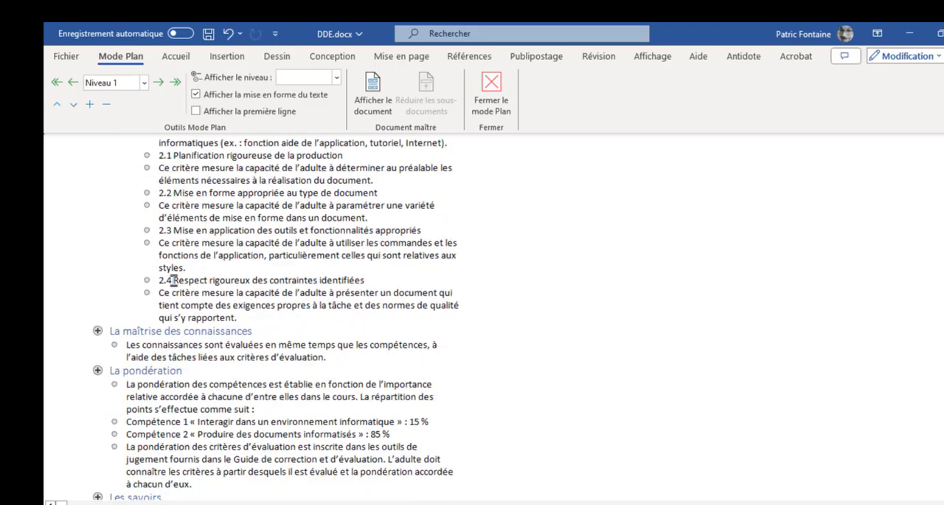
Review the outline levels of the remaining headings down to "La reprise" and close the outline view
click(175, 229)
scroll(203, 222, up, 4)
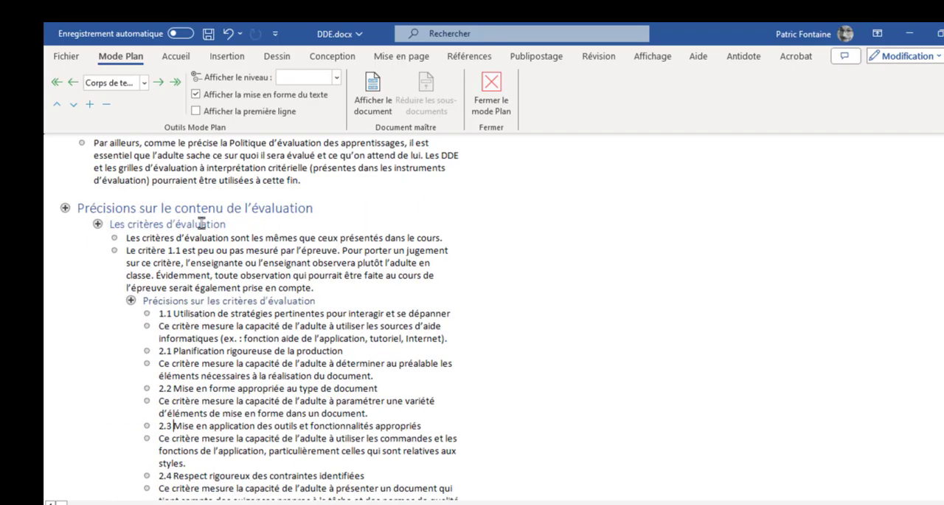
click(175, 326)
scroll(214, 352, down, 3)
scroll(143, 403, down, 3)
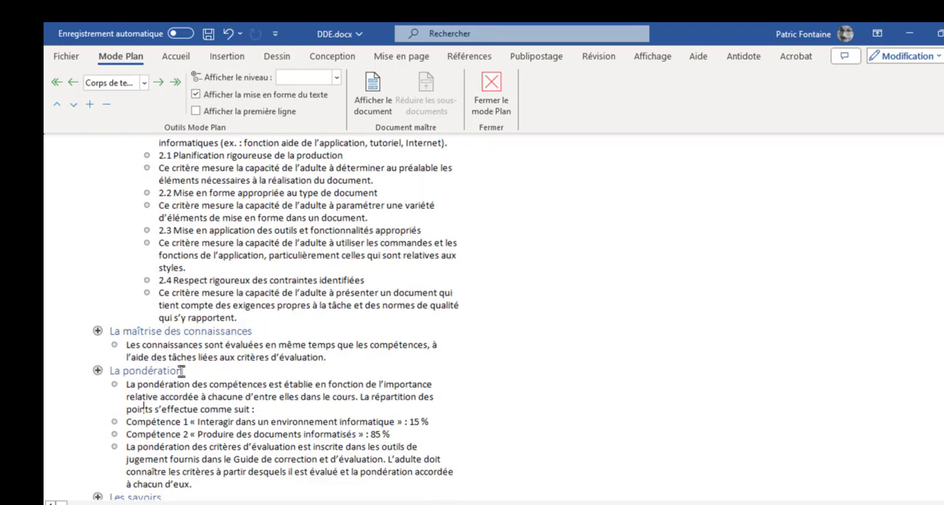
scroll(155, 352, down, 6)
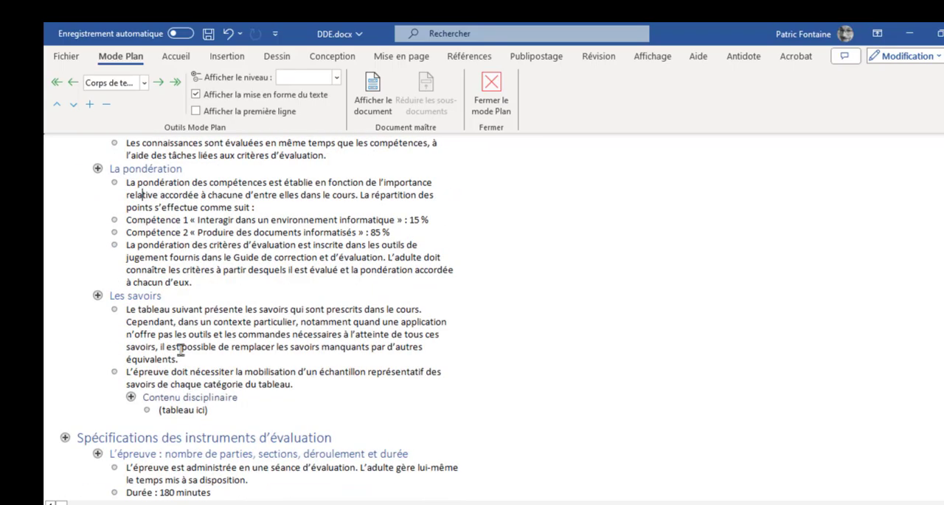
scroll(184, 352, down, 6)
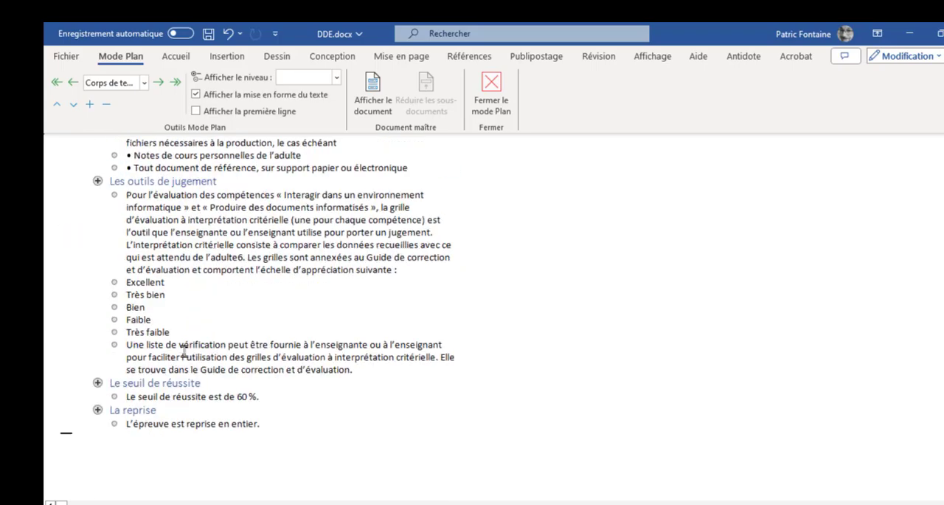
scroll(187, 408, up, 4)
scroll(141, 344, up, 6)
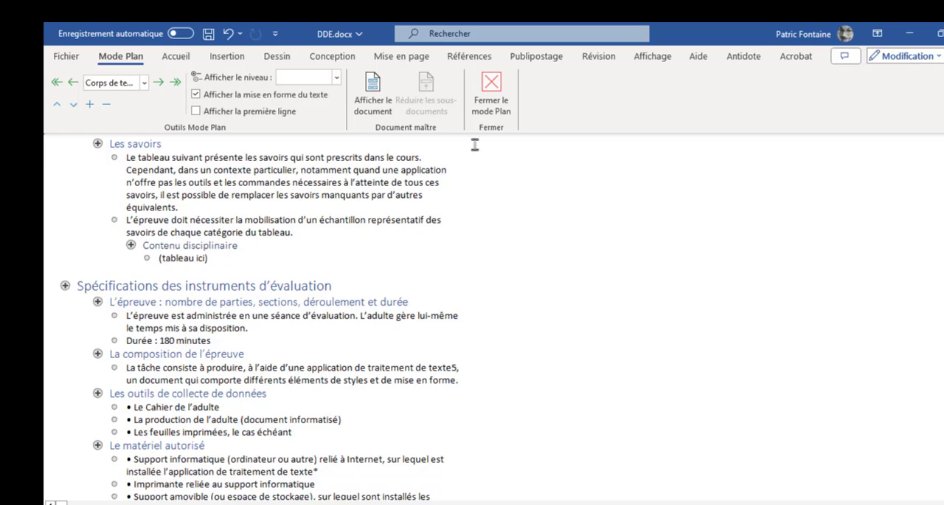
click(491, 87)
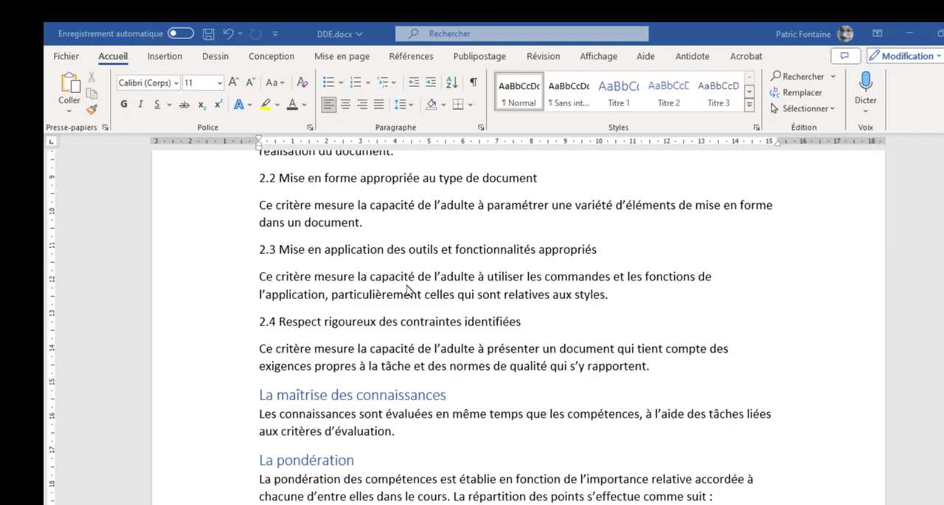
Centre the "Introduction" heading and increase its font size to 18 pt
scroll(402, 301, up, 15)
scroll(402, 301, up, 10)
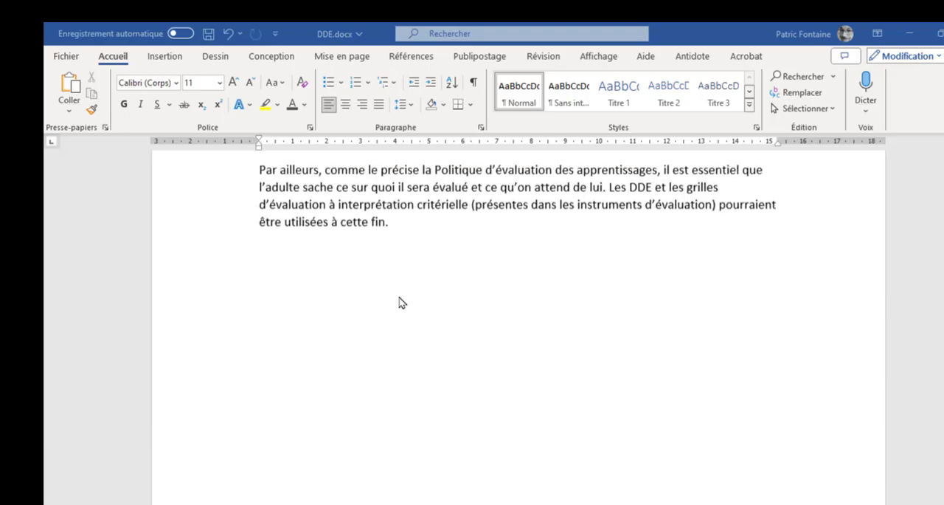
scroll(251, 316, down, 1)
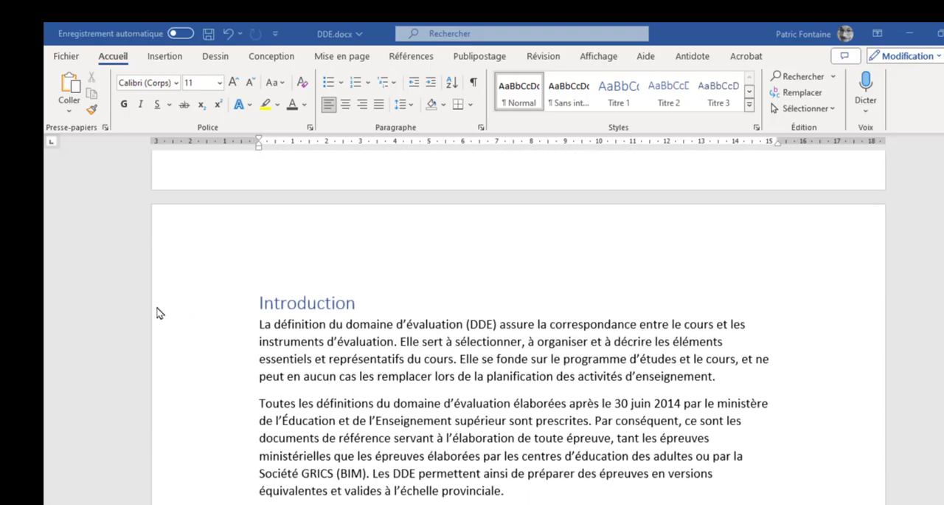
click(215, 313)
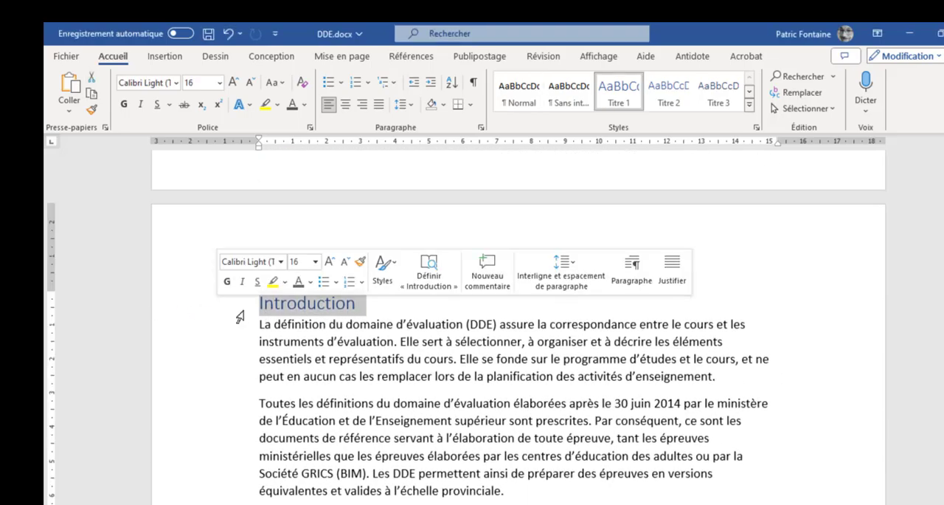
click(307, 341)
click(220, 314)
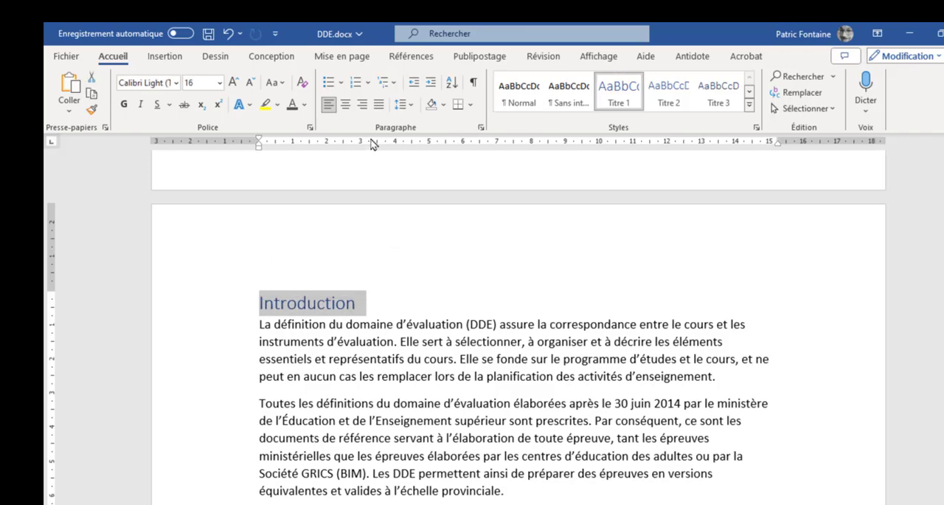
click(346, 107)
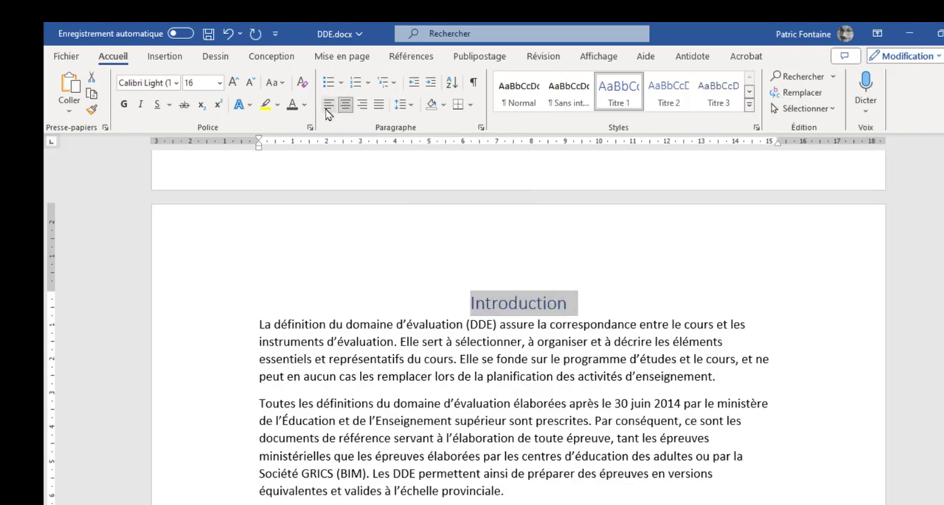
click(234, 83)
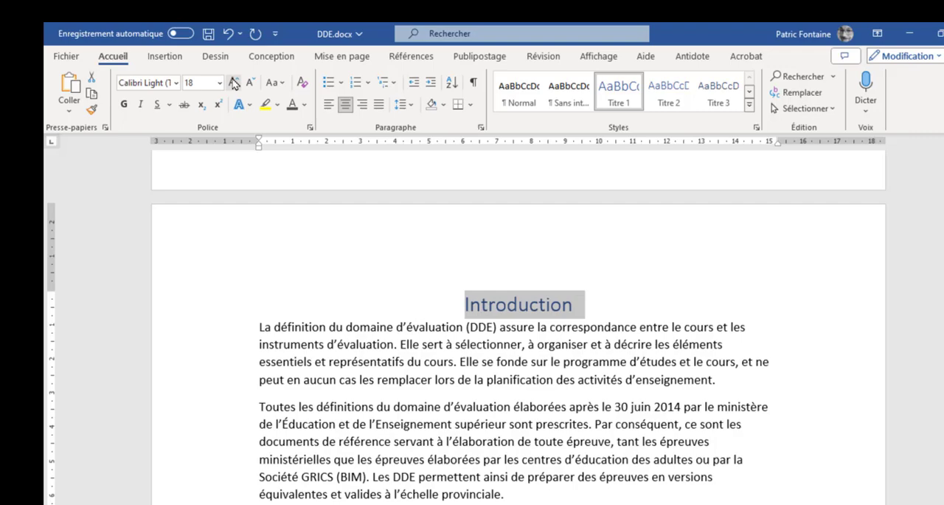
Give the "Introduction" heading the darkest blue theme shading and white text
click(445, 104)
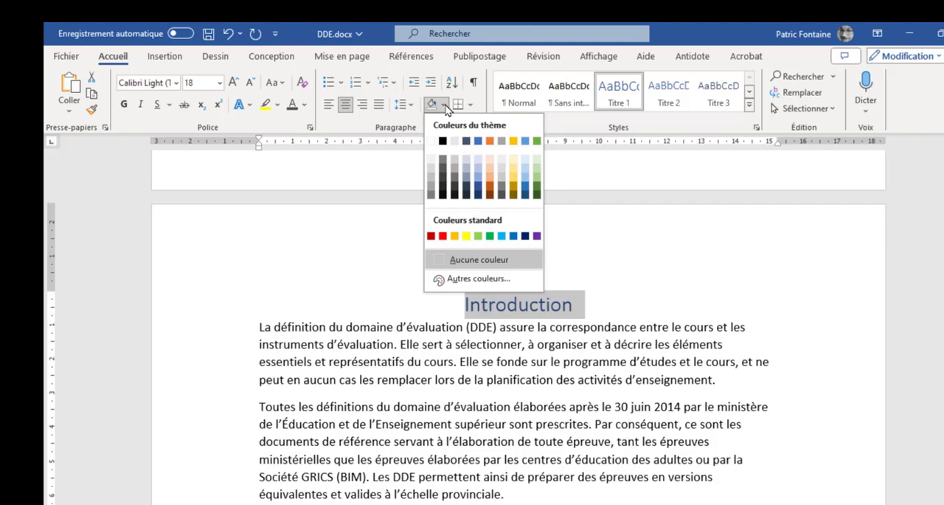
click(480, 197)
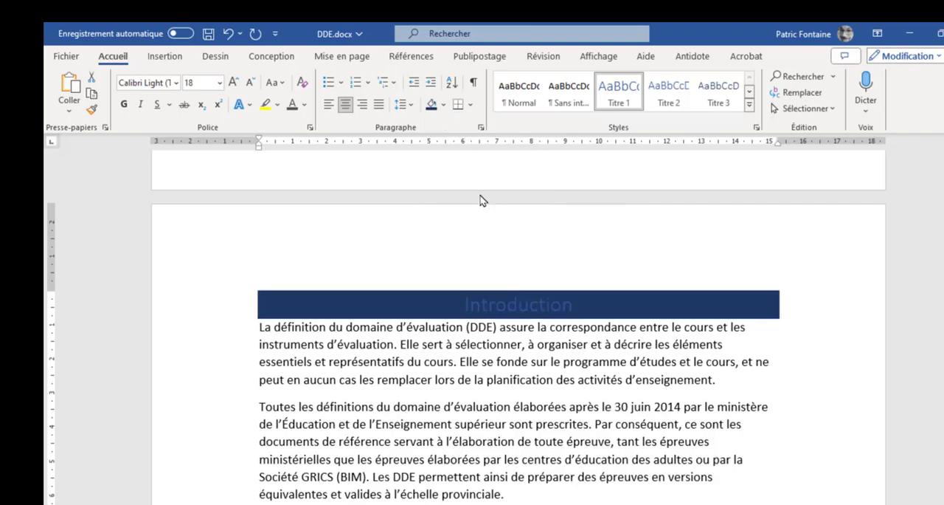
click(304, 107)
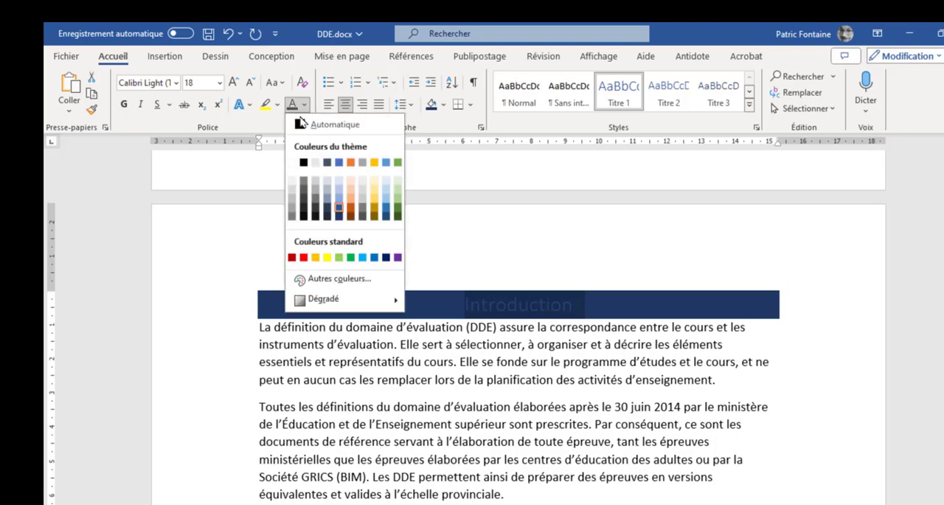
click(291, 164)
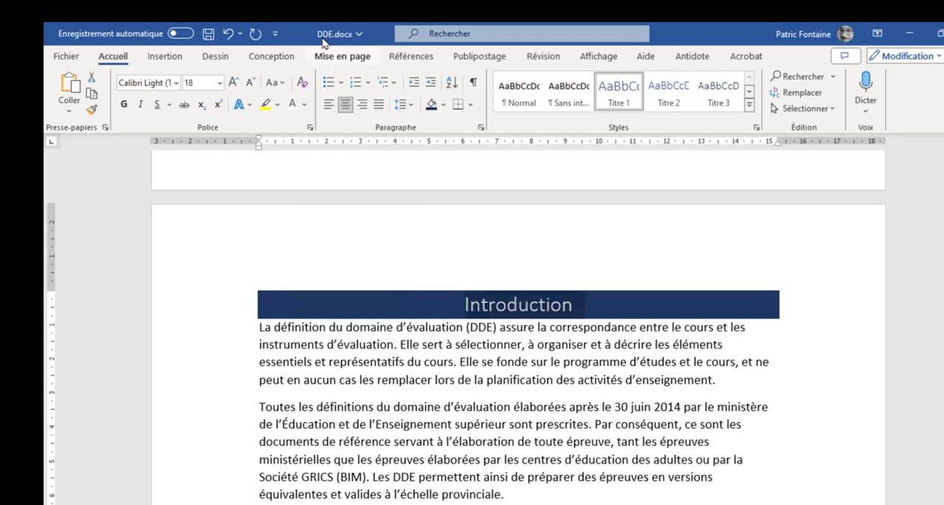
Set the paragraph spacing of the "Introduction" heading to 6 pt before and 18 pt after
click(356, 64)
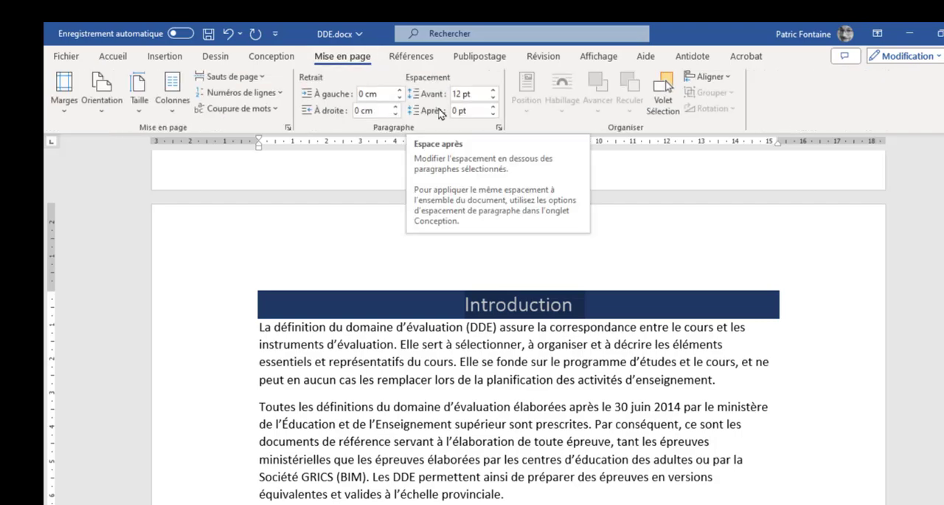
click(493, 107)
click(492, 107)
click(492, 107)
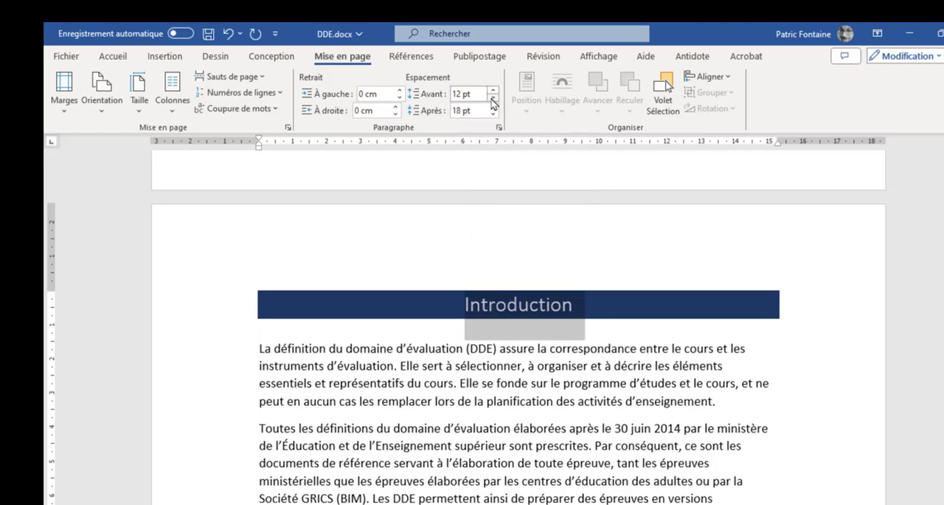
click(482, 305)
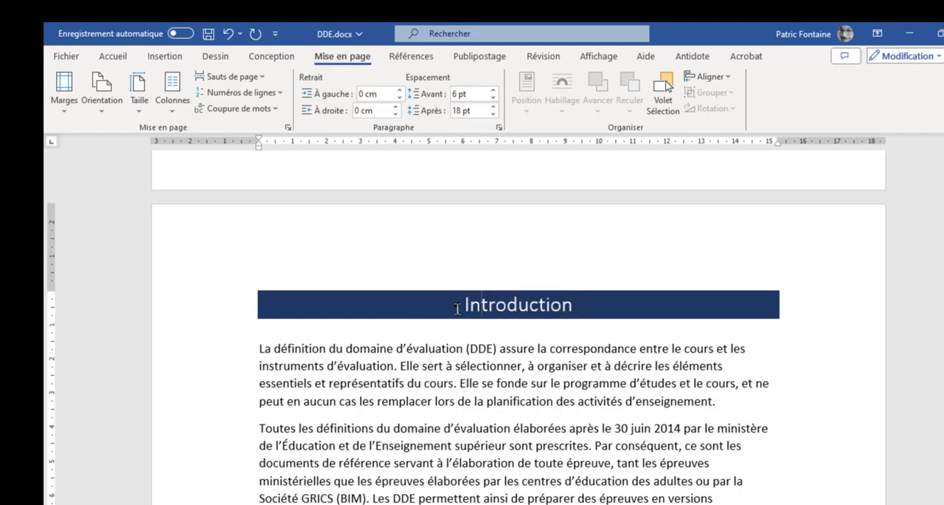
Check the formatting of the other main headings and the style assigned to "Spécifications des instruments d'évaluation"
scroll(504, 311, down, 10)
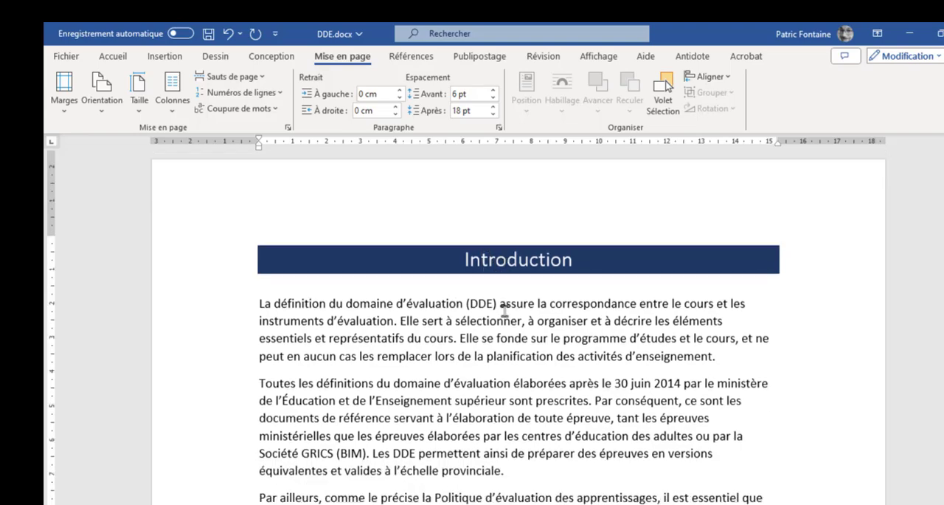
scroll(505, 311, down, 4)
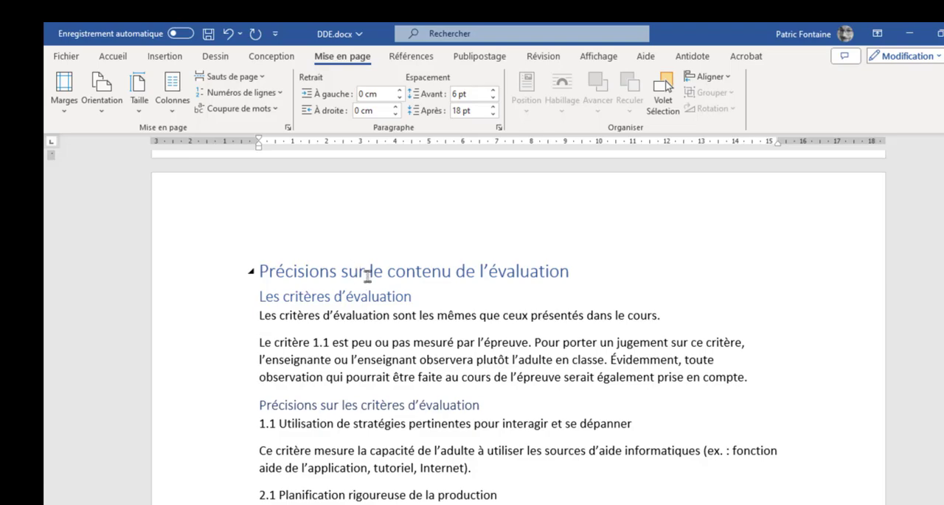
scroll(418, 306, down, 5)
scroll(418, 316, down, 15)
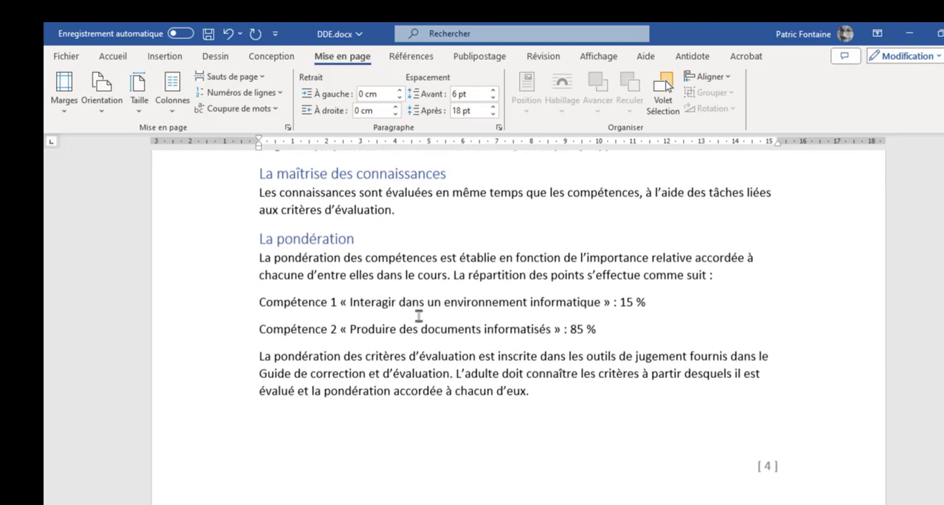
scroll(418, 317, down, 8)
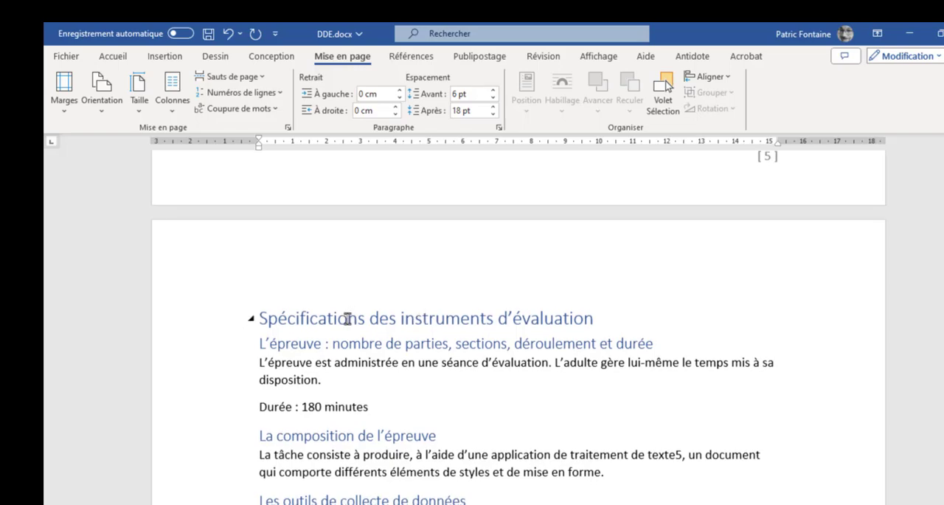
click(344, 319)
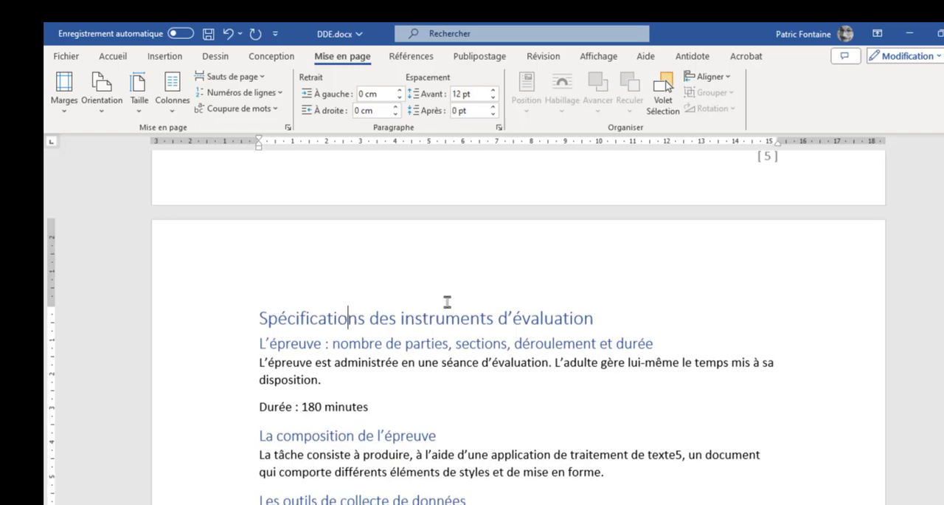
click(114, 57)
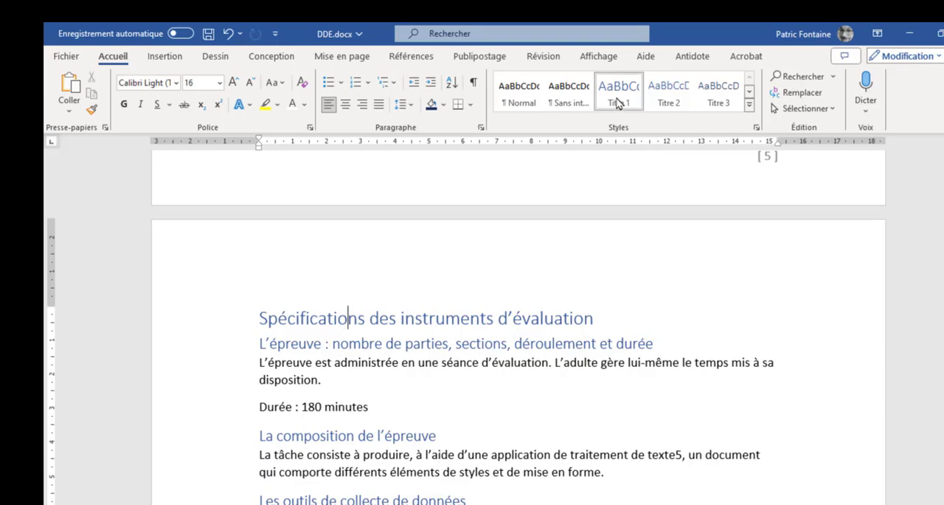
Update the Titre 1 style to match the formatted "Introduction" heading
scroll(423, 309, up, 15)
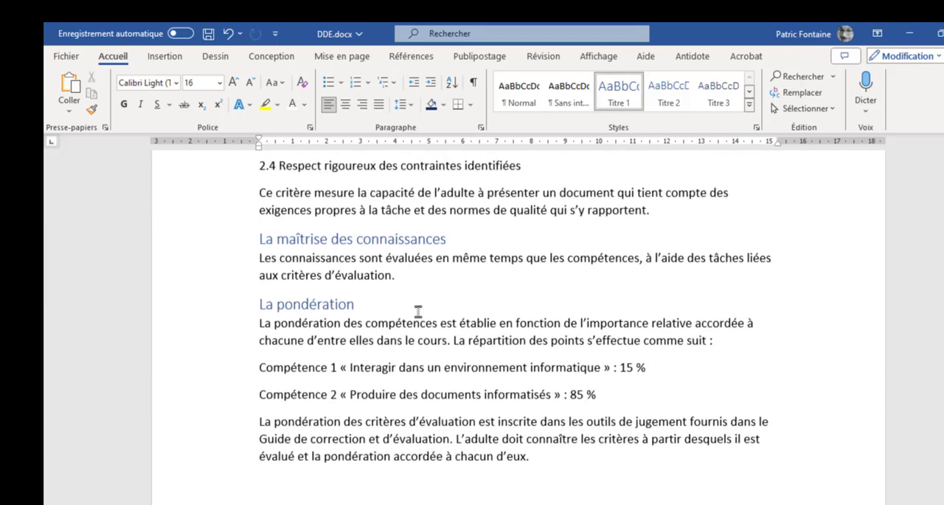
scroll(423, 309, up, 10)
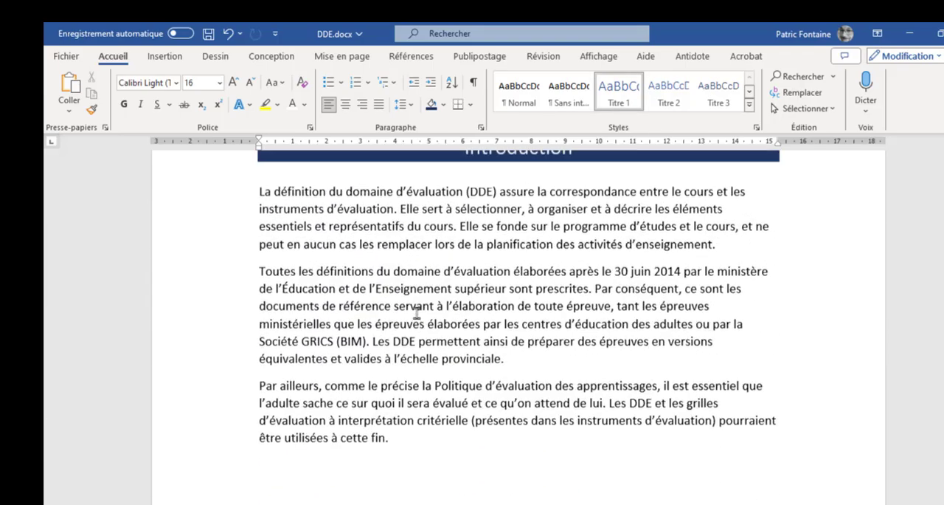
click(472, 307)
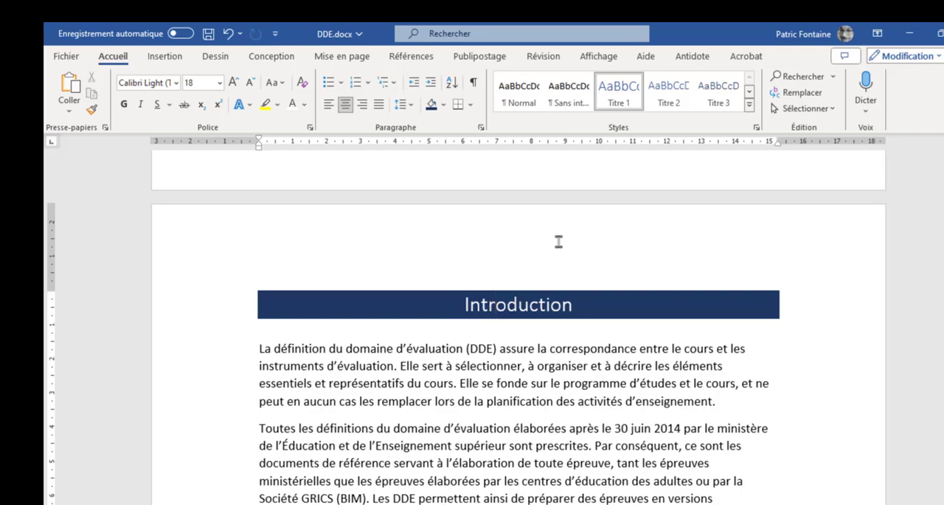
right_click(622, 93)
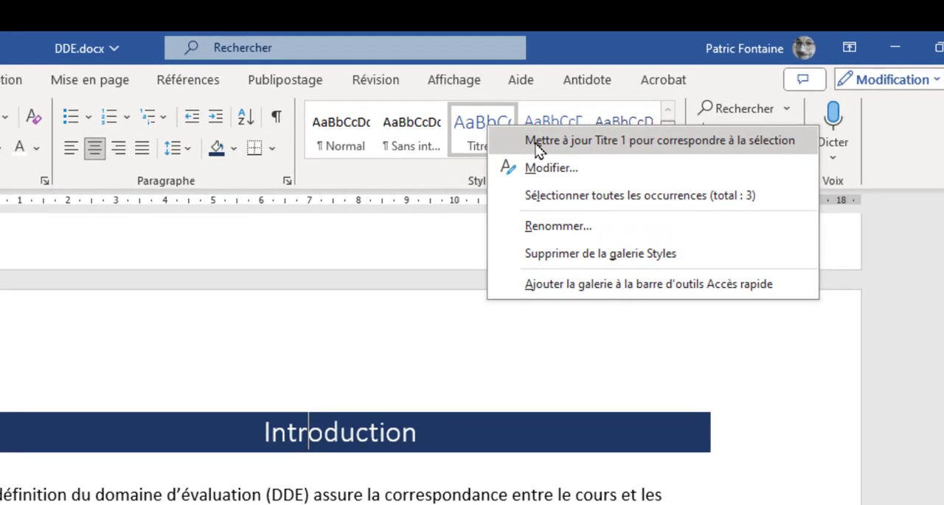
click(599, 145)
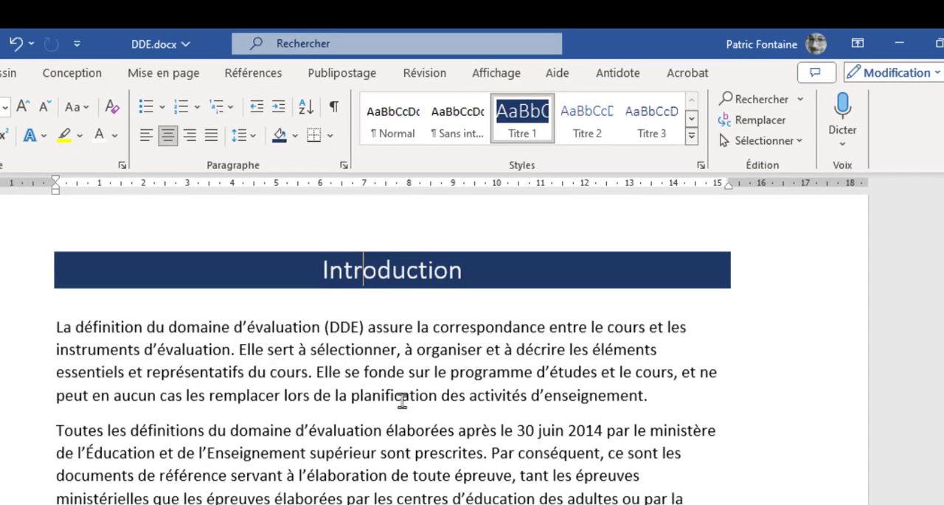
Increase the "Les critères d'évaluation" heading to 16 pt and give its text a dark blue theme colour
scroll(486, 337, down, 4)
scroll(486, 337, down, 10)
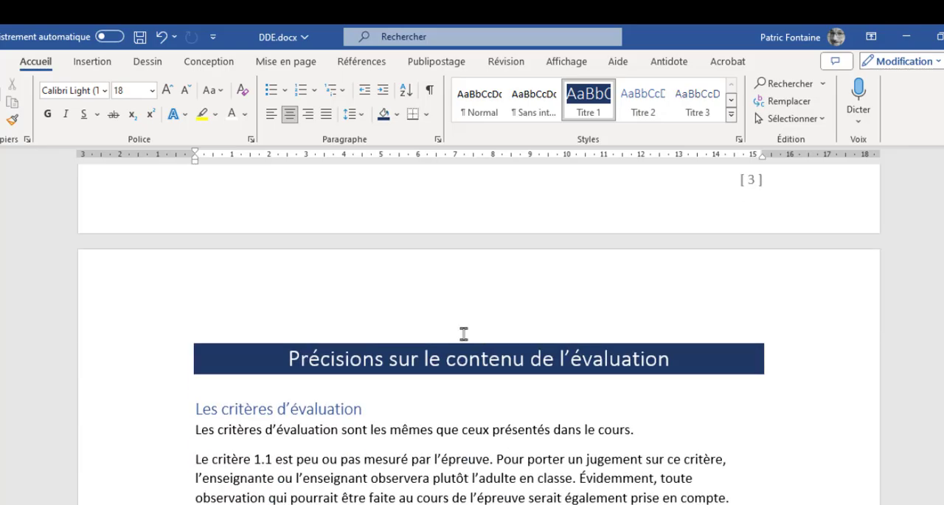
scroll(459, 355, down, 20)
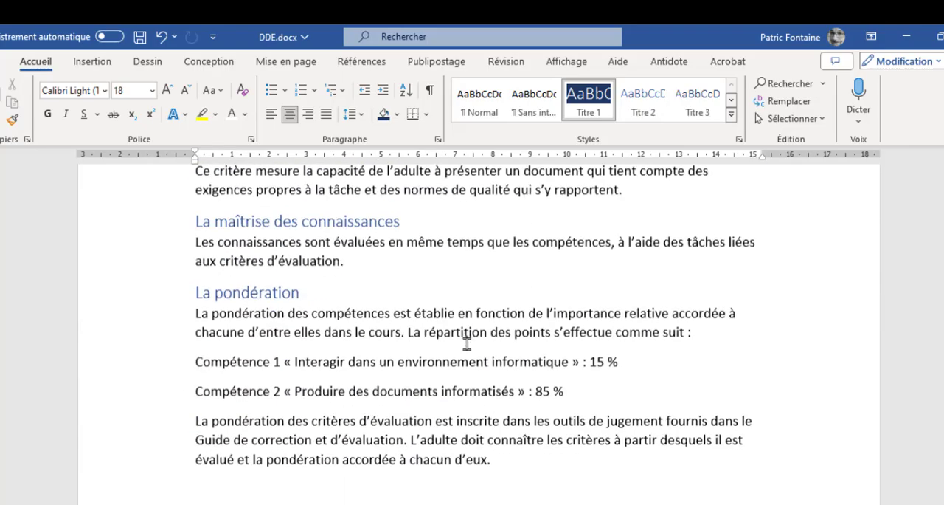
scroll(467, 343, down, 15)
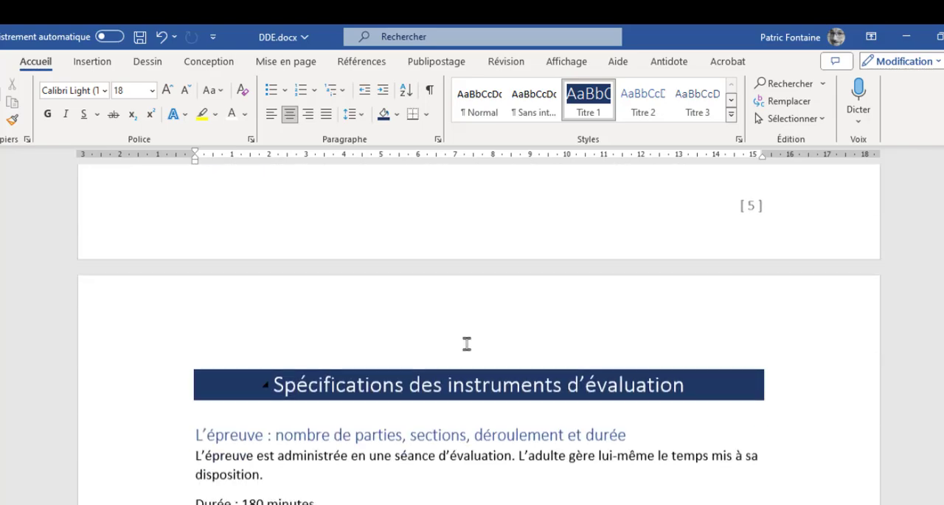
scroll(467, 343, up, 5)
scroll(468, 348, down, 4)
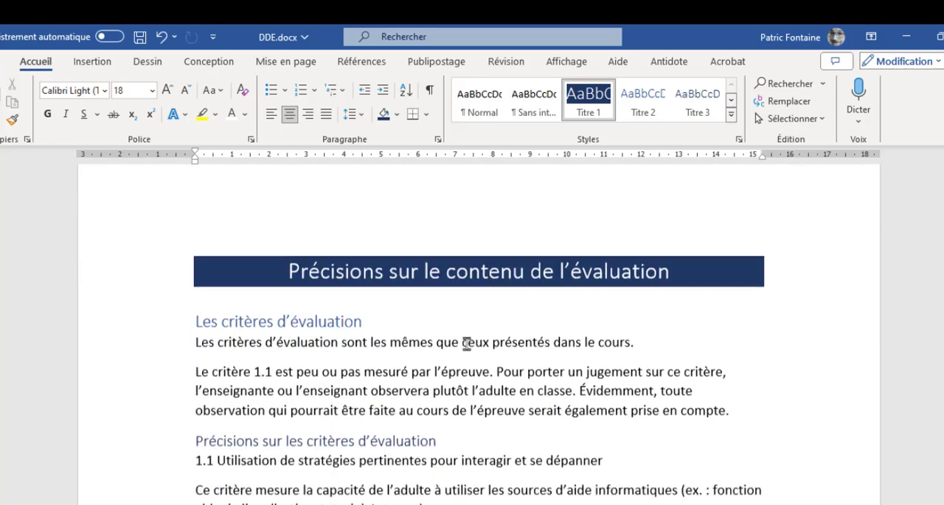
click(319, 311)
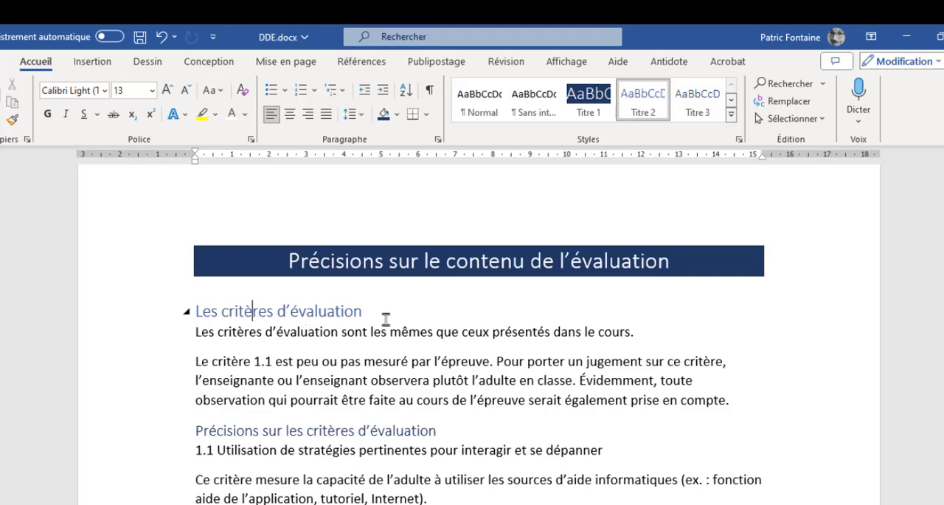
drag(378, 315, 195, 310)
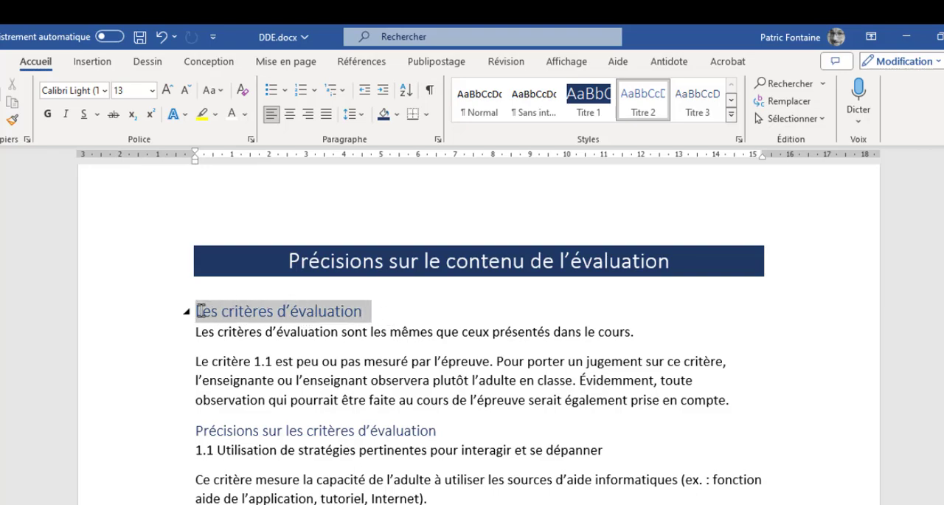
click(168, 90)
click(168, 90)
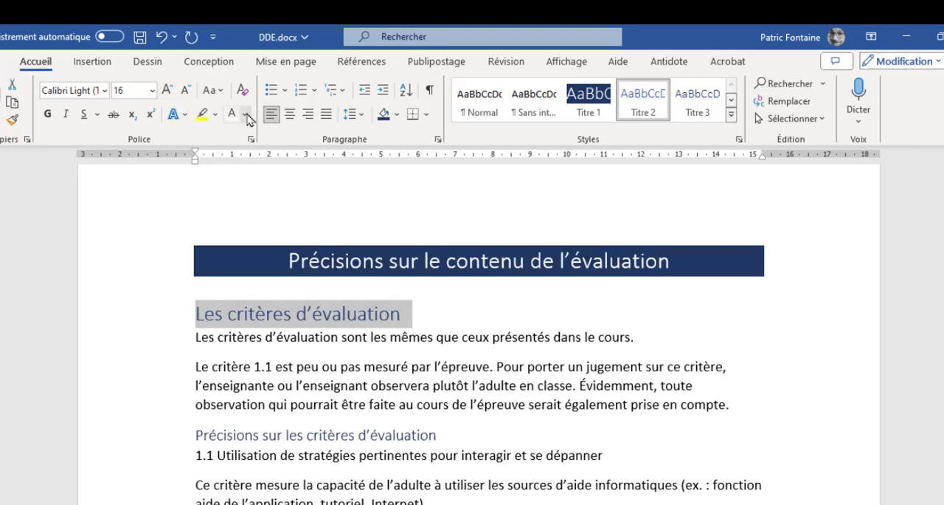
click(246, 115)
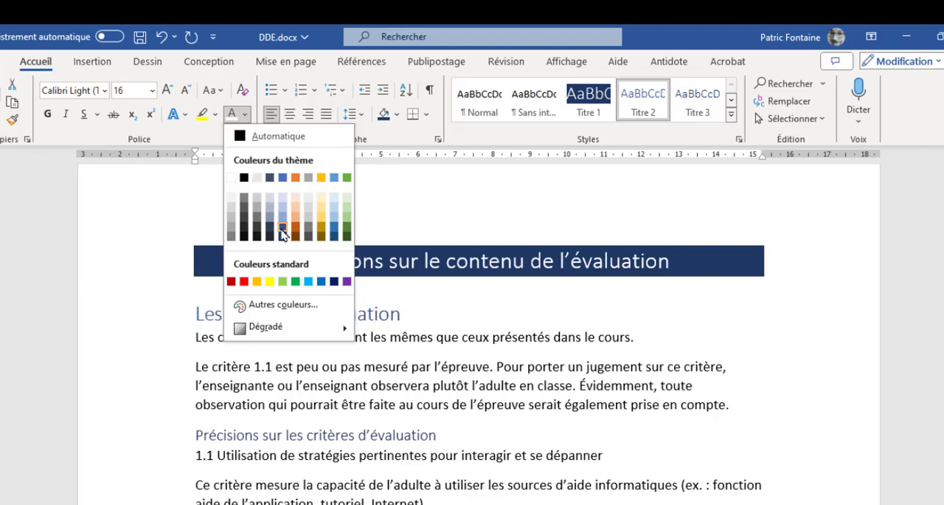
key(Escape)
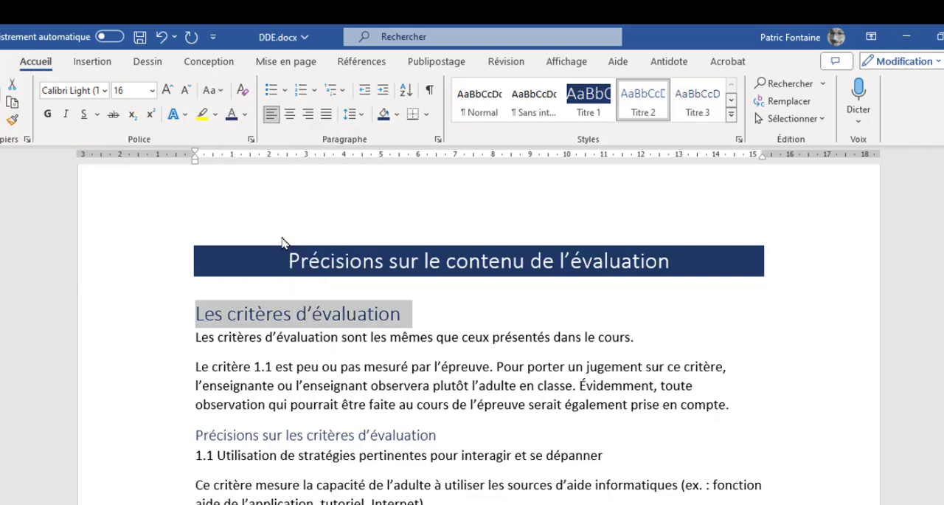
Set the paragraph spacing of the "Les critères d'évaluation" heading to 12 pt before and 6 pt after
click(286, 62)
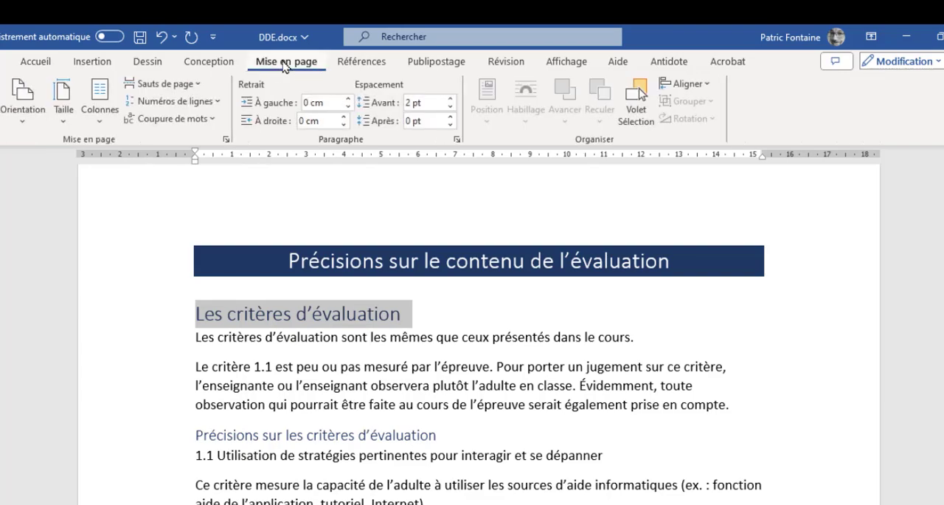
click(450, 99)
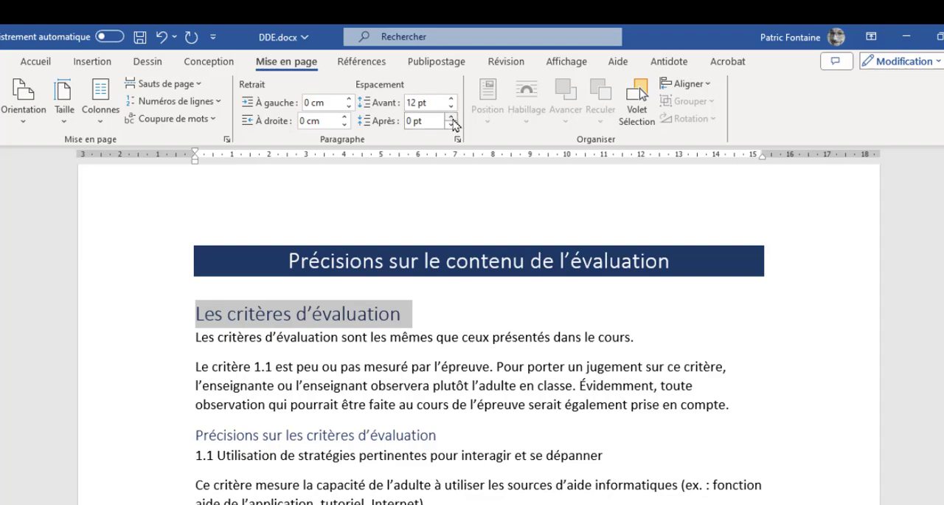
click(450, 116)
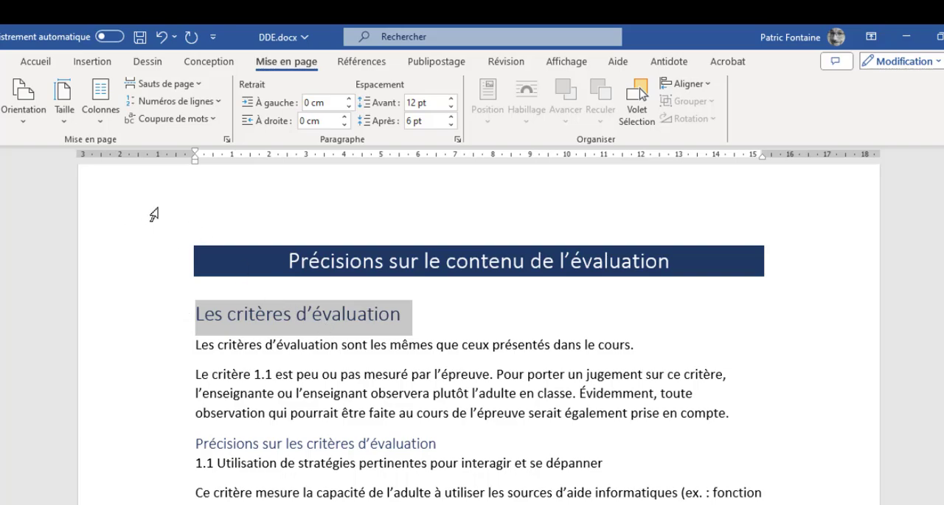
Add a 1 pt solid bottom border in the darkest blue theme colour to the "Les critères d'évaluation" heading
click(37, 63)
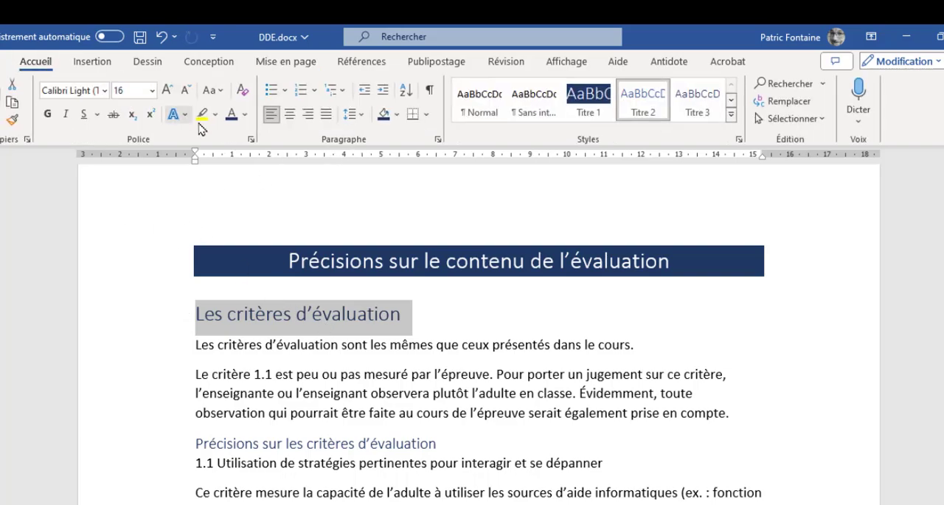
click(427, 117)
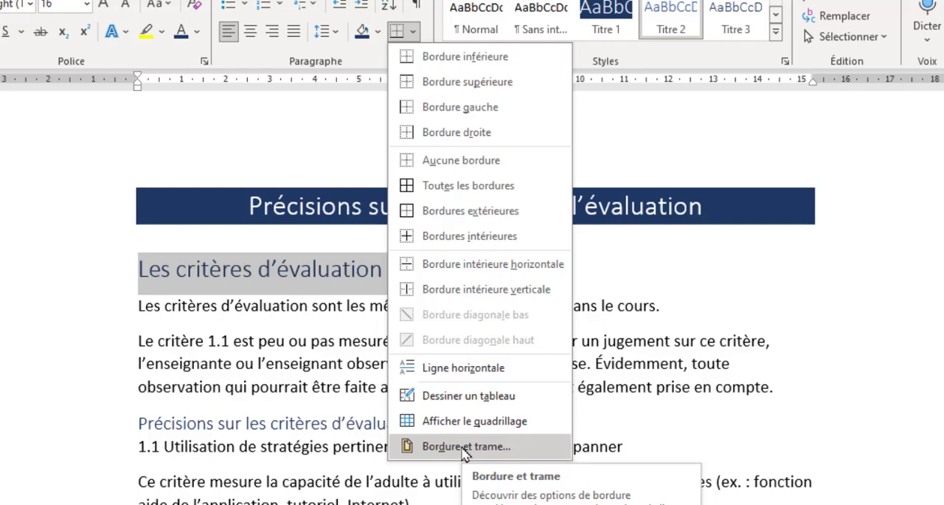
click(465, 446)
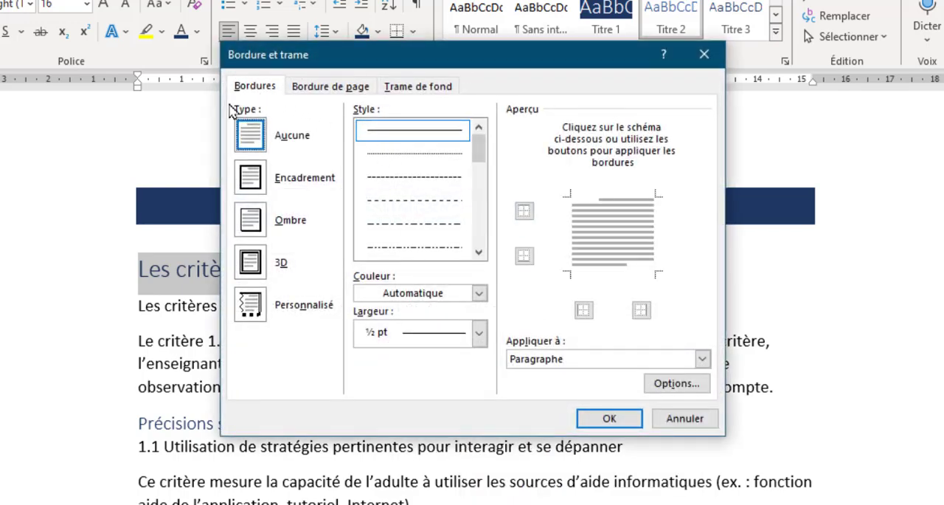
click(419, 293)
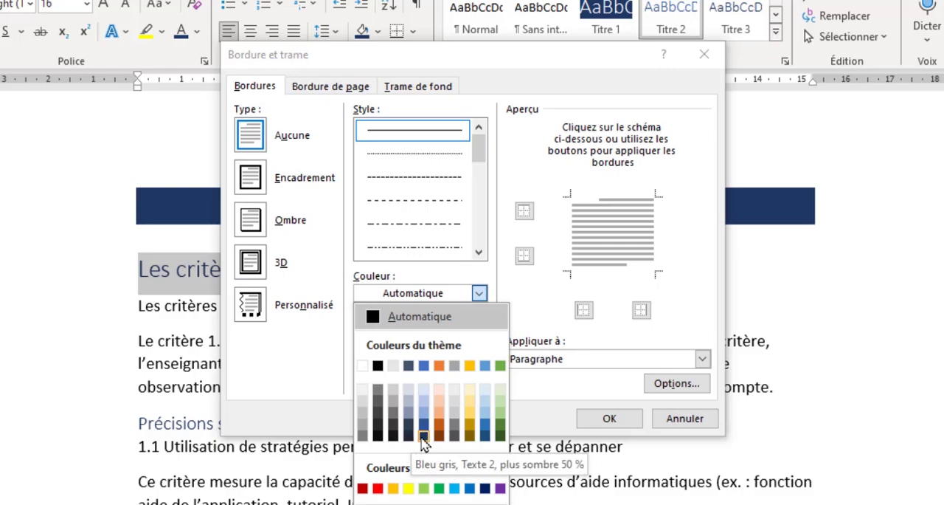
click(411, 439)
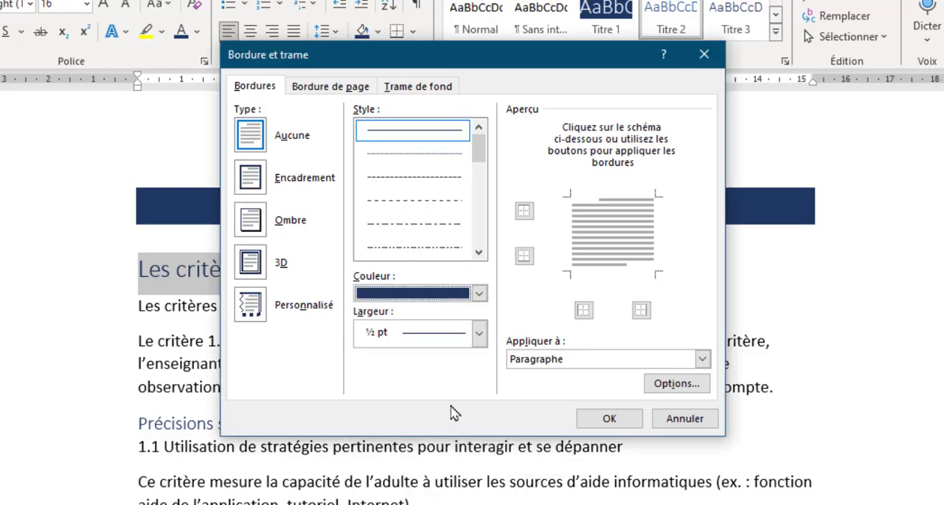
click(428, 341)
click(420, 434)
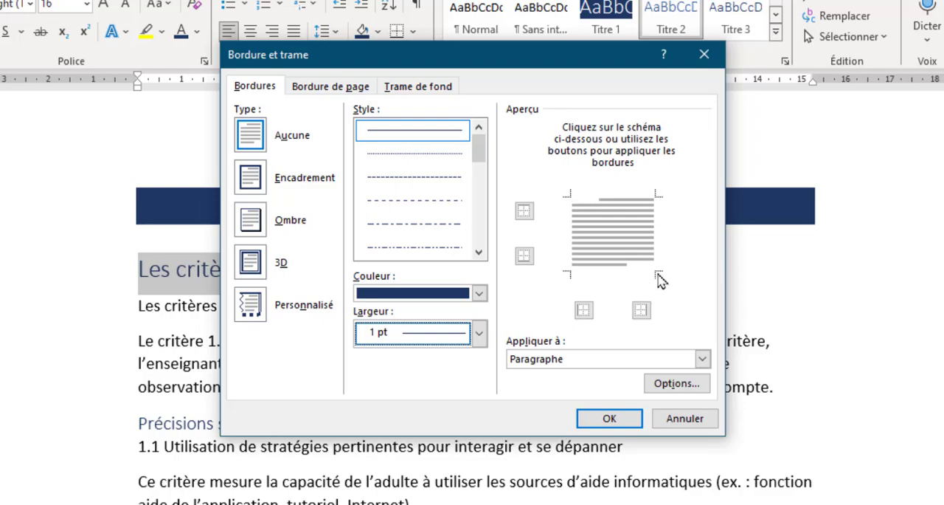
click(613, 275)
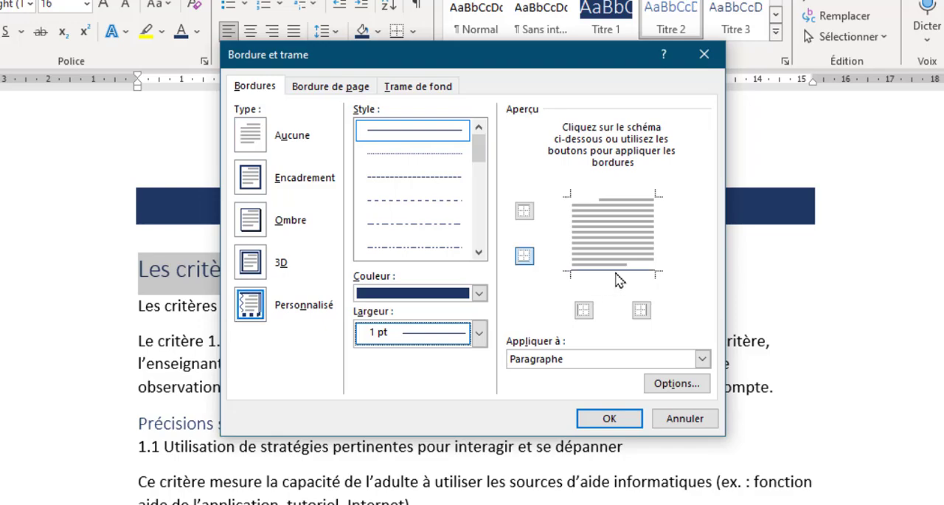
click(606, 419)
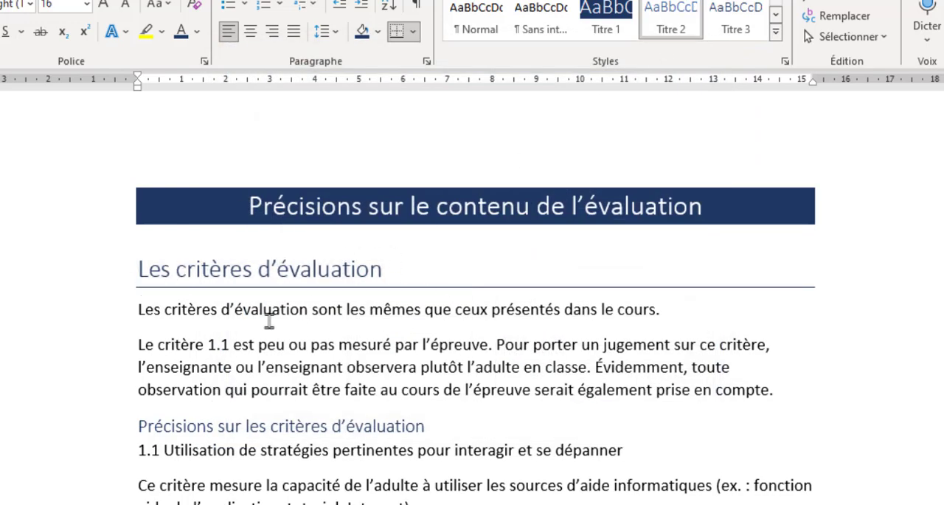
Update the Titre 2 style to match the formatted "Les critères d'évaluation" heading
click(298, 270)
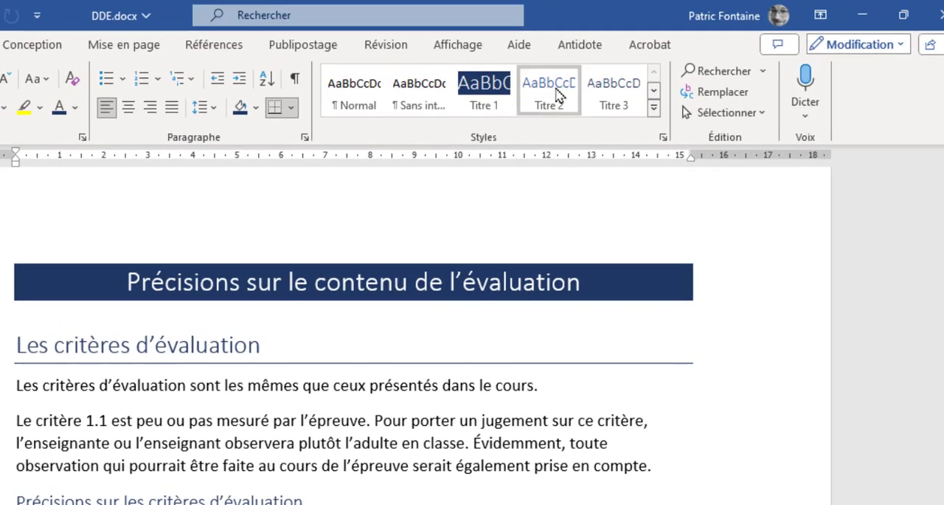
right_click(573, 87)
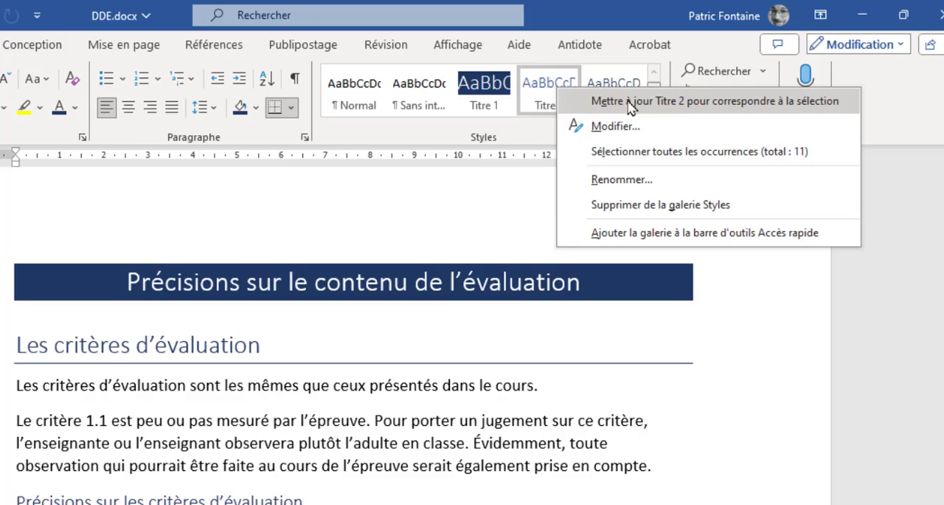
click(629, 102)
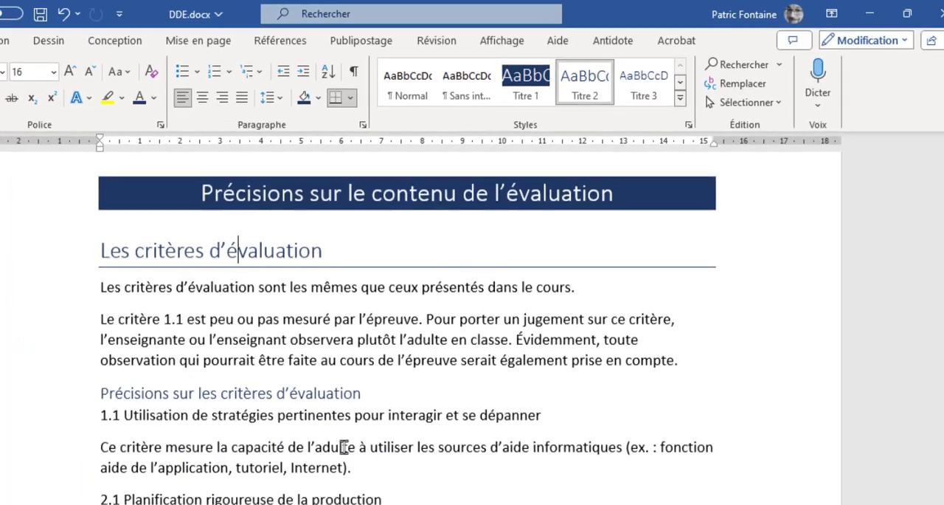
Review the Titre 2 headings throughout the document and check the style assigned to "Précisions sur les critères d'évaluation"
scroll(343, 447, down, 8)
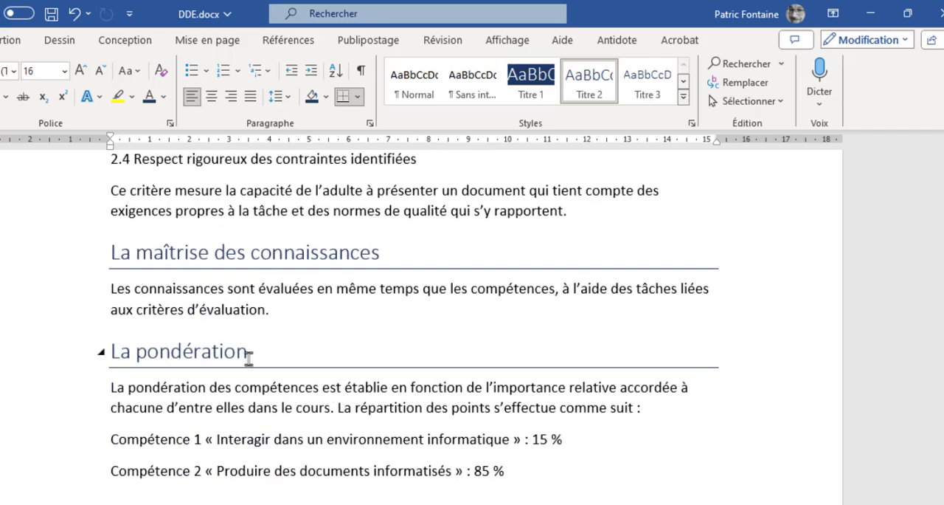
scroll(249, 365, down, 8)
scroll(249, 369, down, 3)
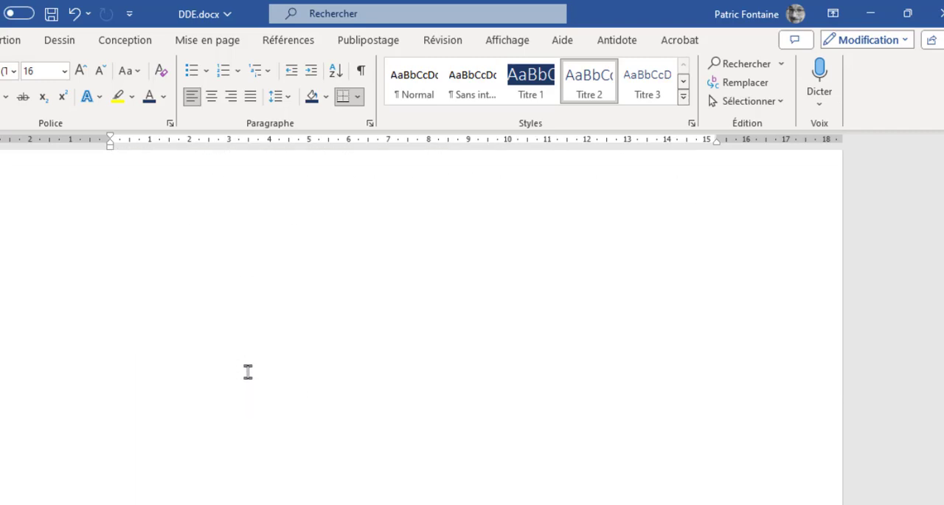
scroll(248, 371, down, 10)
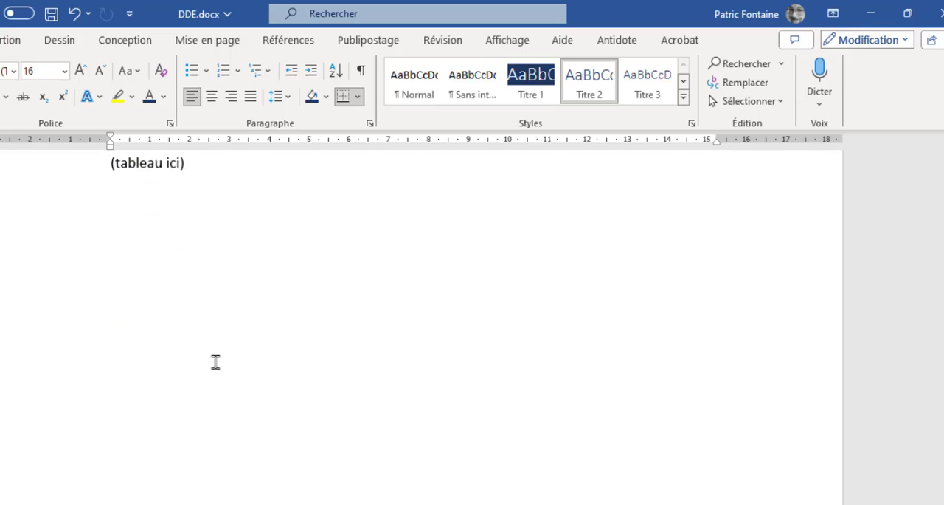
scroll(215, 362, down, 12)
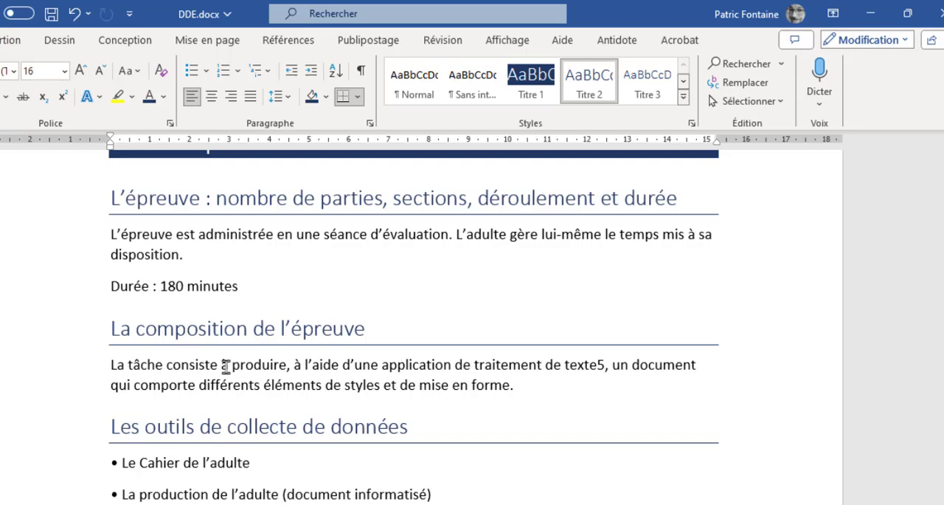
scroll(234, 357, up, 10)
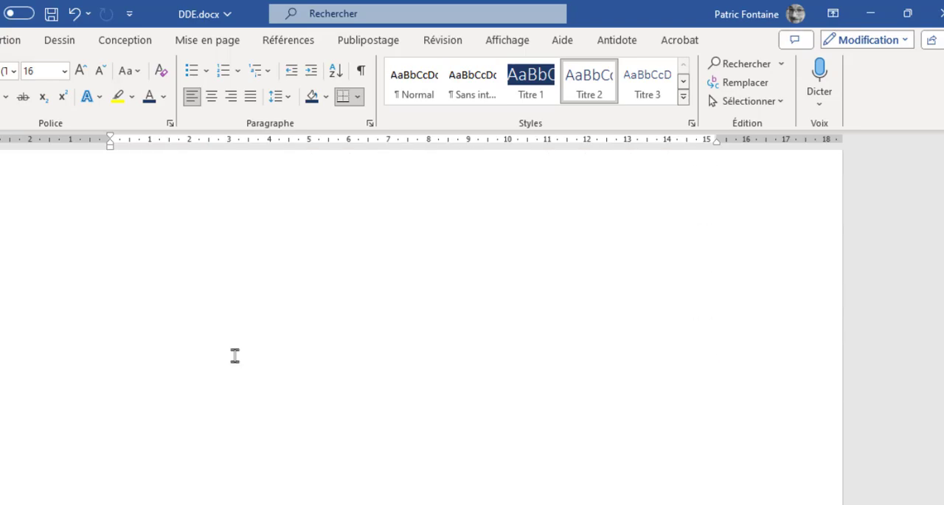
scroll(234, 355, up, 10)
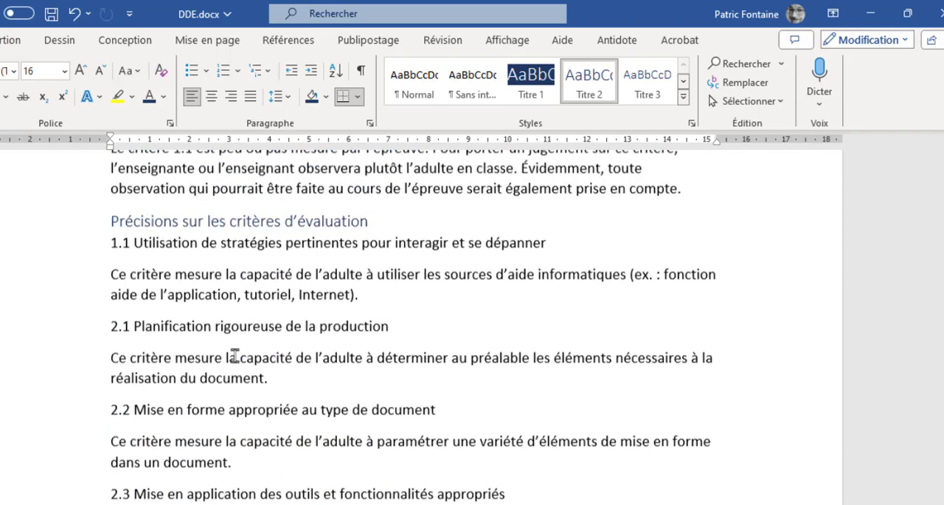
scroll(234, 355, up, 4)
click(145, 450)
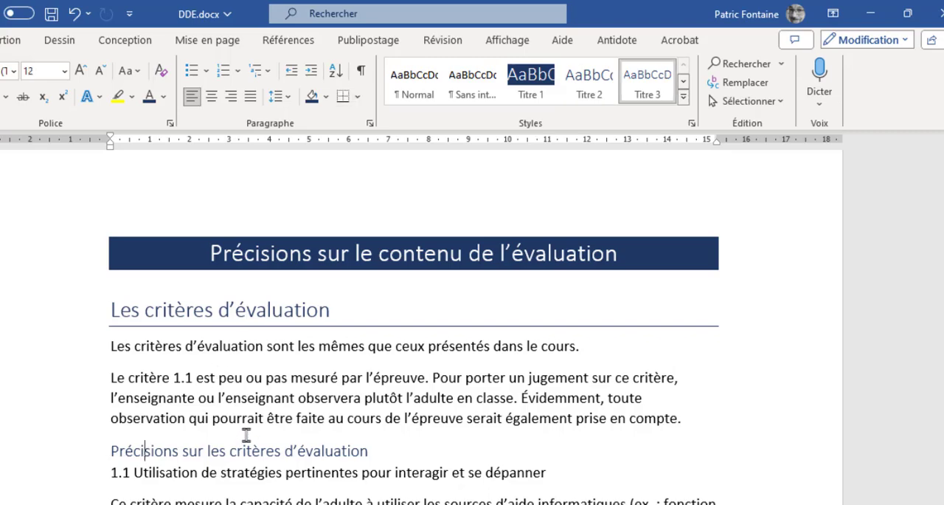
Make the "Précisions sur les critères d'évaluation" heading bold and set its paragraph spacing to 6 pt before and 12 pt after
scroll(247, 432, down, 1)
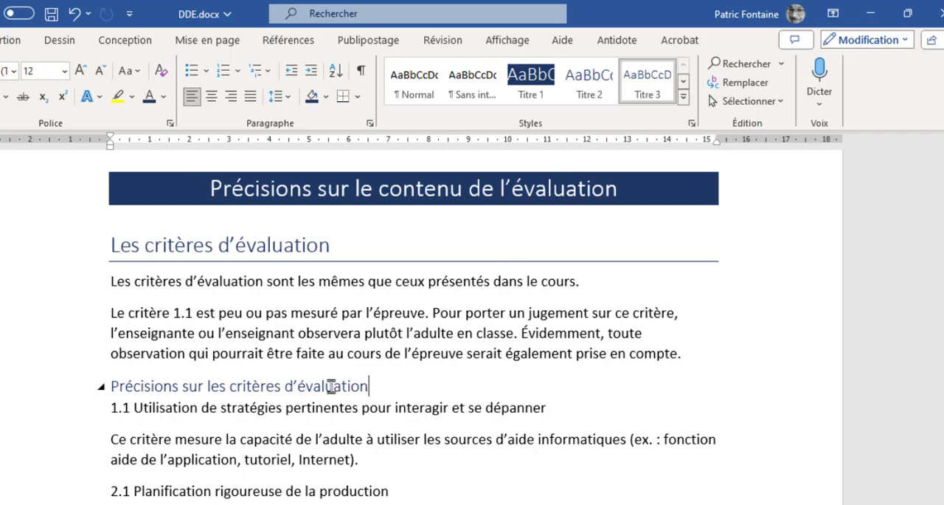
drag(331, 386, 126, 388)
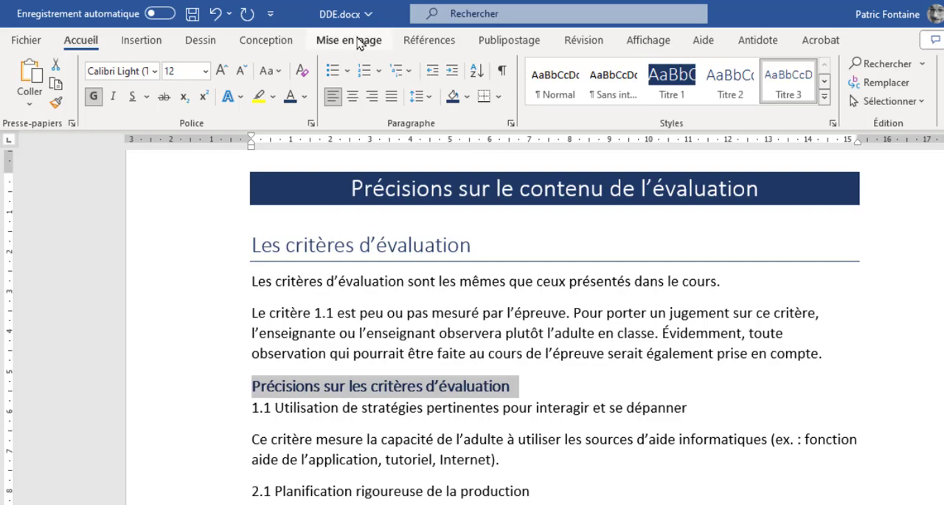
click(365, 39)
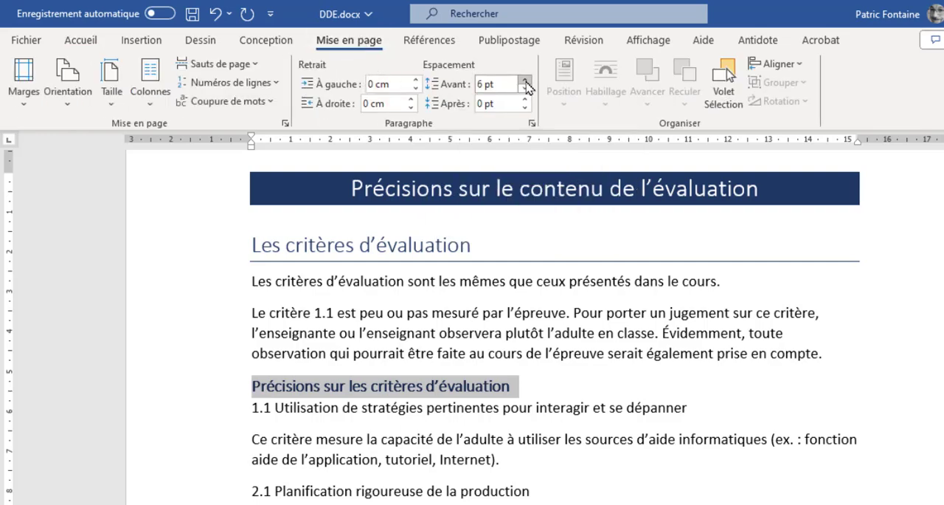
click(525, 80)
click(525, 100)
click(525, 101)
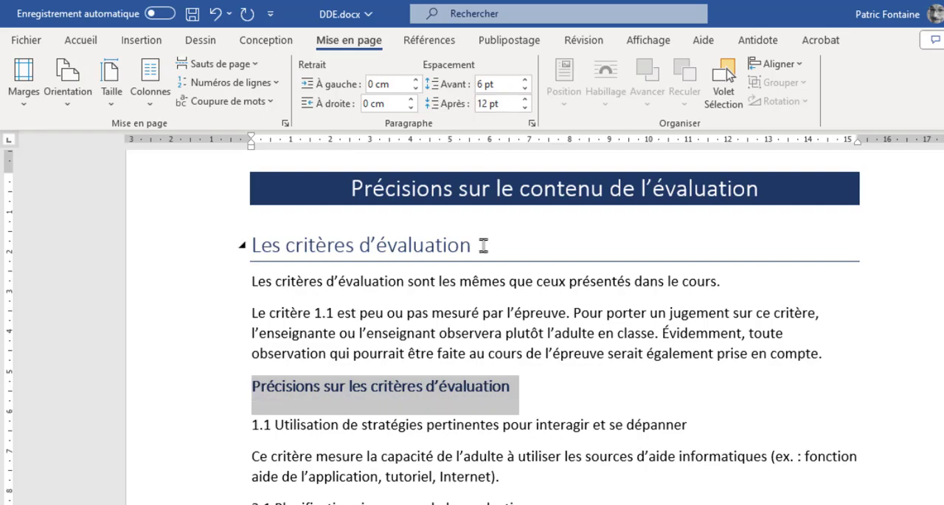
Update the Titre 3 style to match the formatted "Précisions sur les critères d'évaluation" heading
click(81, 40)
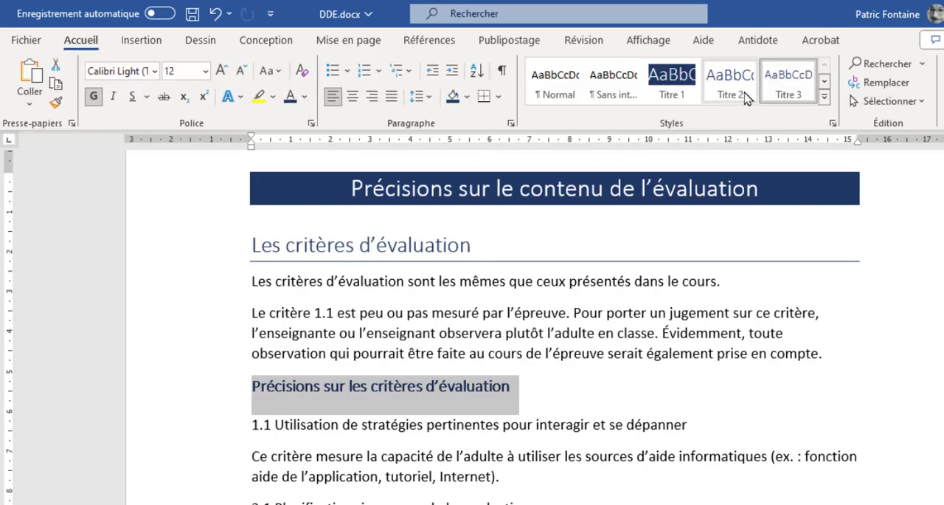
right_click(786, 93)
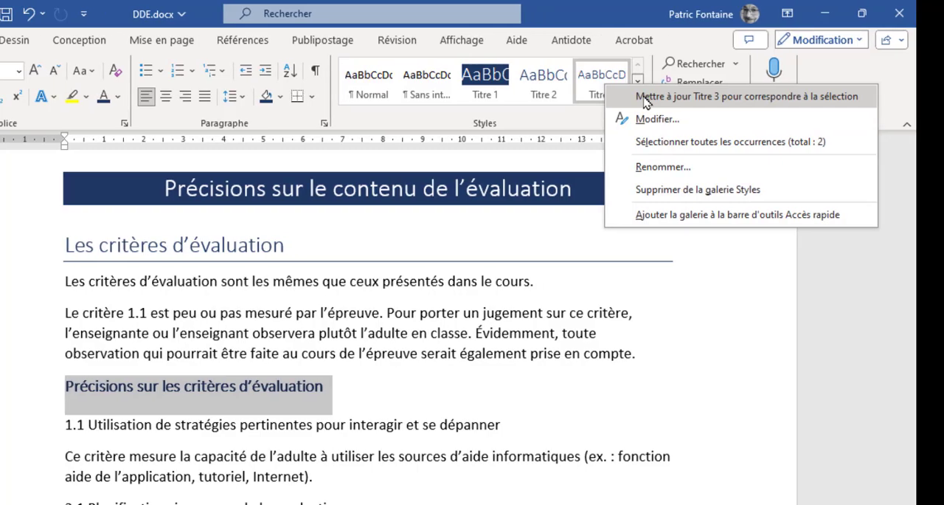
click(646, 102)
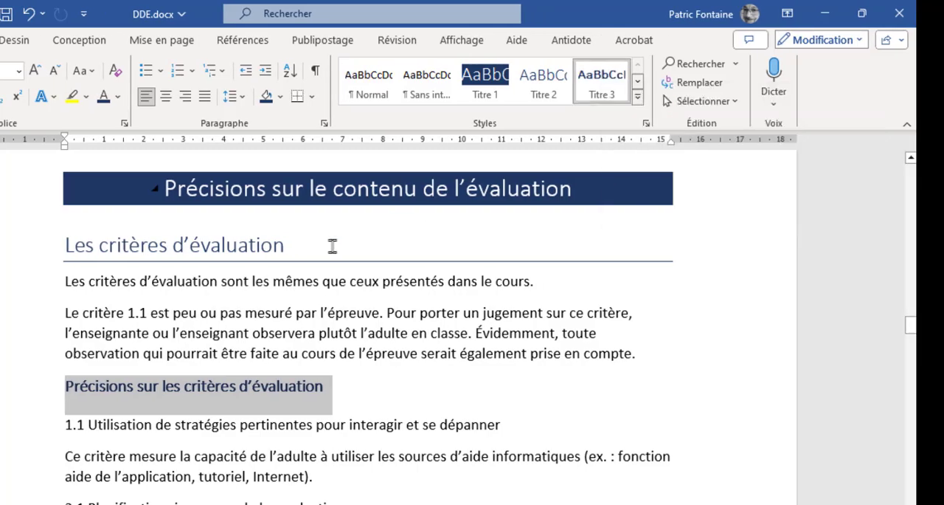
Review the Titre 3 headings and the overall heading formatting throughout the document
click(270, 384)
scroll(270, 388, down, 4)
scroll(313, 391, down, 15)
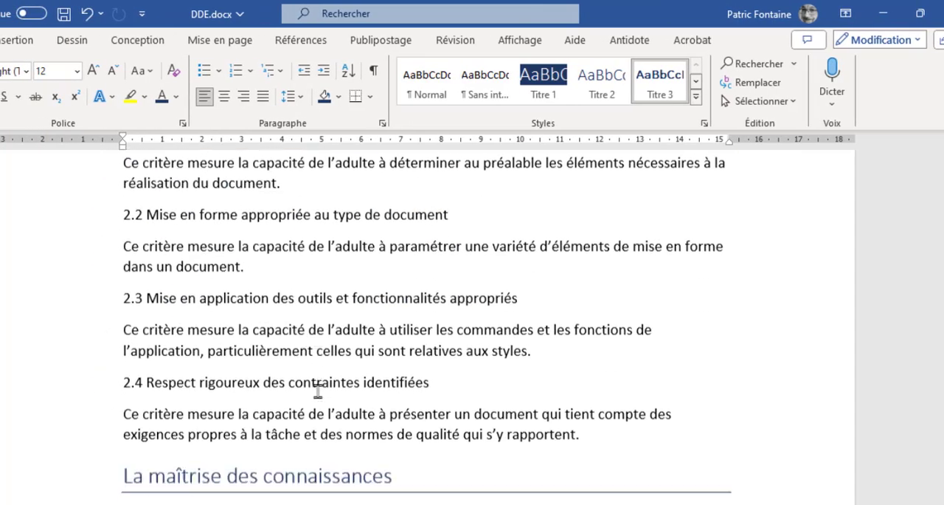
scroll(318, 391, down, 3)
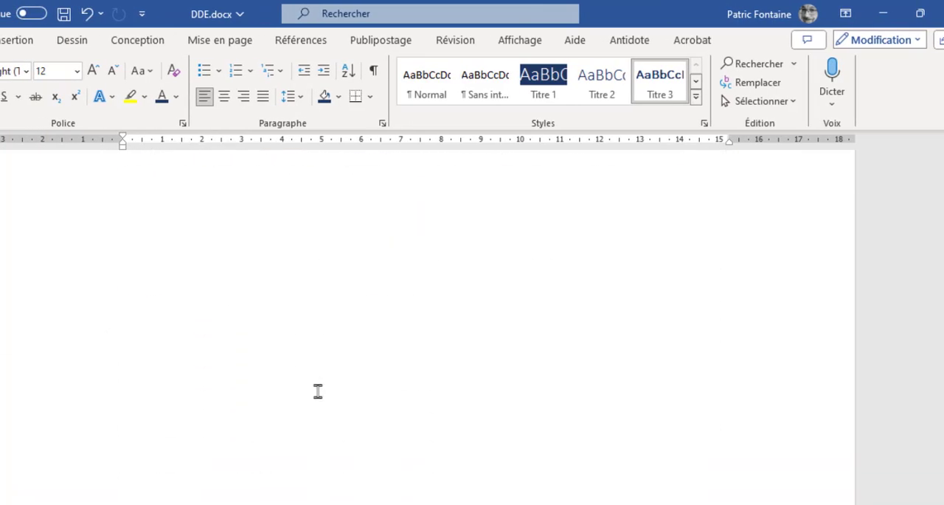
scroll(317, 391, down, 8)
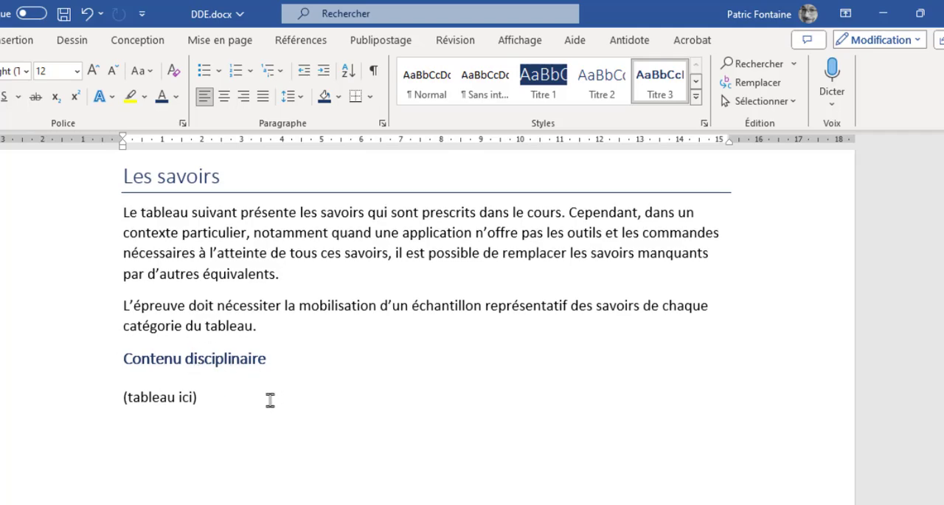
scroll(268, 396, up, 15)
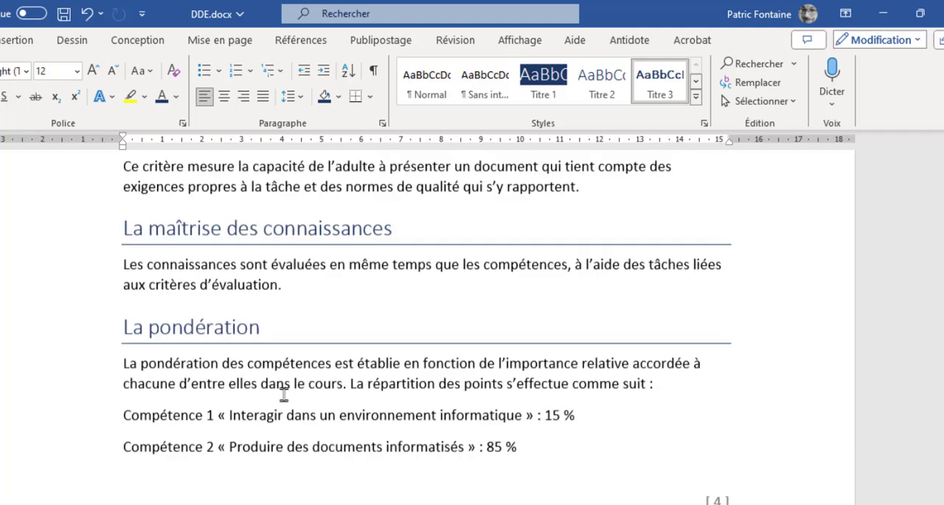
scroll(284, 393, up, 15)
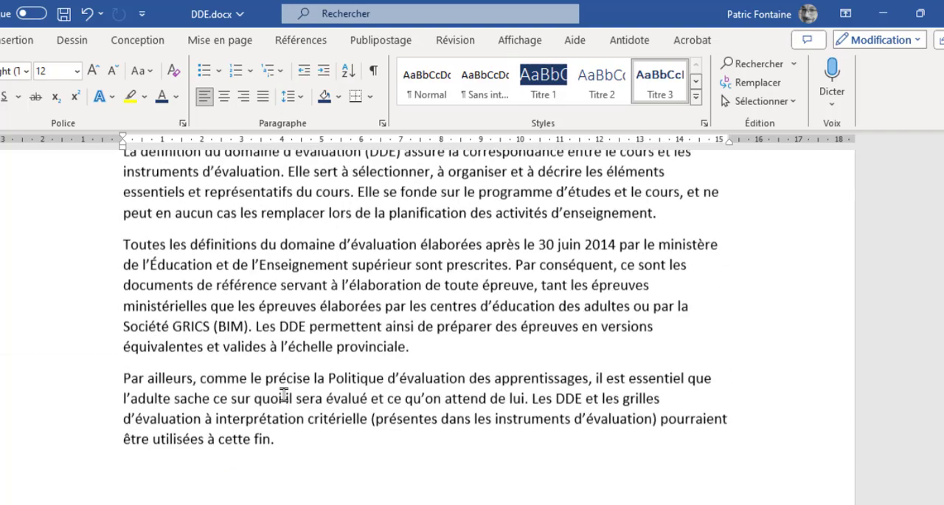
drag(943, 254, 943, 233)
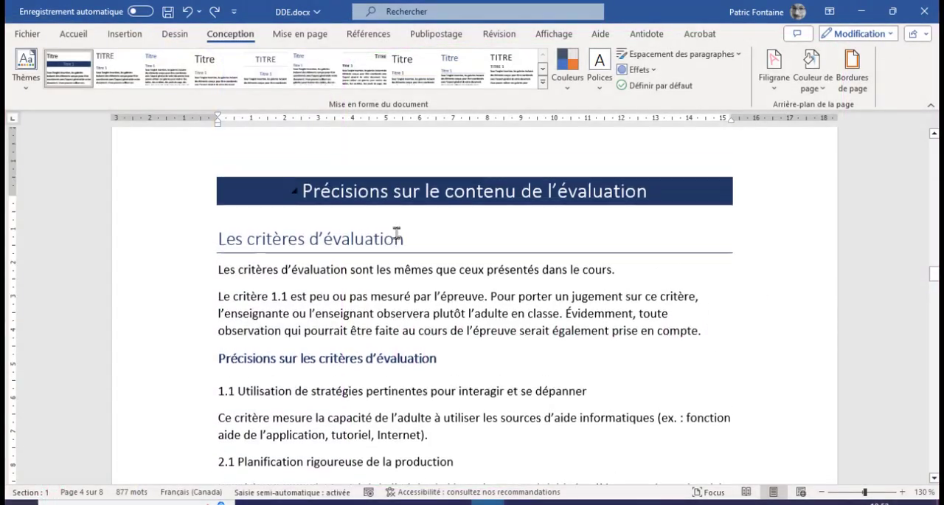
Make the line "1.1 Utilisation de stratégies pertinentes pour interagir et se dépanner" bold
scroll(396, 232, up, 3)
scroll(396, 233, up, 2)
scroll(397, 233, down, 5)
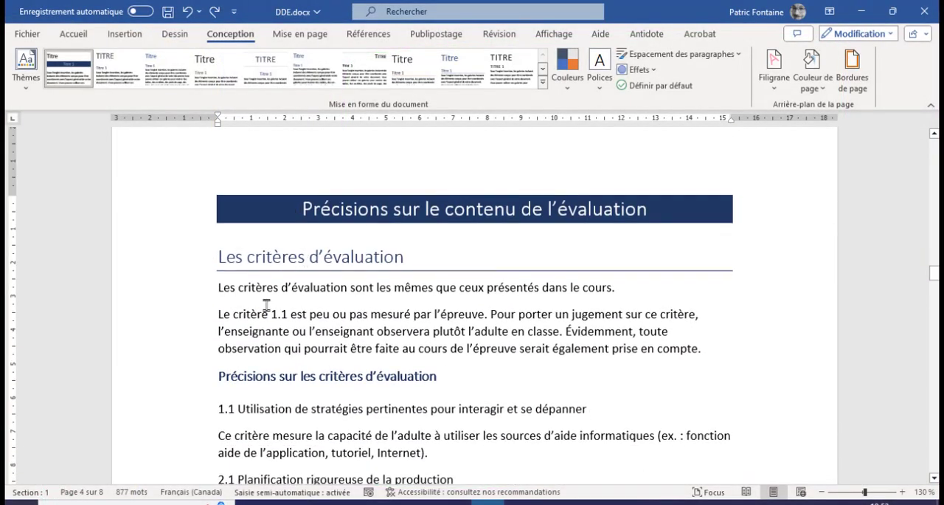
scroll(228, 363, down, 7)
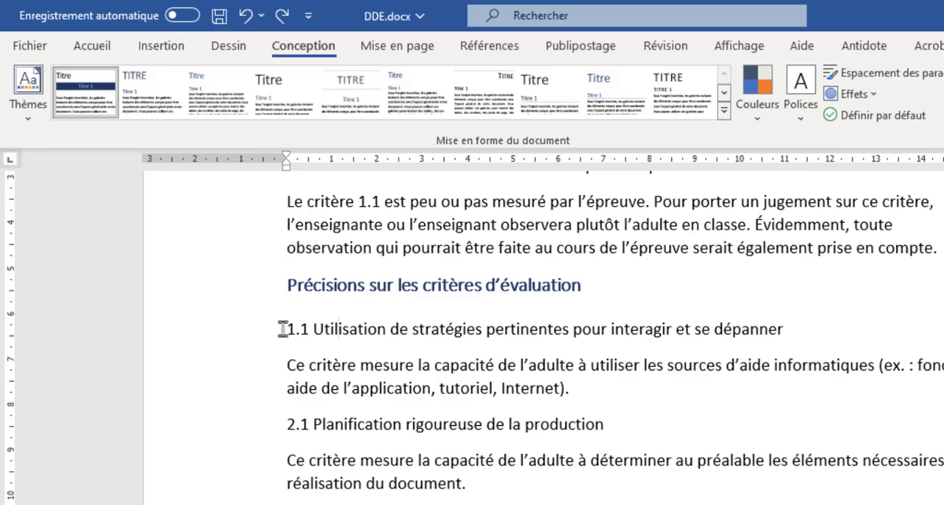
drag(282, 329, 756, 318)
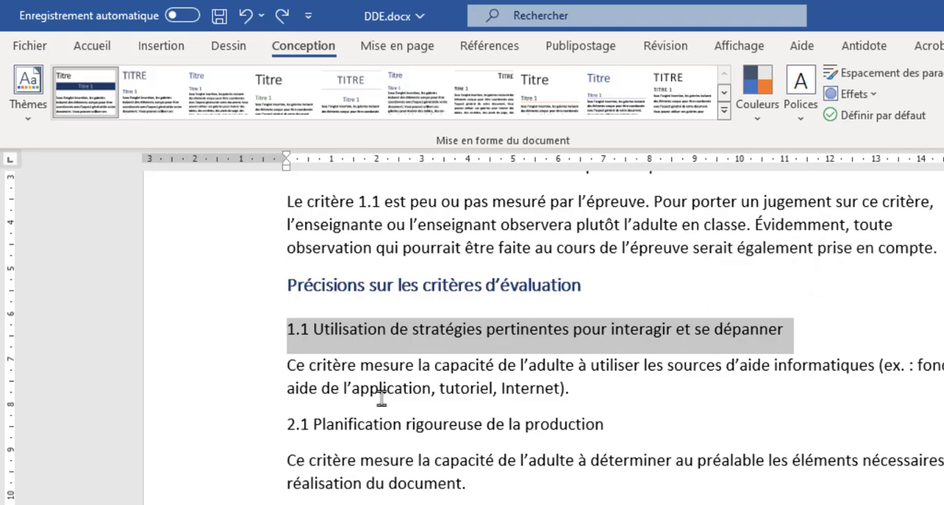
click(83, 49)
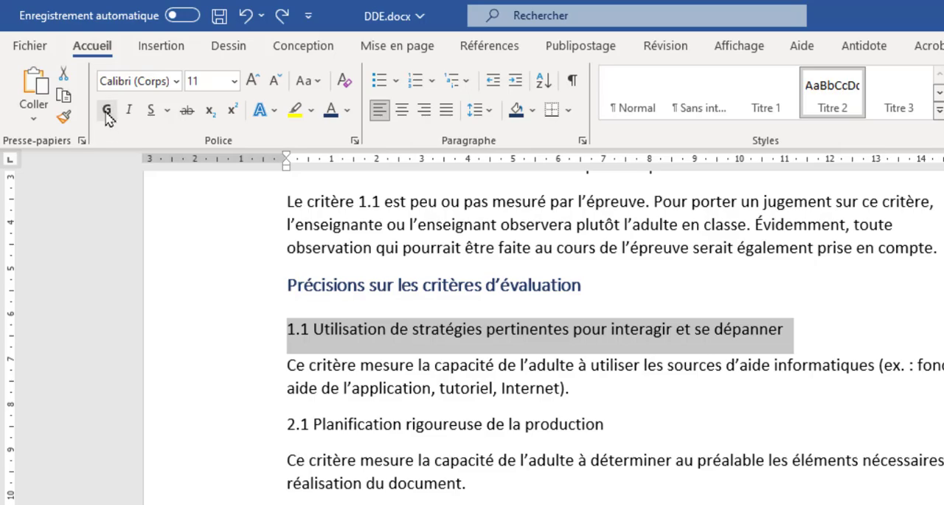
click(107, 111)
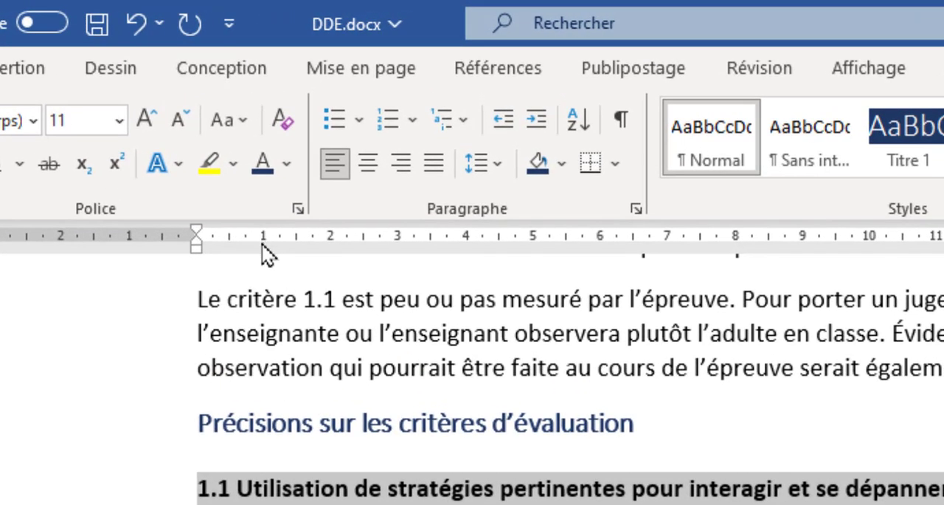
Add a left tab stop at 1 cm to the 1.1 criterion line and insert a tab after its number
click(263, 244)
click(237, 488)
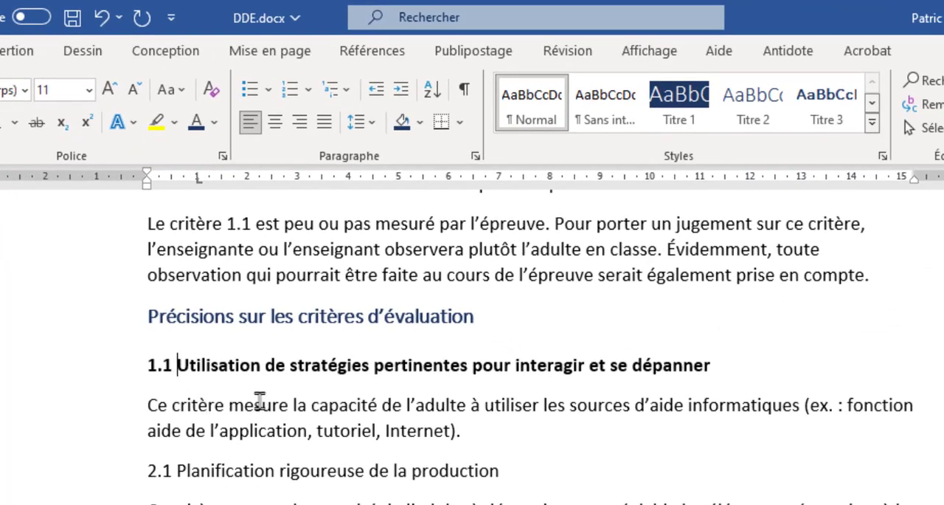
key(Tab)
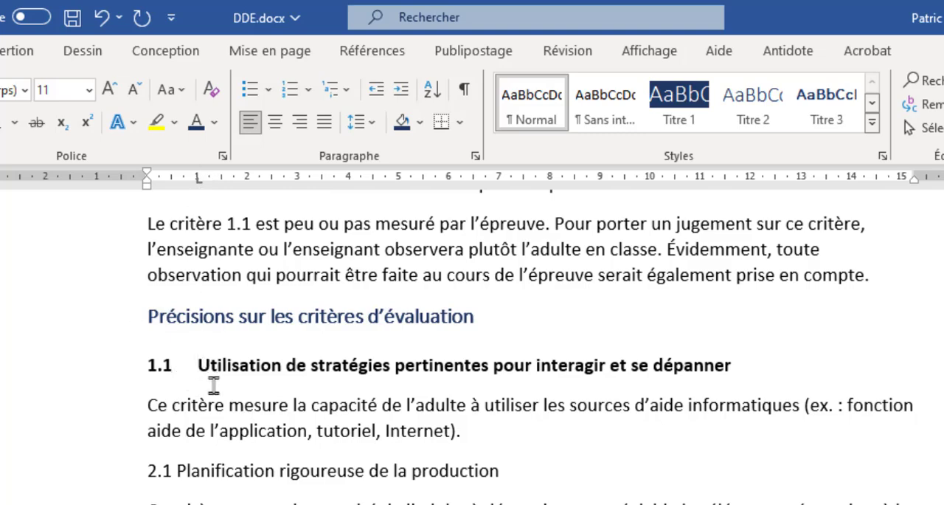
Set the paragraph spacing after the 1.1 criterion line to 0 pt
click(257, 53)
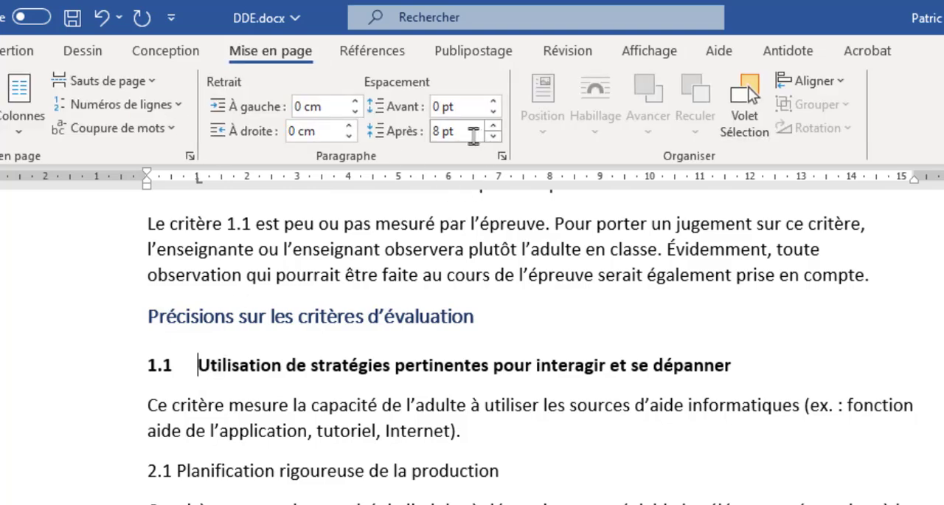
click(492, 135)
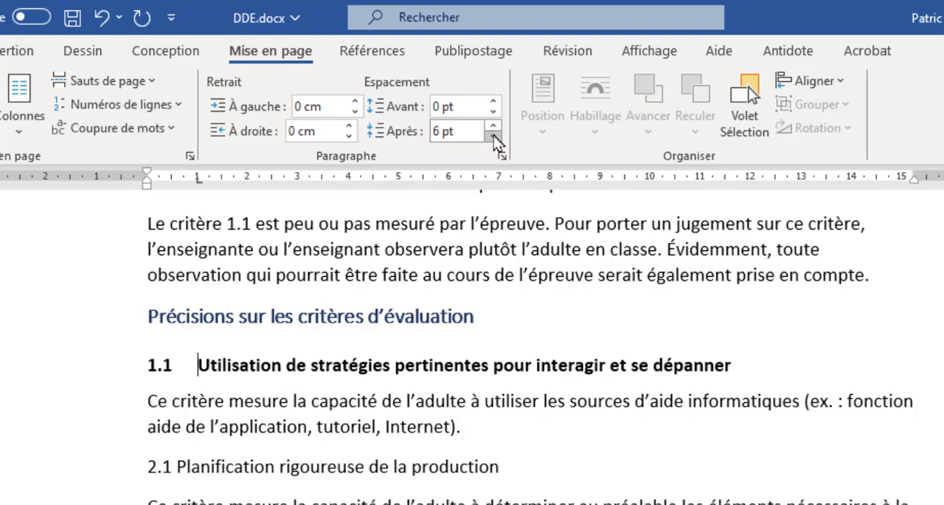
click(493, 136)
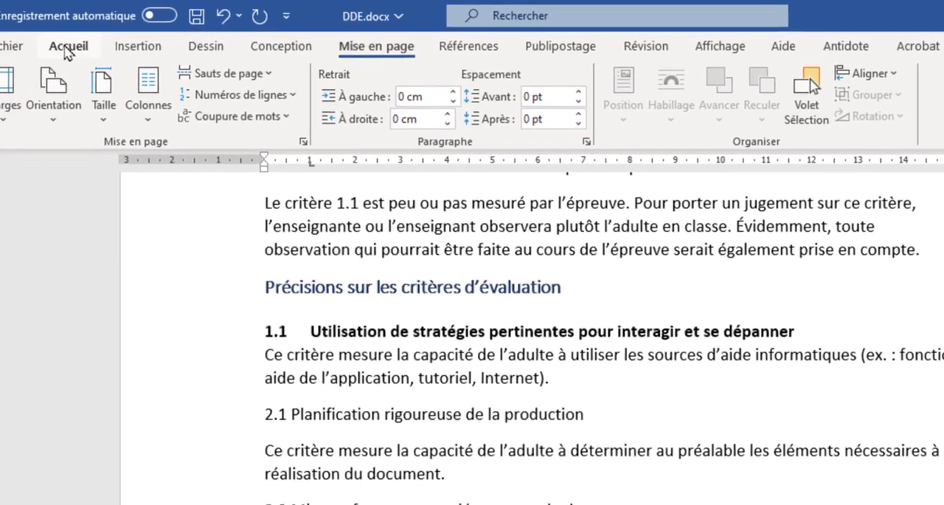
Create a new paragraph style named "Critères" from the formatting of the 1.1 criterion line
click(68, 47)
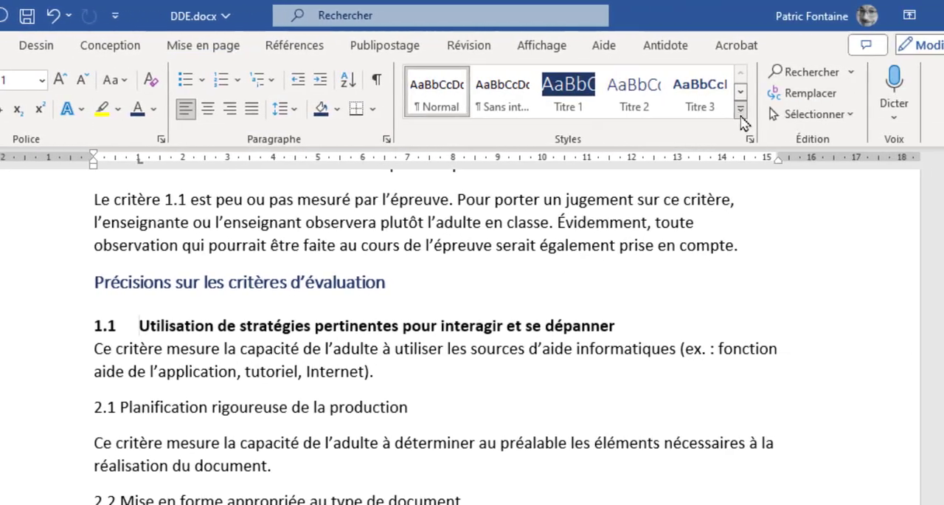
click(740, 110)
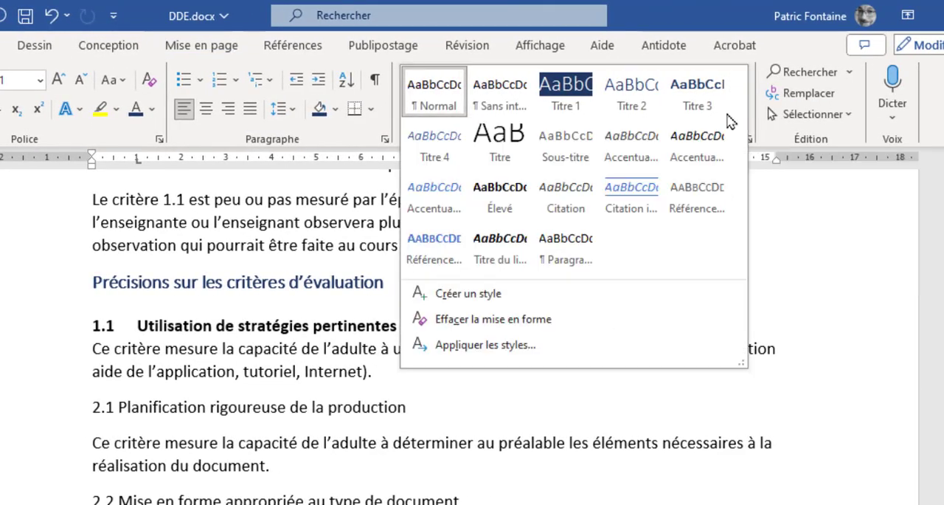
click(466, 295)
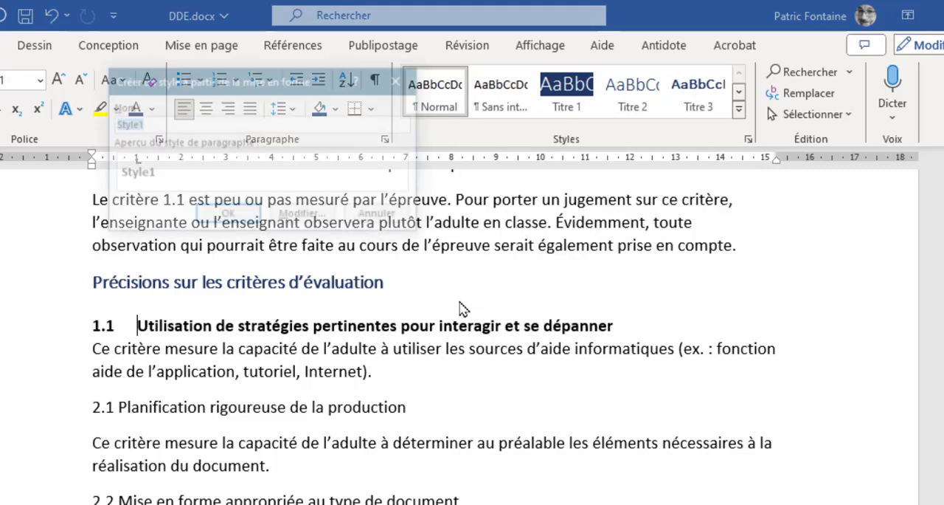
drag(219, 83, 255, 162)
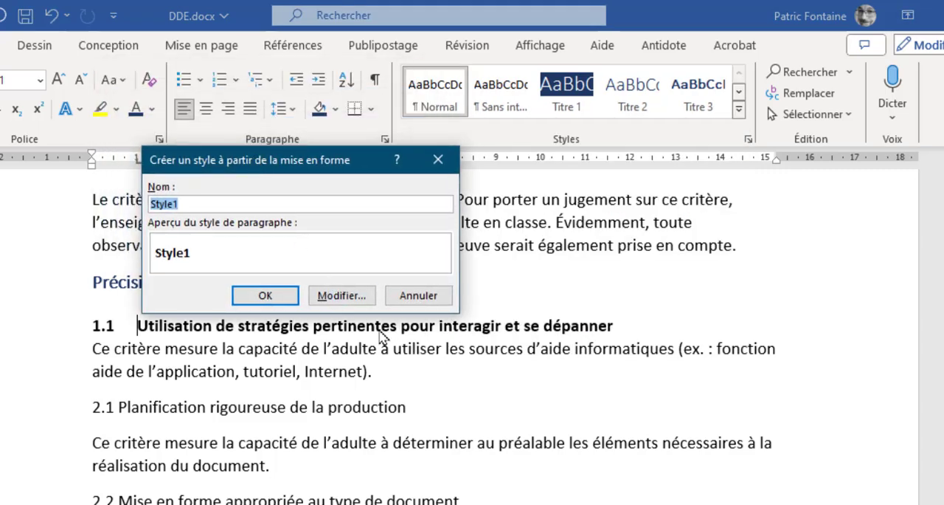
text(Critères)
key(Return)
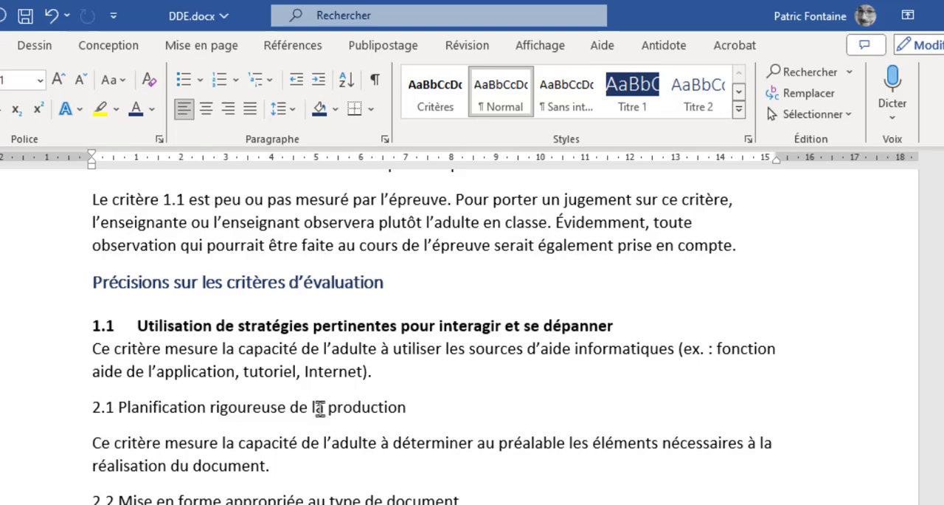
Apply the Critères style to the criterion lines 2.1, 2.2, 2.3 and 2.4
click(443, 87)
click(180, 426)
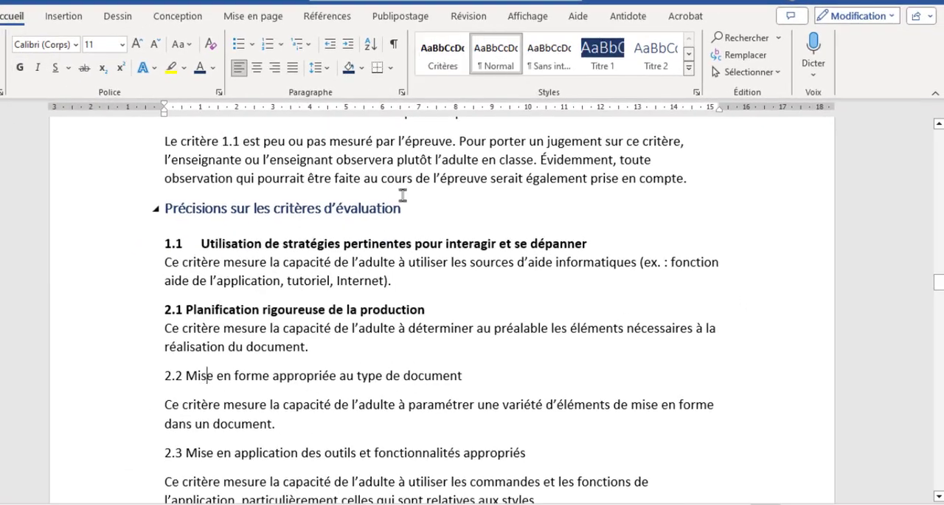
click(441, 82)
click(233, 442)
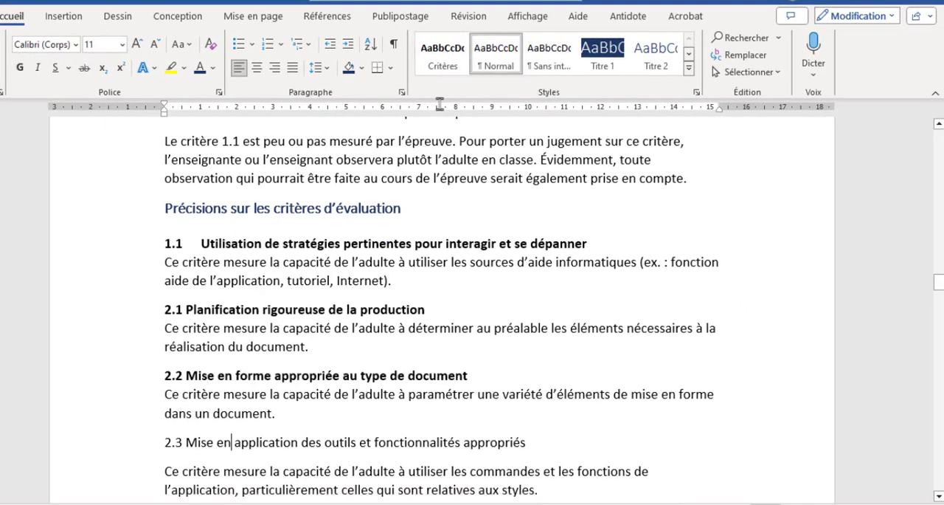
click(443, 56)
scroll(342, 405, down, 3)
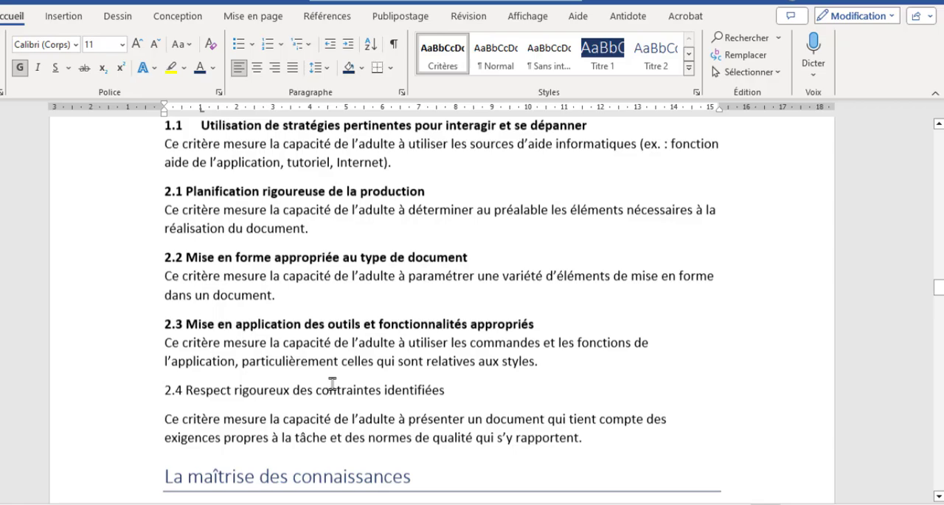
click(310, 388)
click(437, 59)
Insert a tab between the number and the title on the criterion lines 2.1, 2.2, 2.3 and 2.4
scroll(275, 357, up, 2)
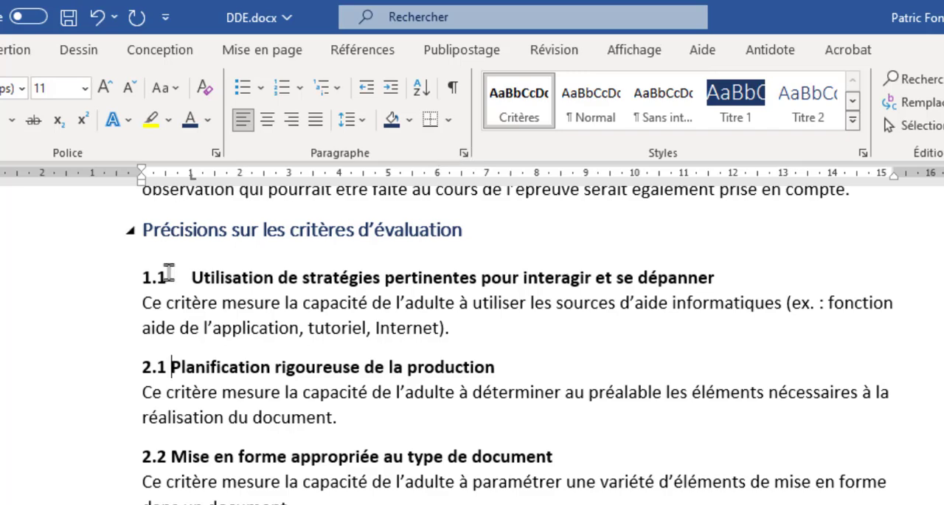
key(Tab)
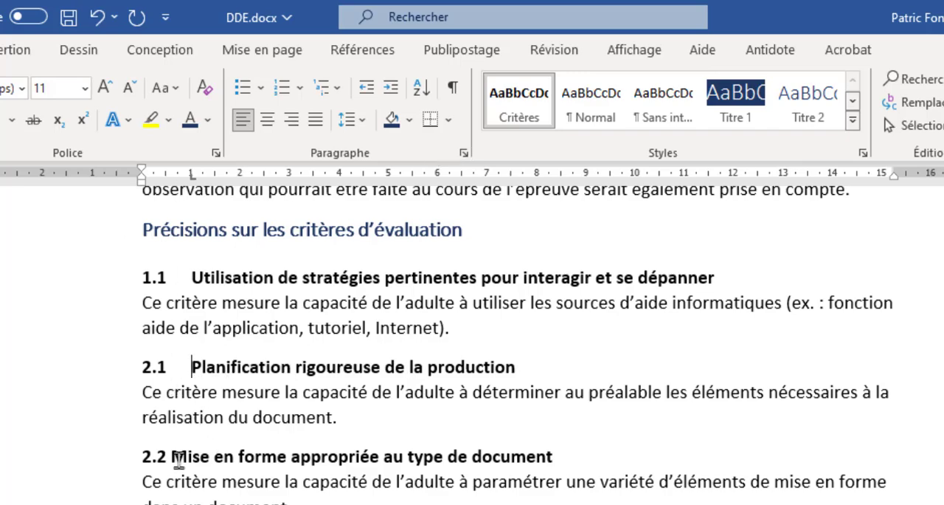
click(172, 455)
key(Tab)
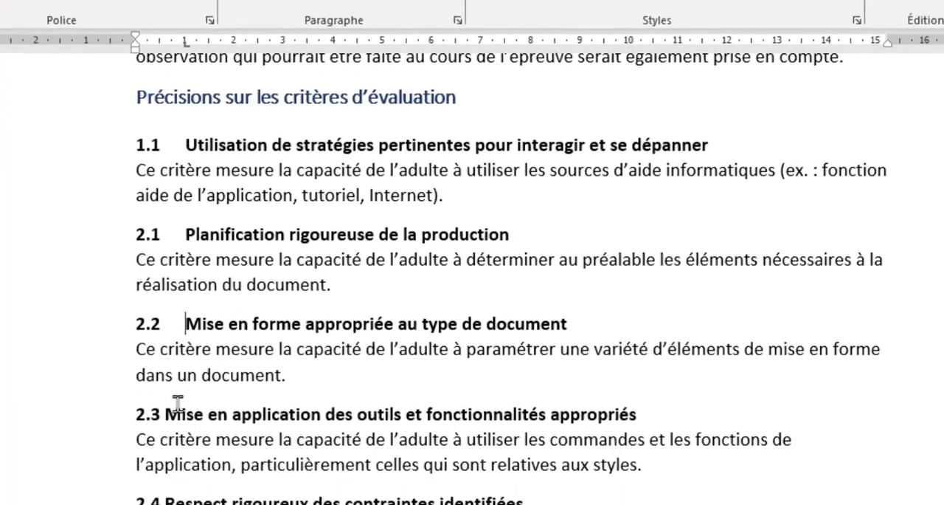
click(161, 310)
key(Tab)
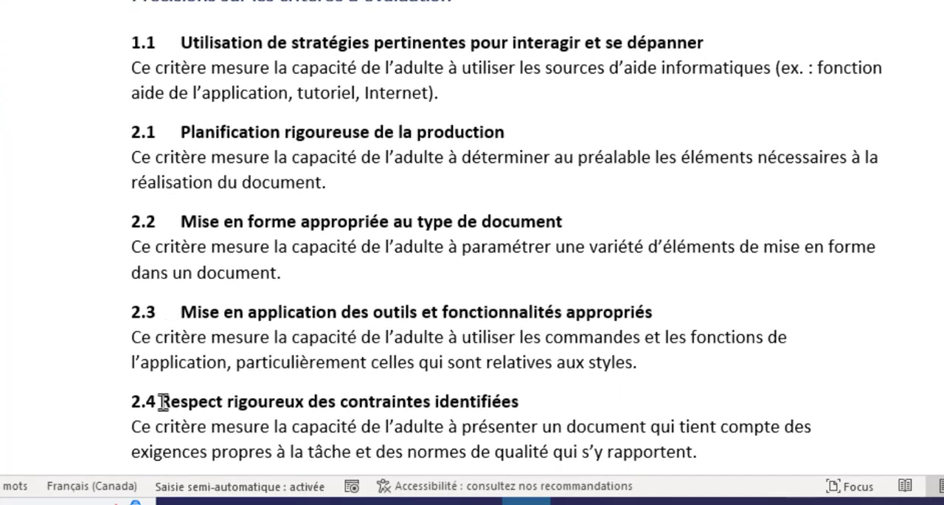
click(161, 402)
key(Tab)
Set the left indent of the description paragraph under criterion 1.1 to 1 cm
click(213, 42)
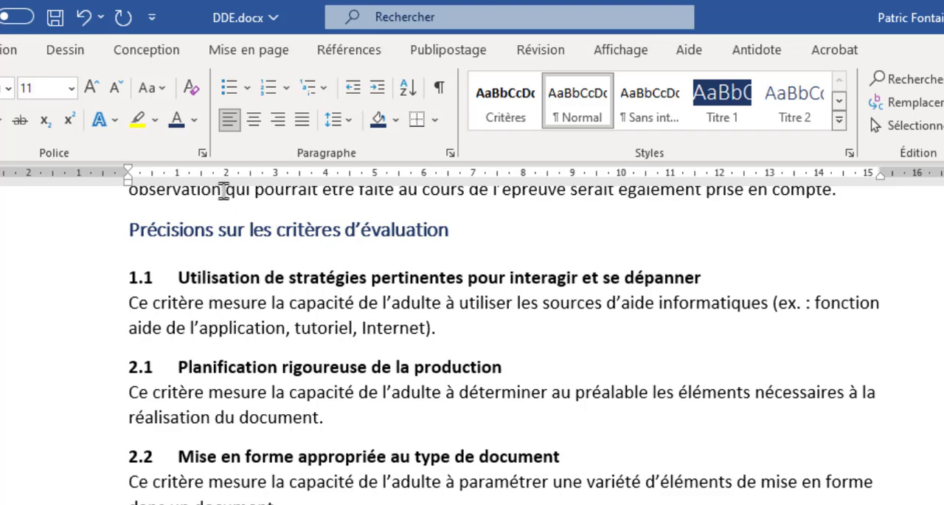
click(244, 53)
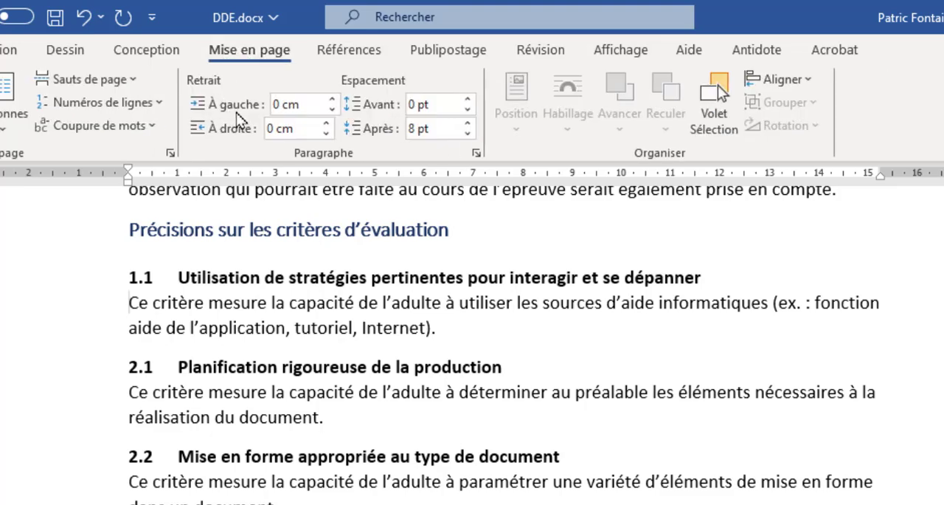
click(332, 100)
click(332, 100)
click(332, 100)
click(332, 100)
click(332, 100)
click(332, 100)
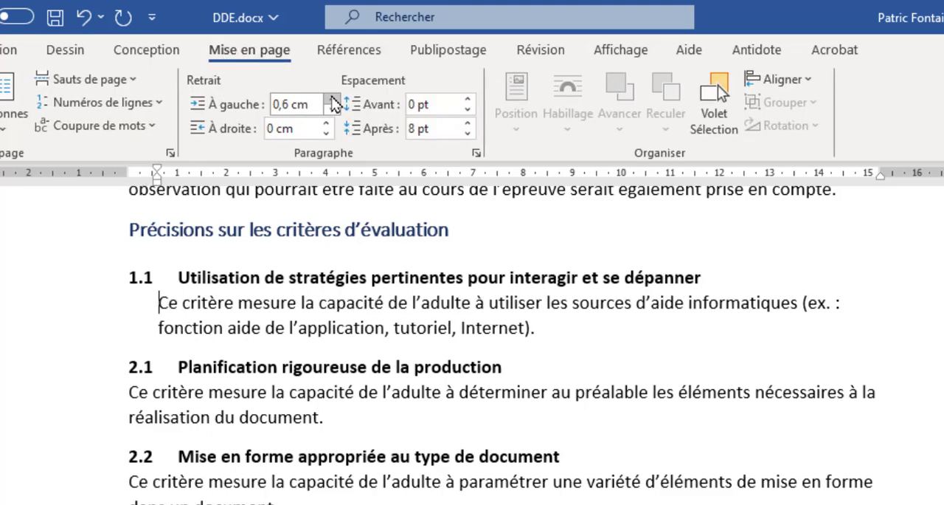
click(332, 99)
click(332, 100)
click(332, 99)
click(332, 99)
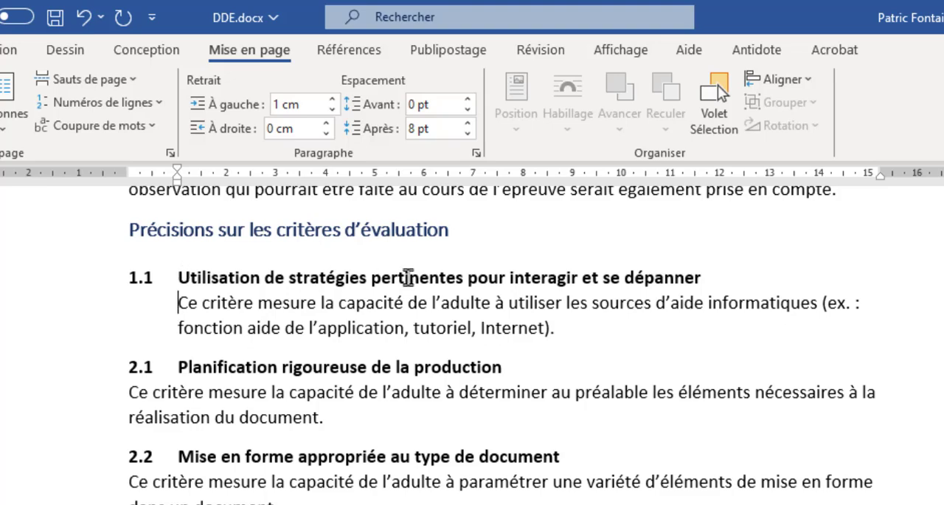
Create a new paragraph style named "Description de critères" from the formatting of the description under criterion 1.1
click(222, 314)
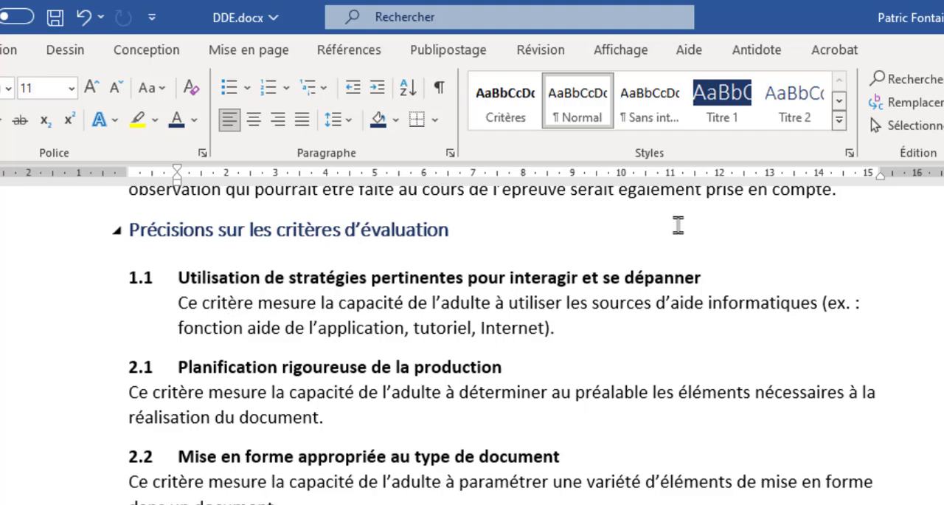
click(840, 123)
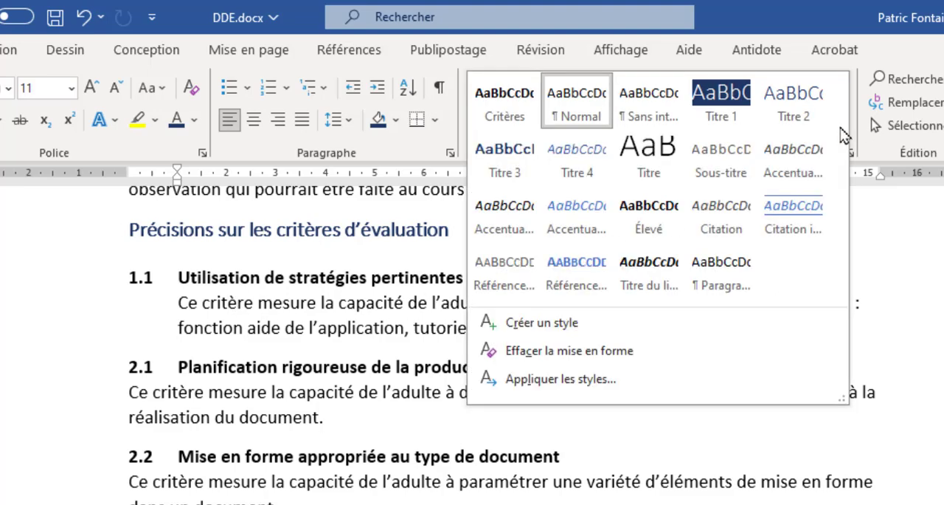
click(516, 323)
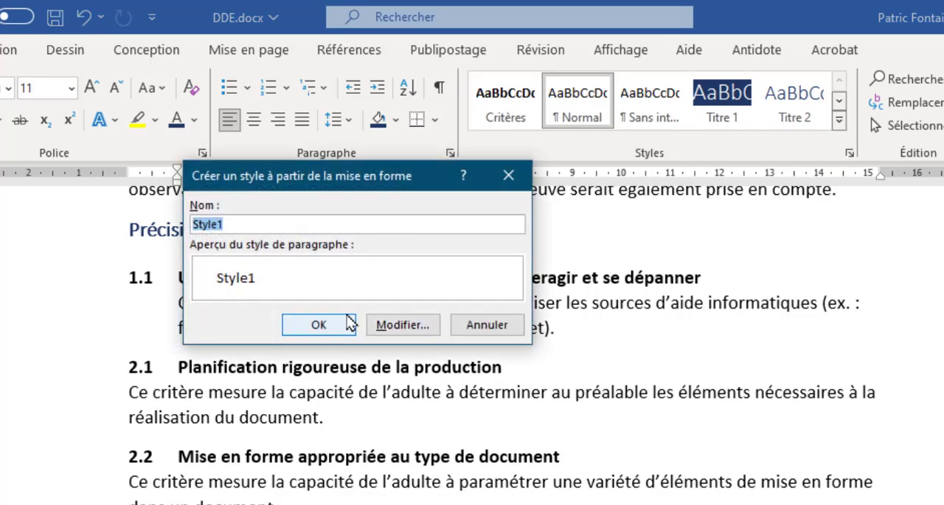
text(Description de cri)
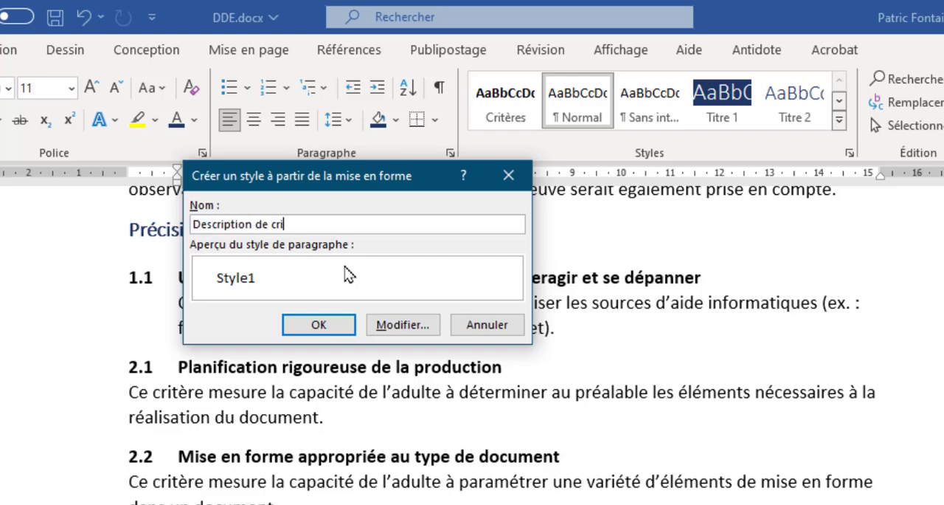
text(tères)
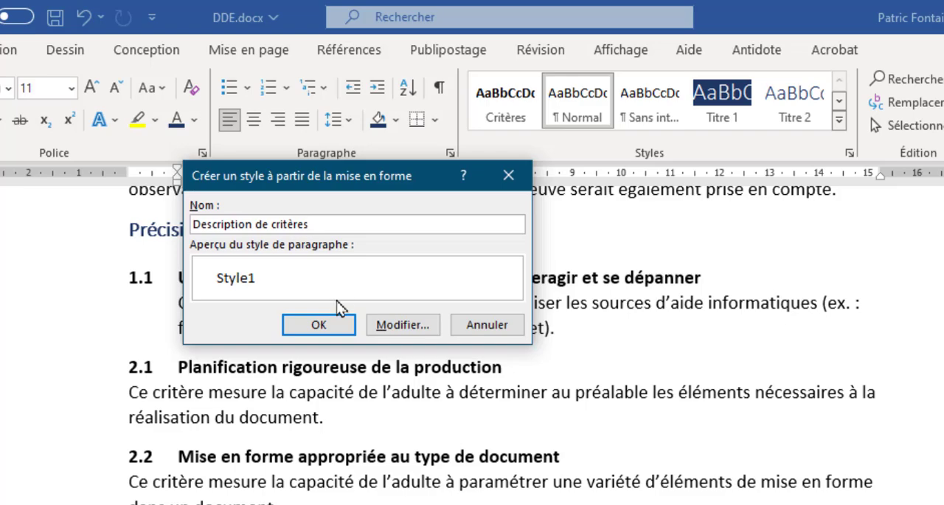
click(332, 323)
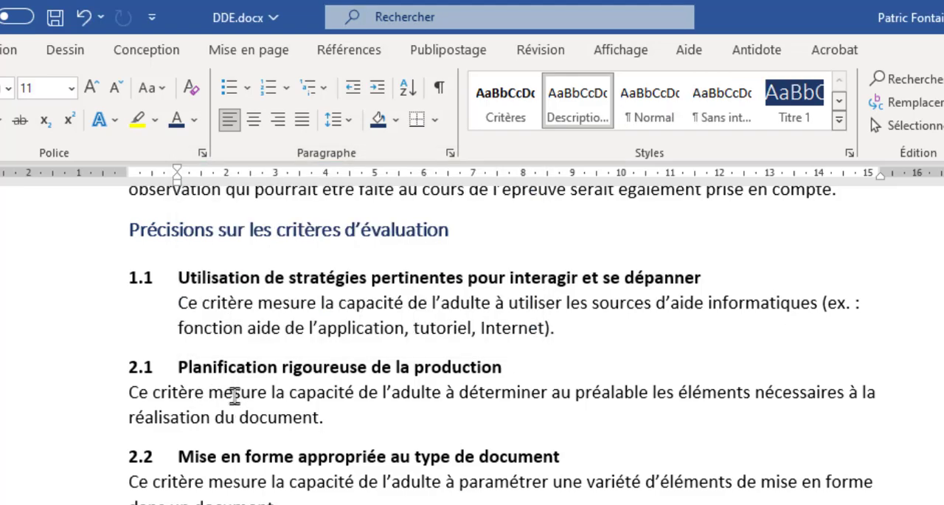
Apply the Description de critères style to the description paragraphs under criteria 2.1, 2.2, 2.3 and 2.4
click(233, 392)
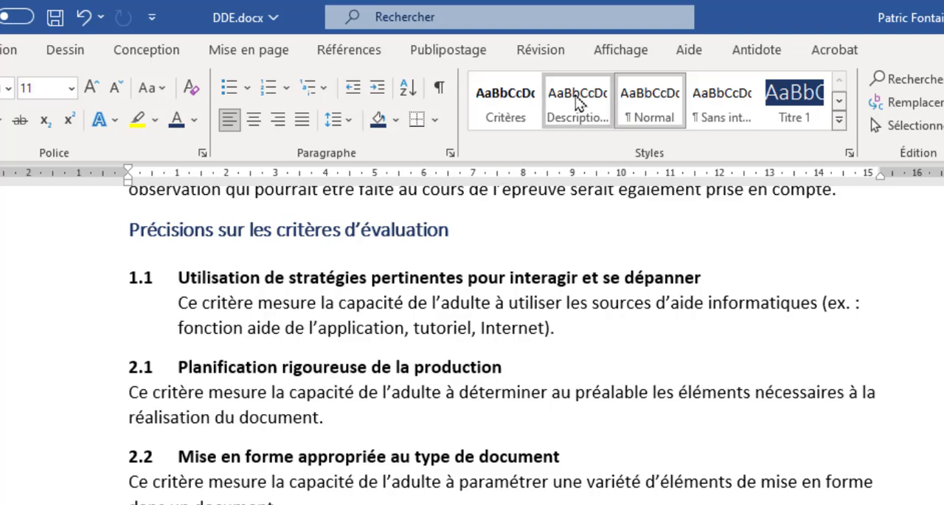
click(578, 104)
click(212, 481)
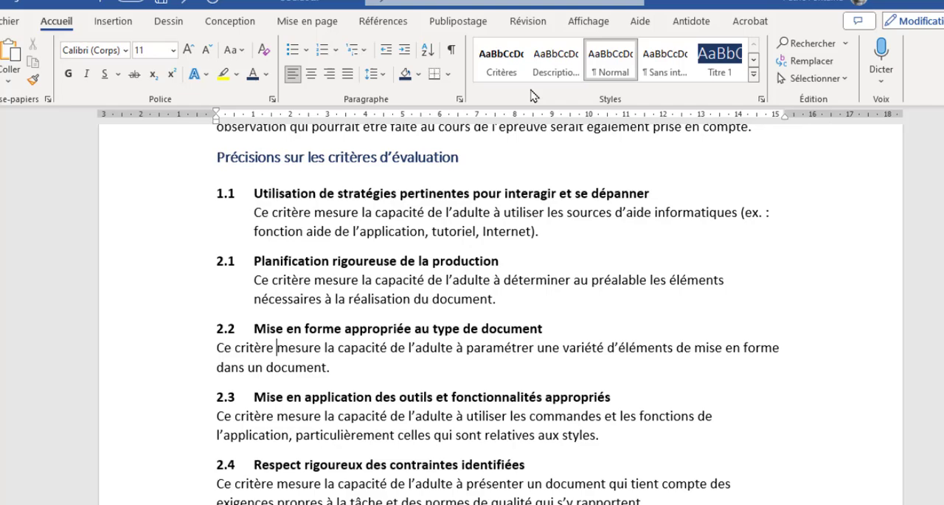
click(555, 61)
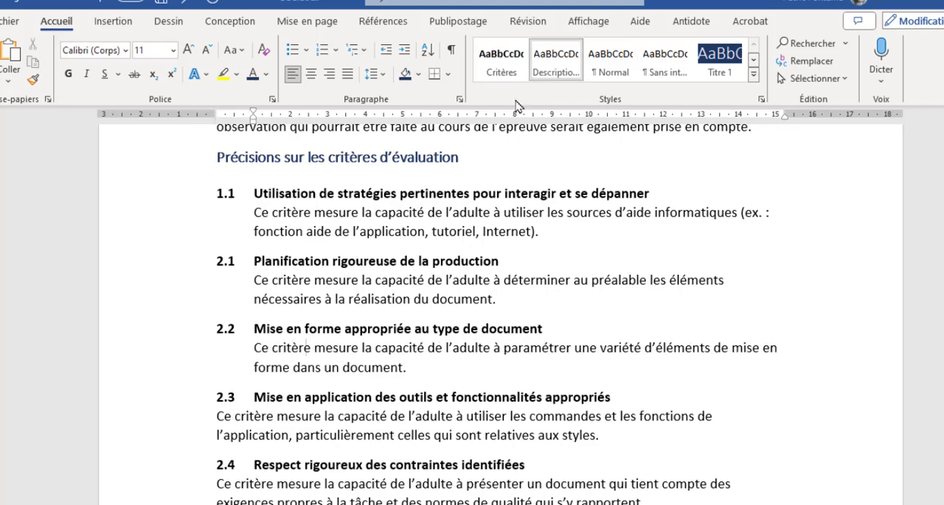
scroll(293, 418, down, 3)
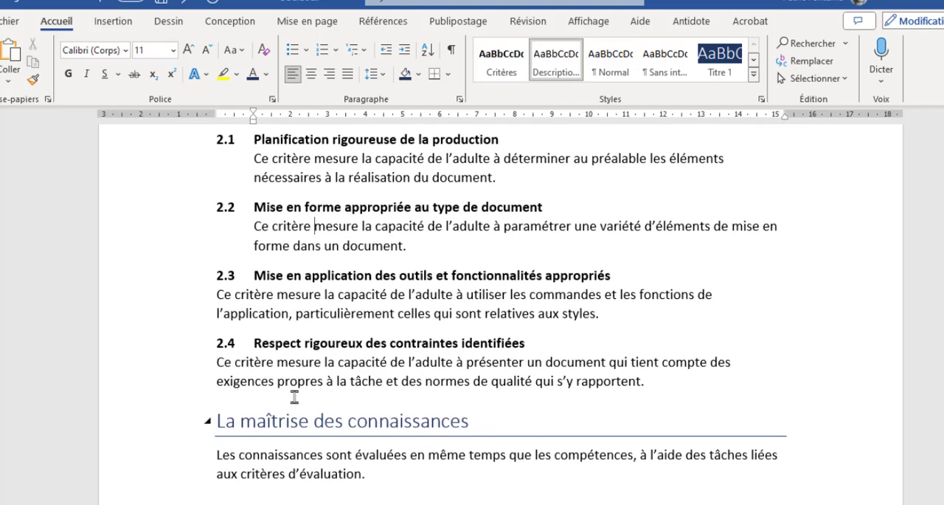
click(293, 298)
click(556, 61)
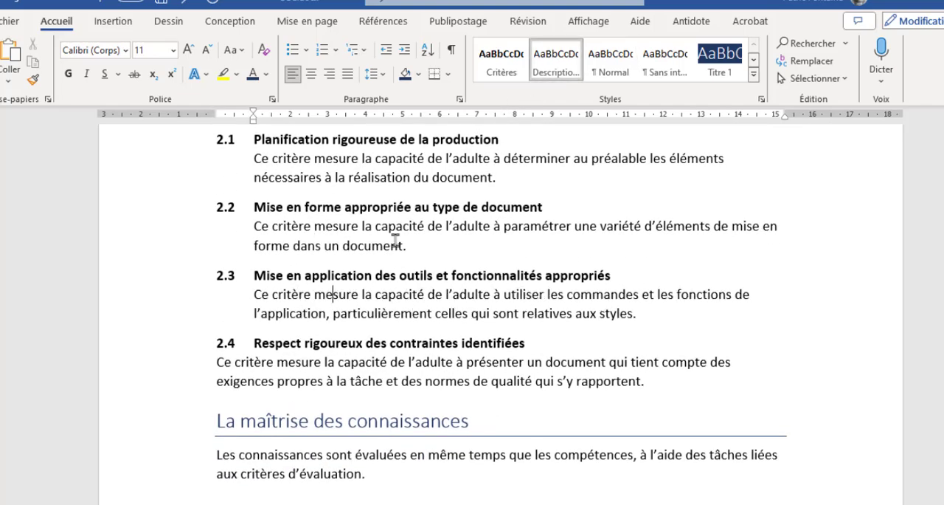
click(313, 364)
click(556, 60)
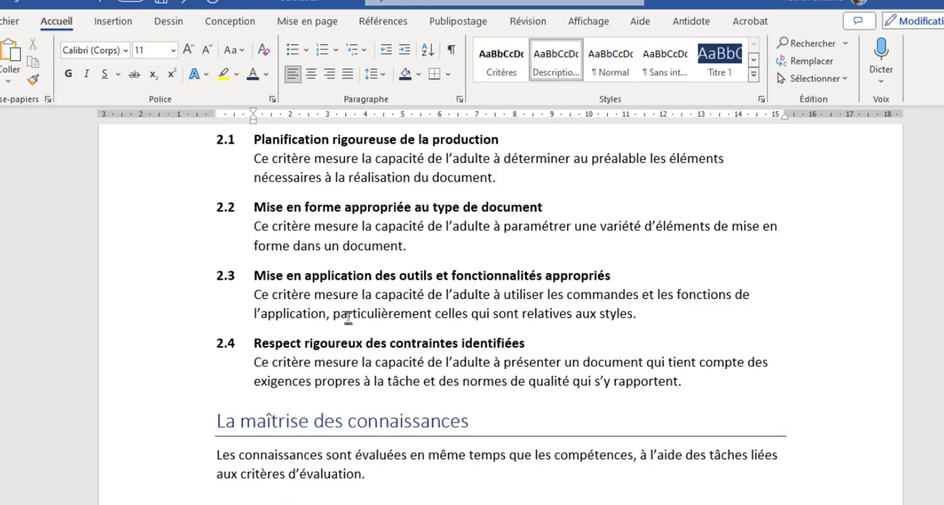
Review the formatting of the criterion lines and their descriptions under "Précisions sur les critères d'évaluation"
scroll(349, 318, up, 3)
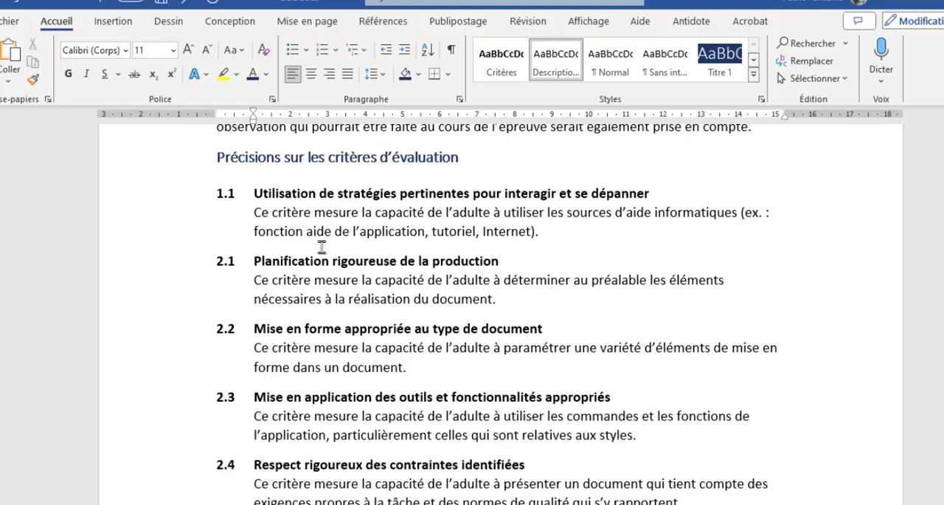
click(297, 193)
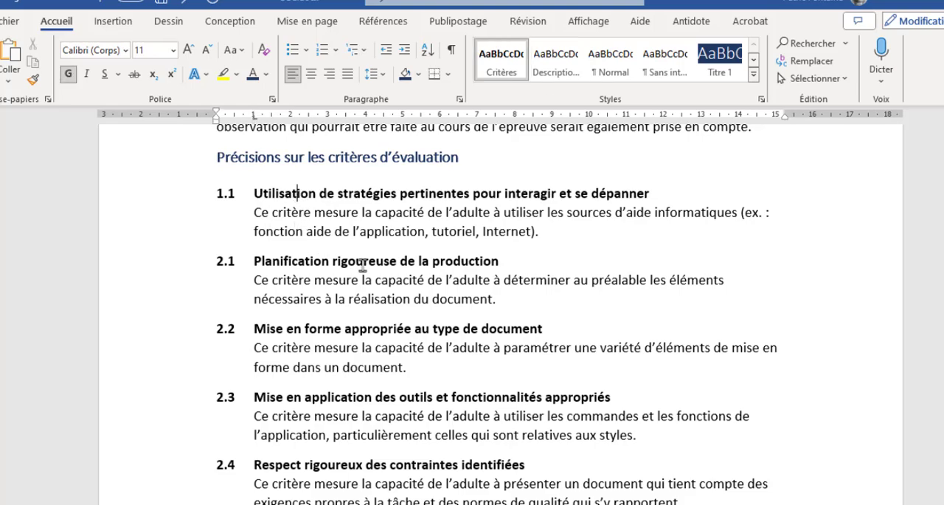
scroll(365, 280, down, 2)
scroll(365, 288, up, 1)
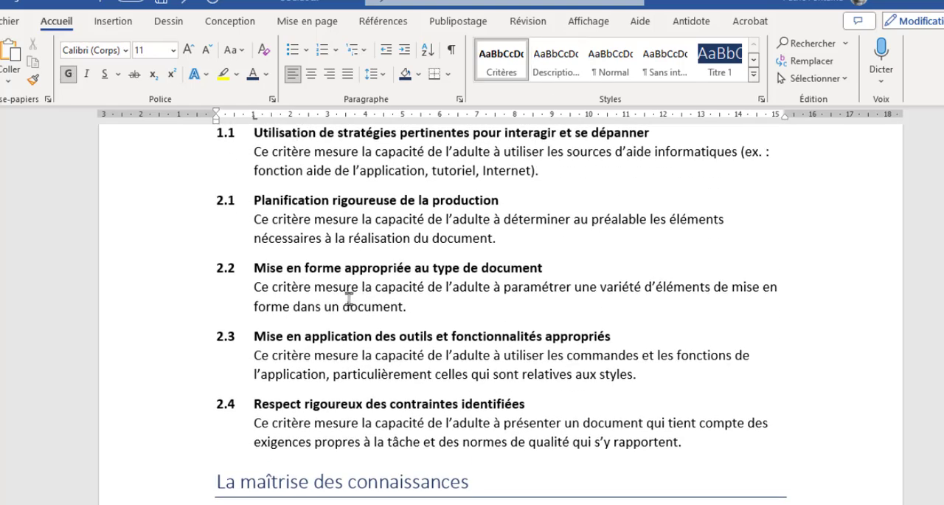
scroll(350, 288, up, 1)
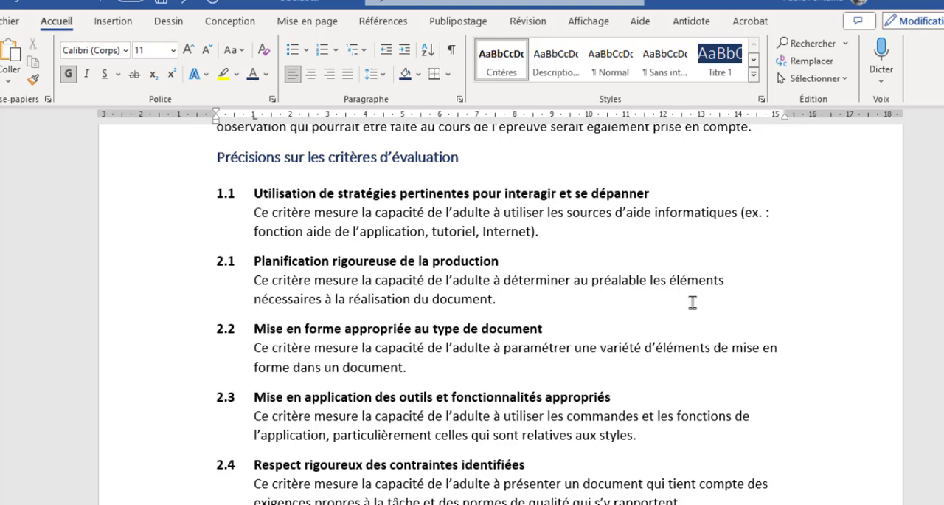
Delete the manual bullet and space before "Le Cahier de l'adulte" under "Les outils de collecte de données"
scroll(693, 302, down, 6)
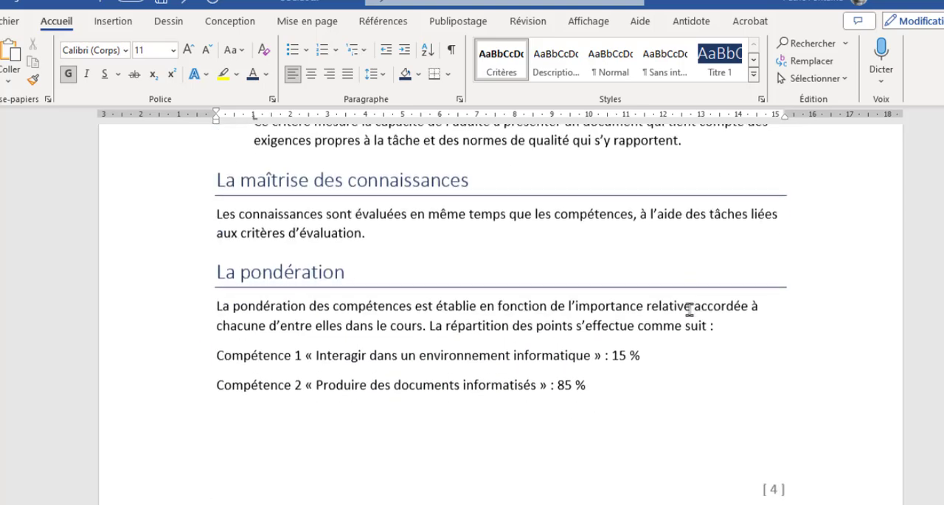
scroll(690, 308, down, 7)
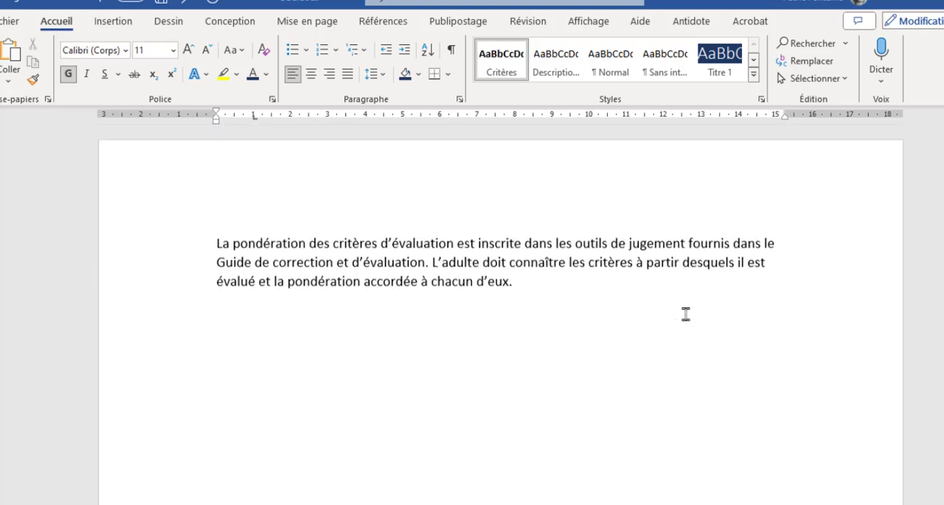
scroll(685, 313, down, 4)
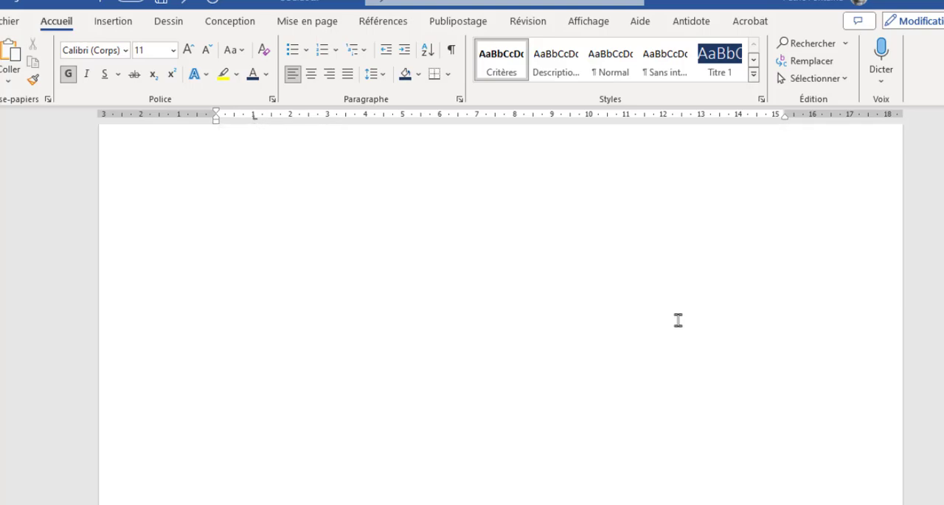
scroll(678, 320, down, 15)
scroll(678, 320, down, 15)
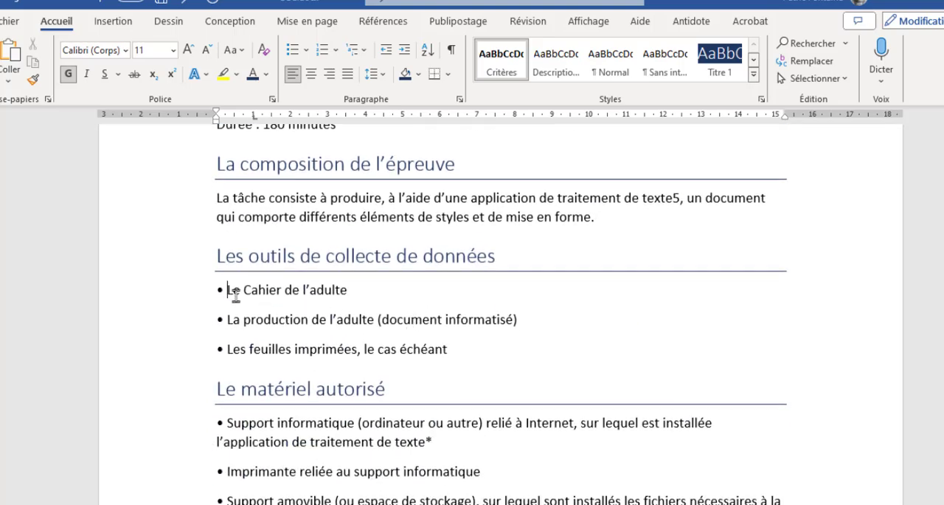
scroll(309, 329, down, 2)
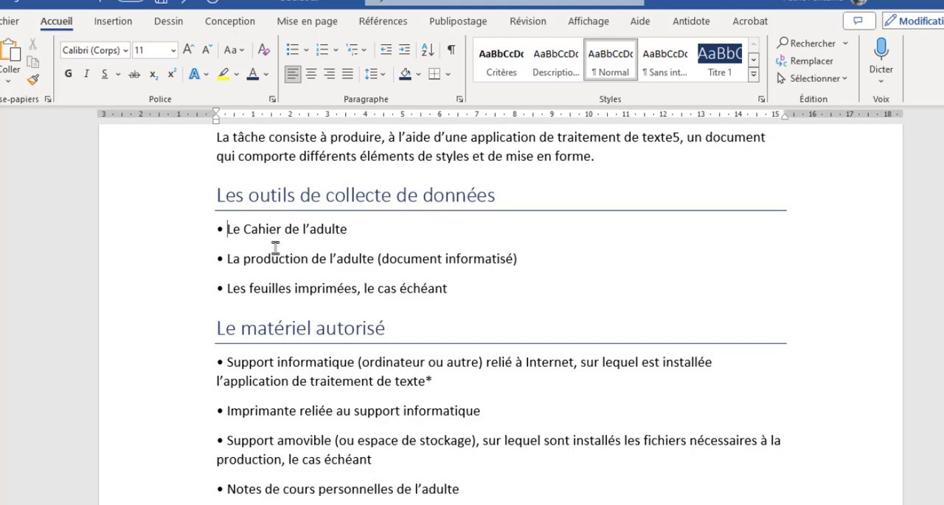
key(BackSpace)
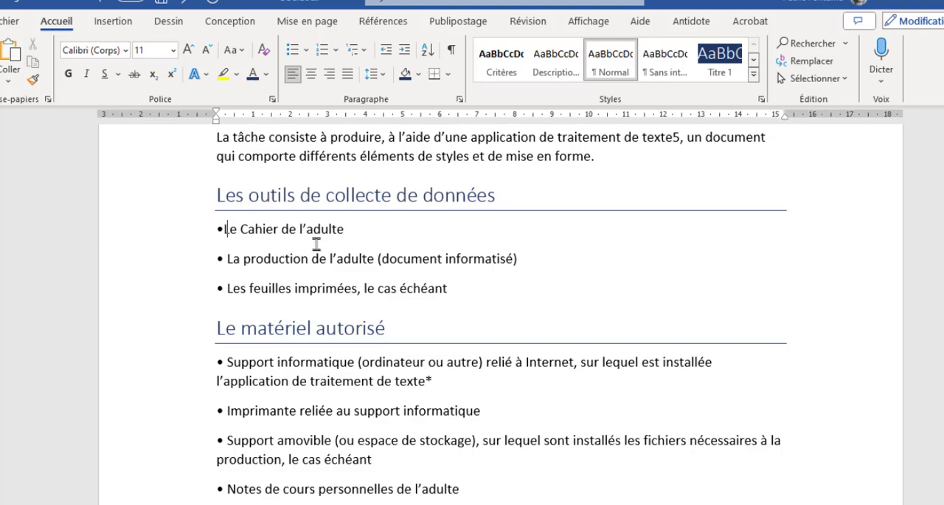
key(BackSpace)
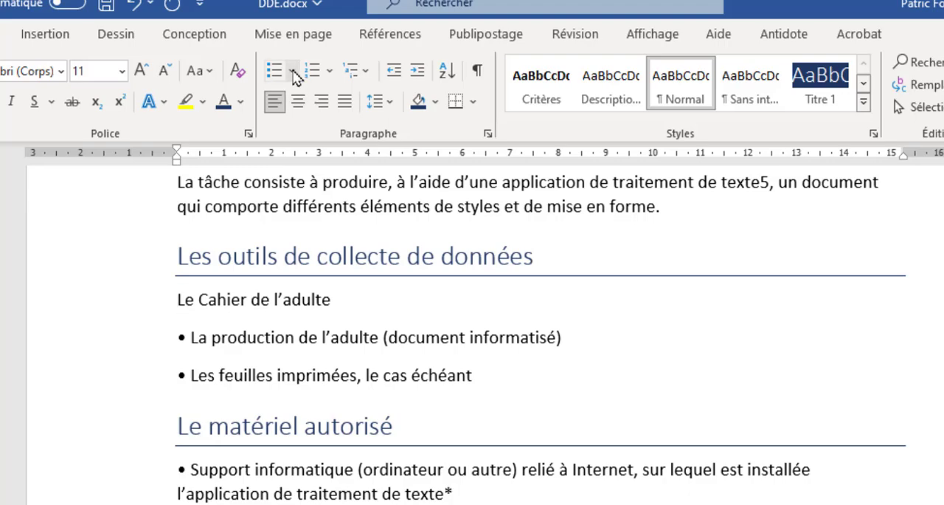
Define a new bullet for "Le Cahier de l'adulte" using the Wingdings check mark symbol, character code 252
click(293, 72)
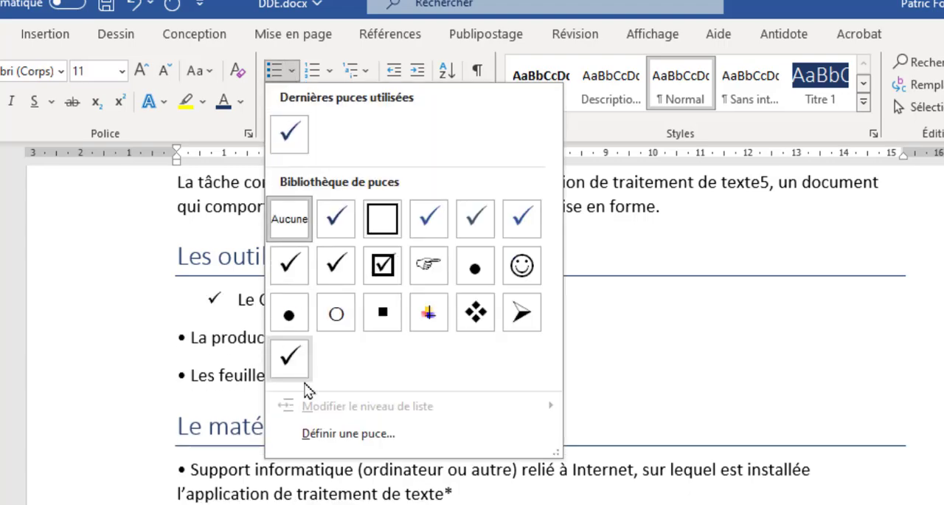
click(326, 441)
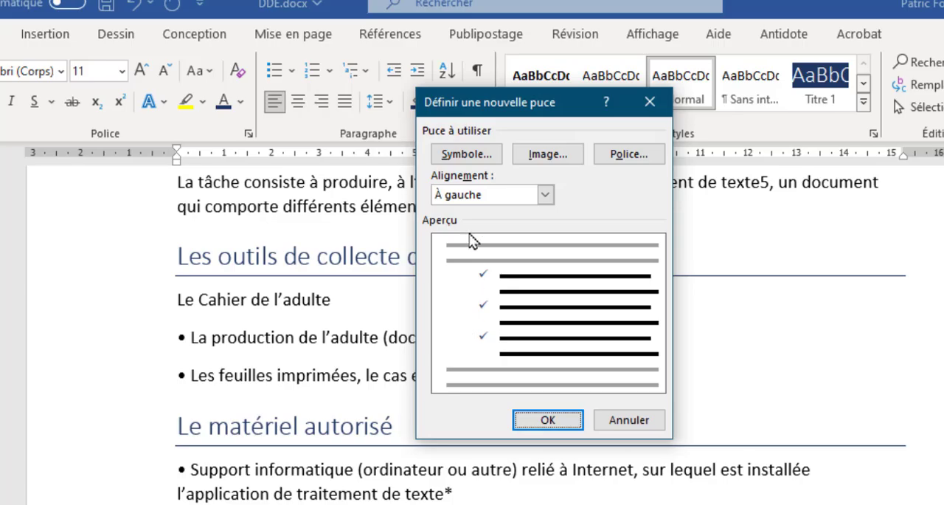
click(466, 153)
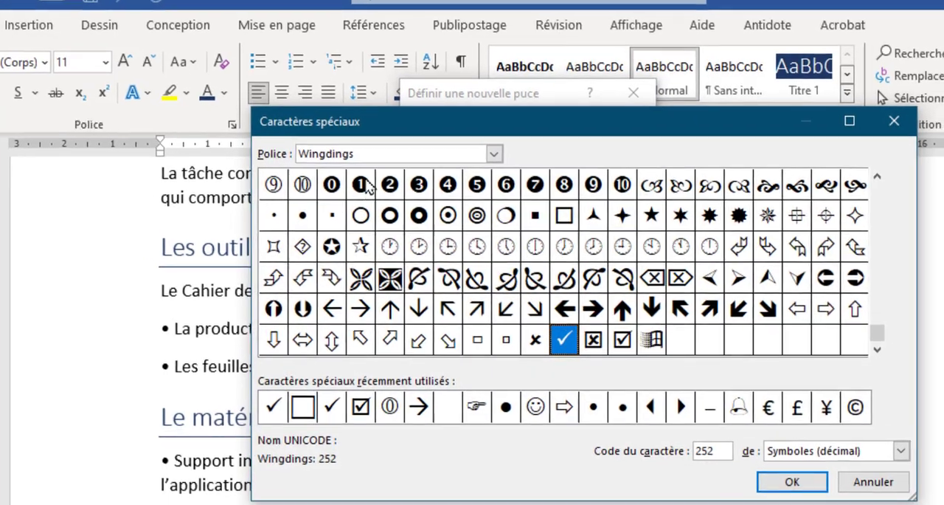
click(494, 154)
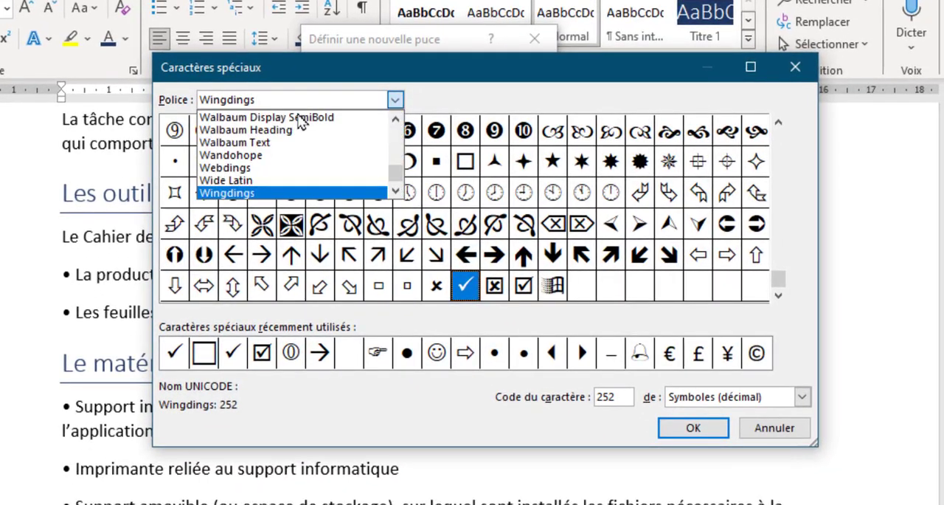
click(238, 193)
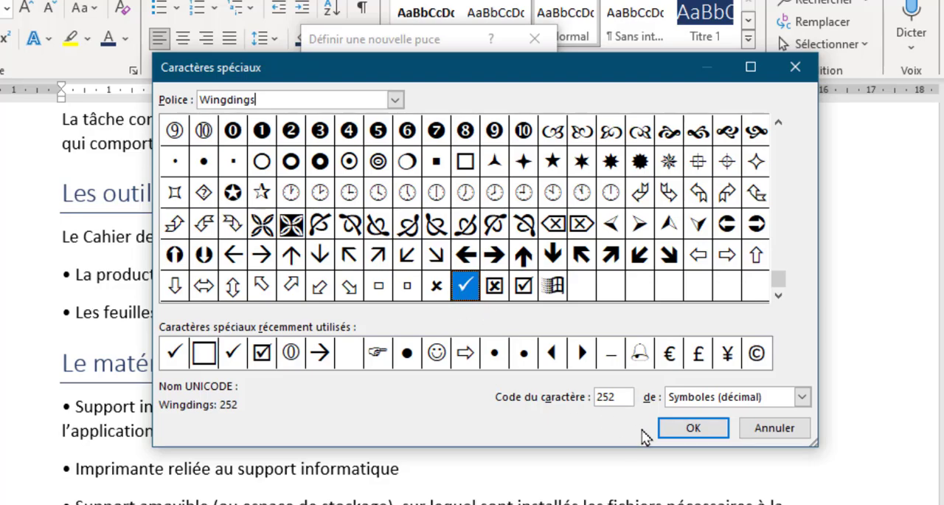
click(694, 431)
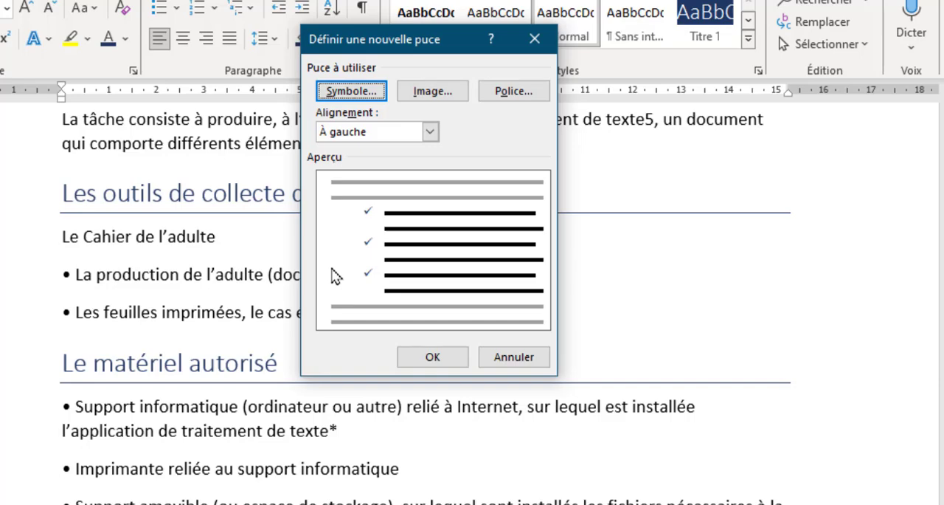
Format the check mark bullet in the darkest blue theme color at size 14 and apply it to "Le Cahier de l'adulte"
click(504, 97)
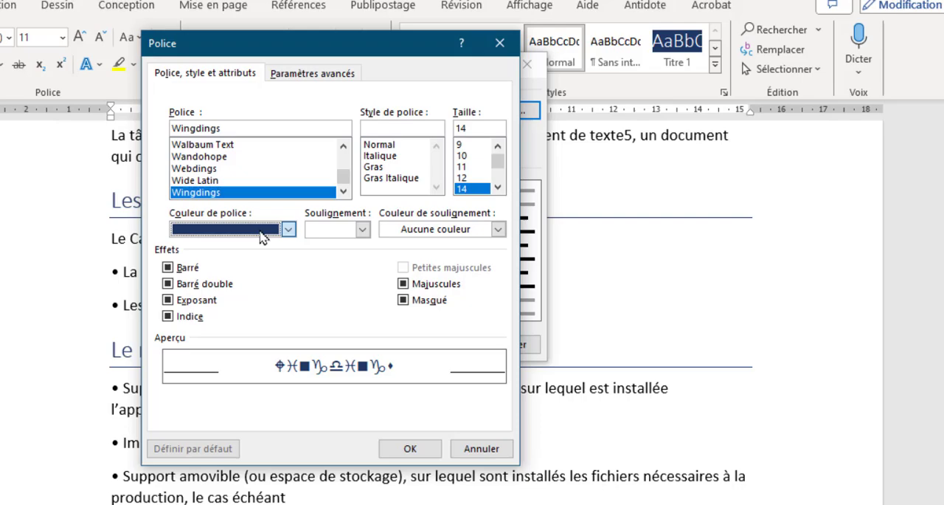
click(261, 232)
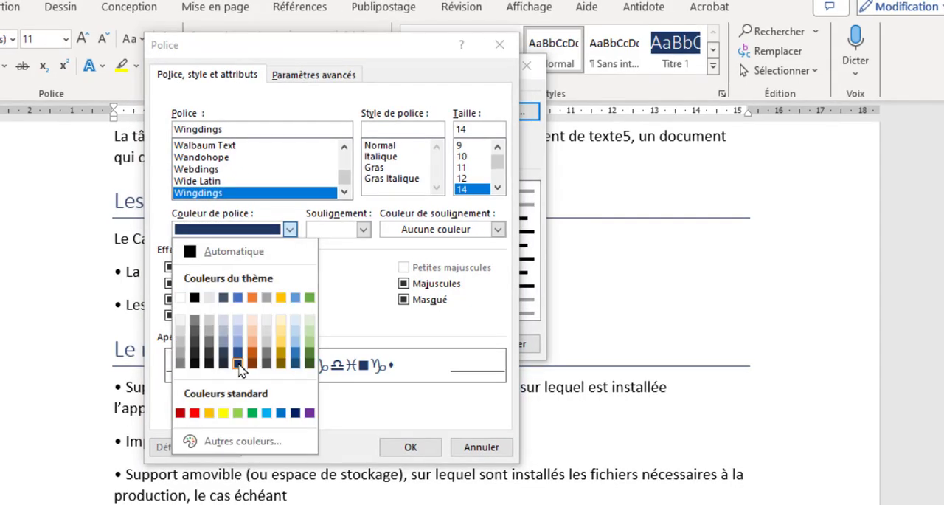
click(239, 365)
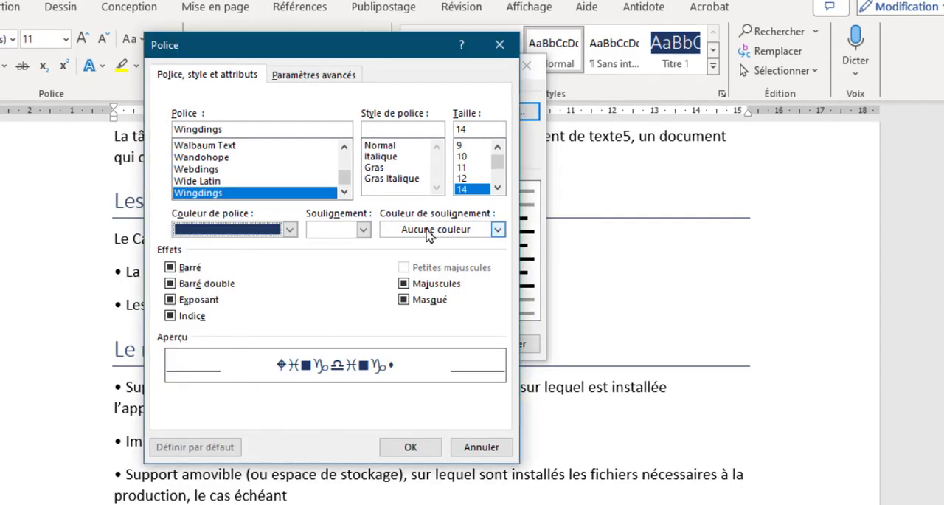
click(464, 190)
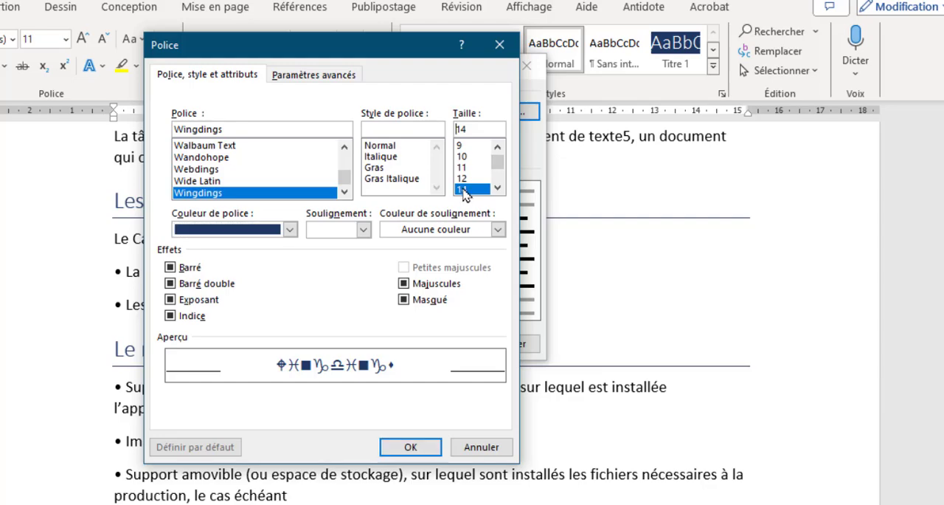
click(413, 447)
click(439, 347)
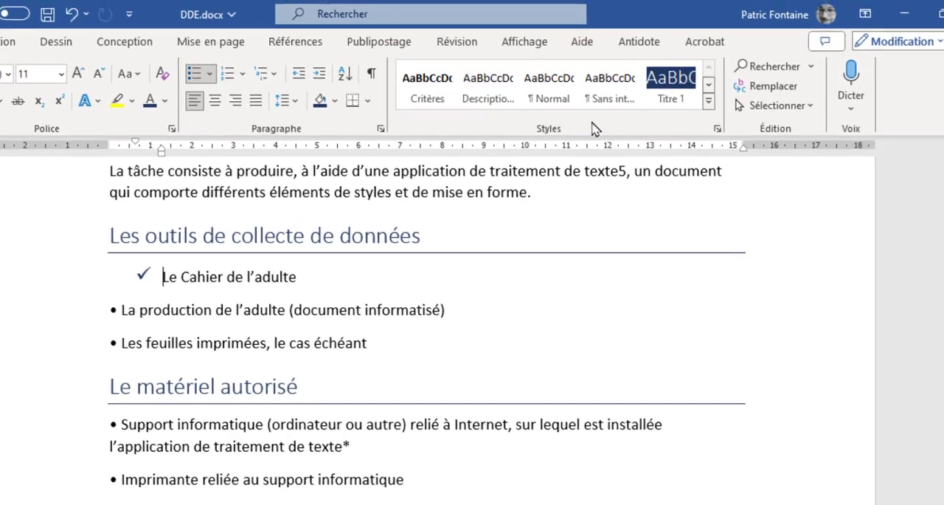
Create a new paragraph style named "Ma liste" from the formatting of the bulleted line "Le Cahier de l'adulte"
click(709, 103)
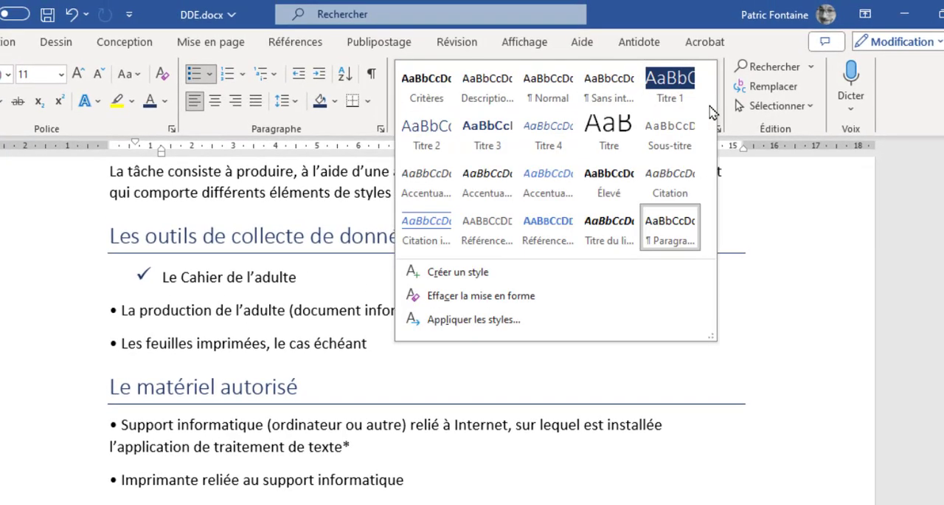
click(437, 275)
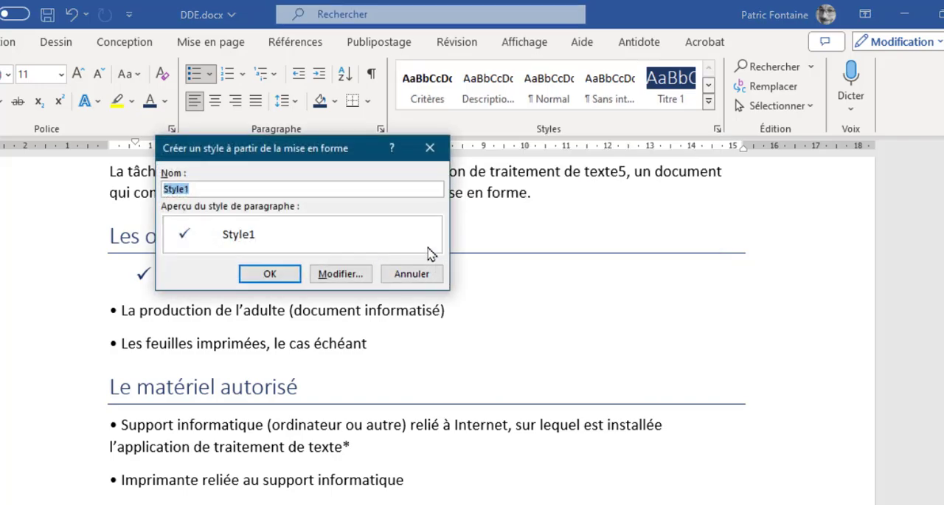
text(Ma)
drag(210, 190, 102, 190)
text(Li)
click(270, 274)
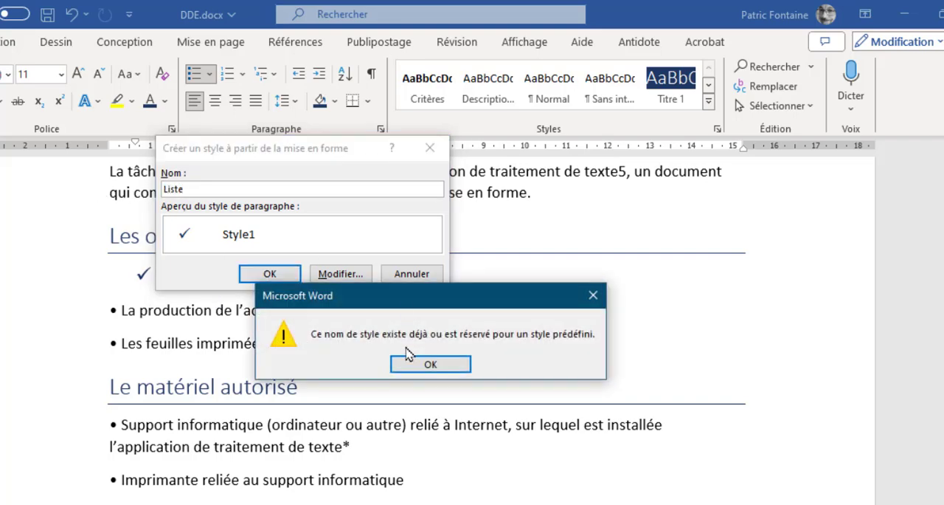
click(428, 365)
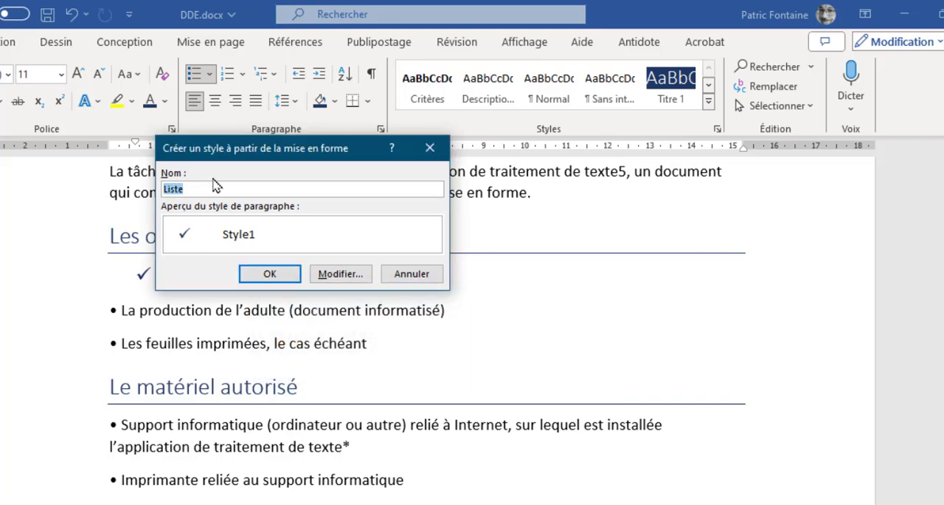
text(Ma l)
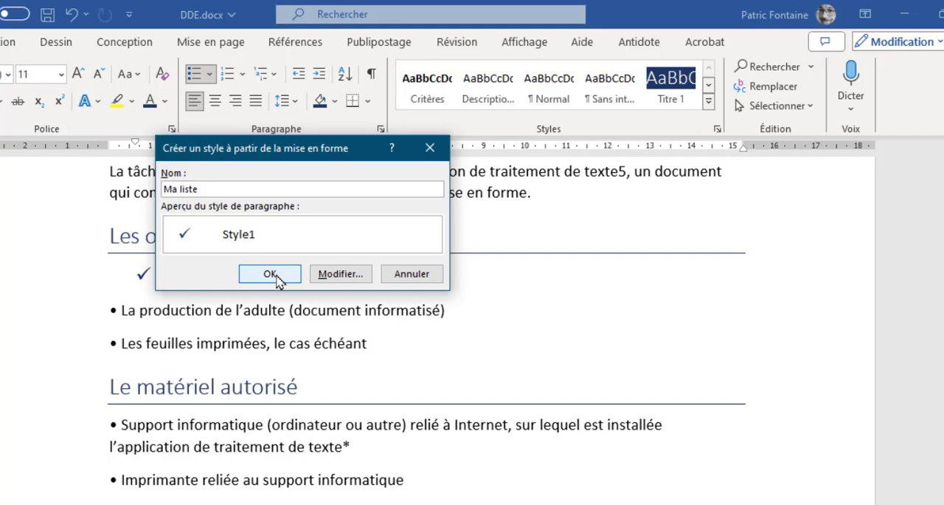
click(271, 276)
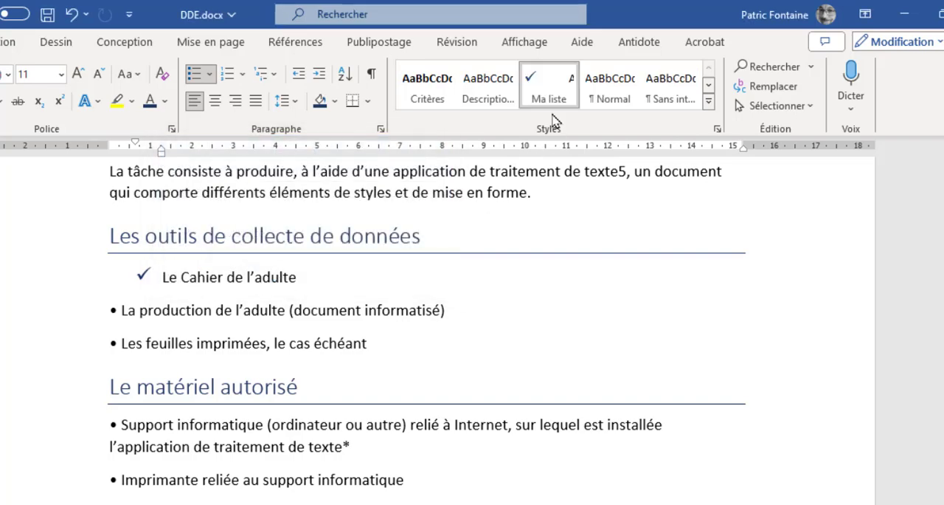
Delete the manual bullets and spaces before "La production de l'adulte" and "Les feuilles imprimées"
click(123, 309)
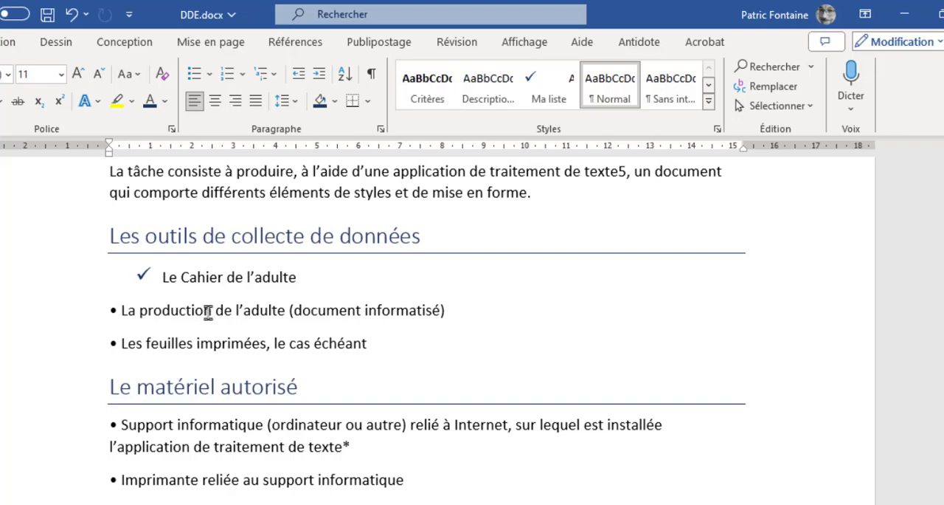
key(BackSpace)
key(BackSpace)
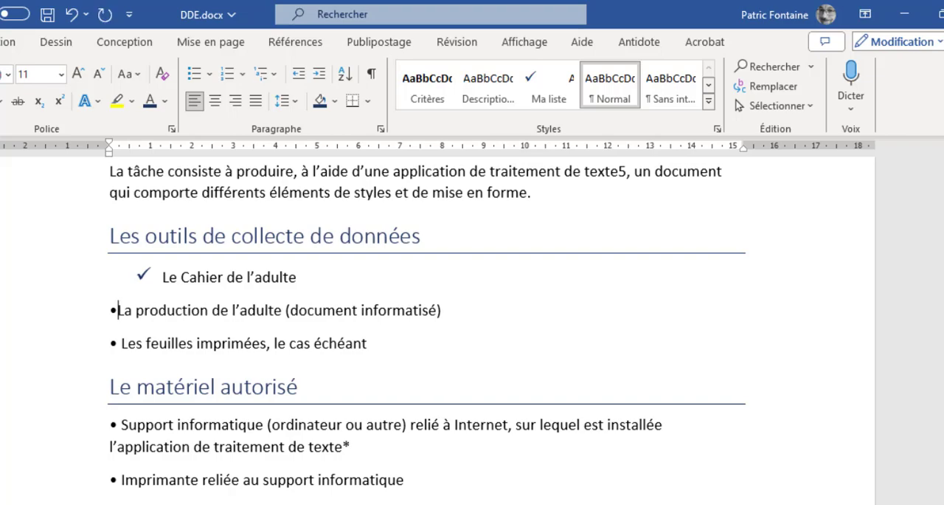
click(121, 345)
key(BackSpace)
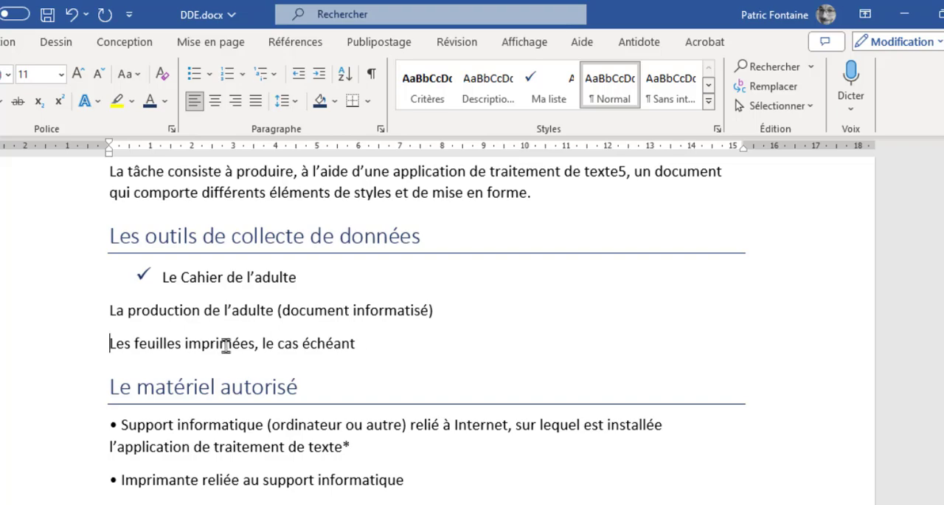
Apply the Ma liste style to the "La production de l'adulte" and "Les feuilles imprimées" lines
click(213, 310)
click(532, 97)
click(194, 337)
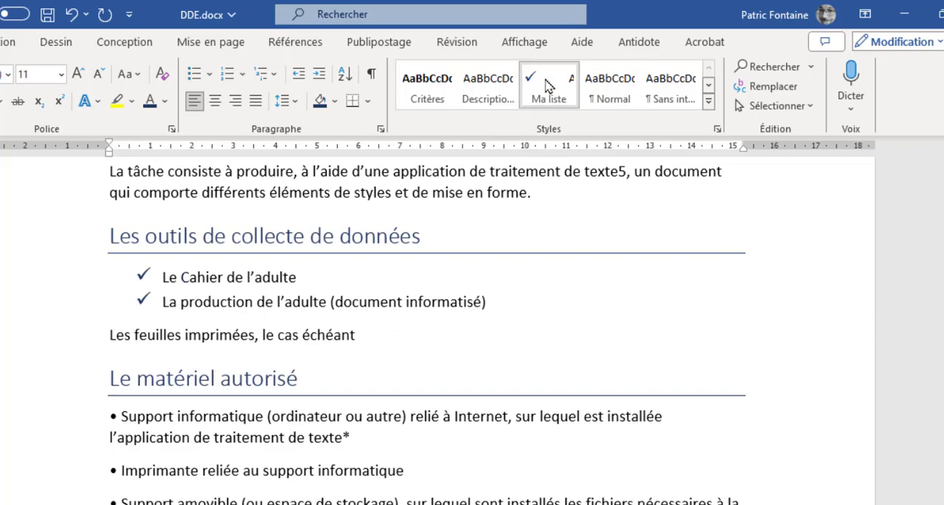
click(546, 92)
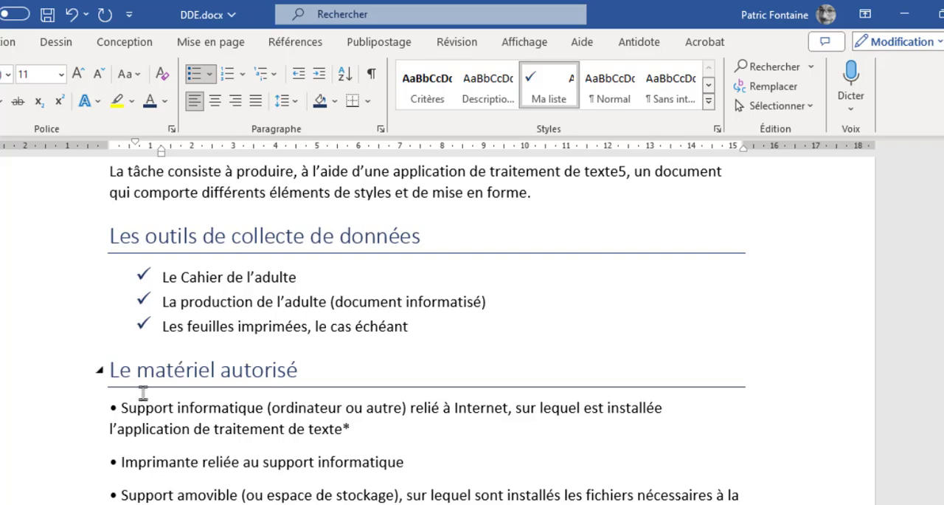
Delete the manual bullets and spaces before all five items under "Le matériel autorisé"
scroll(143, 388, down, 1)
scroll(124, 353, down, 1)
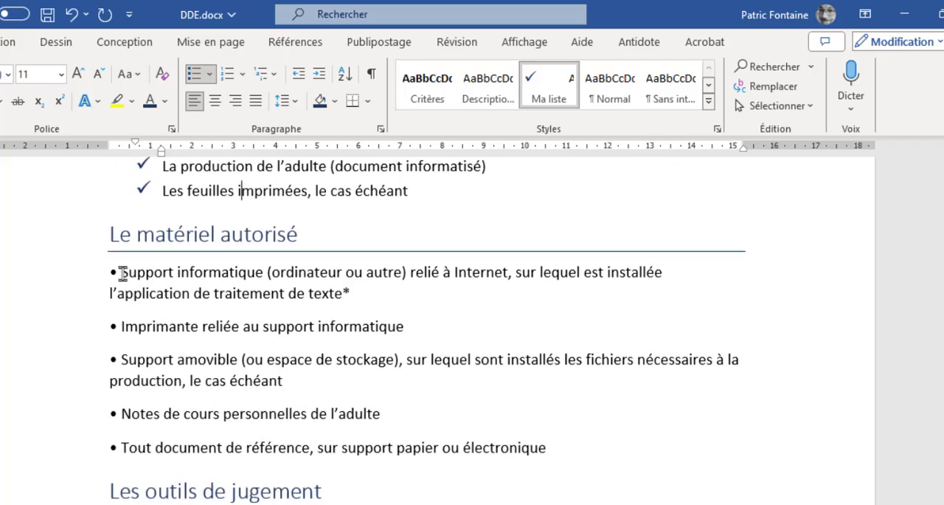
click(123, 273)
key(BackSpace)
key(BackSpace)
click(122, 326)
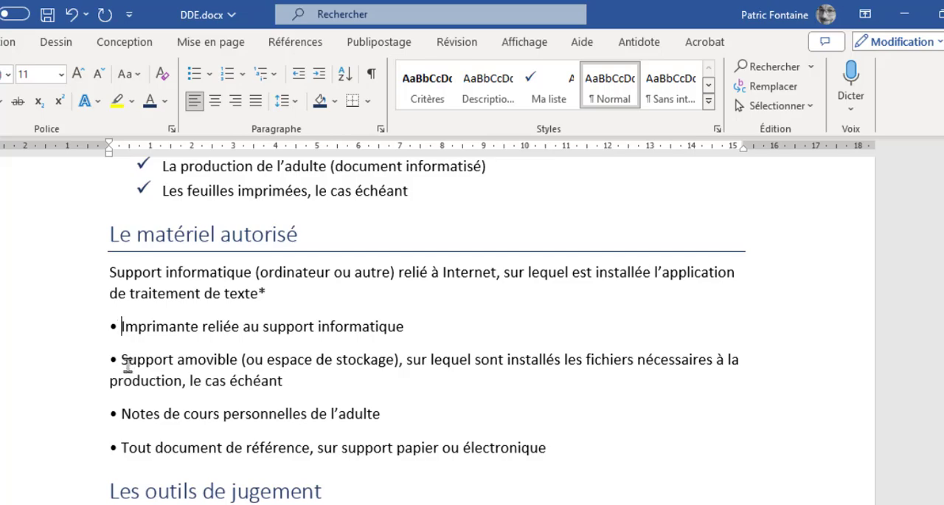
key(BackSpace)
key(BackSpace)
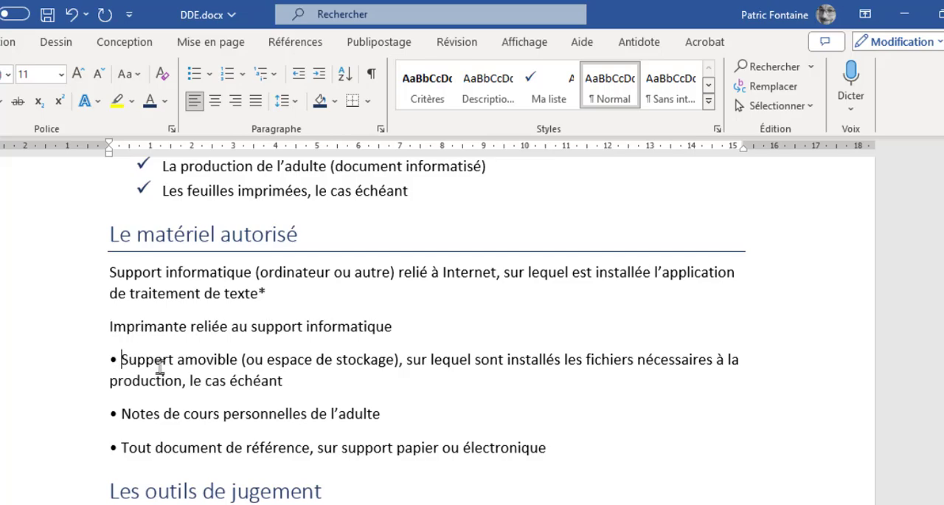
key(BackSpace)
key(BackSpace)
click(123, 414)
key(BackSpace)
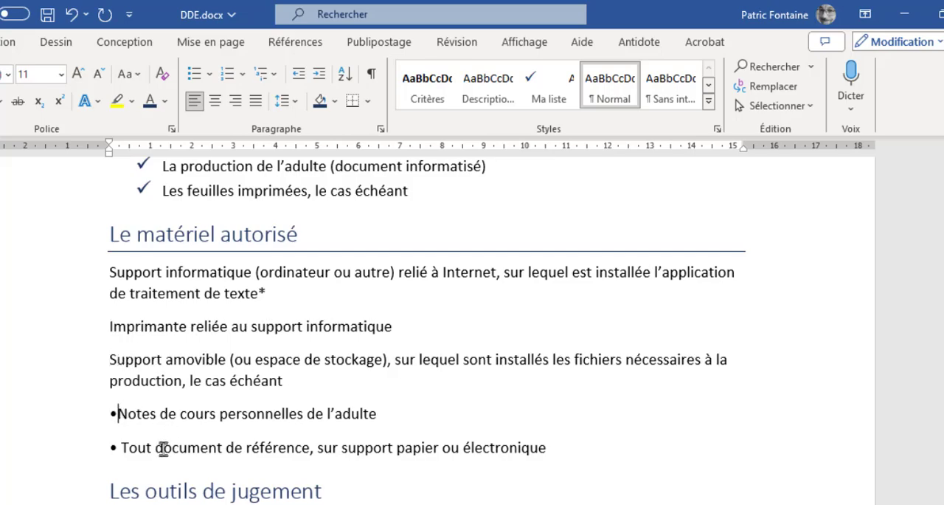
key(BackSpace)
key(BackSpace)
key(BackSpace)
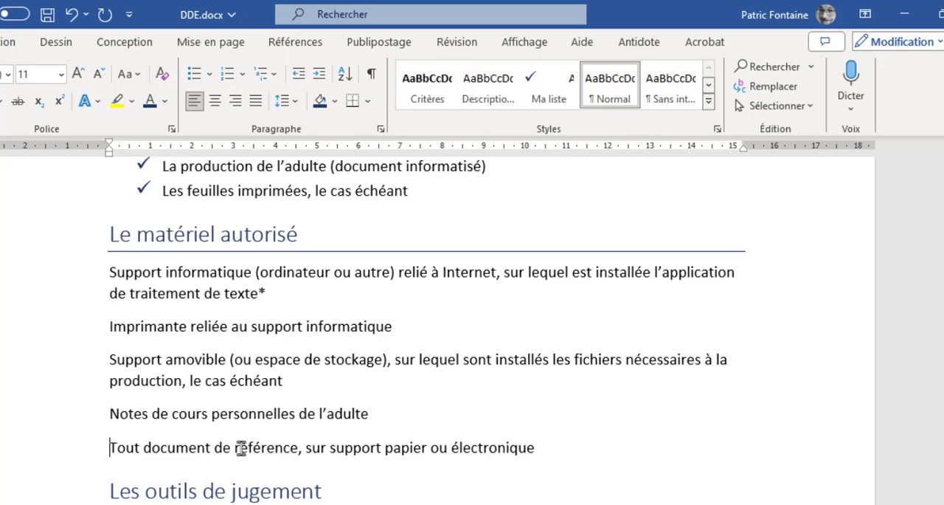
Apply the Ma liste style to all five items under "Le matériel autorisé"
drag(241, 451, 151, 286)
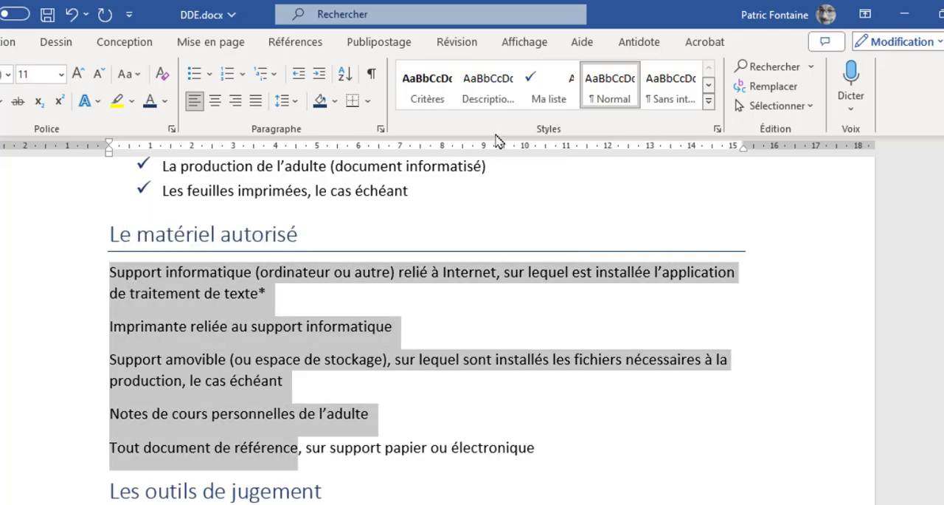
click(544, 88)
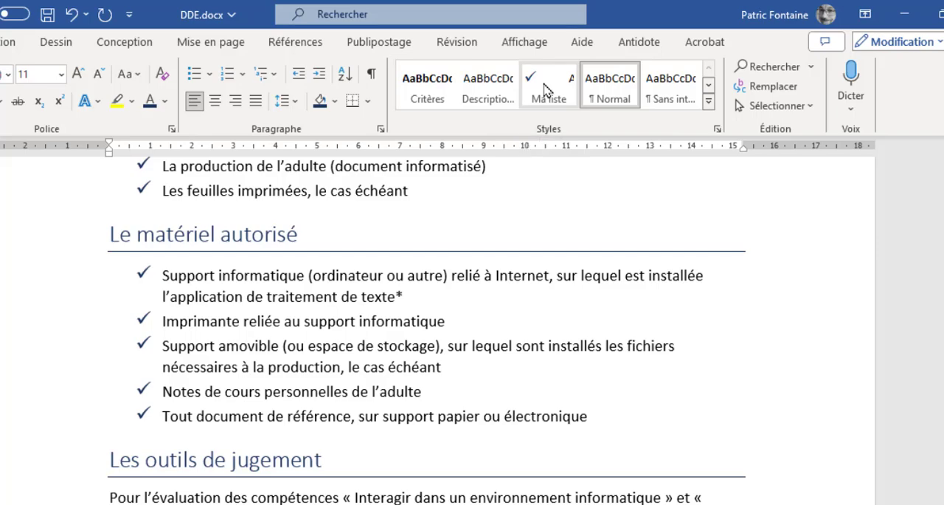
click(242, 416)
Review the check mark lists and the styled headings and criteria back up to "Précisions sur le contenu de l'évaluation"
scroll(295, 391, up, 2)
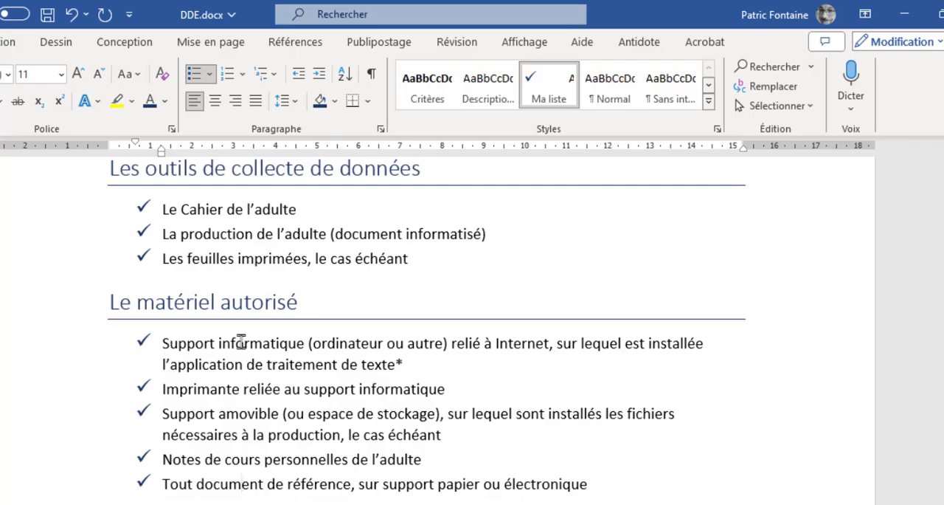
click(298, 344)
scroll(244, 366, up, 12)
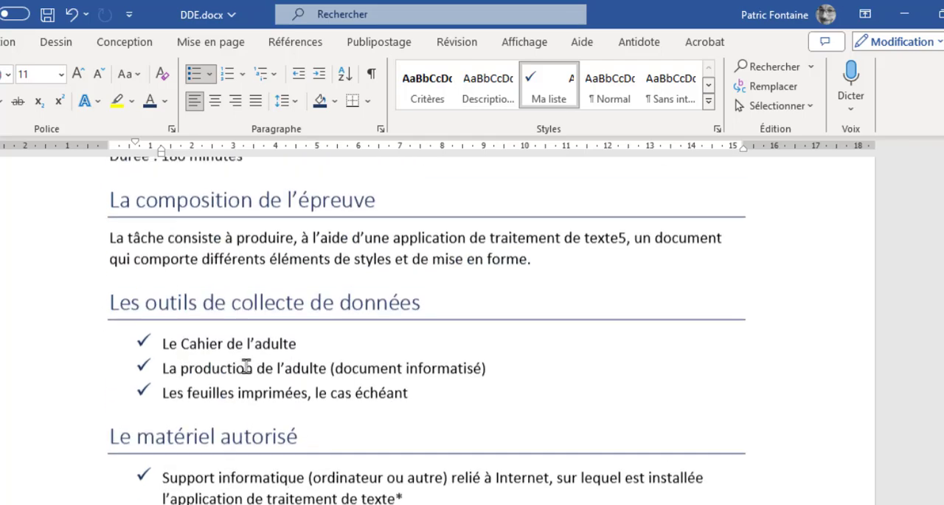
scroll(254, 367, up, 15)
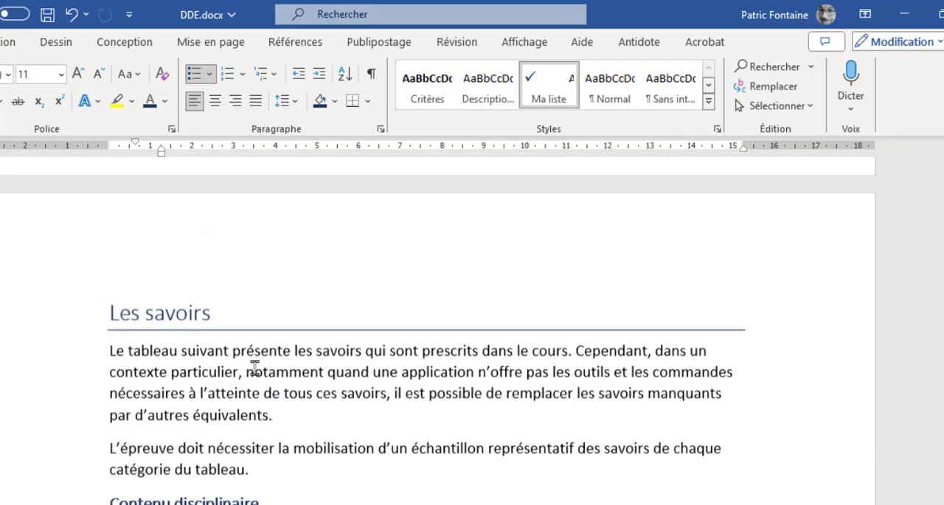
scroll(258, 364, up, 12)
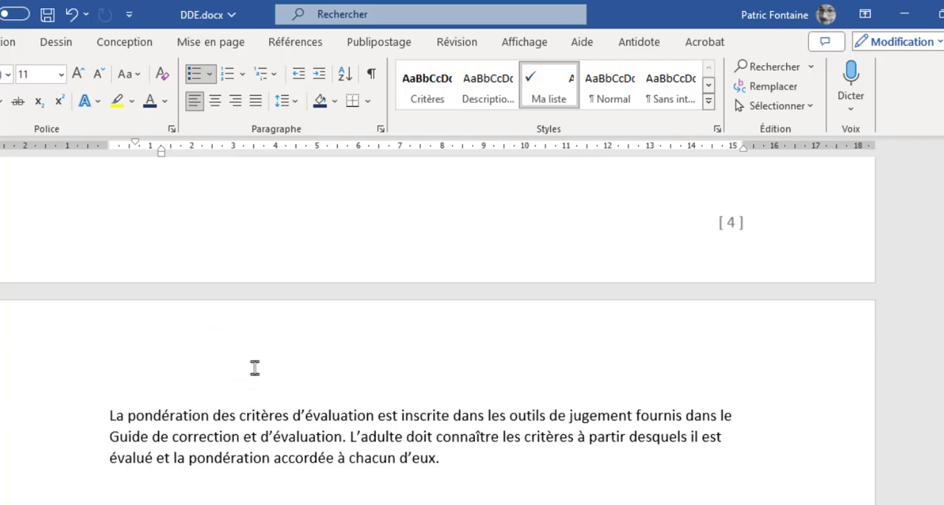
scroll(255, 366, up, 8)
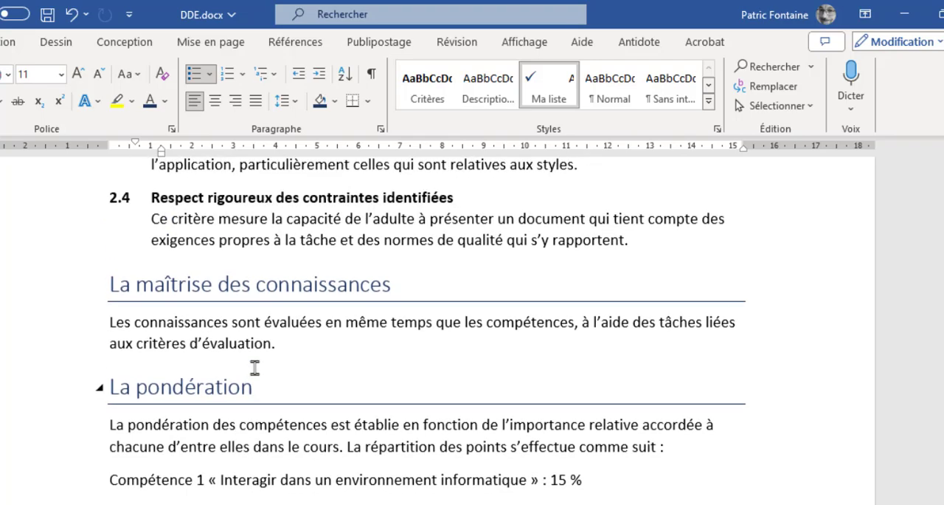
scroll(255, 368, up, 8)
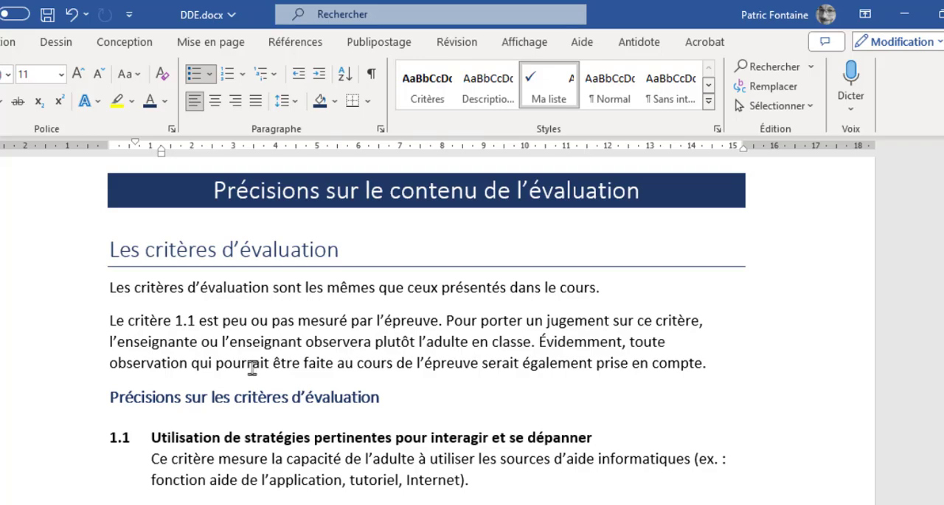
Select "critères d'évaluation" in the first sentence under "Les critères d'évaluation" and dock the Styles pane beside the document
drag(140, 291, 236, 297)
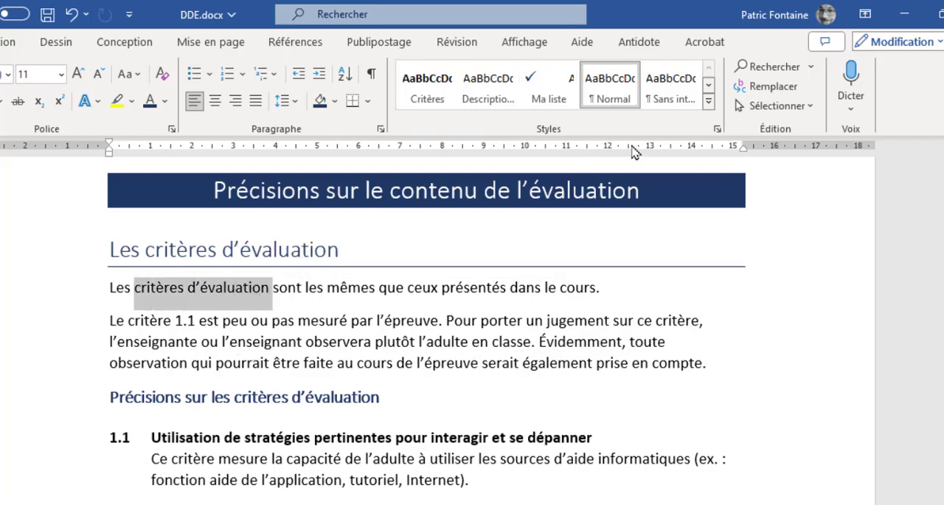
click(709, 101)
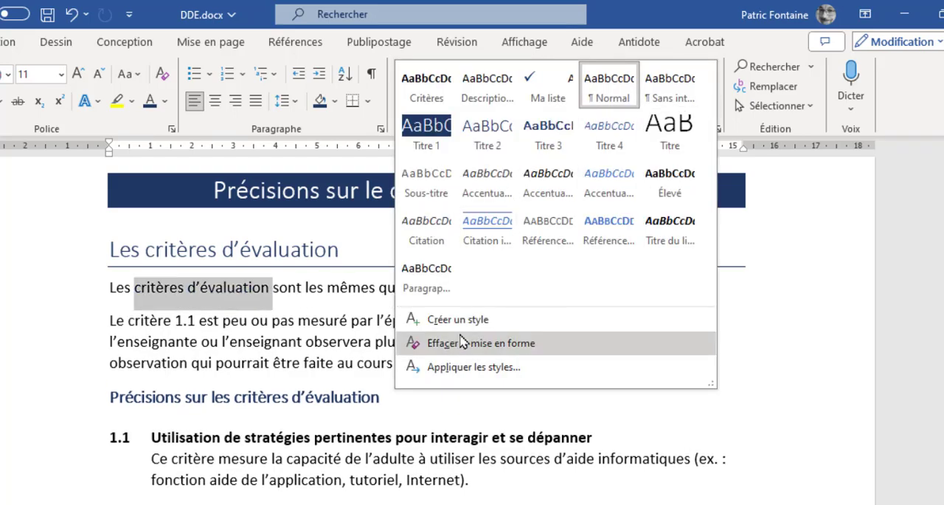
click(656, 14)
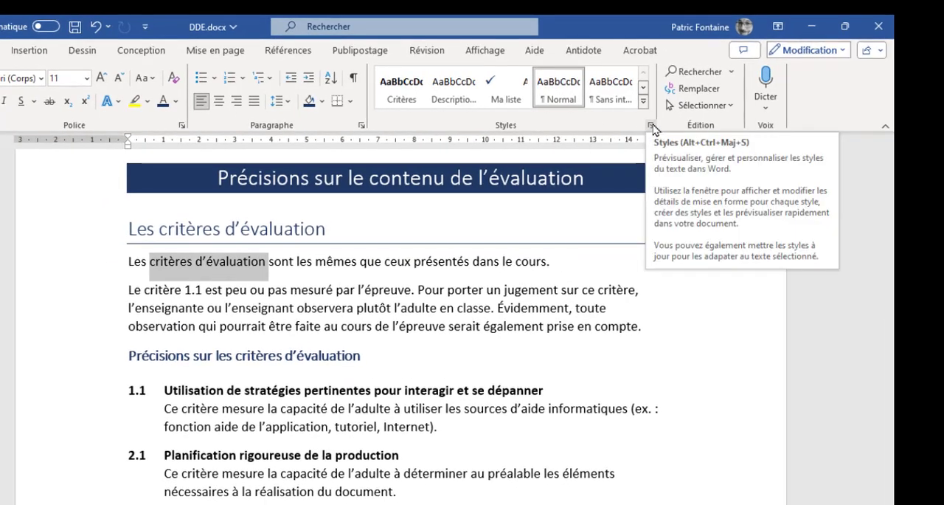
click(653, 131)
drag(780, 142, 400, 148)
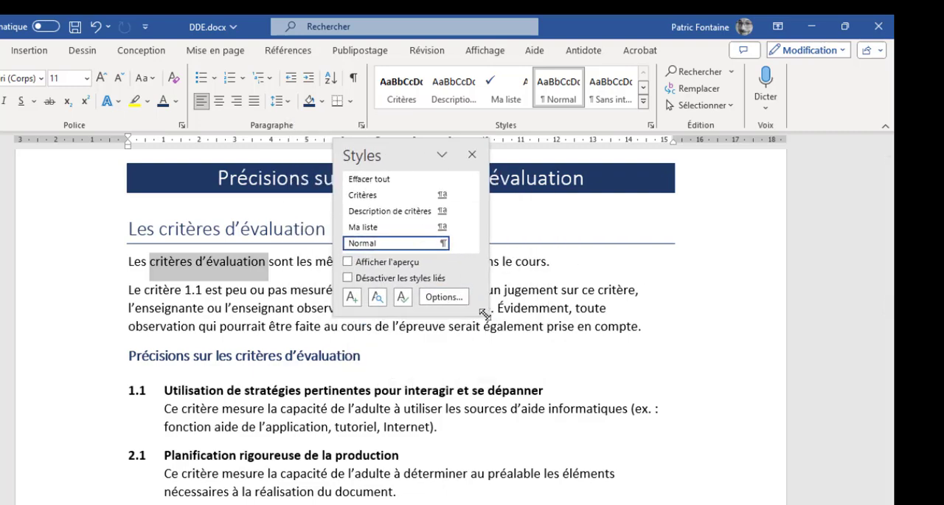
drag(489, 314, 528, 373)
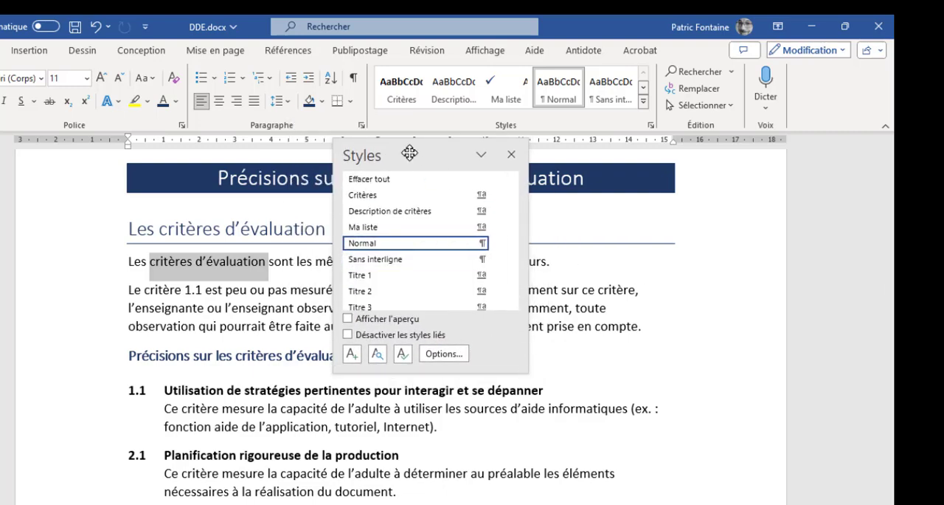
drag(406, 152, 838, 165)
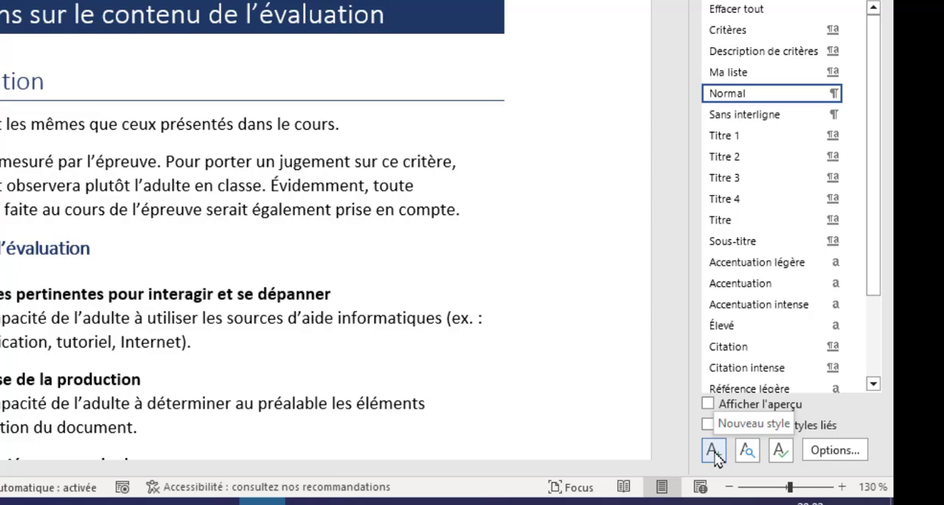
Start a new style named Emphase and set its style type to Caractère
click(714, 452)
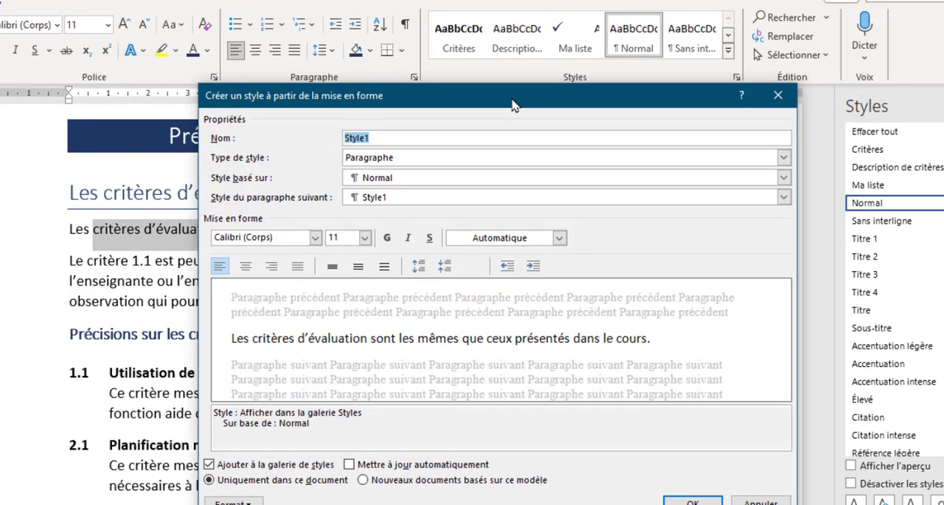
drag(514, 105, 448, 49)
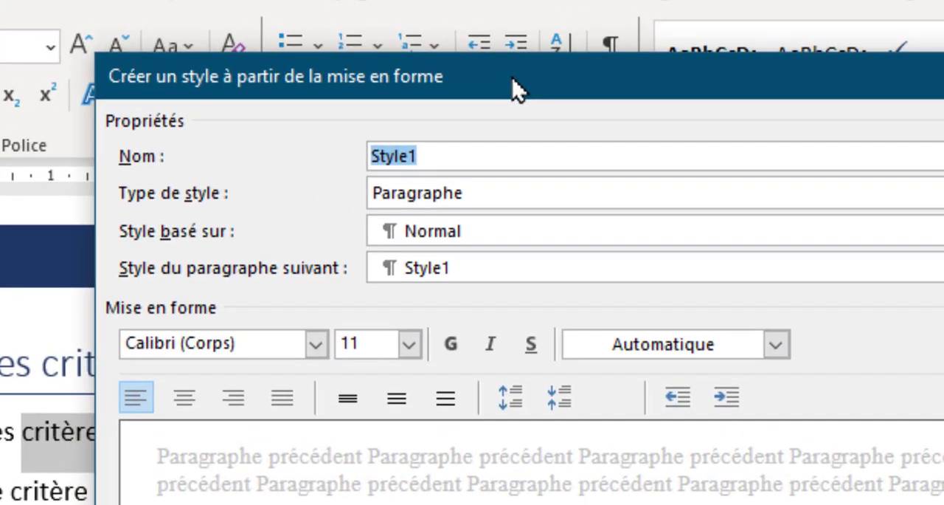
text(Emphase)
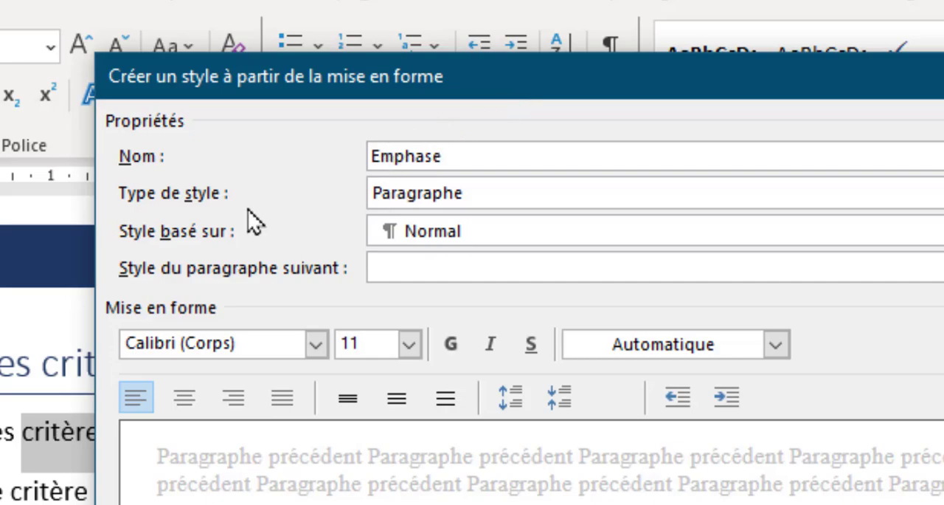
click(512, 205)
click(416, 243)
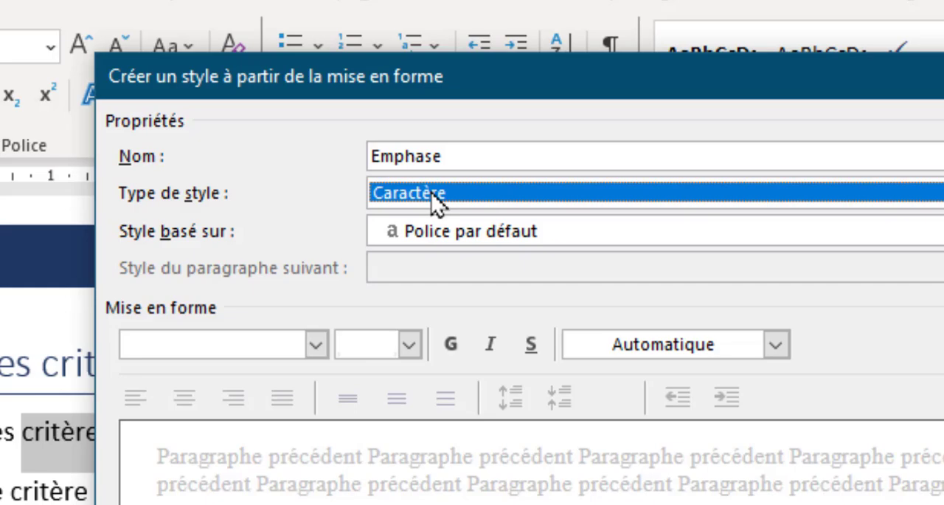
click(436, 203)
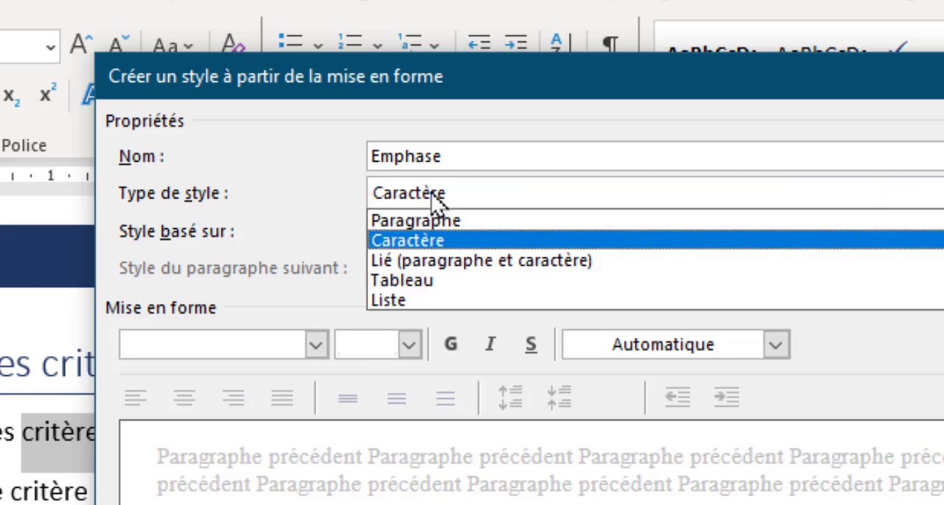
click(417, 245)
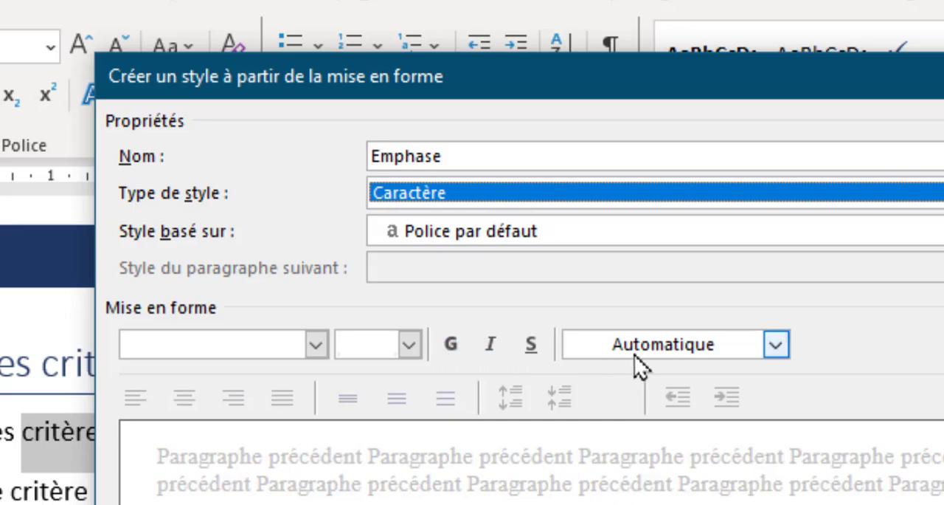
Give the Emphase style a dark orange Accent 2 font colour and bold text, and create it
click(666, 352)
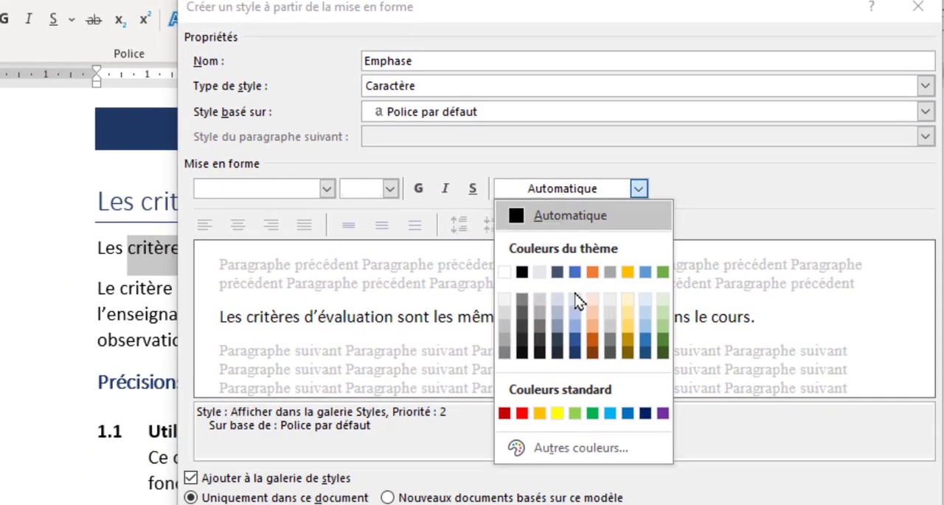
click(593, 342)
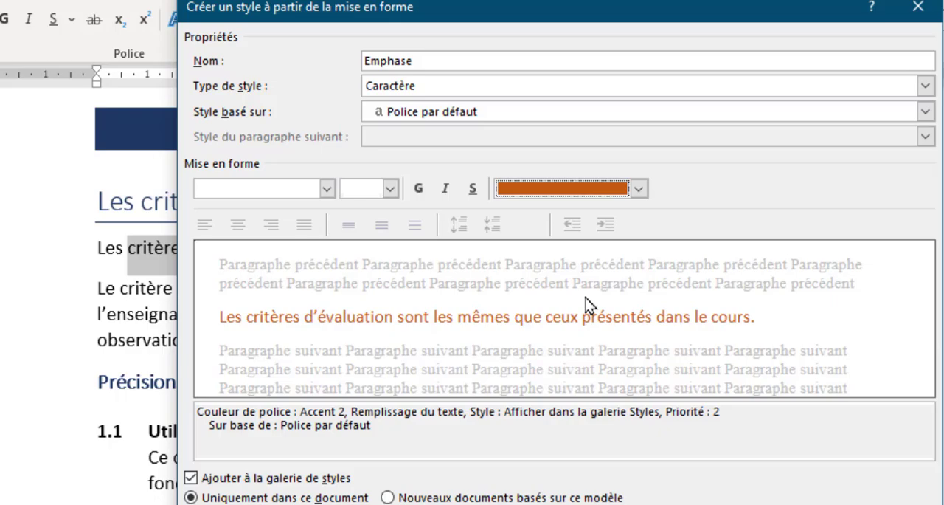
click(418, 189)
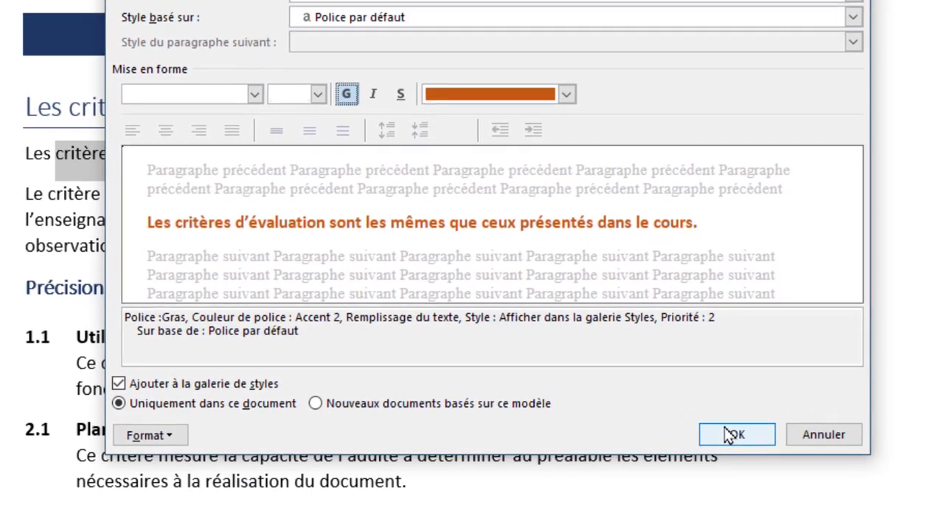
click(729, 434)
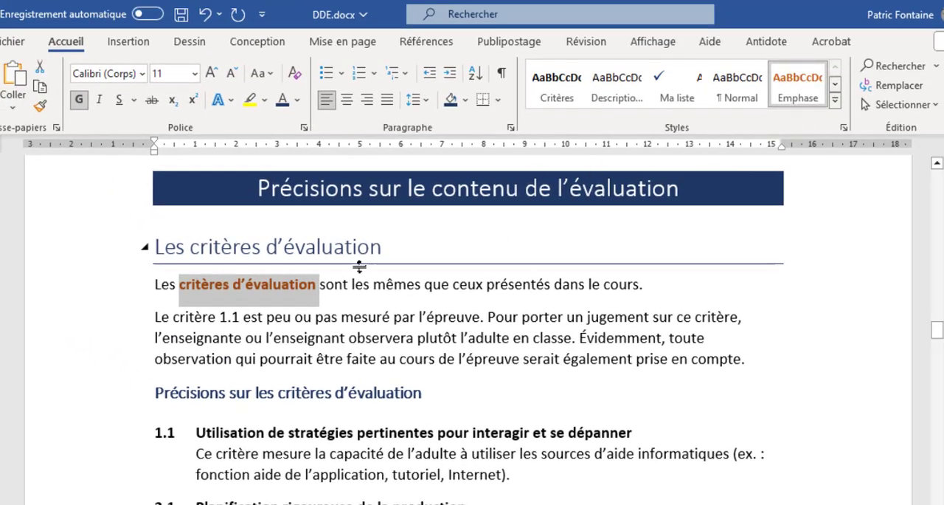
click(269, 288)
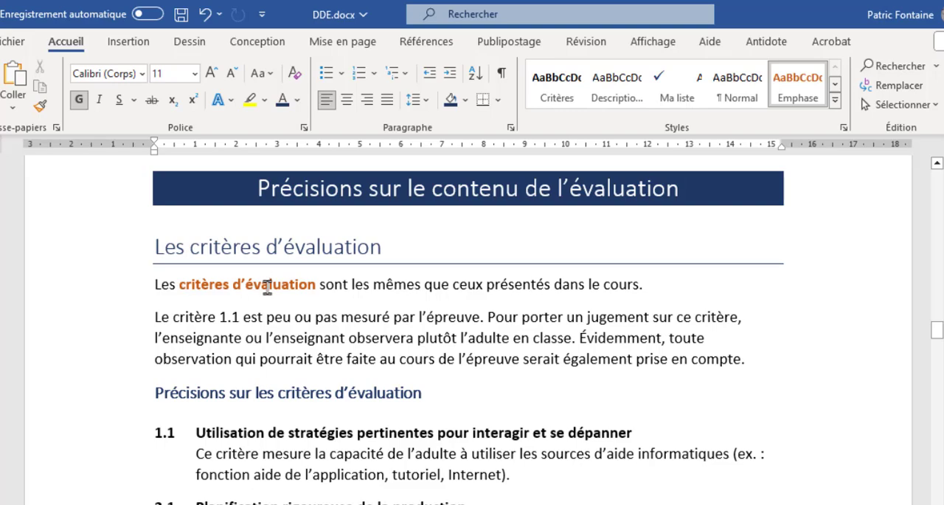
Apply the Emphase style to "critères d'évaluation" in the paragraph under "La maîtrise des connaissances"
scroll(289, 288, down, 8)
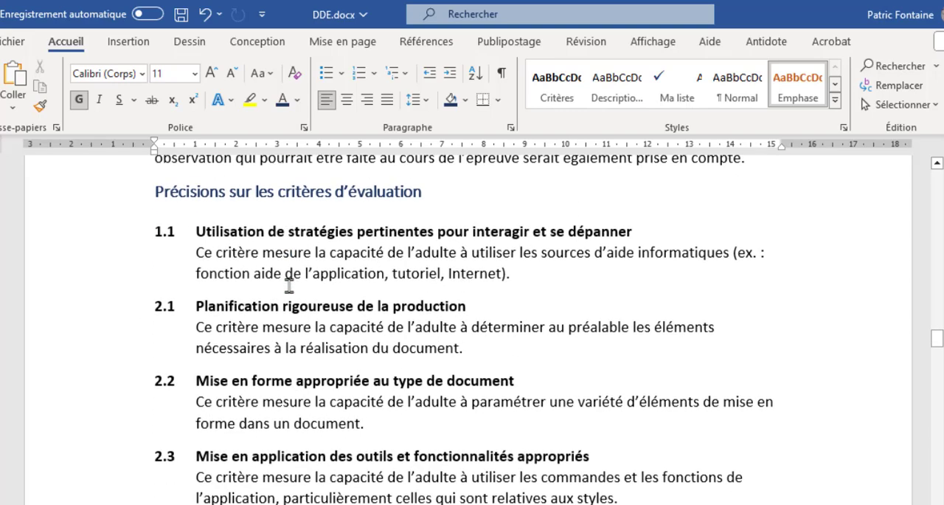
scroll(288, 287, down, 1)
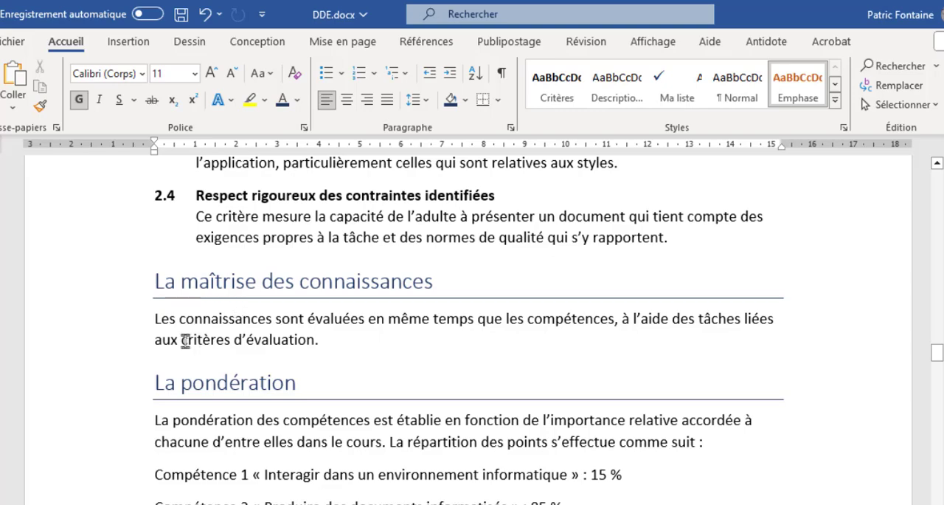
drag(182, 338, 291, 346)
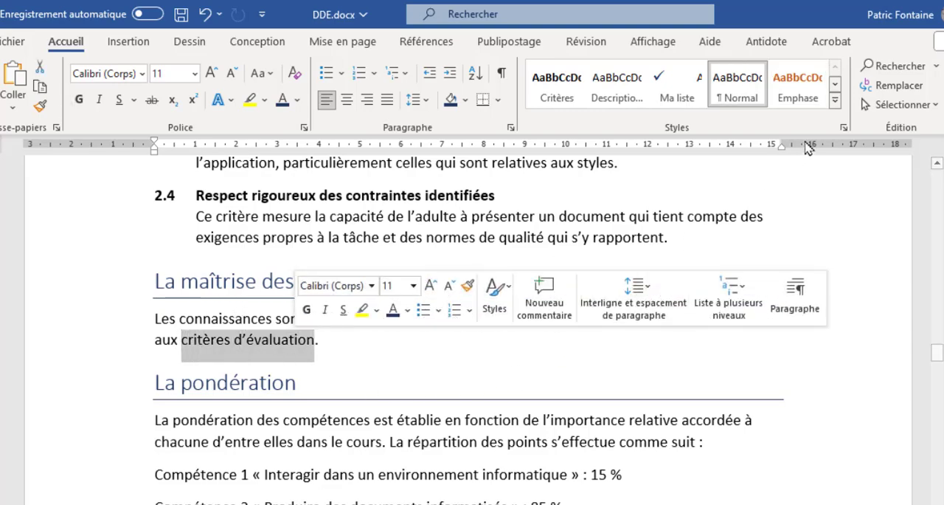
click(801, 89)
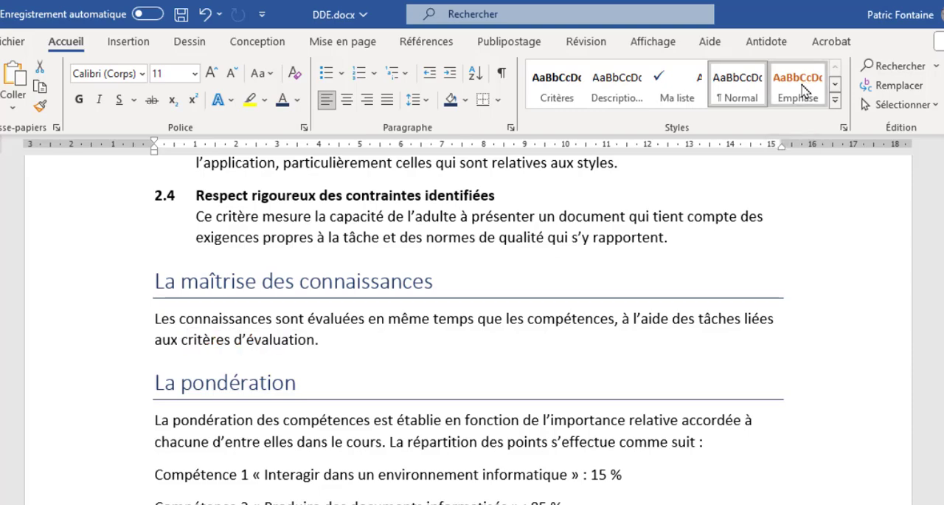
click(171, 339)
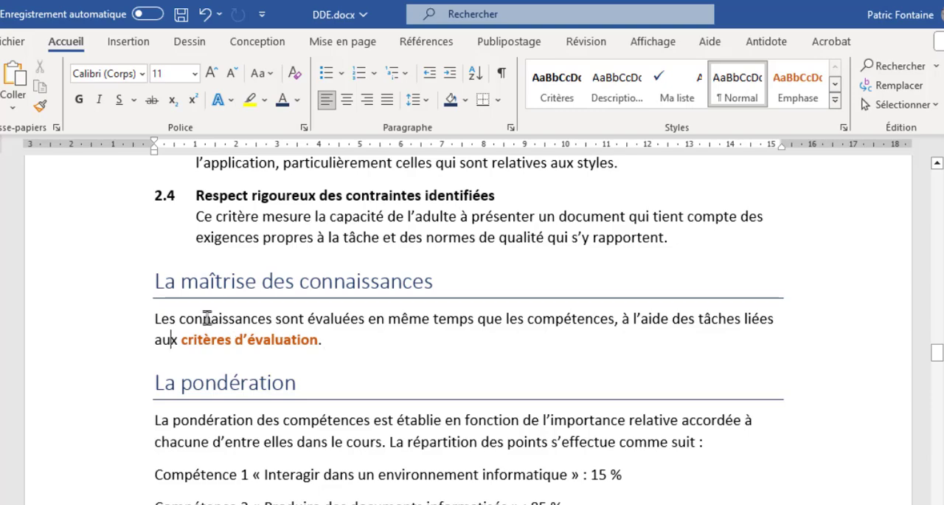
Apply the Emphase style to "Compétence 1" and "Compétence 2" under "La pondération"
scroll(207, 318, down, 1)
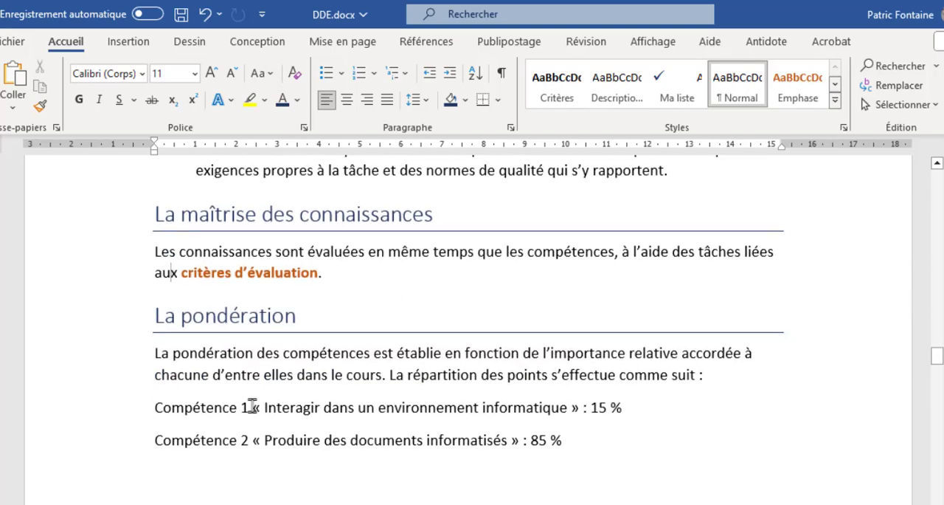
drag(251, 406, 156, 407)
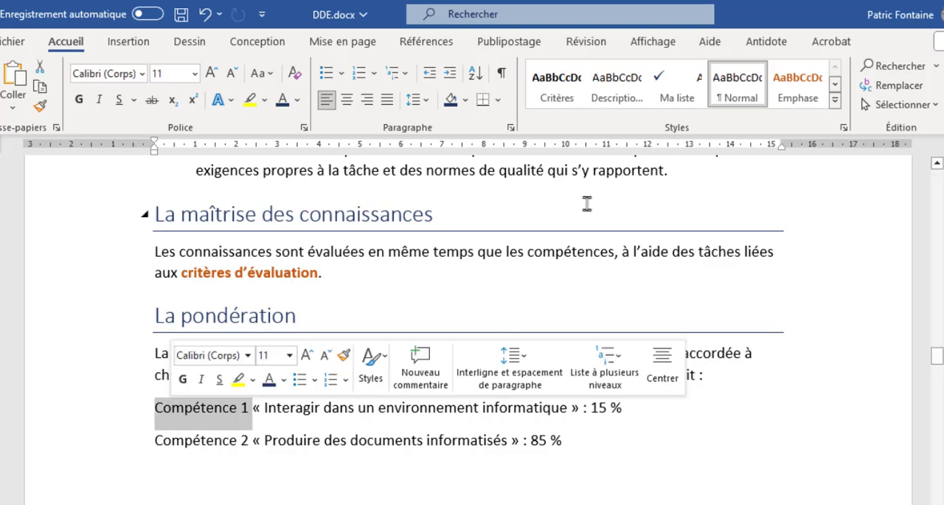
click(798, 85)
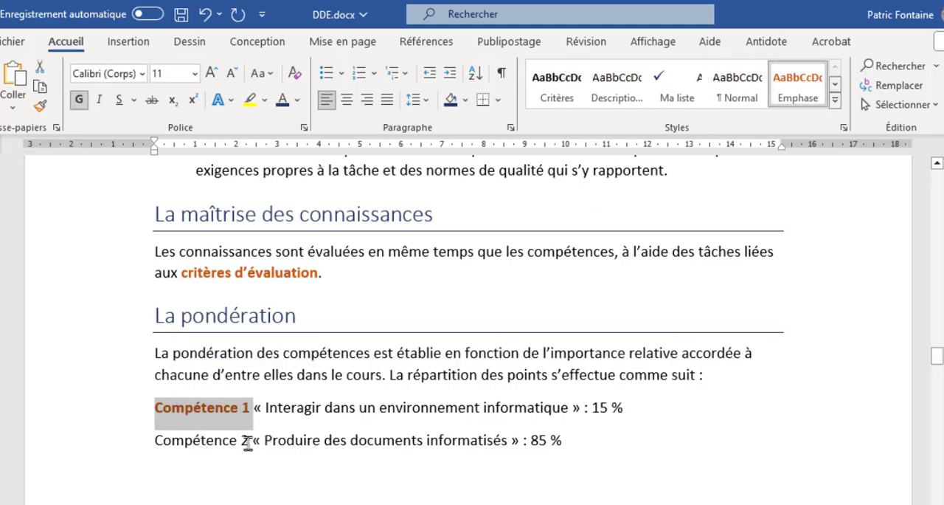
drag(250, 441, 172, 442)
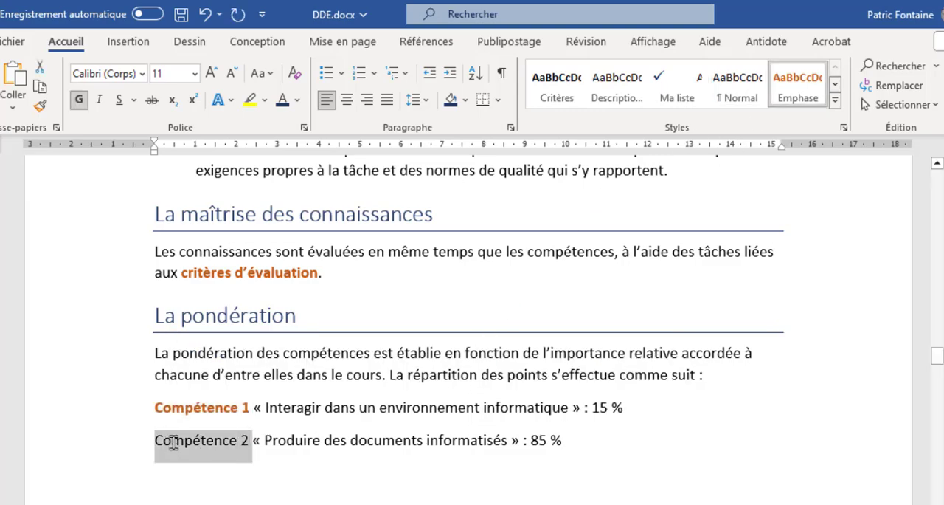
click(801, 92)
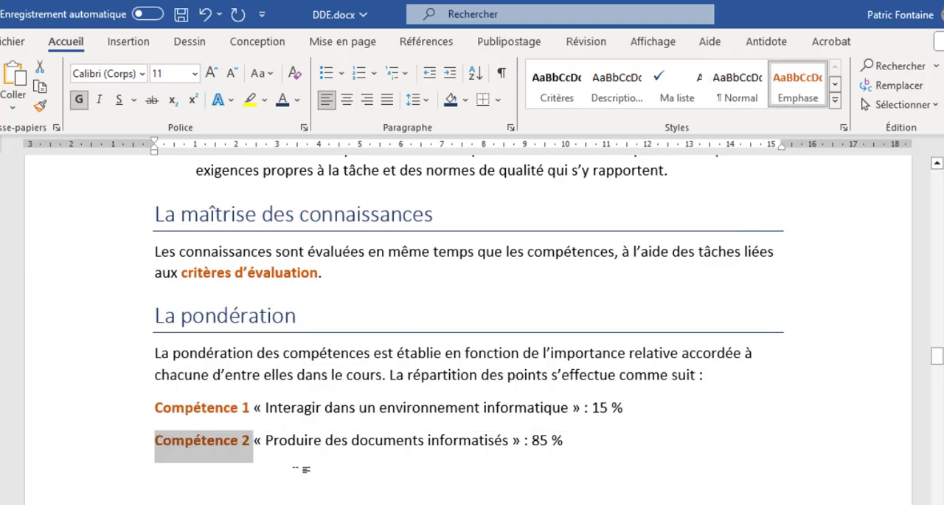
click(336, 441)
Review the emphasized words under "La pondération" and check the style used by the criterion 1.1 title
scroll(371, 408, down, 5)
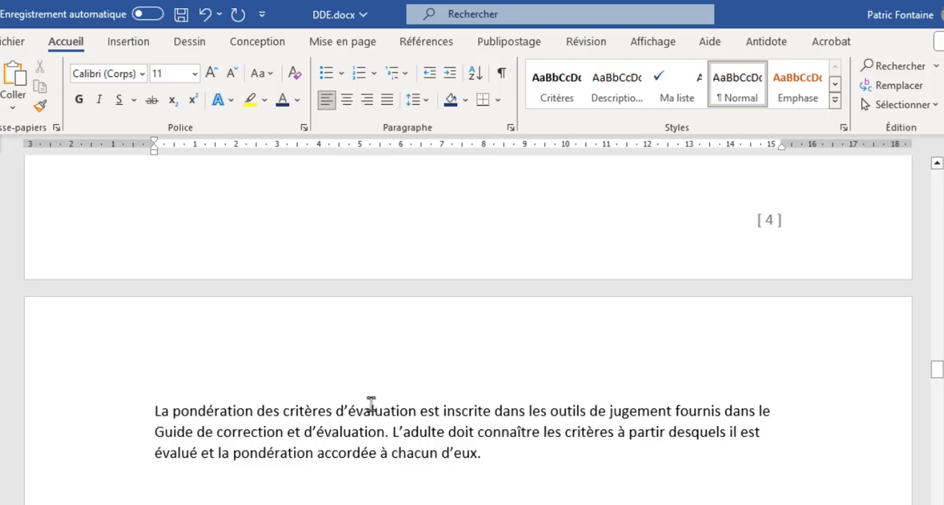
scroll(371, 404, up, 5)
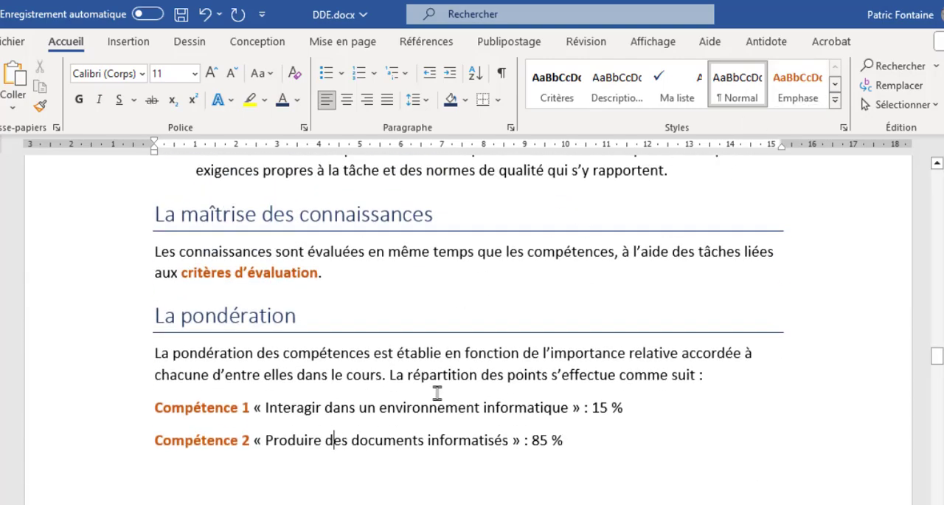
key(Right)
key(Right)
scroll(451, 325, up, 8)
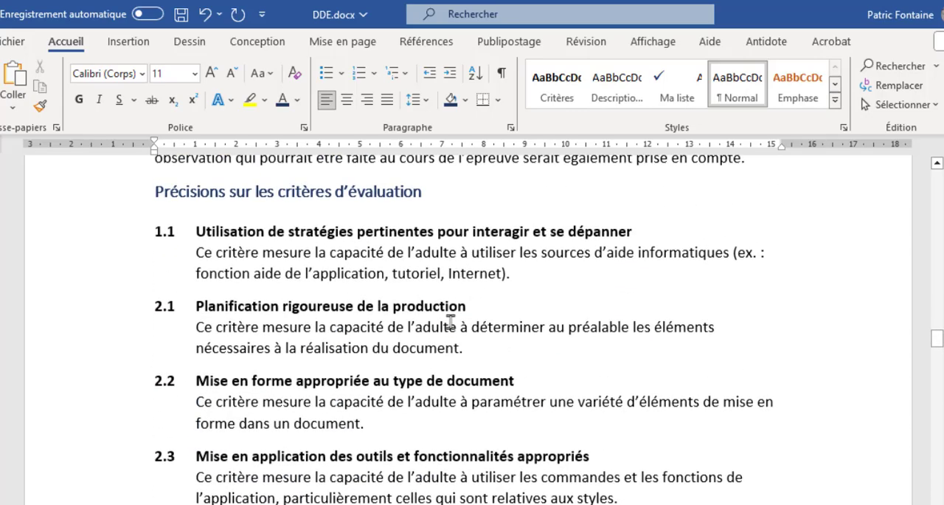
click(236, 235)
Modify the Ma liste style used under "Les outils de collecte de données" by enabling Paragraphes solidaires in its paragraph pagination settings
scroll(386, 361, down, 12)
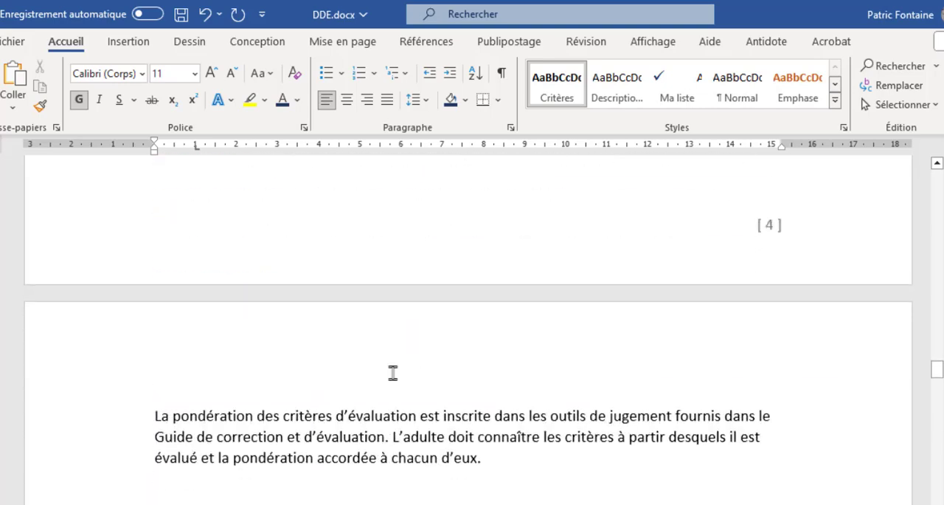
scroll(393, 373, down, 15)
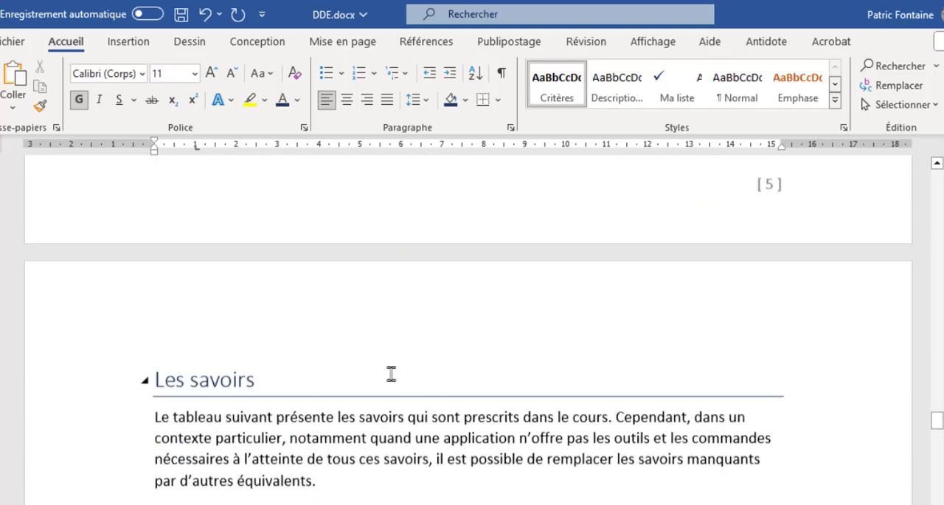
scroll(391, 374, down, 20)
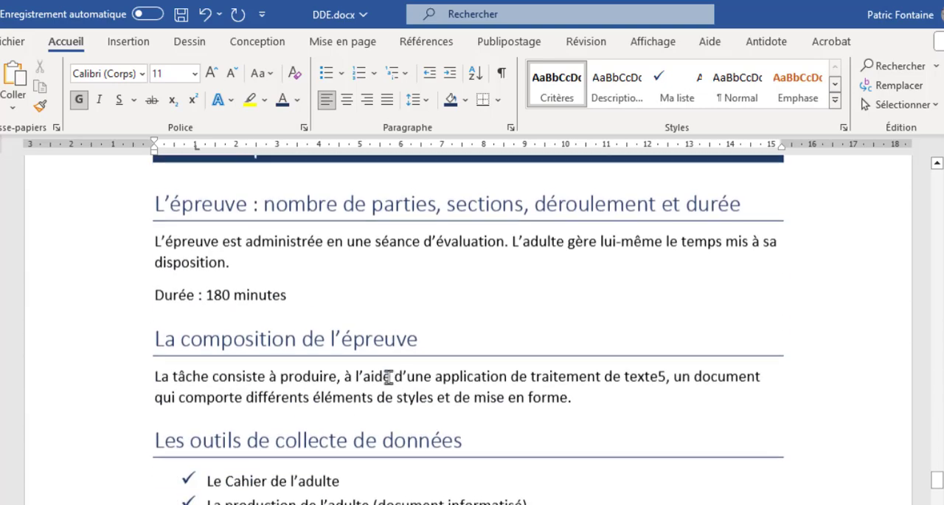
scroll(388, 377, down, 5)
click(225, 274)
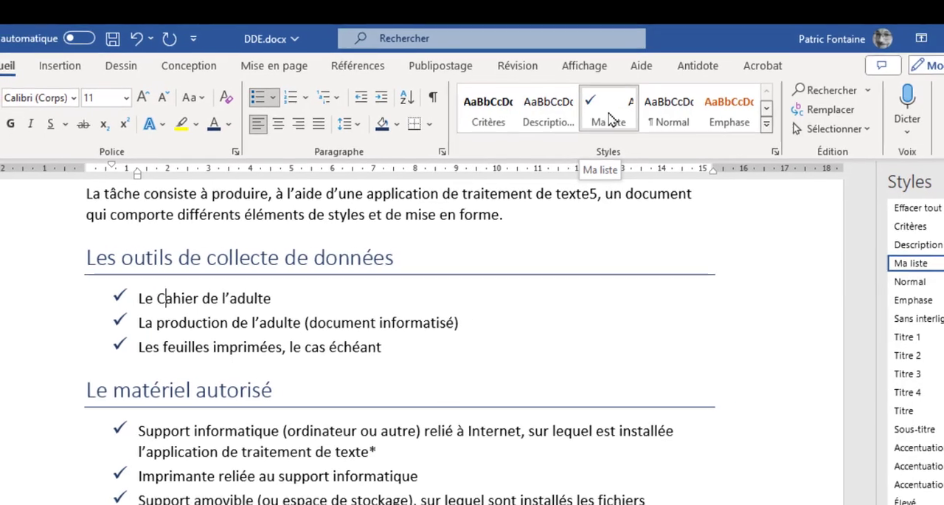
right_click(610, 118)
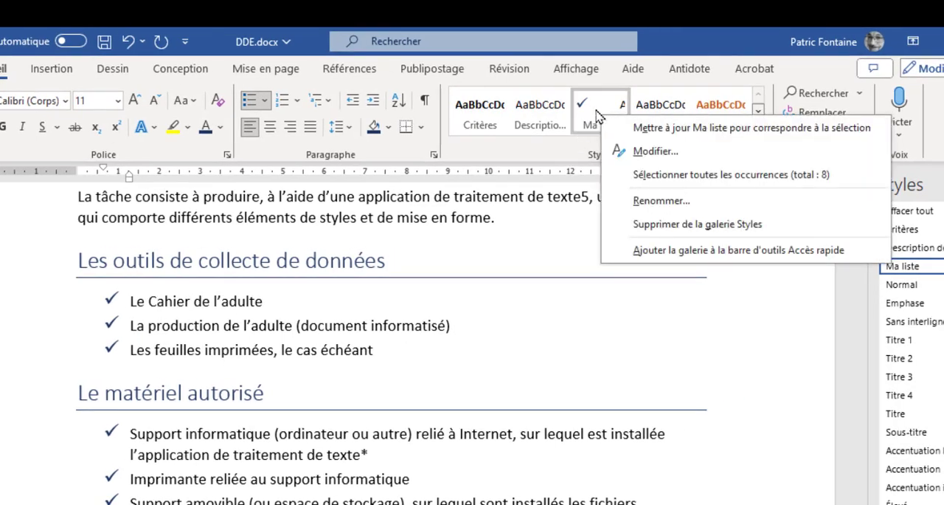
click(654, 156)
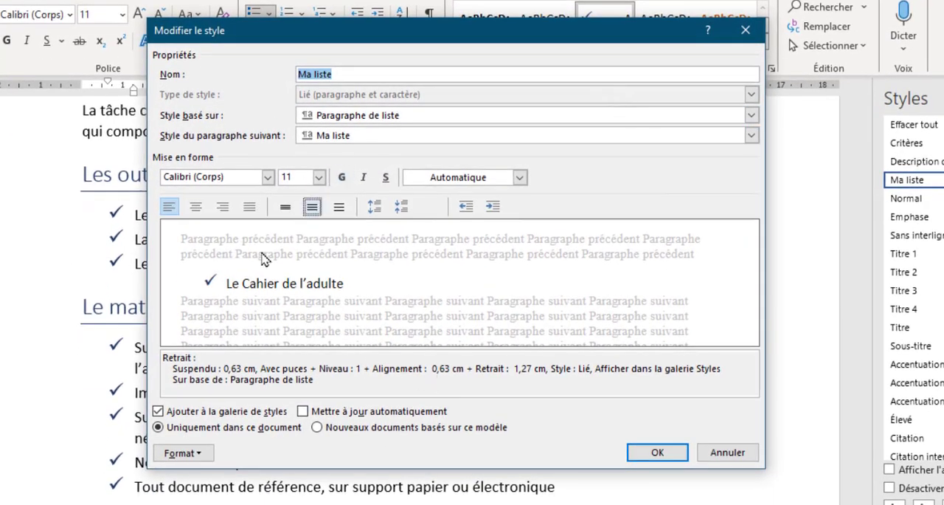
click(193, 458)
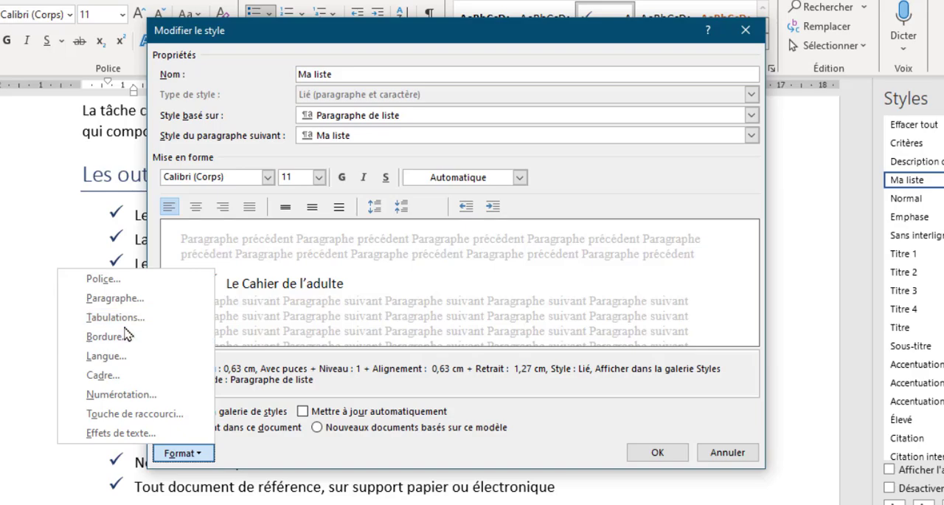
click(122, 303)
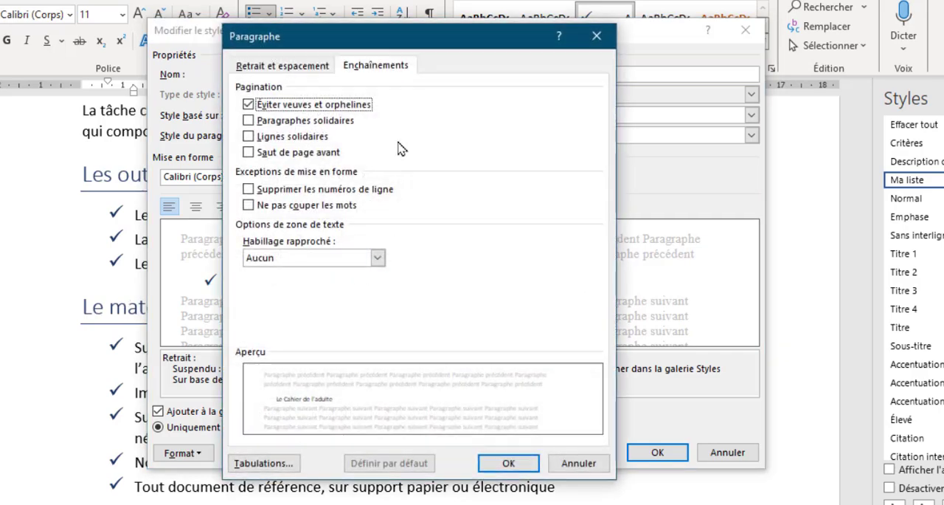
click(314, 65)
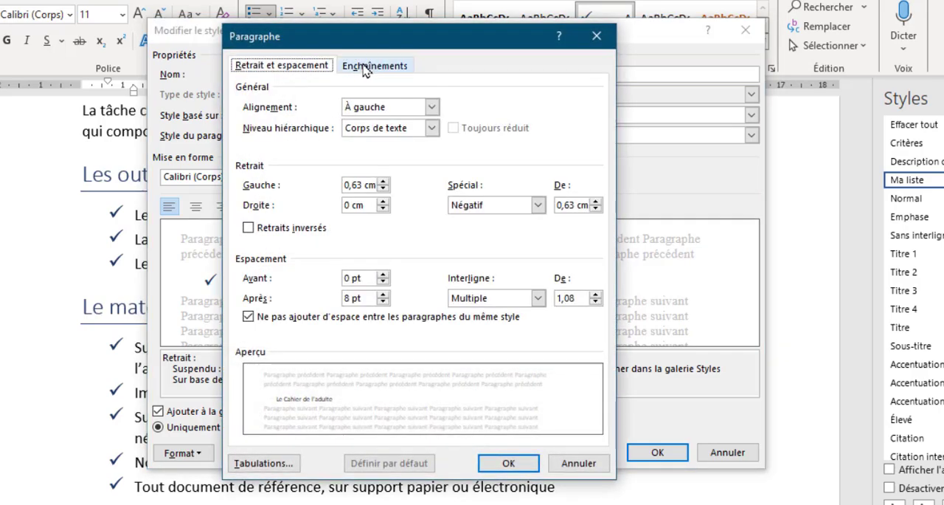
click(369, 67)
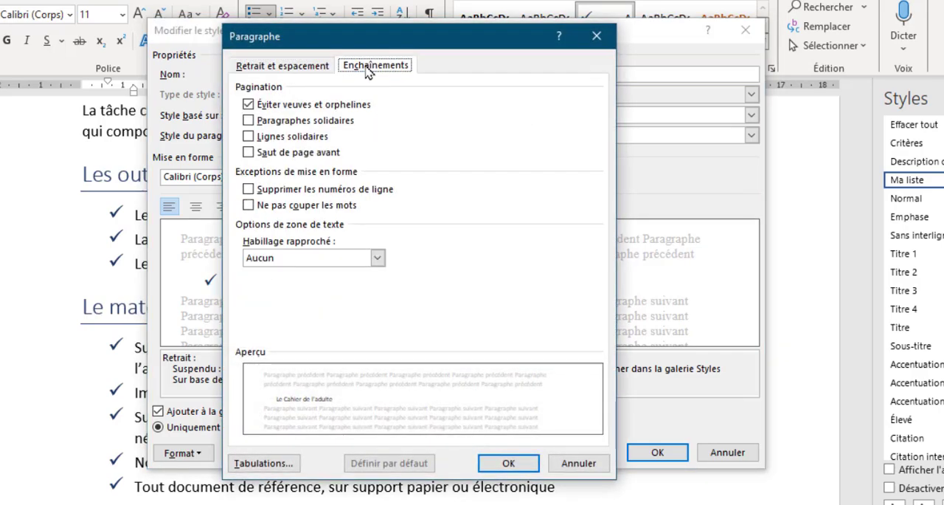
click(289, 125)
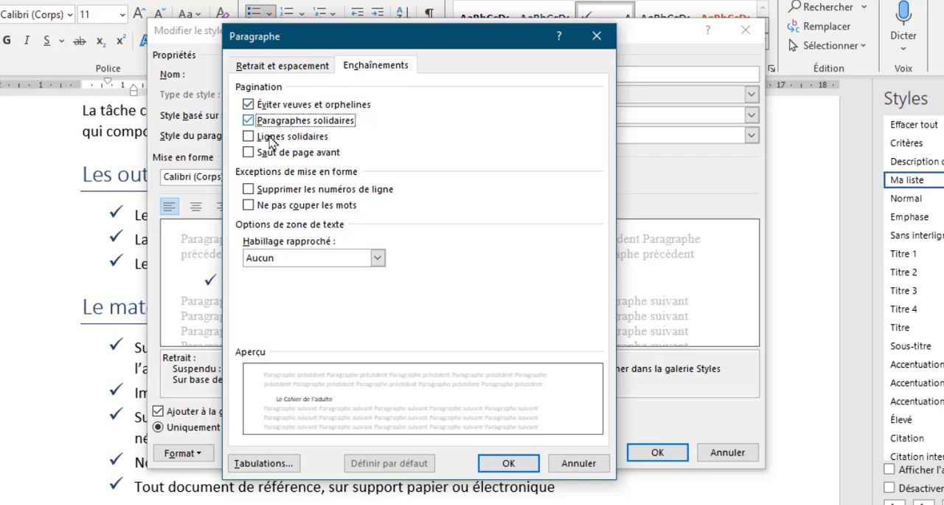
click(508, 464)
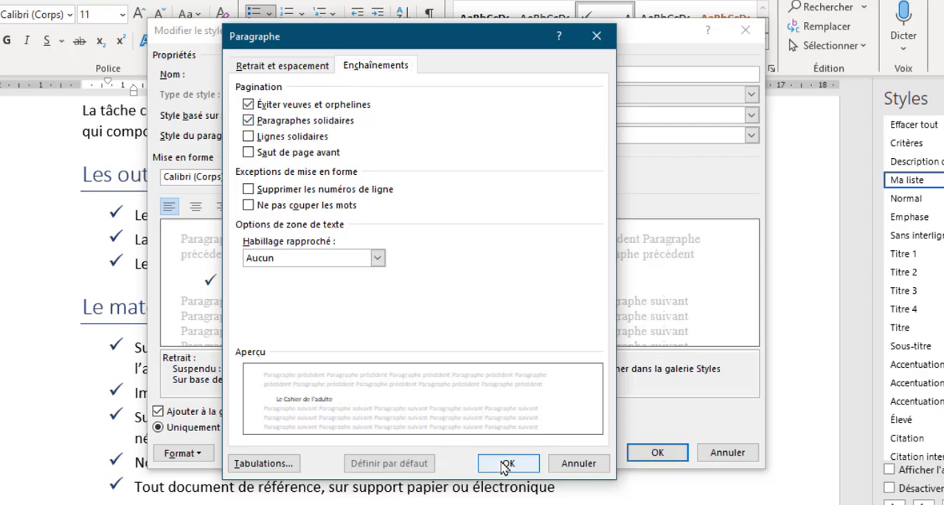
click(657, 453)
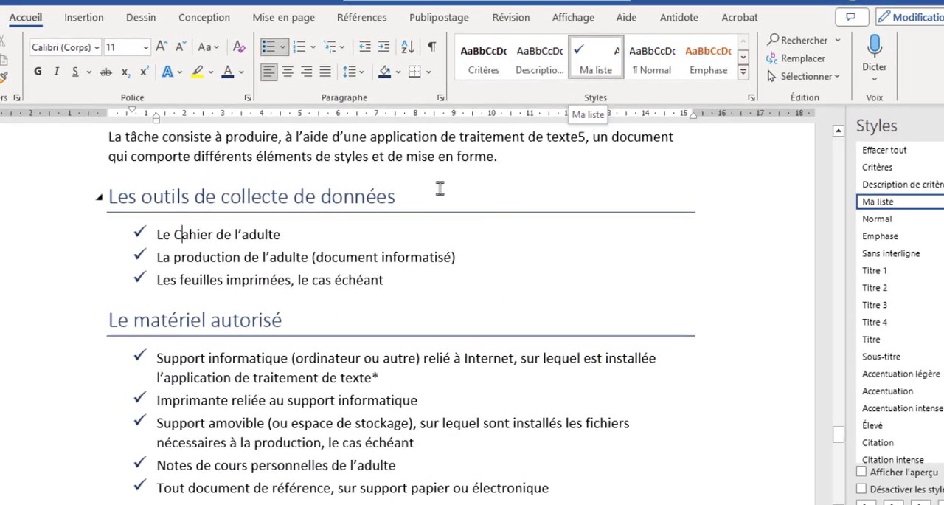
Examine the check-marked lists under "Les outils de collecte de données" and "Le matériel autorisé" and how they flow on the page
right_click(594, 55)
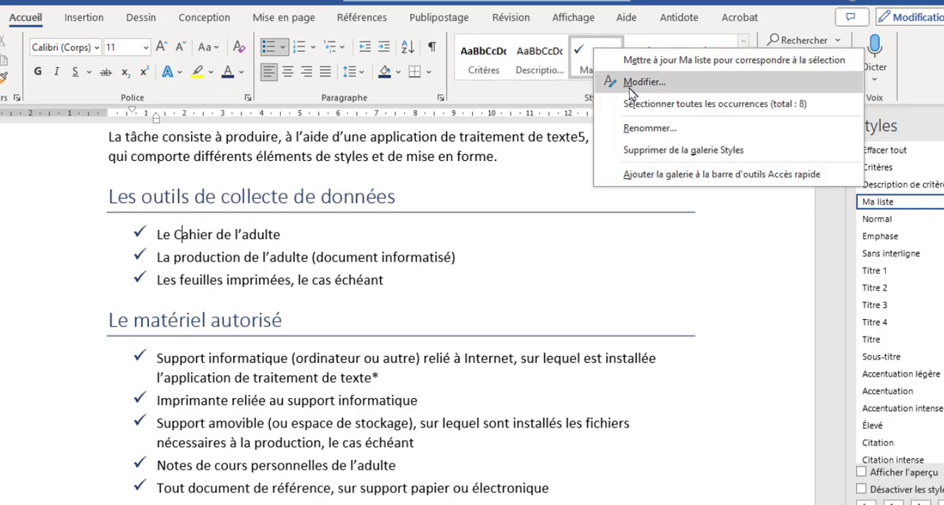
click(260, 342)
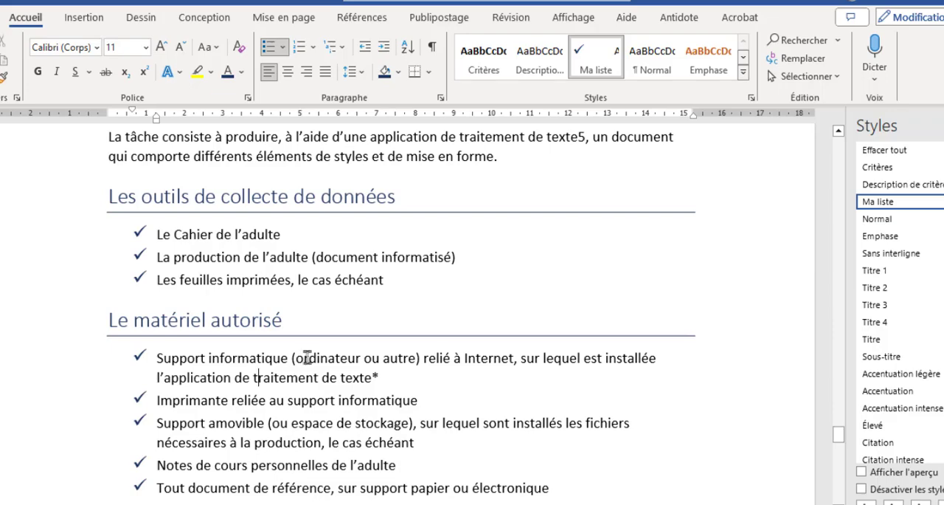
scroll(311, 420, down, 3)
scroll(309, 399, up, 3)
scroll(302, 331, down, 4)
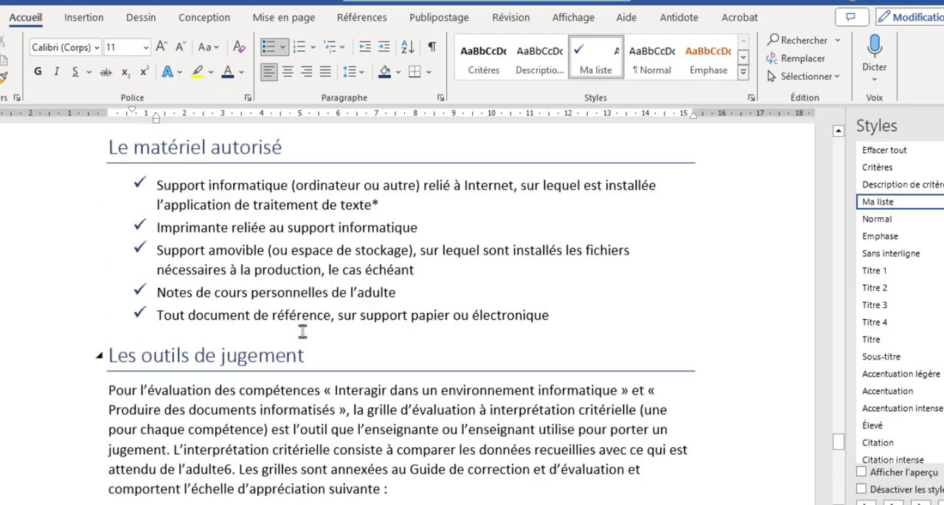
scroll(302, 332, up, 4)
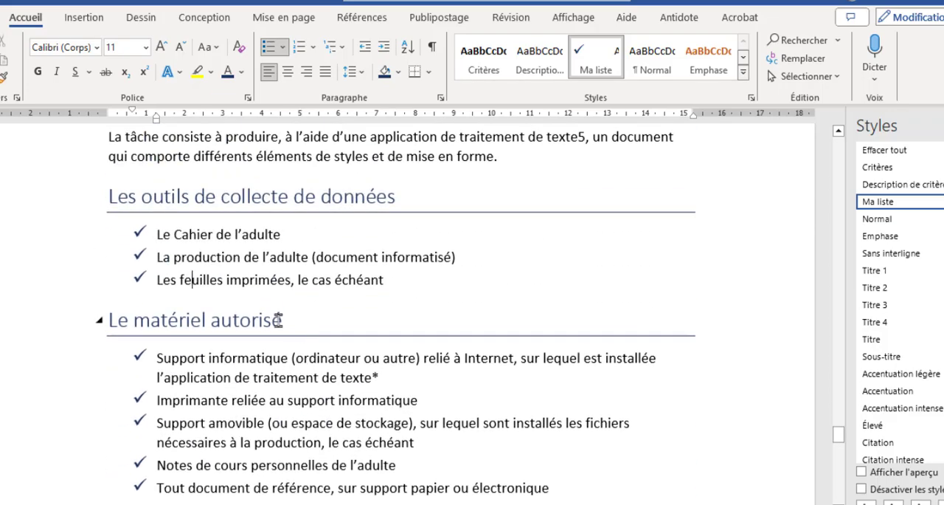
scroll(253, 369, down, 1)
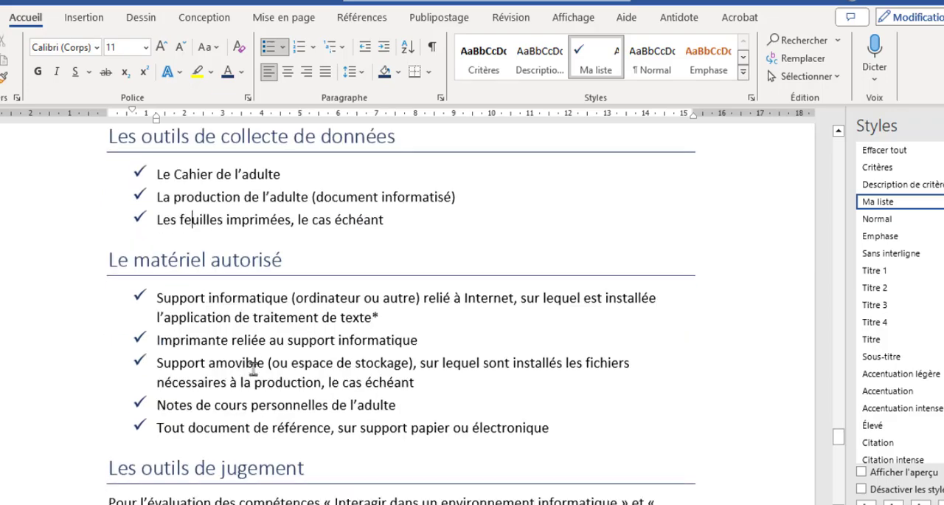
scroll(253, 369, down, 1)
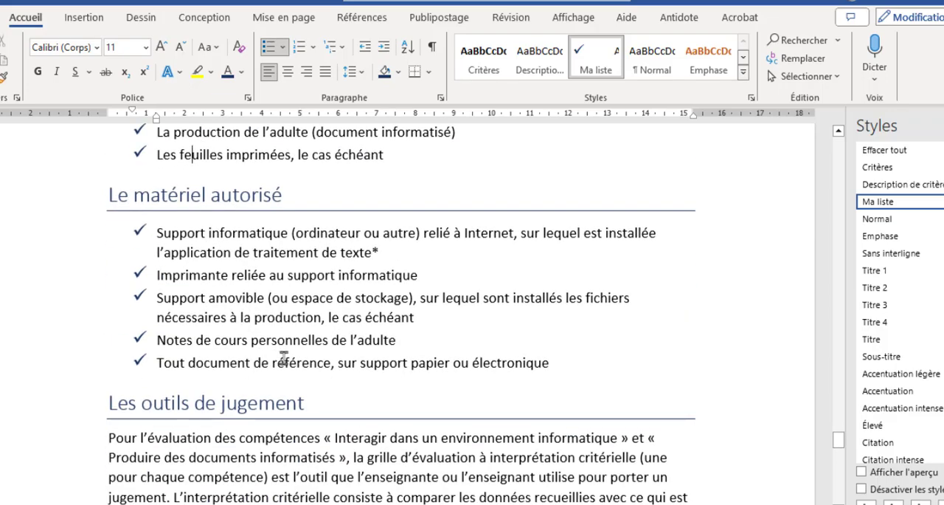
scroll(287, 345, up, 2)
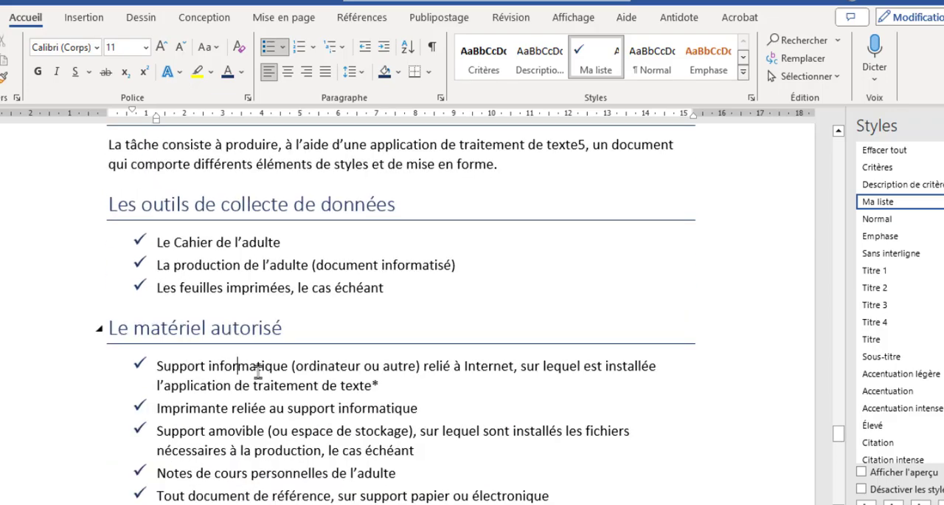
Enable the Petites majuscules font effect in the Titre 2 style used by the "Les critères d'évaluation" heading
scroll(258, 369, up, 10)
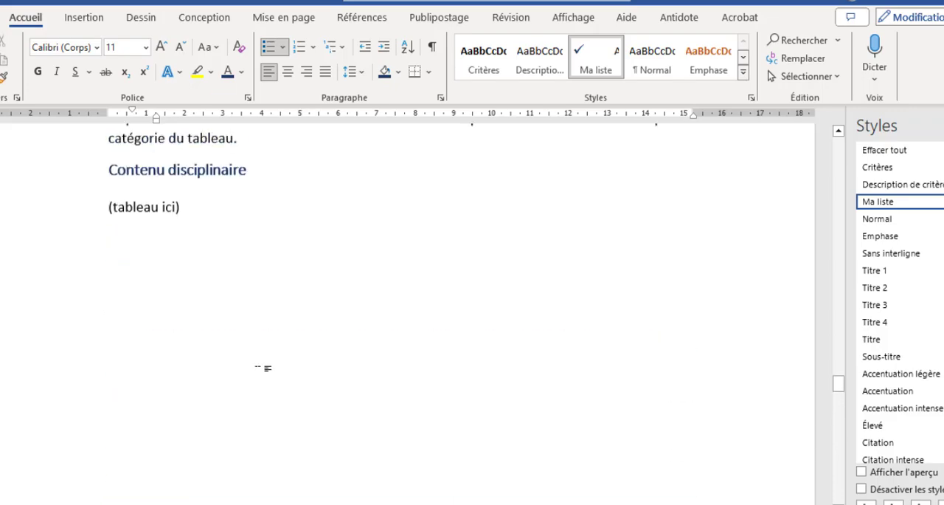
scroll(262, 367, up, 10)
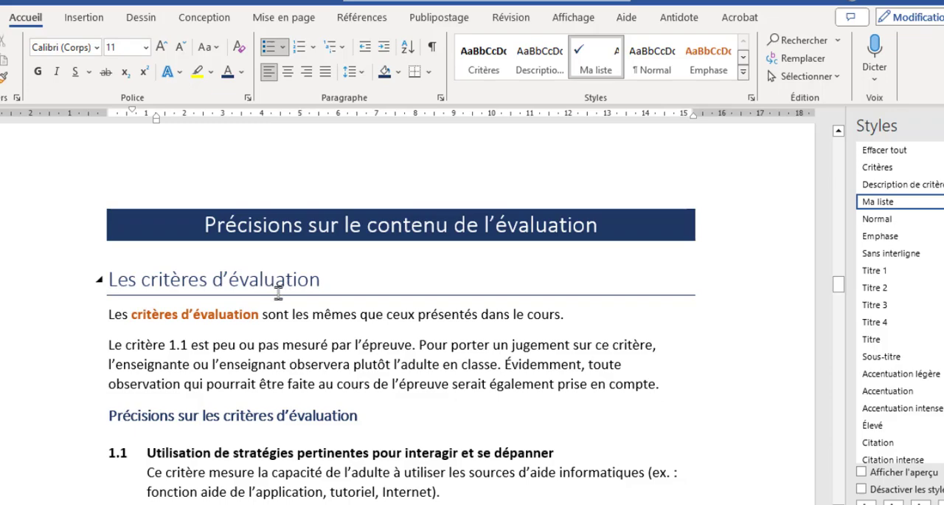
click(235, 280)
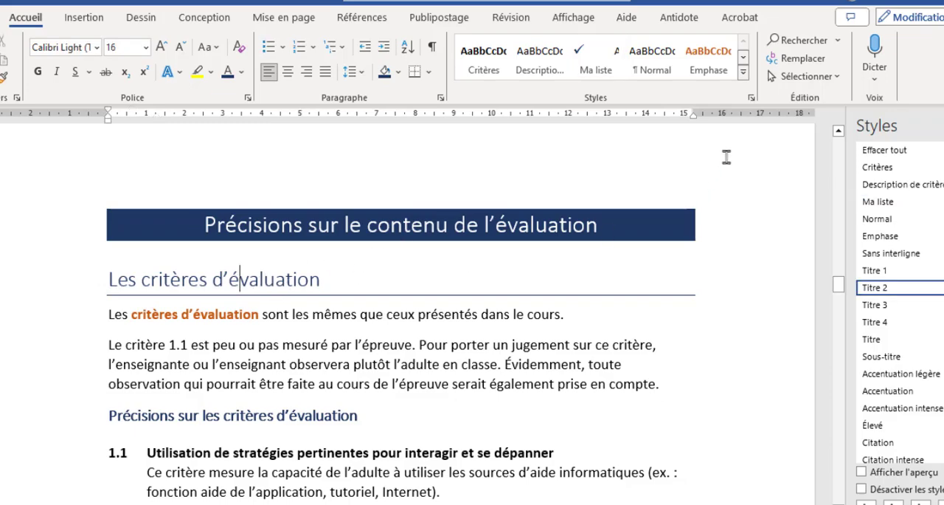
click(744, 64)
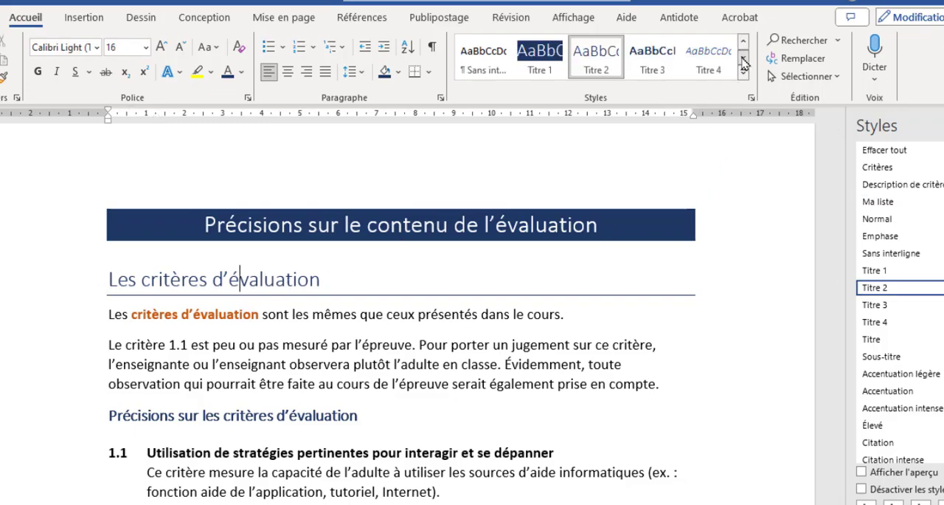
right_click(598, 63)
click(612, 84)
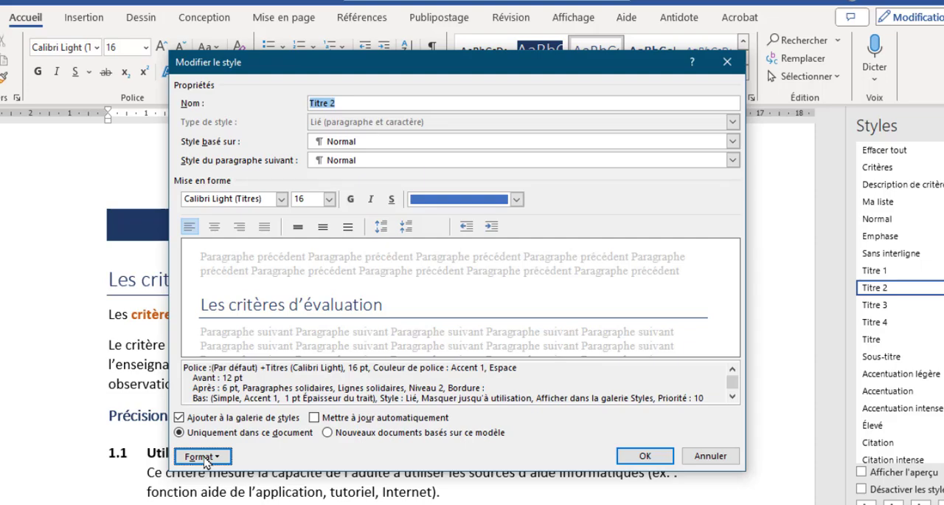
click(203, 457)
click(138, 301)
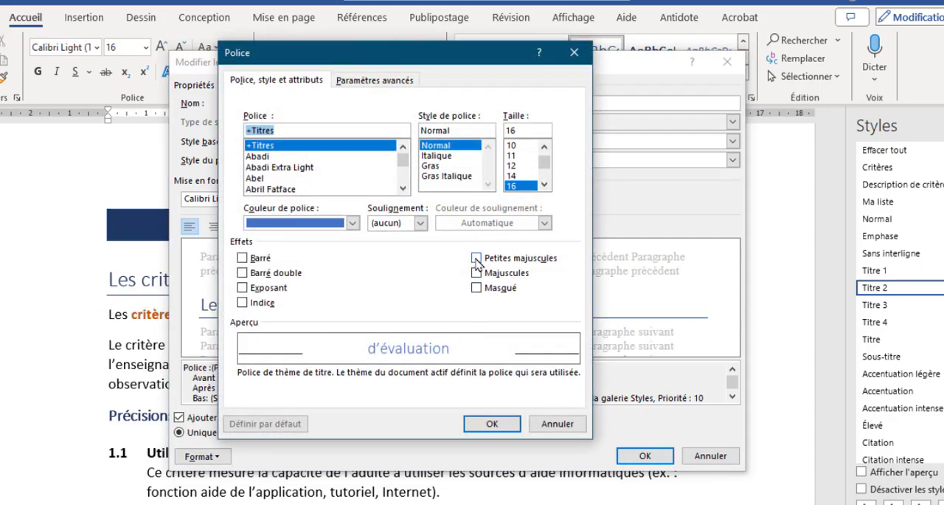
click(476, 258)
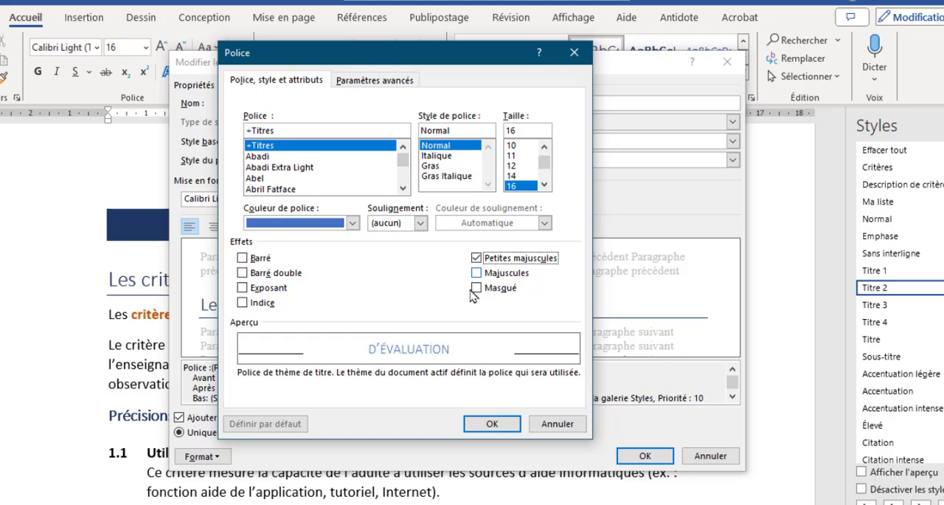
click(492, 424)
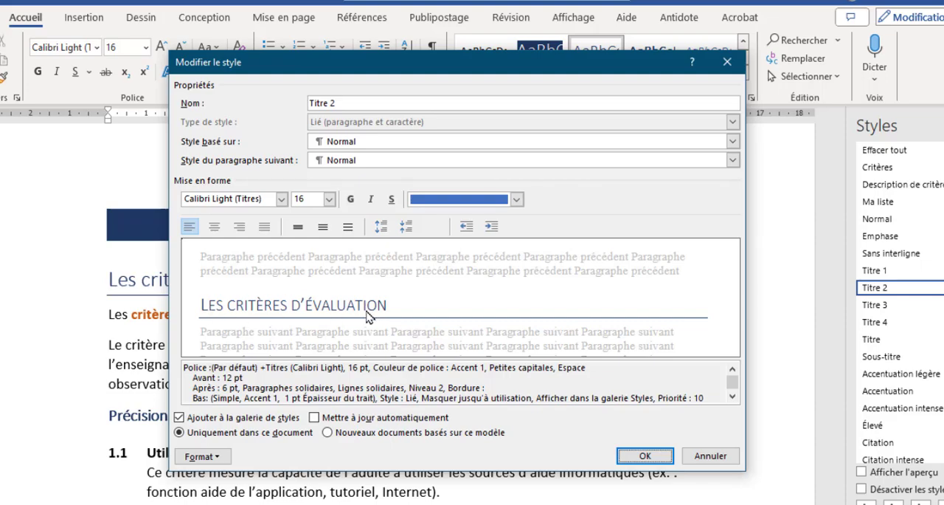
Give the Titre 2 style a ½ pt dotted border on all four sides of the paragraph and save the modified style
click(214, 457)
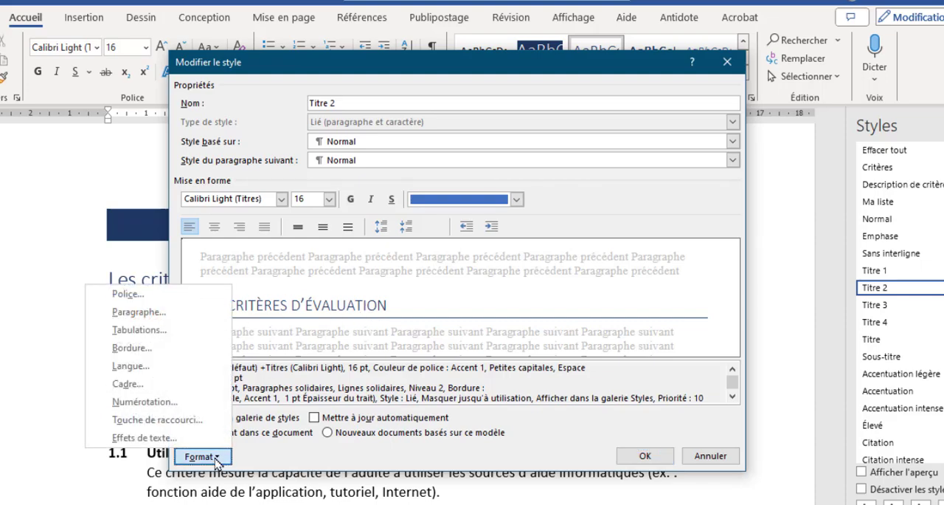
click(133, 348)
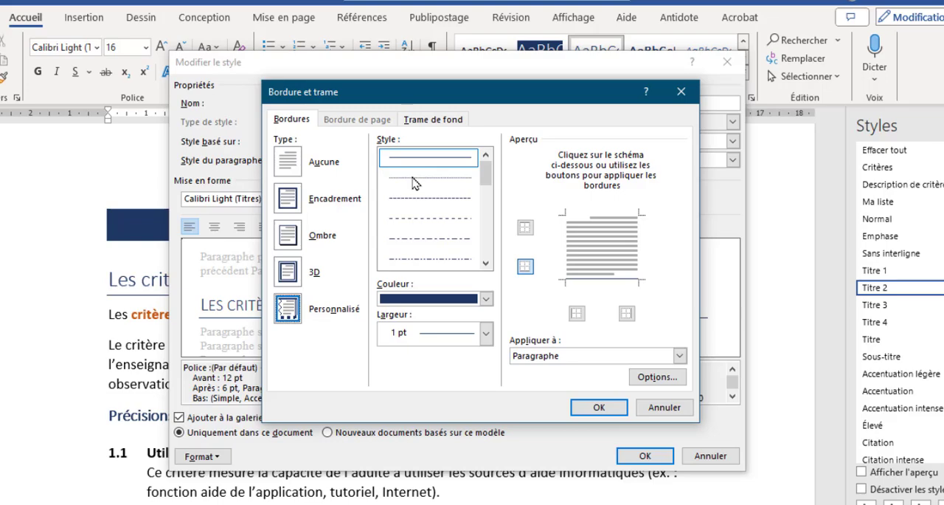
click(414, 182)
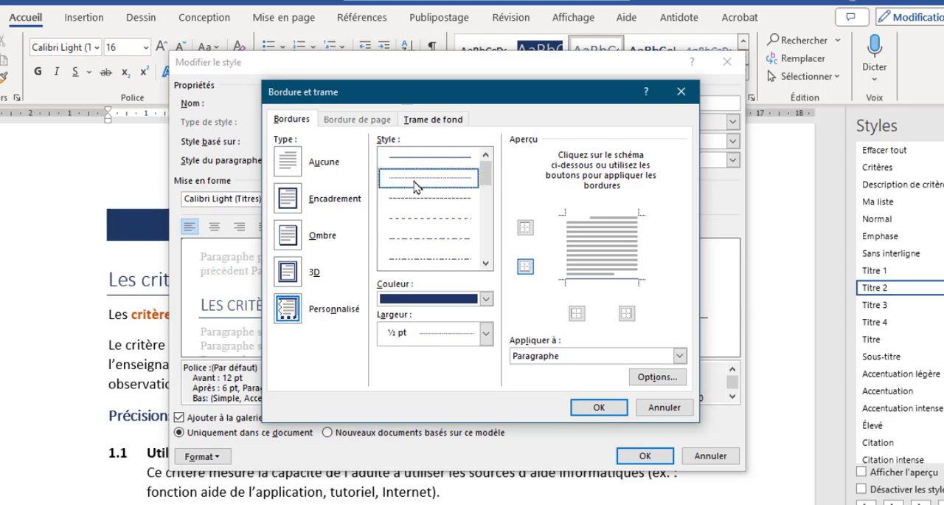
click(566, 253)
click(622, 235)
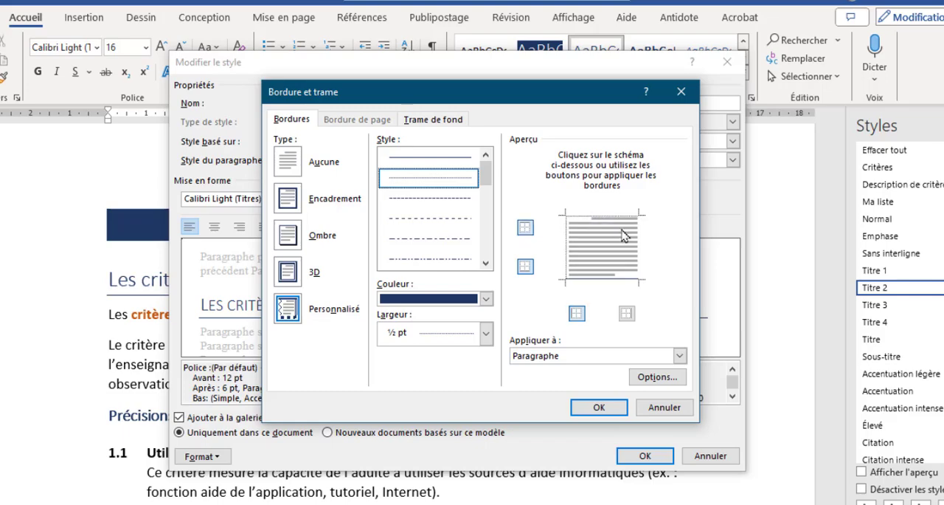
click(639, 245)
click(611, 281)
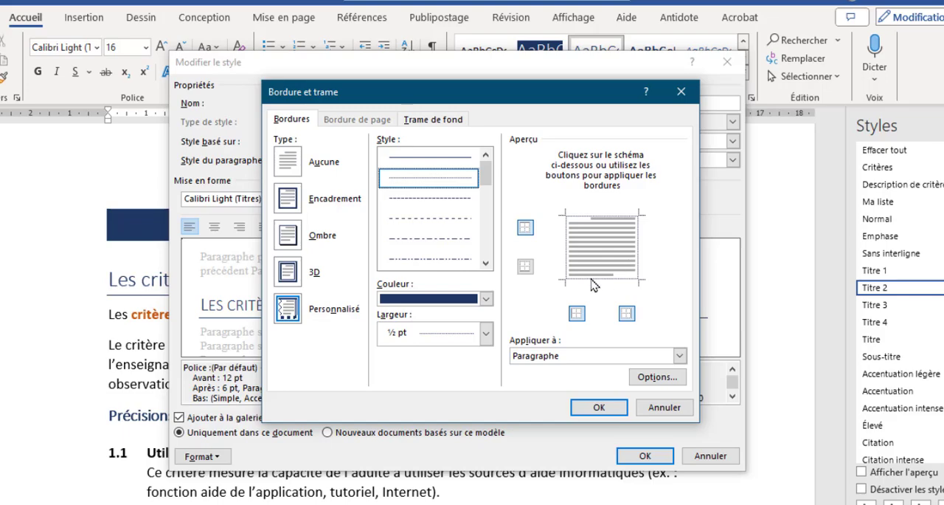
click(596, 407)
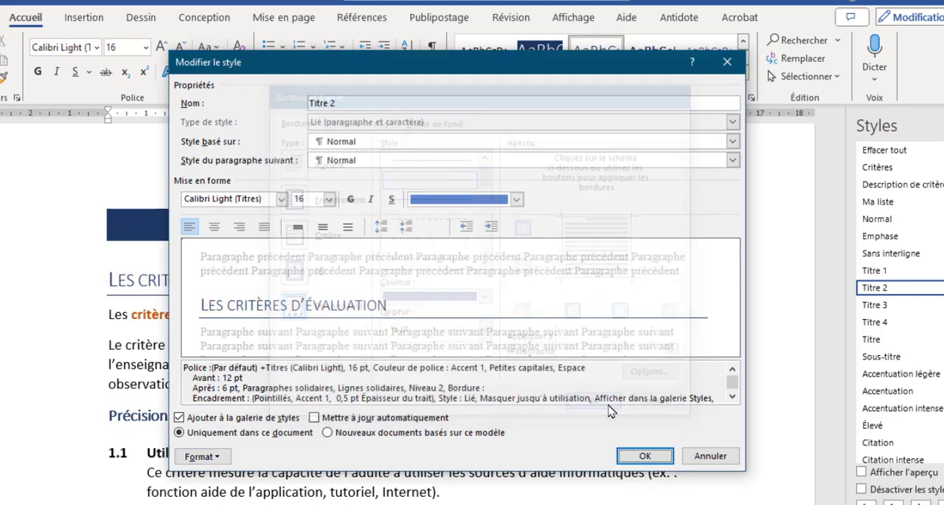
click(633, 453)
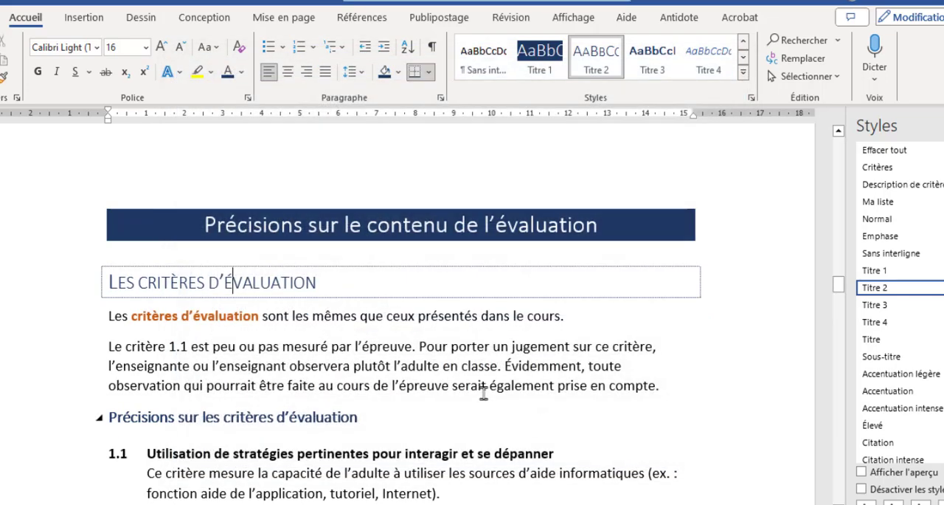
Examine the Titre 2 formatting on the section headings and the font colour palette for "La maîtrise des connaissances"
click(165, 281)
scroll(231, 279, down, 3)
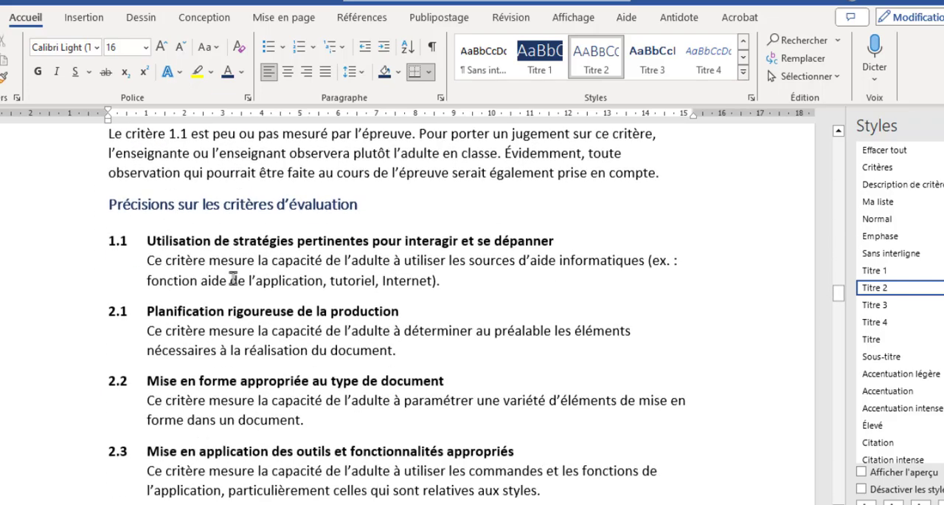
scroll(233, 279, down, 5)
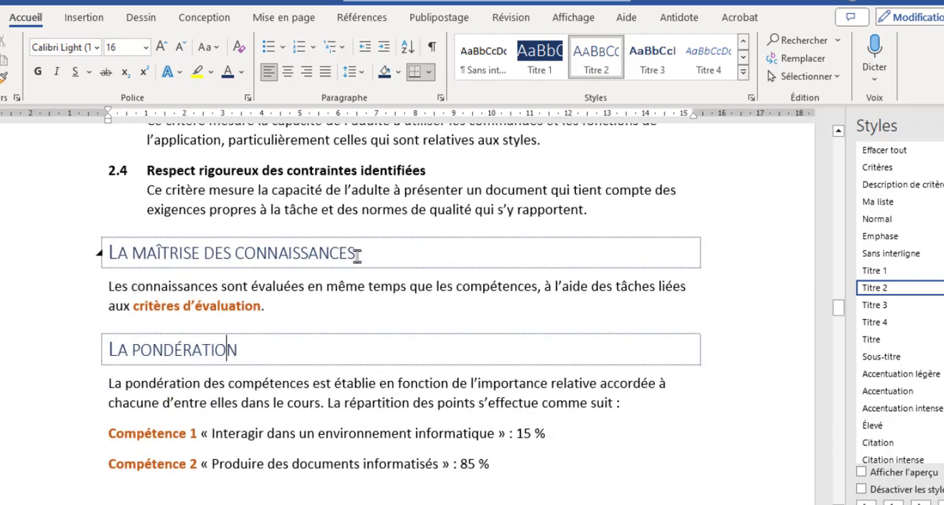
scroll(240, 339, down, 1)
scroll(240, 340, up, 1)
click(156, 254)
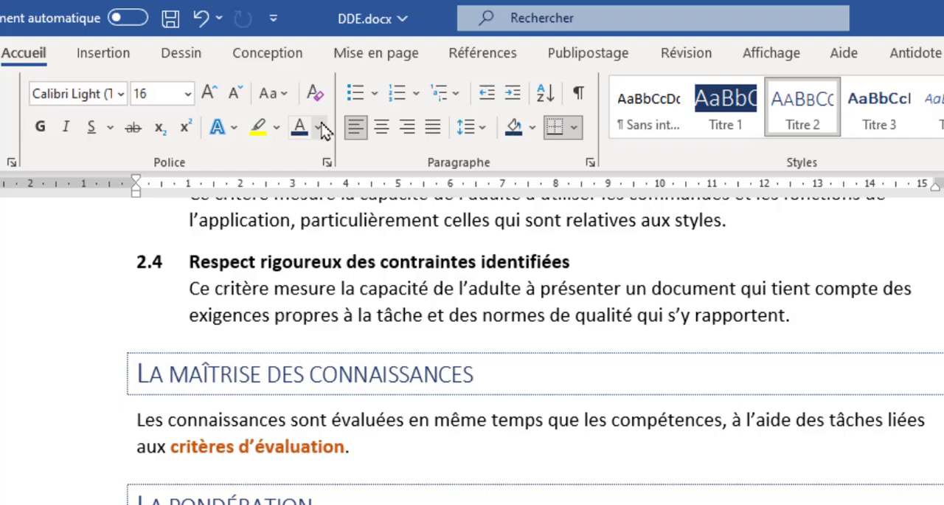
click(242, 72)
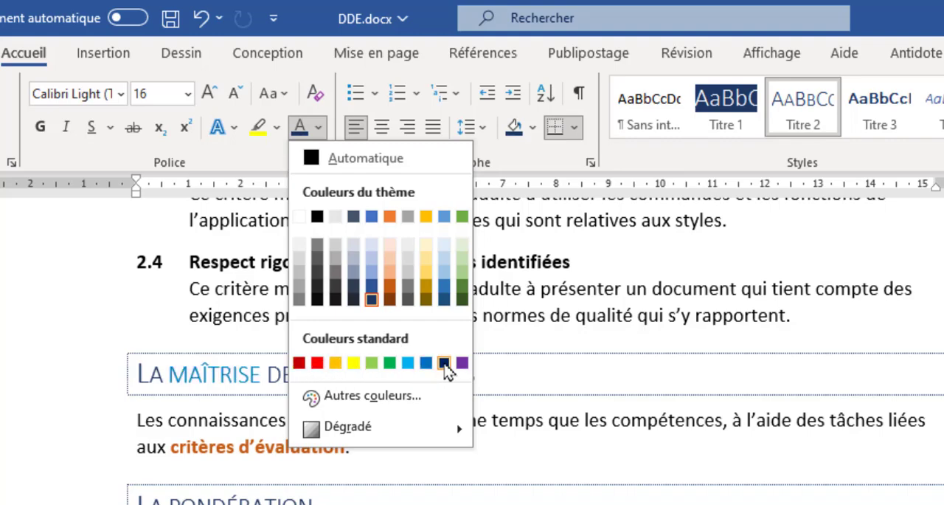
click(541, 311)
Colour the word "connaissances" in the heading "La maîtrise des connaissances" with the standard red
double_click(362, 376)
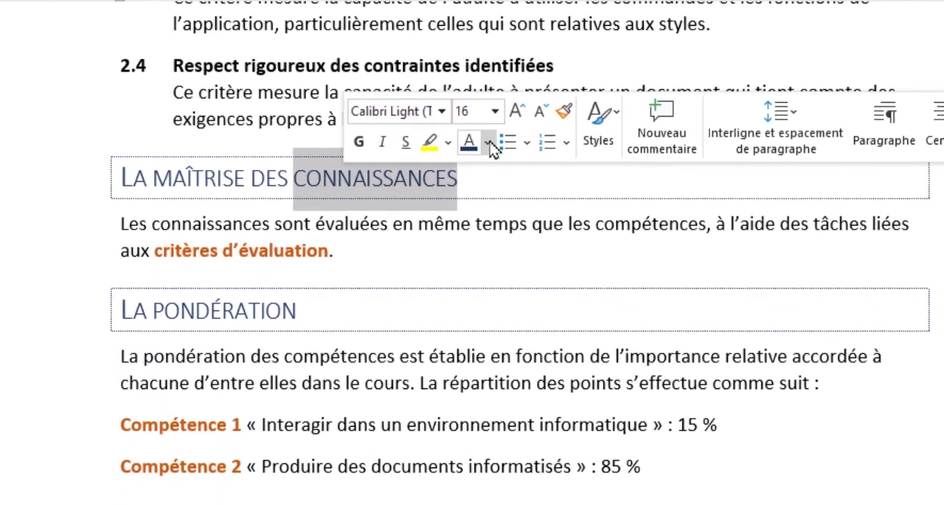
click(489, 142)
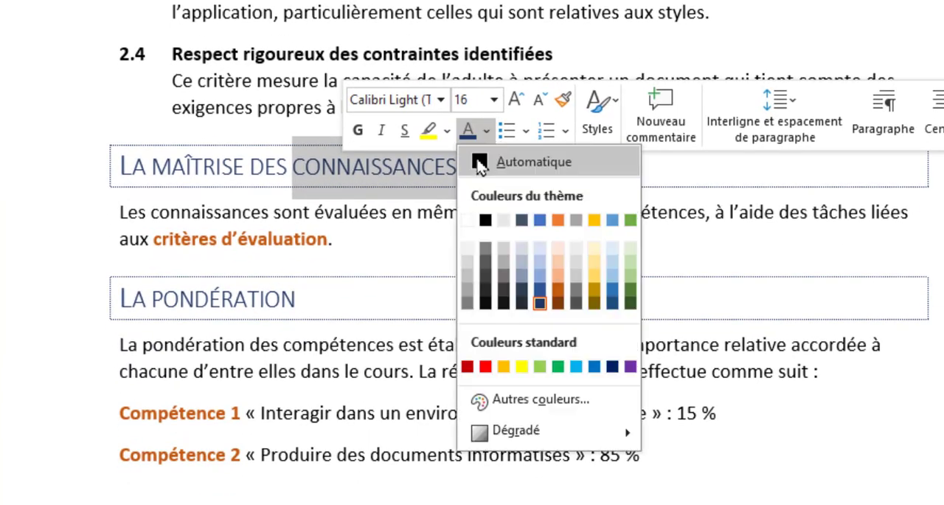
click(486, 367)
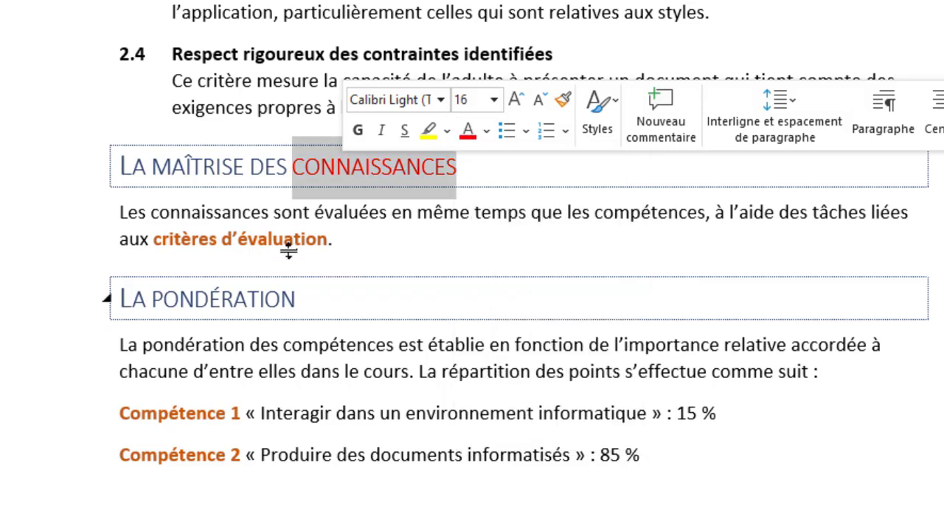
Review the theme font colours offered for the blue part of the heading "La maîtrise des connaissances"
click(265, 169)
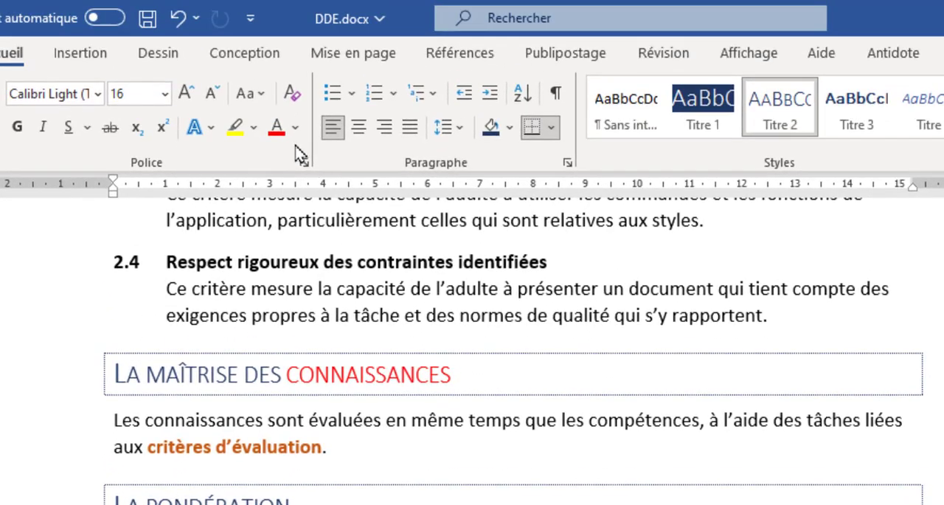
click(298, 128)
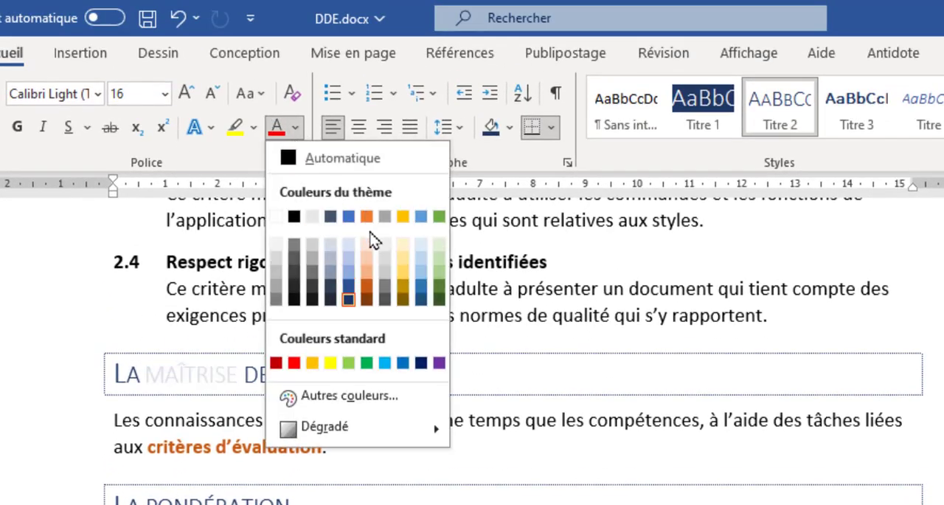
key(Escape)
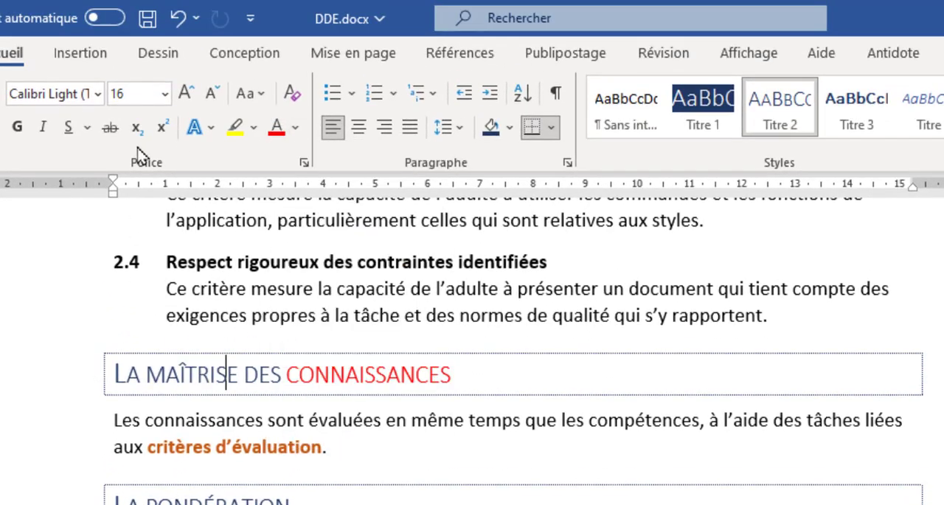
Apply the Berlin theme to the document and check its effect on the headings and the red word
click(243, 61)
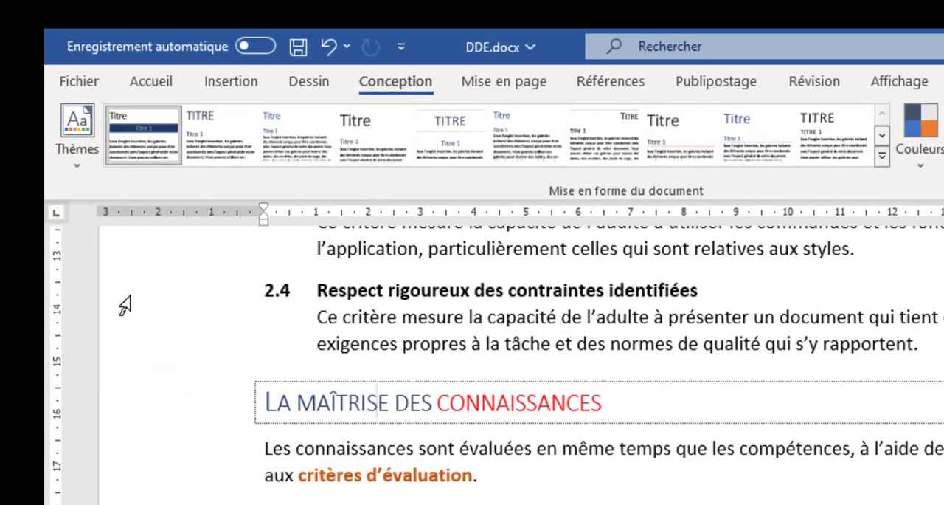
click(74, 176)
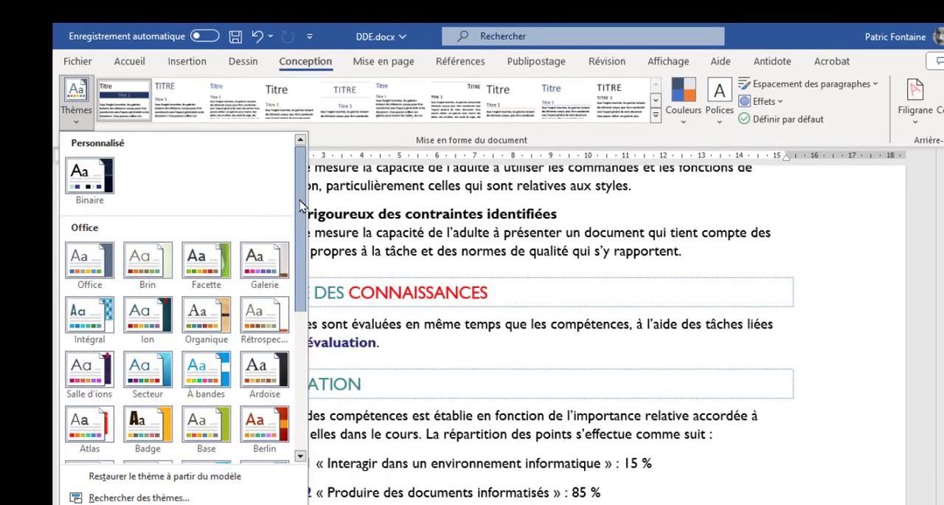
drag(300, 205, 300, 308)
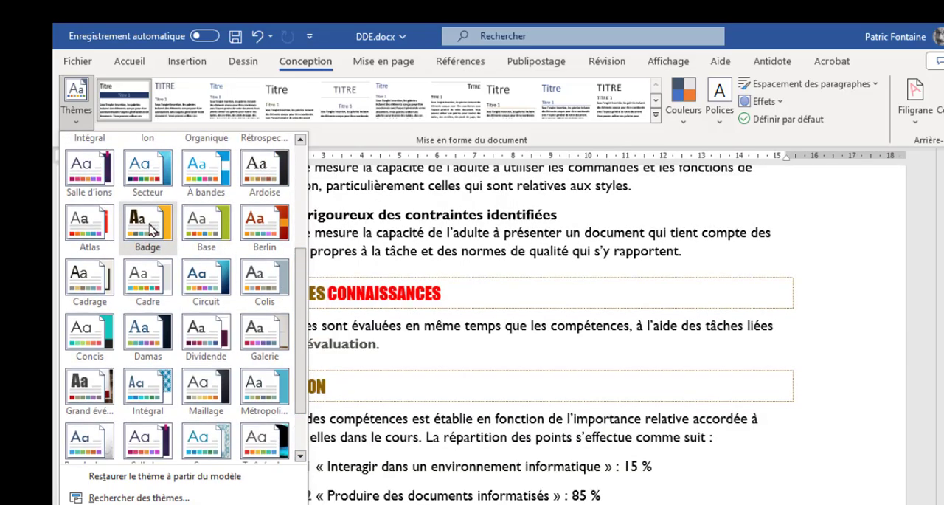
click(264, 233)
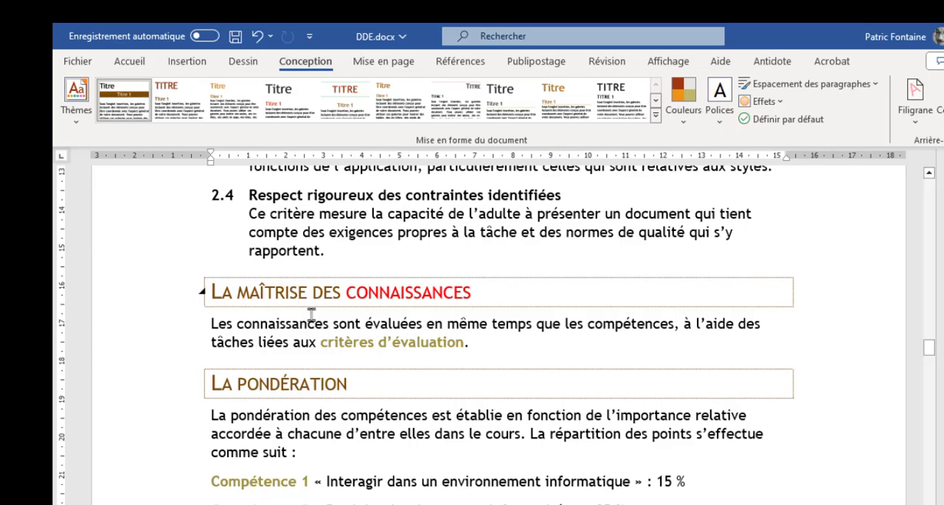
scroll(301, 272, up, 15)
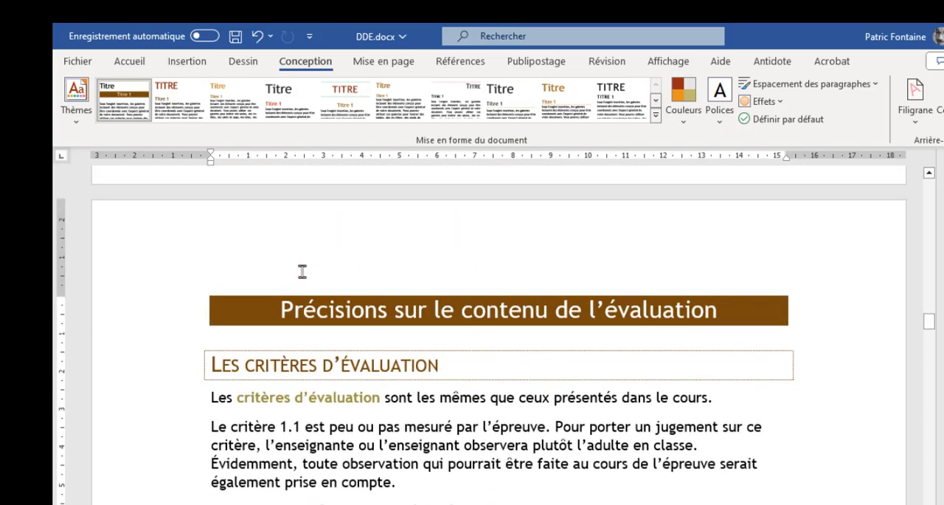
scroll(302, 272, down, 12)
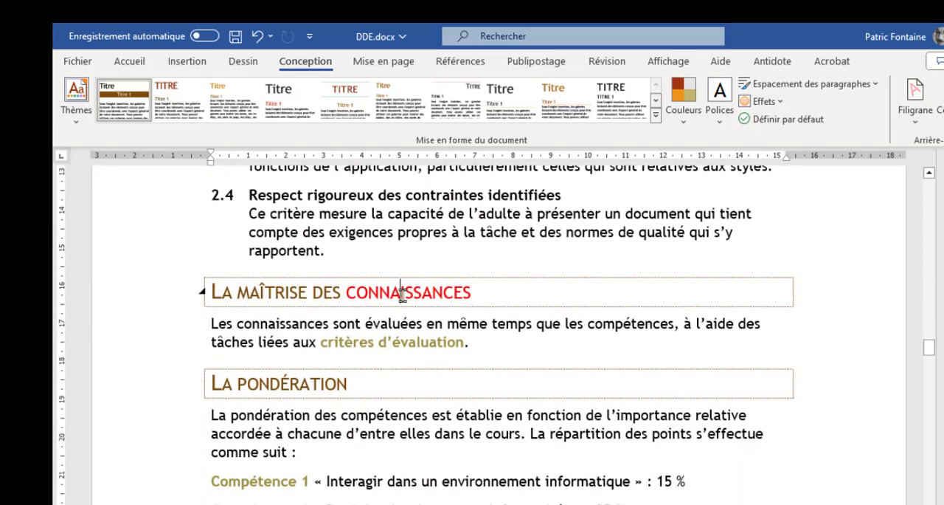
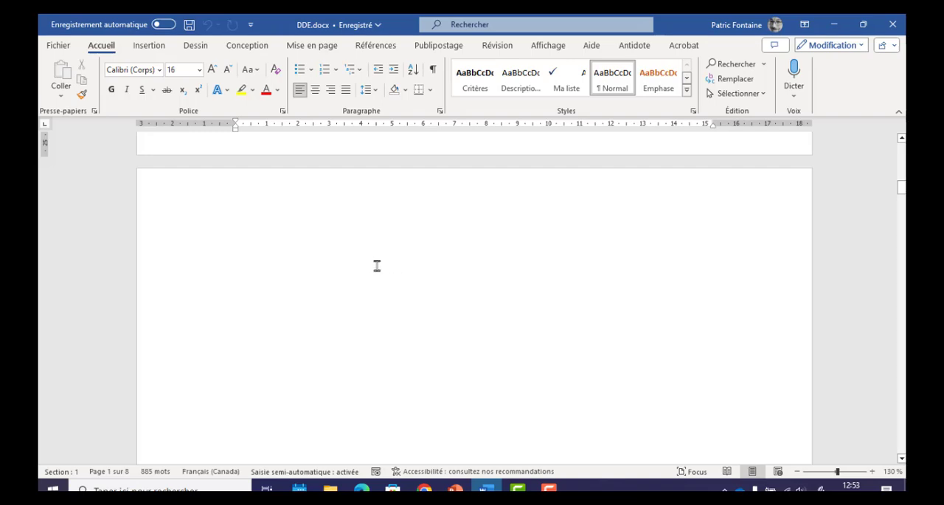
Place the cursor before the page break on blank page 2, showing the formatting marks to find it and hiding them again
click(416, 250)
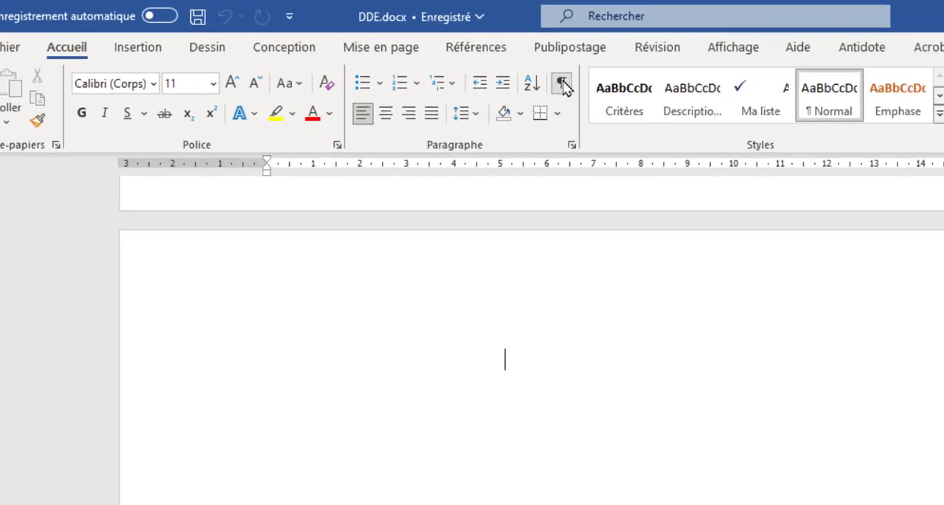
click(561, 85)
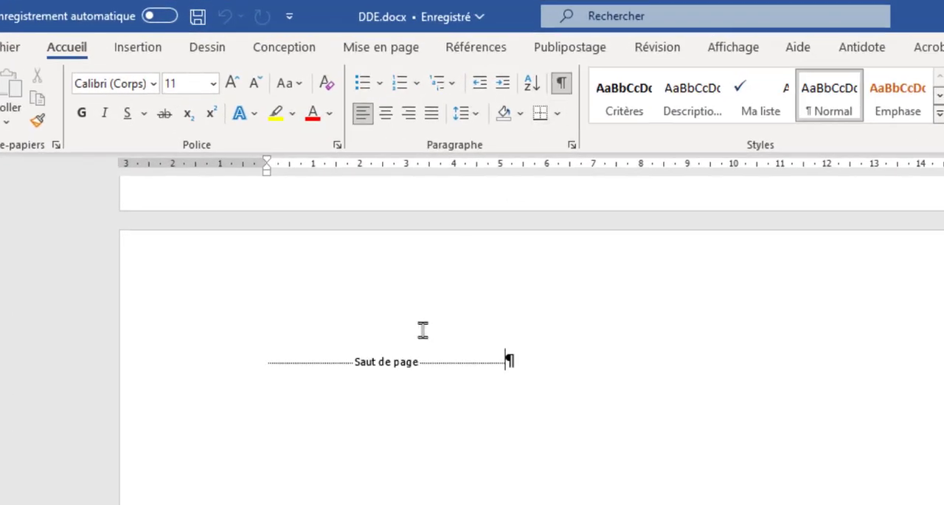
click(265, 361)
click(562, 86)
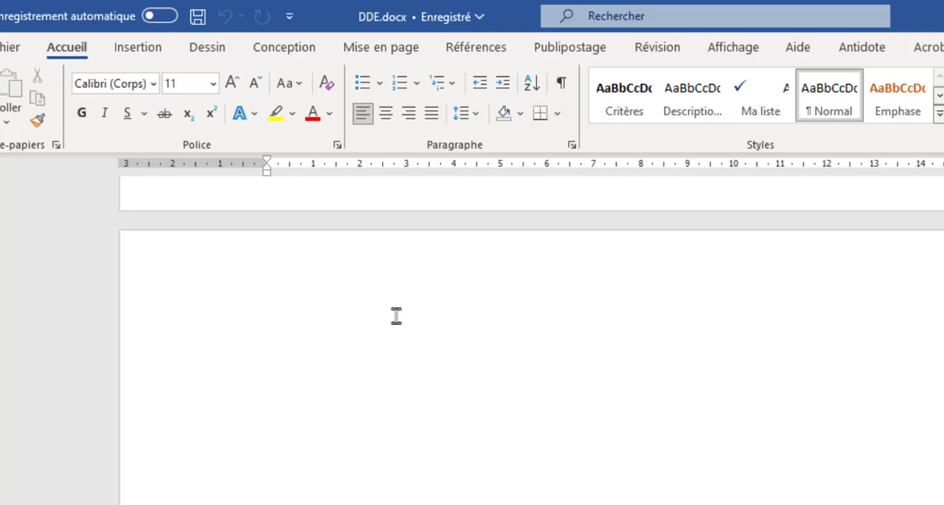
Insert the predefined Table automatique 1 table of contents on page 2 and check its entries and page numbers
click(477, 46)
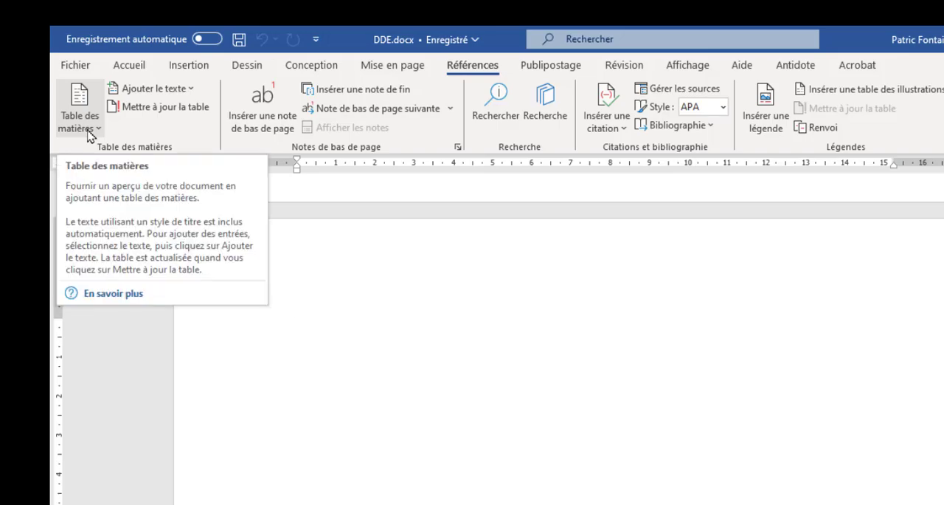
click(88, 129)
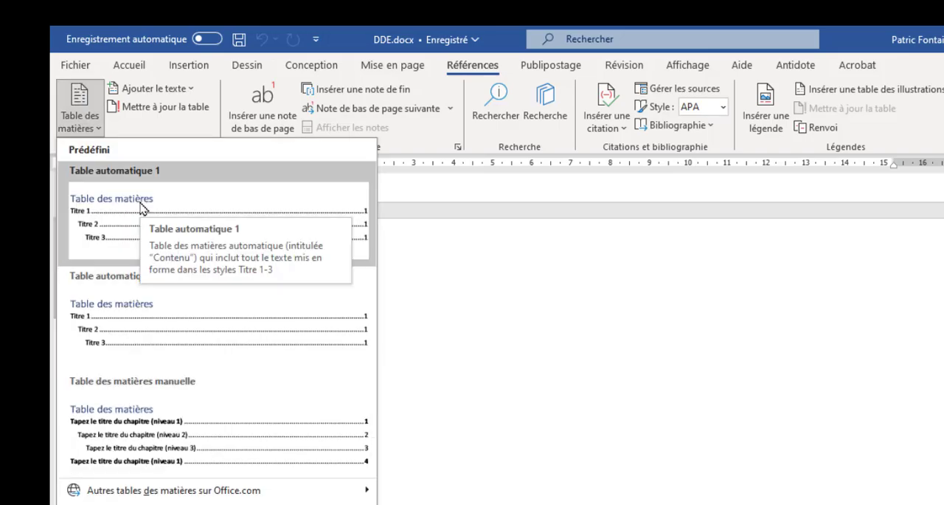
click(122, 237)
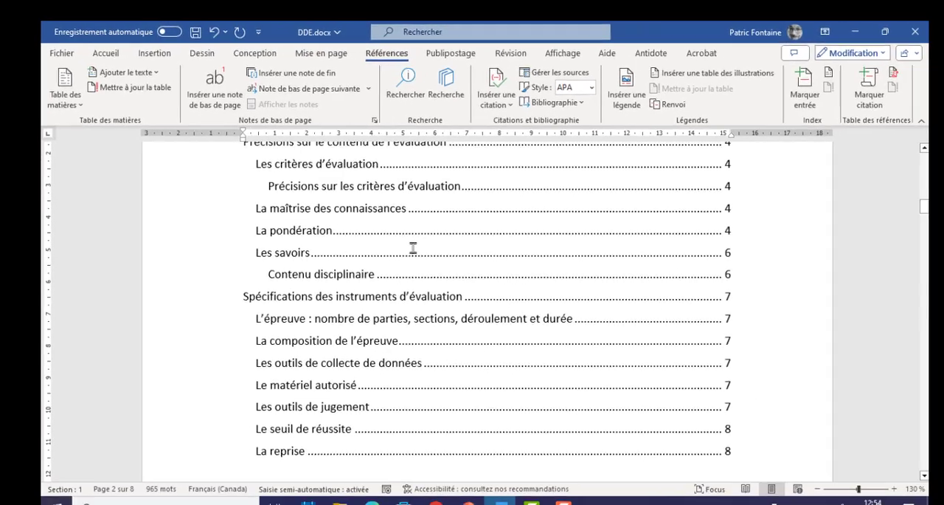
scroll(410, 247, up, 3)
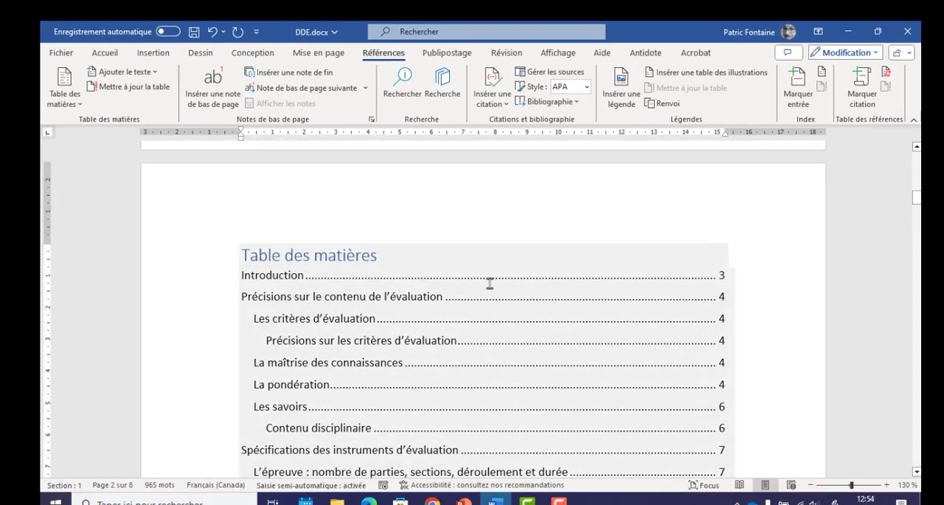
scroll(354, 278, down, 2)
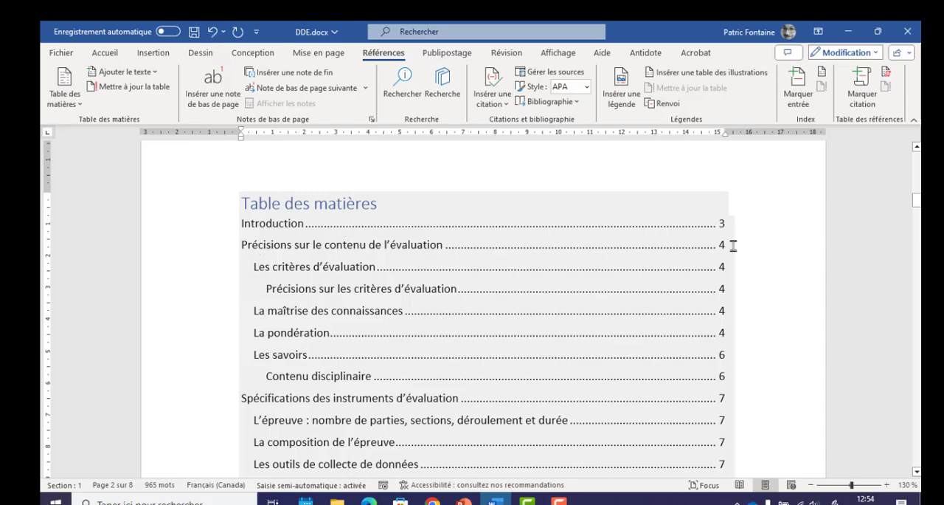
scroll(329, 308, down, 5)
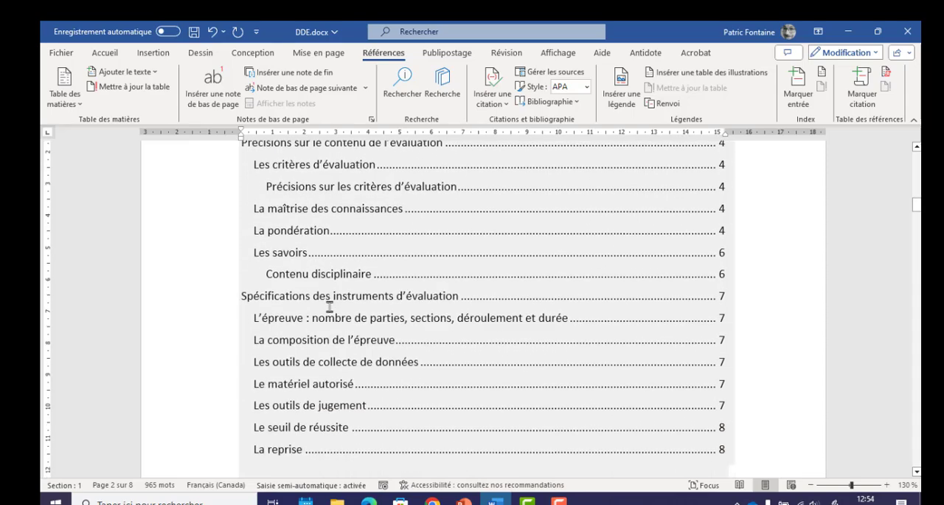
scroll(331, 425, up, 6)
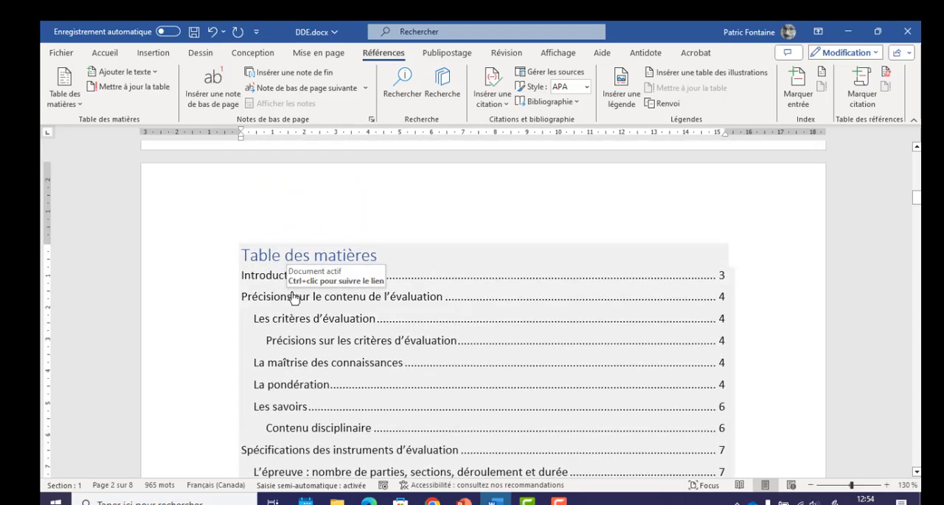
Follow the table of contents link "Précisions sur les critères d'évaluation" to its heading in the document
click(290, 346)
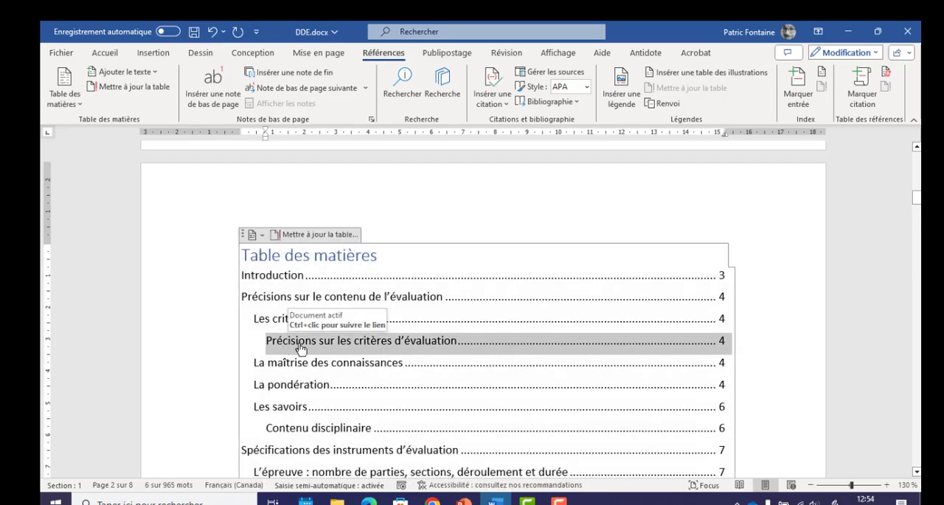
ctrl+click(296, 348)
scroll(307, 343, down, 3)
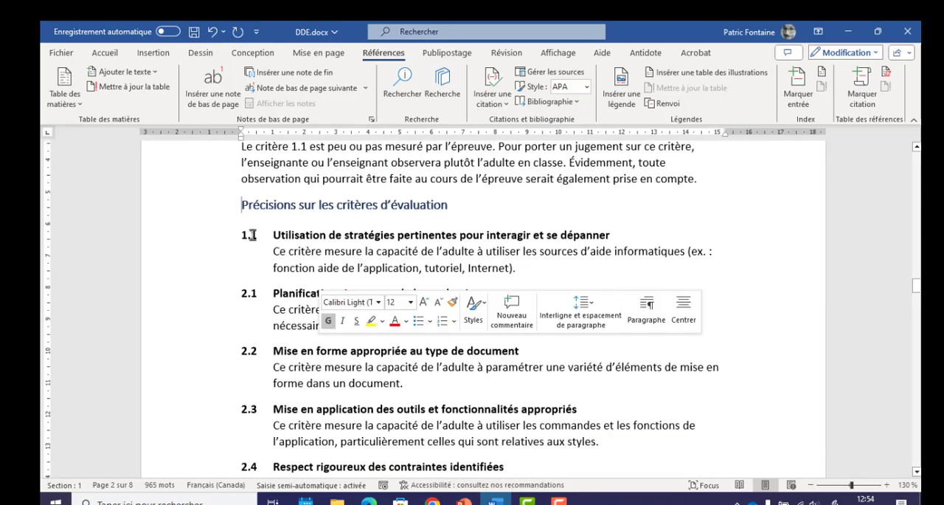
scroll(662, 265, up, 20)
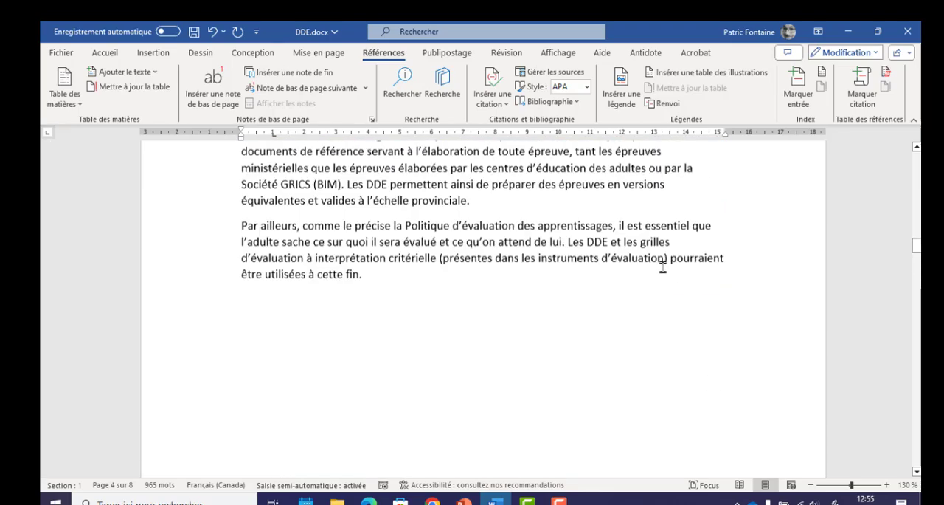
Undo the insertion of the automatic table of contents on page 2
scroll(661, 266, up, 5)
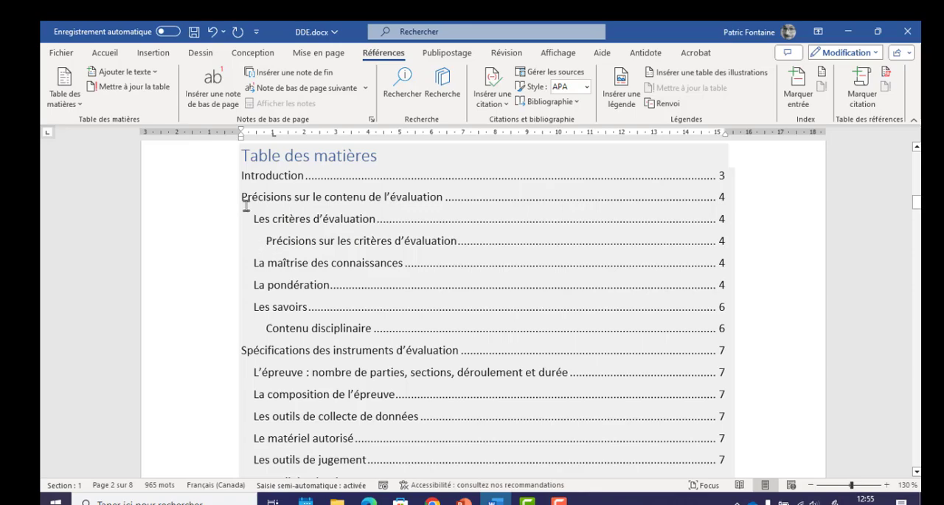
scroll(300, 205, up, 1)
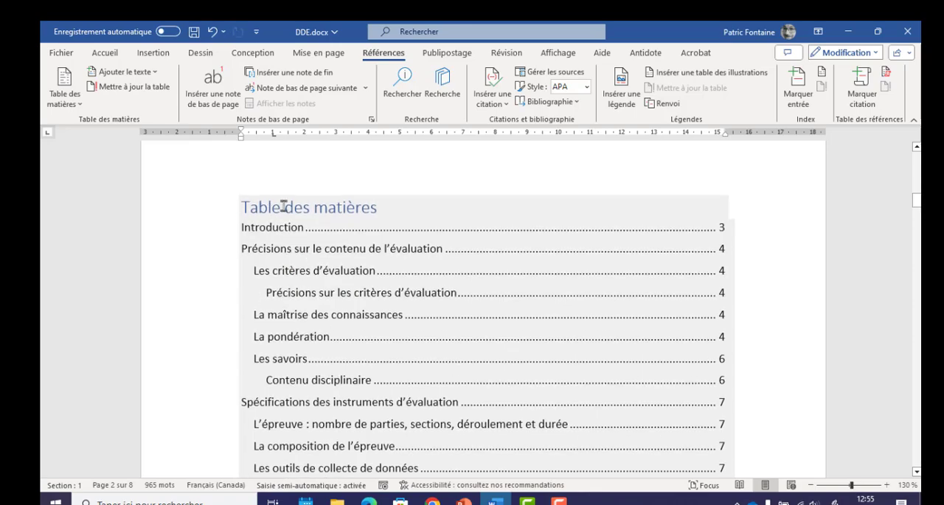
key(ctrl+z)
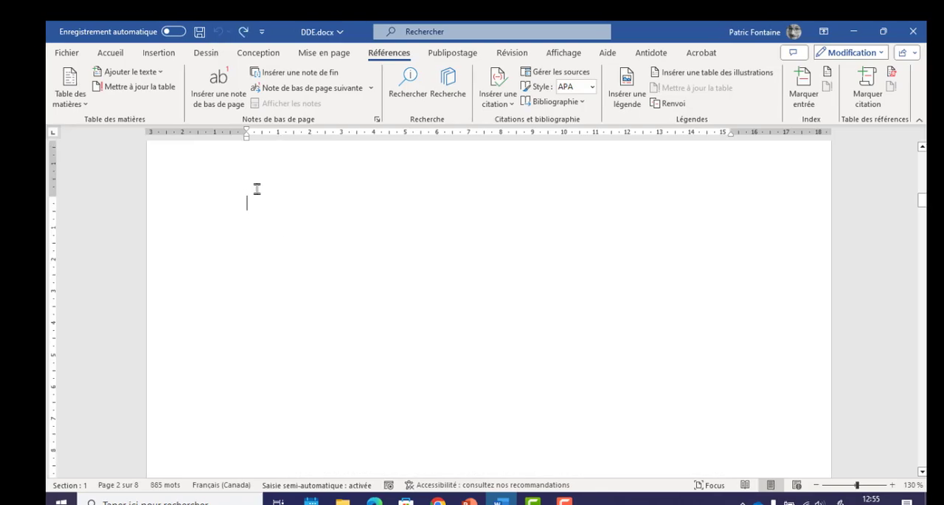
Enter the title "Table des matières" at the start of page 2 and begin a new paragraph below it
scroll(325, 220, up, 1)
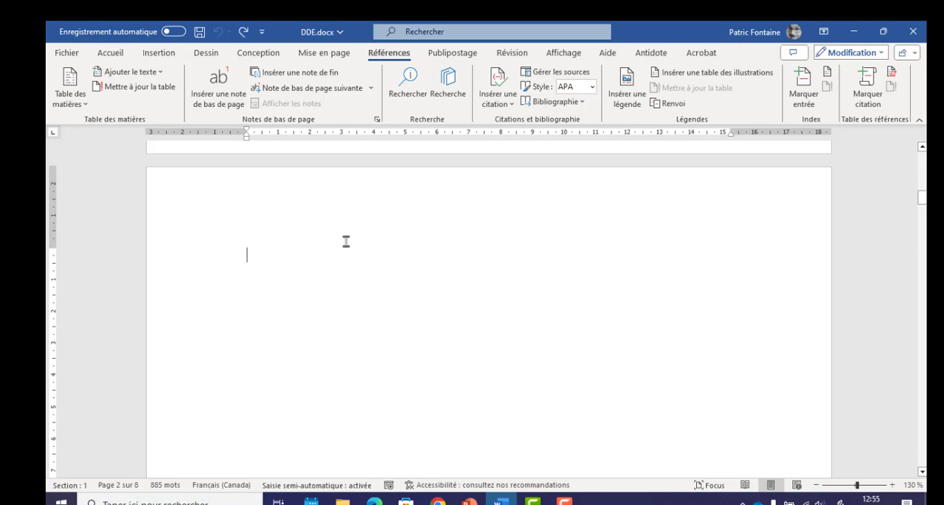
text(Ta)
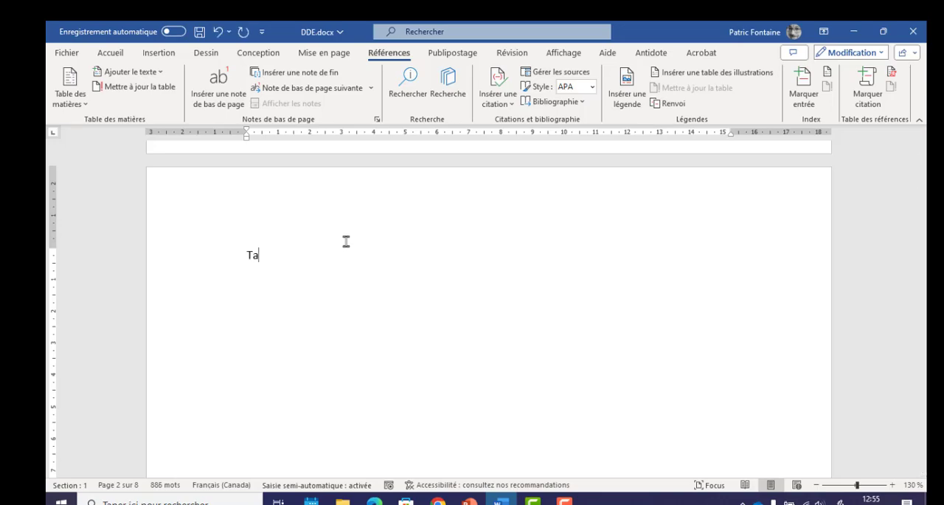
text(ble des matières)
key(Return)
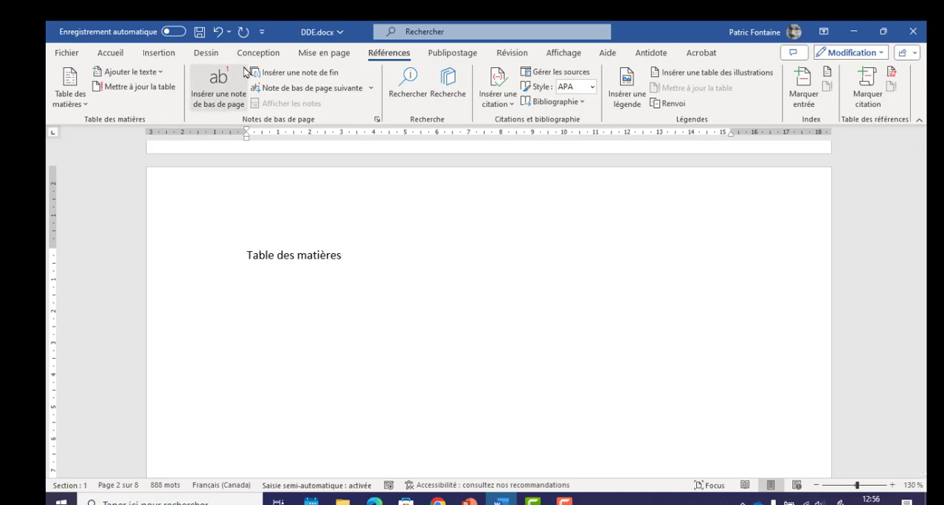
Insert a custom table of contents limited to 2 levels below the "Table des matières" title and check its entries
click(64, 109)
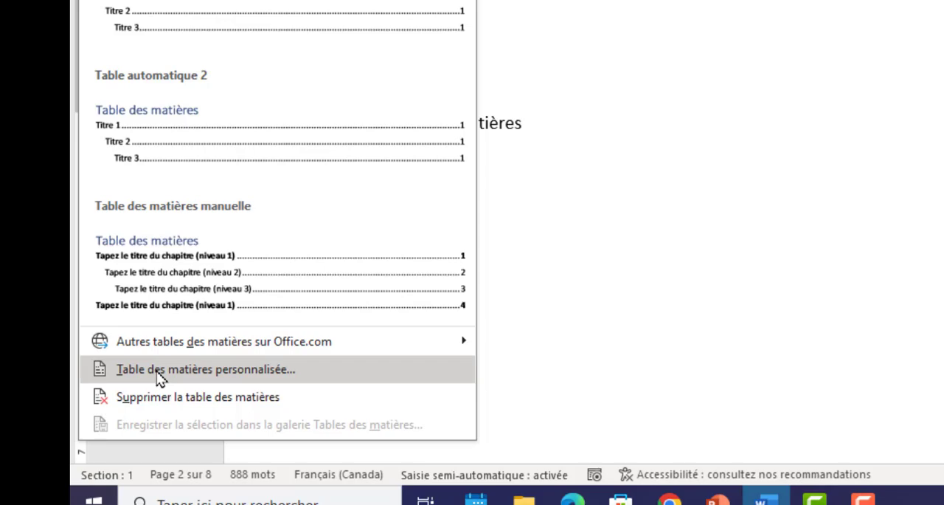
click(158, 373)
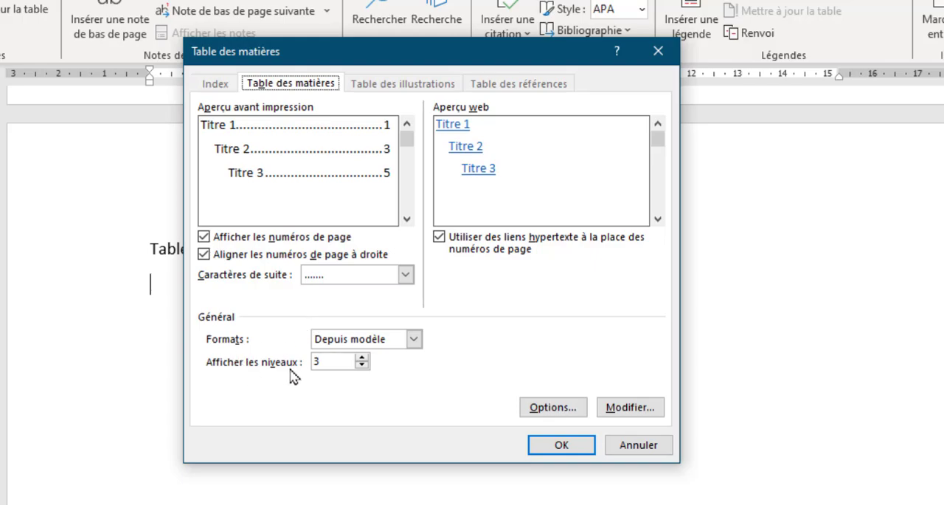
click(362, 365)
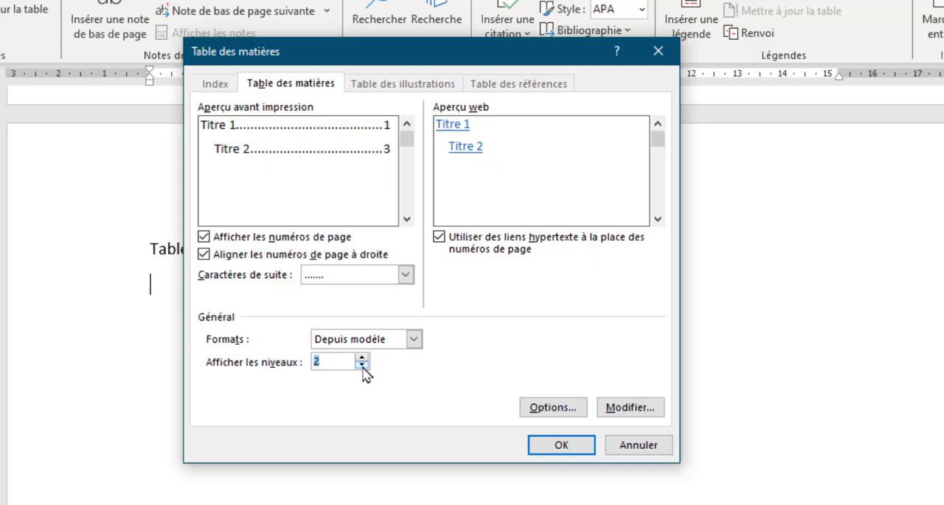
click(563, 445)
scroll(424, 435, down, 2)
scroll(356, 268, up, 4)
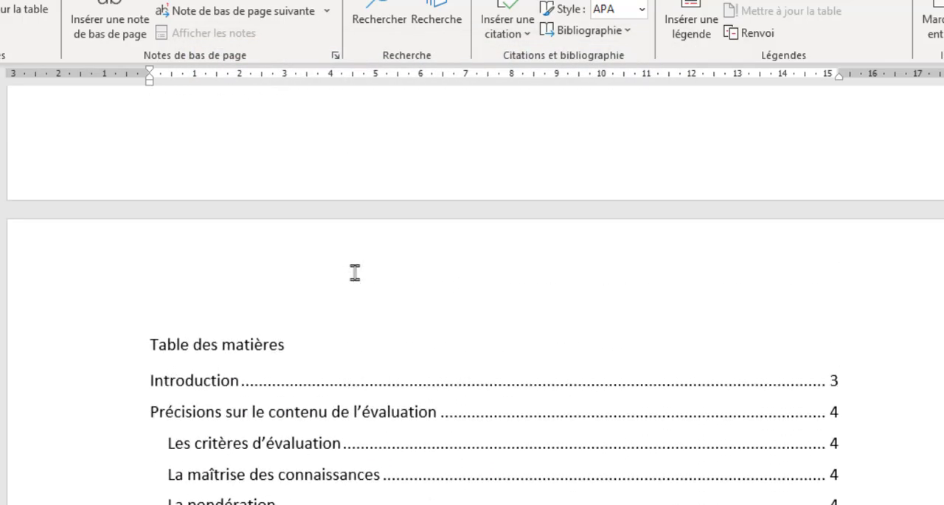
scroll(356, 268, down, 3)
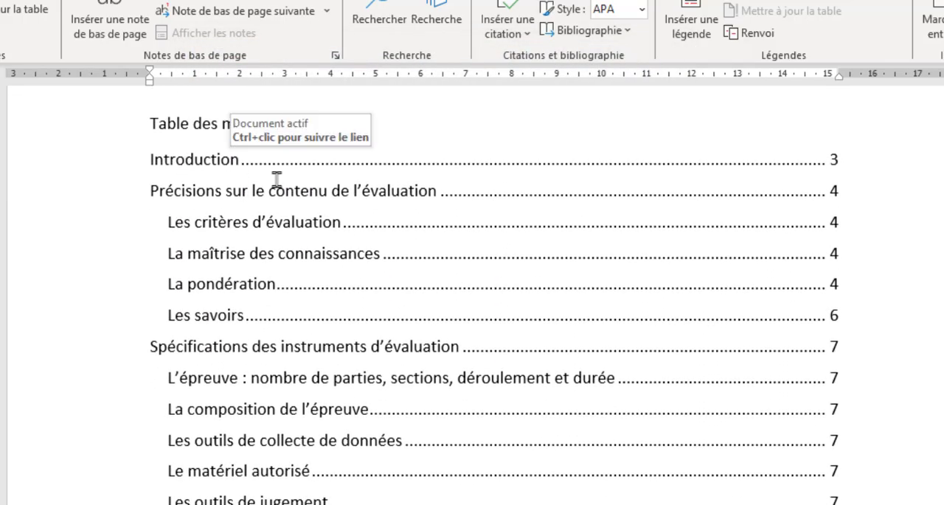
click(276, 408)
scroll(361, 402, down, 3)
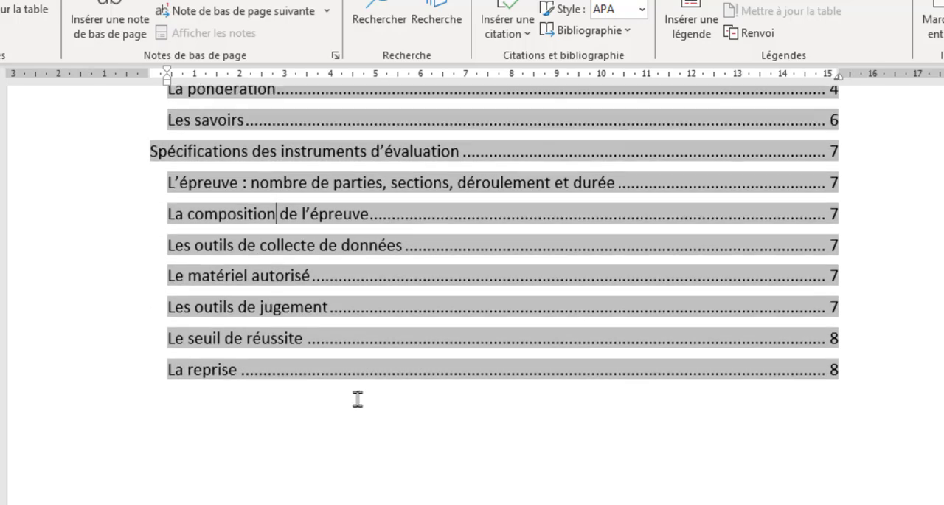
scroll(358, 398, up, 4)
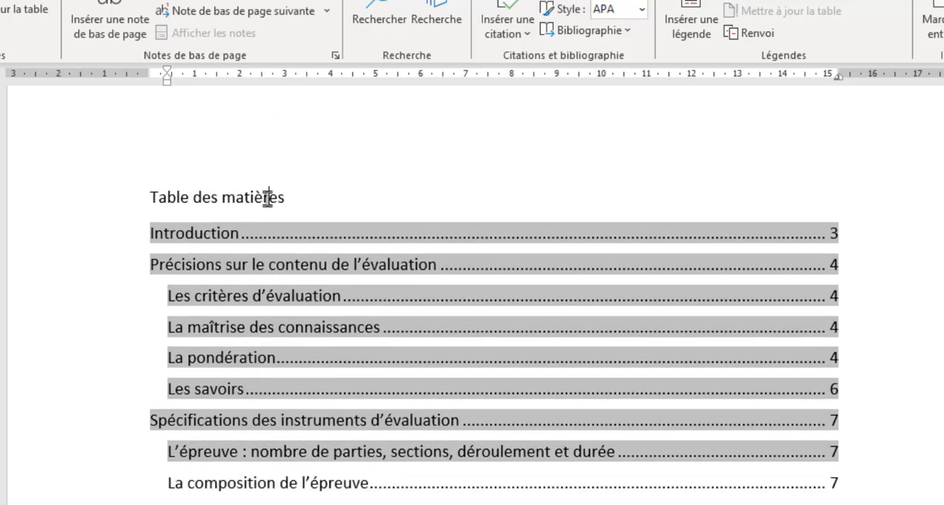
Apply the Titre 1 style to the "Table des matières" title on page 2
drag(295, 196, 133, 194)
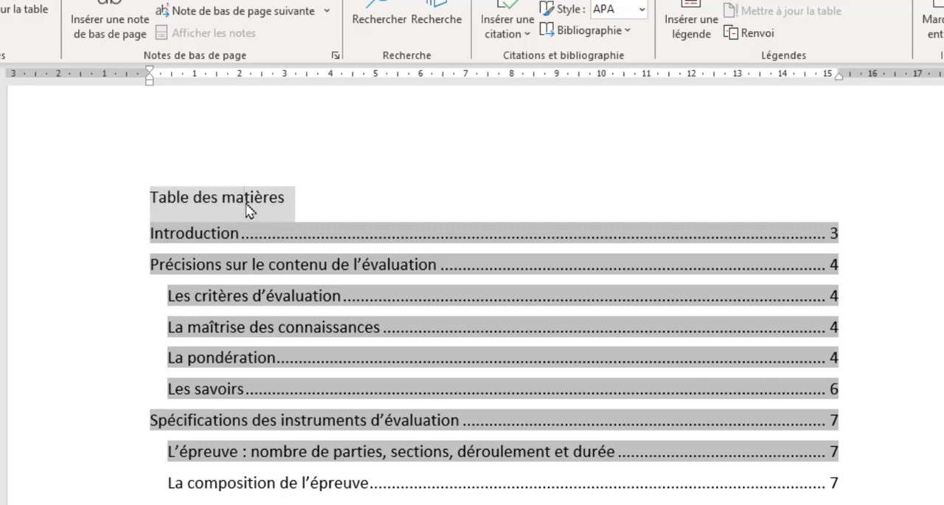
drag(311, 196, 125, 191)
click(2, 46)
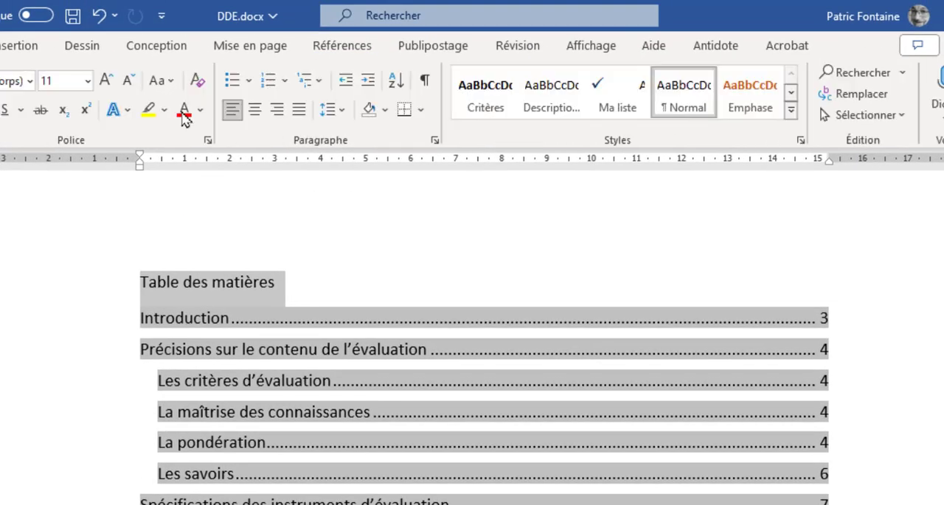
click(793, 110)
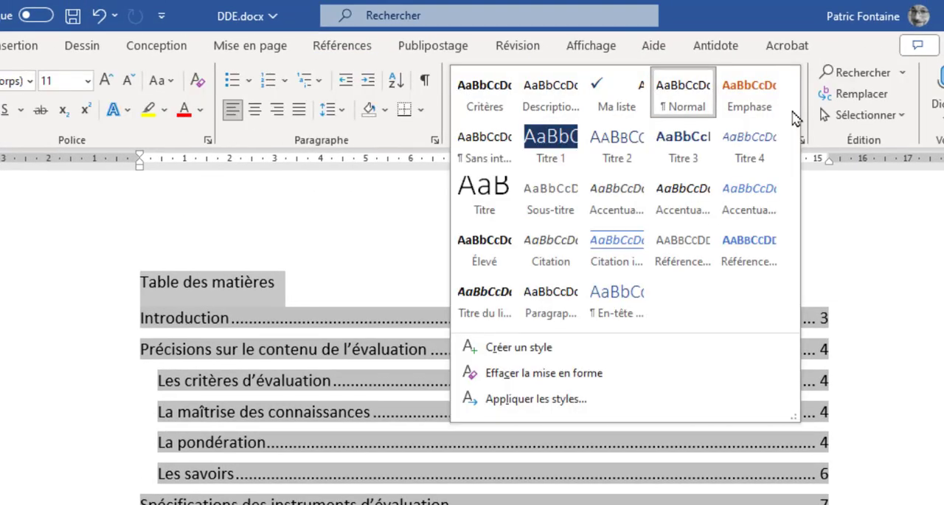
click(547, 146)
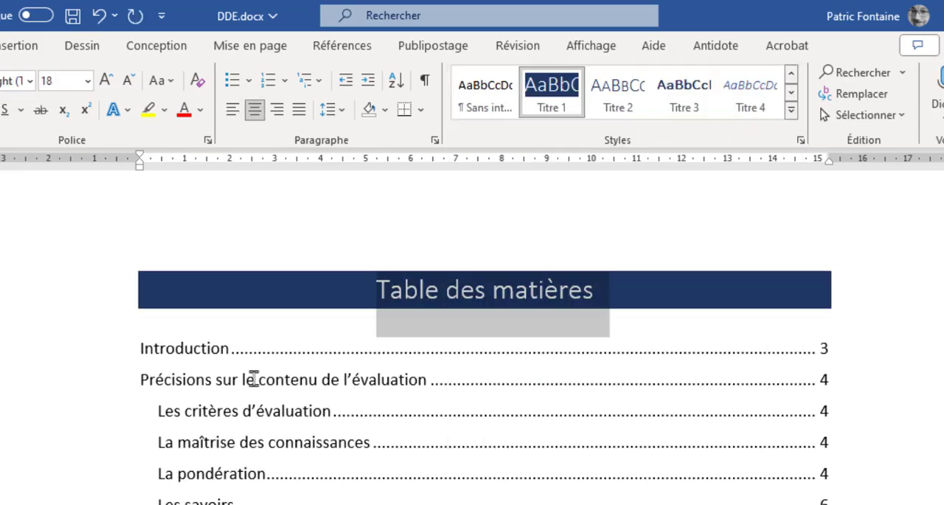
click(180, 341)
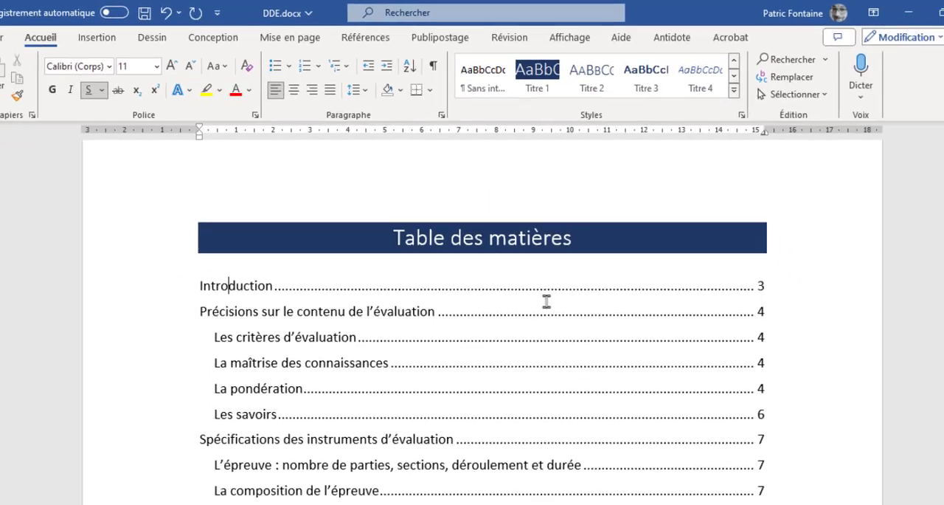
click(528, 244)
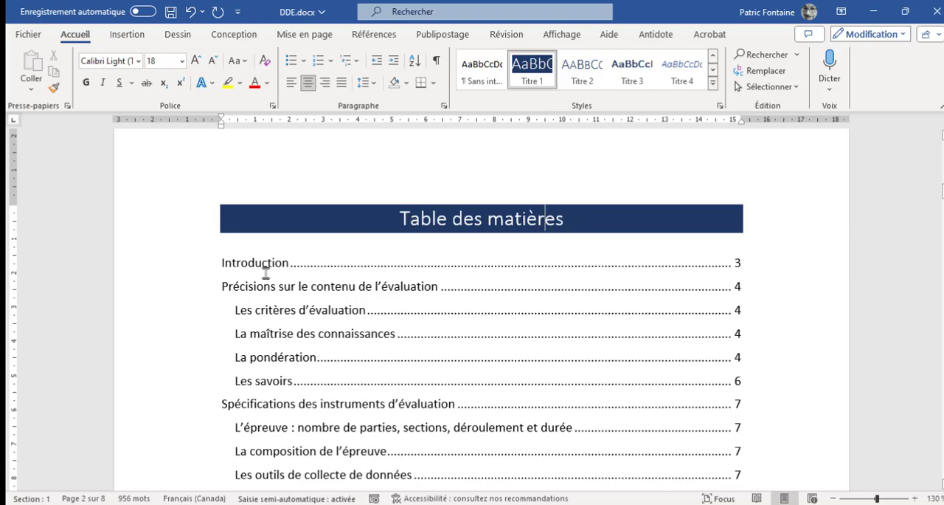
Examine the "Table des matières" title as text separate from the table of contents field and review the table's entries
click(287, 263)
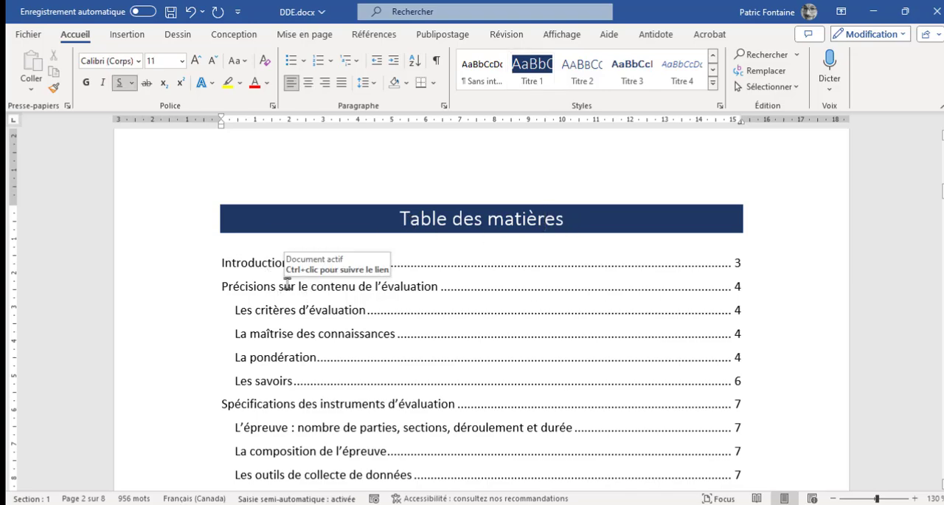
click(220, 266)
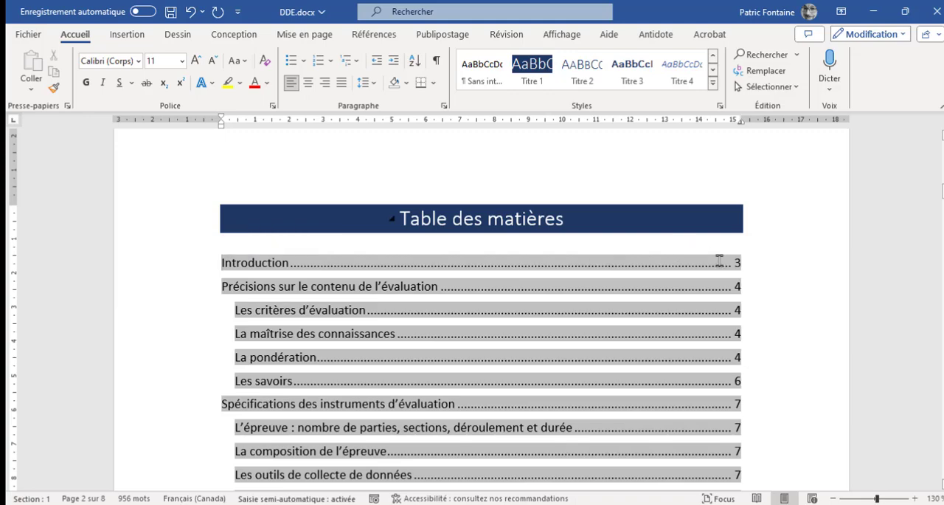
click(465, 219)
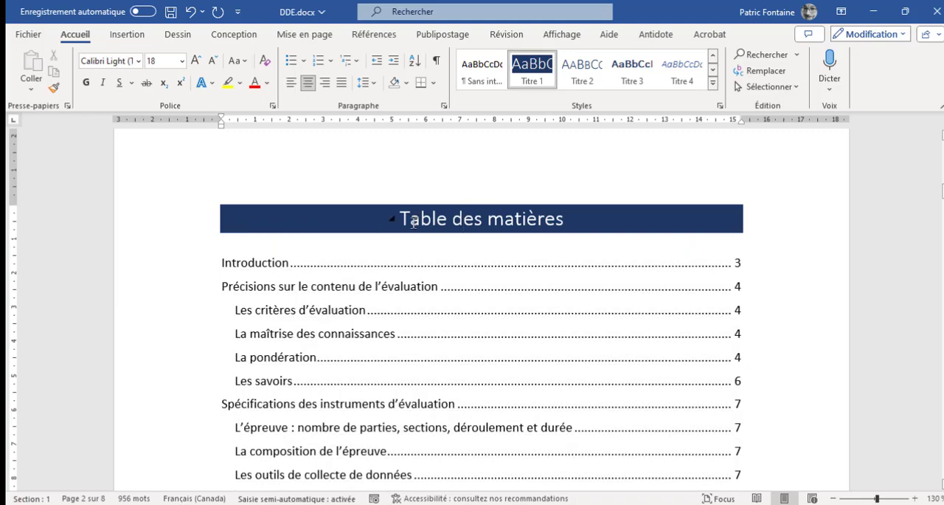
scroll(561, 301, down, 2)
scroll(561, 297, up, 4)
scroll(557, 299, down, 4)
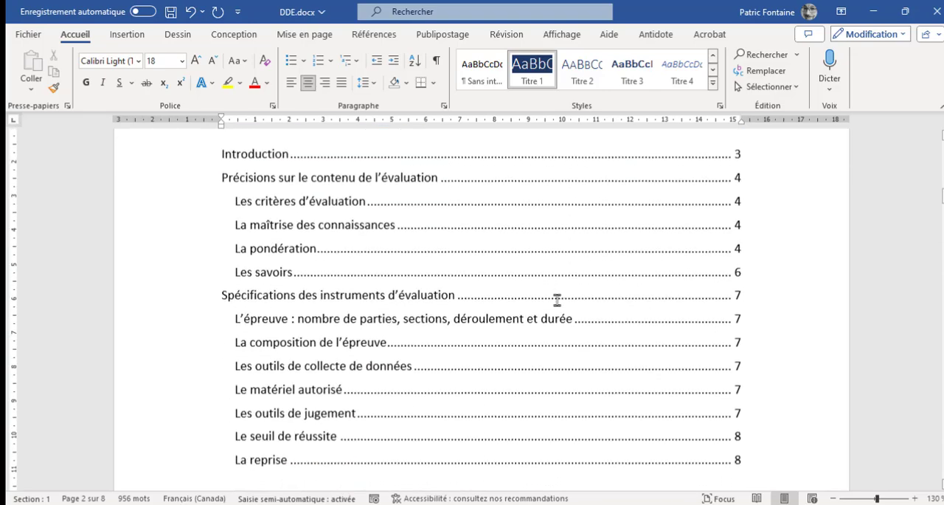
Insert a page break before the "La maîtrise des connaissances" heading so that it starts on a new page
scroll(557, 298, down, 3)
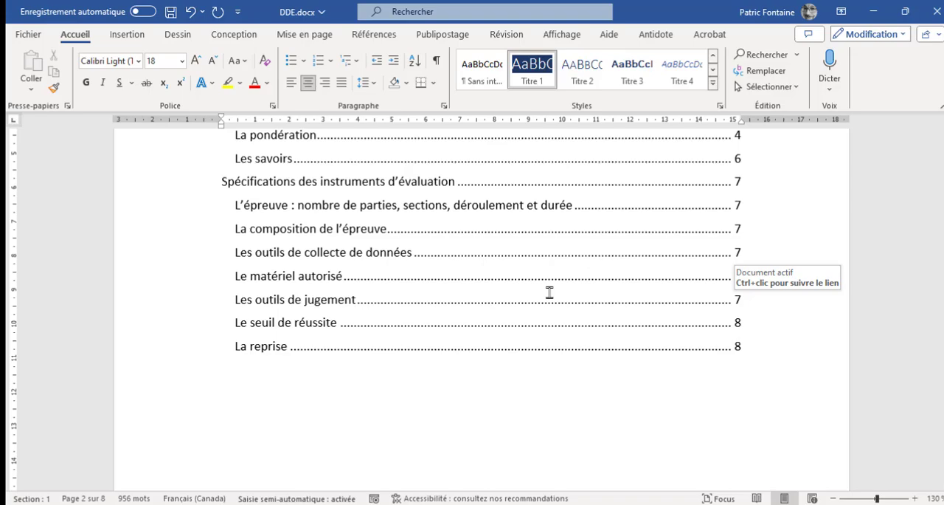
scroll(550, 293, down, 15)
scroll(546, 275, down, 15)
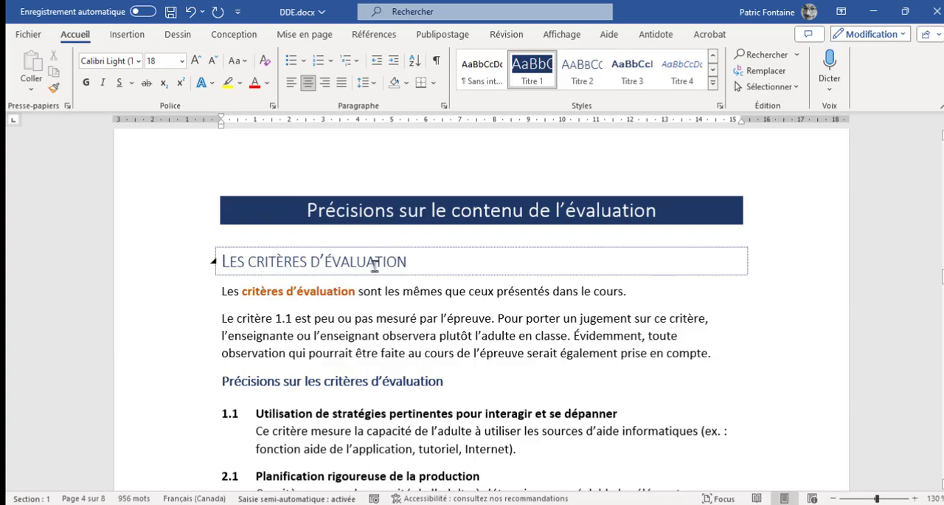
scroll(267, 331, down, 8)
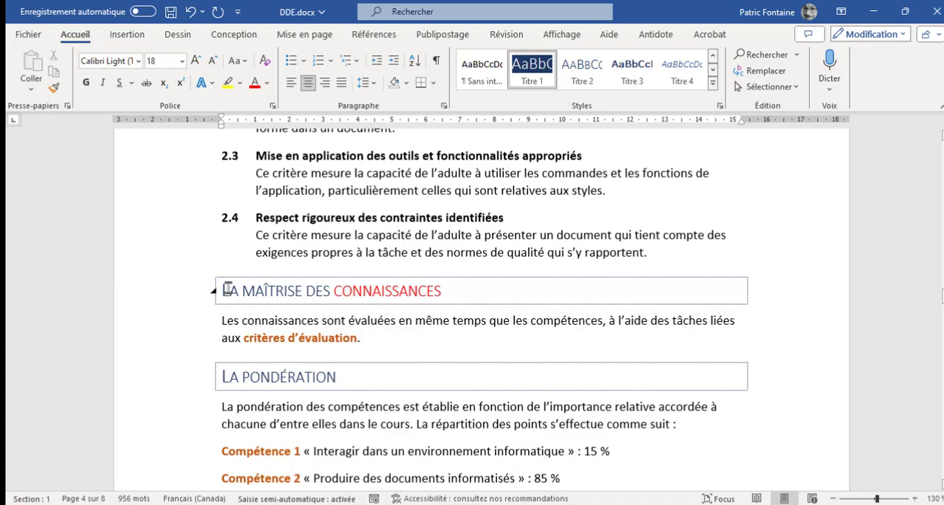
click(225, 290)
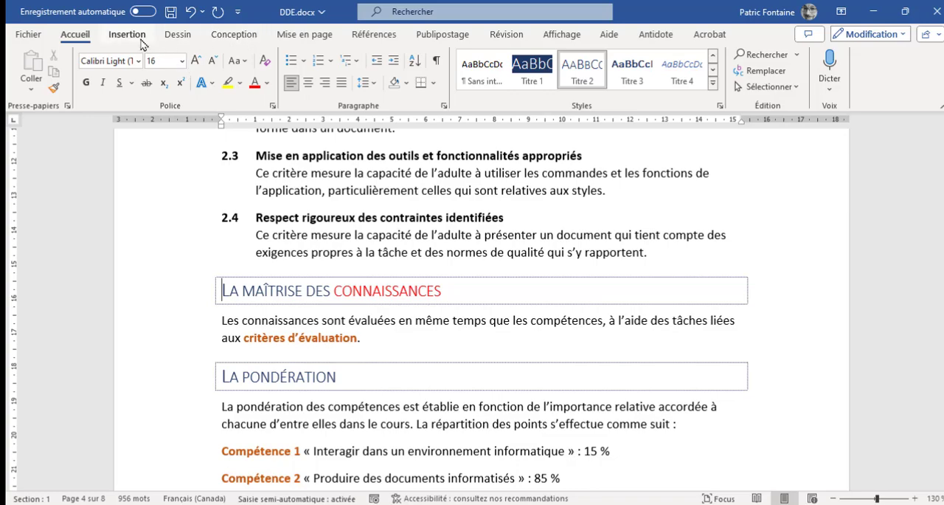
click(295, 41)
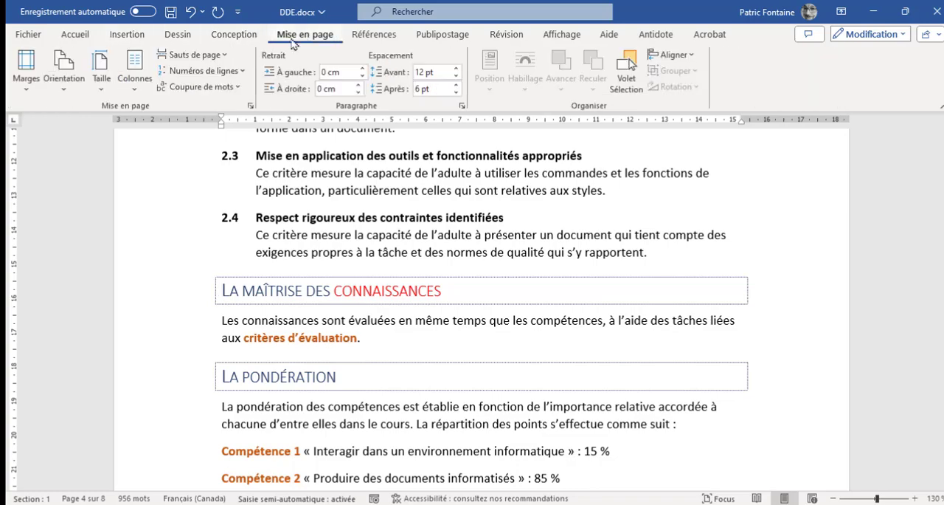
click(195, 55)
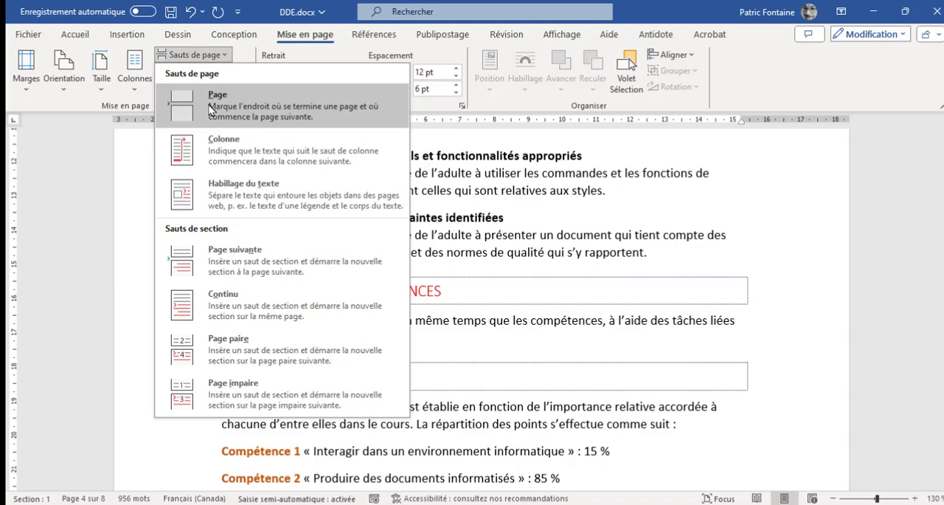
click(133, 39)
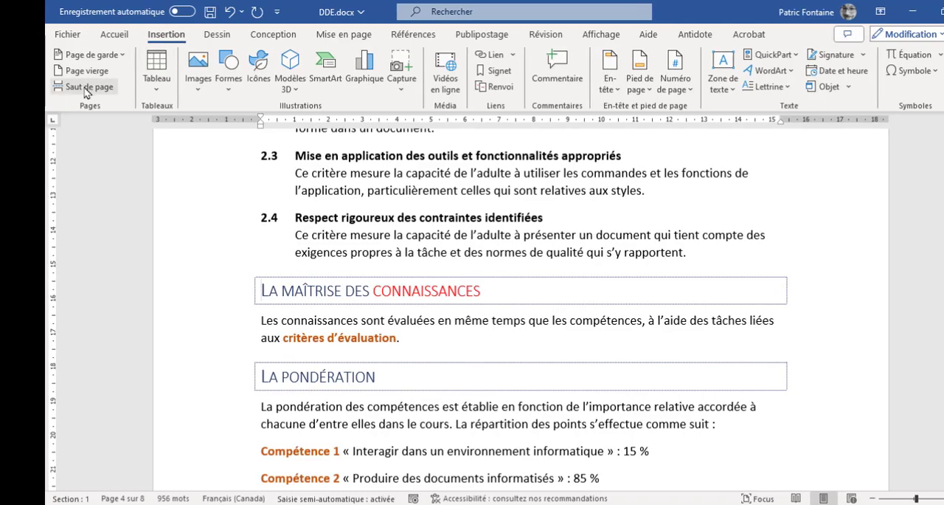
click(86, 88)
scroll(426, 319, down, 4)
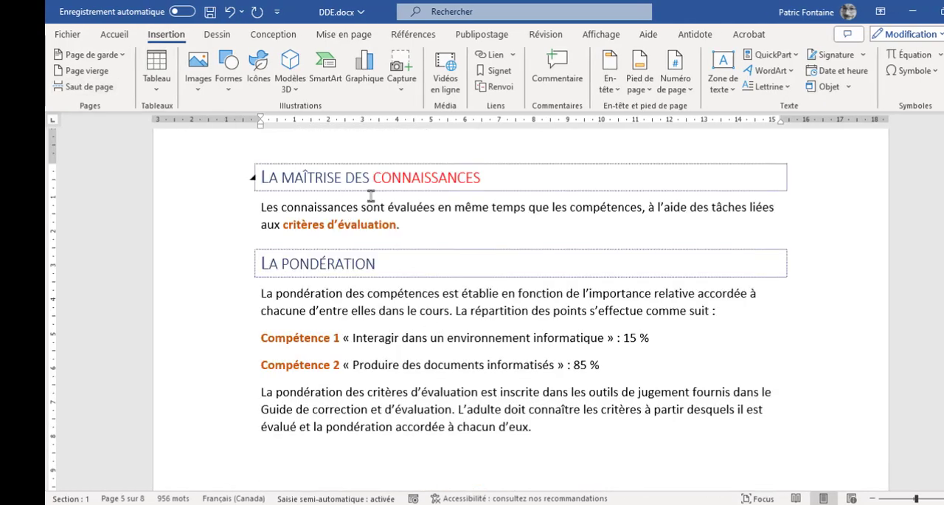
scroll(342, 269, down, 3)
scroll(342, 270, up, 6)
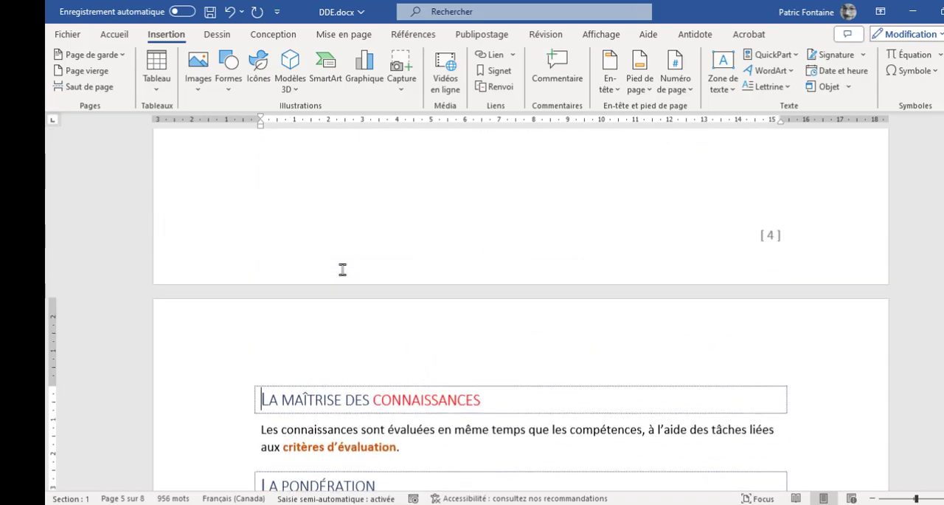
Show the formatting marks and delete the page break between the end of the "La pondération" section and the "Les savoirs" heading
scroll(342, 270, down, 6)
click(115, 34)
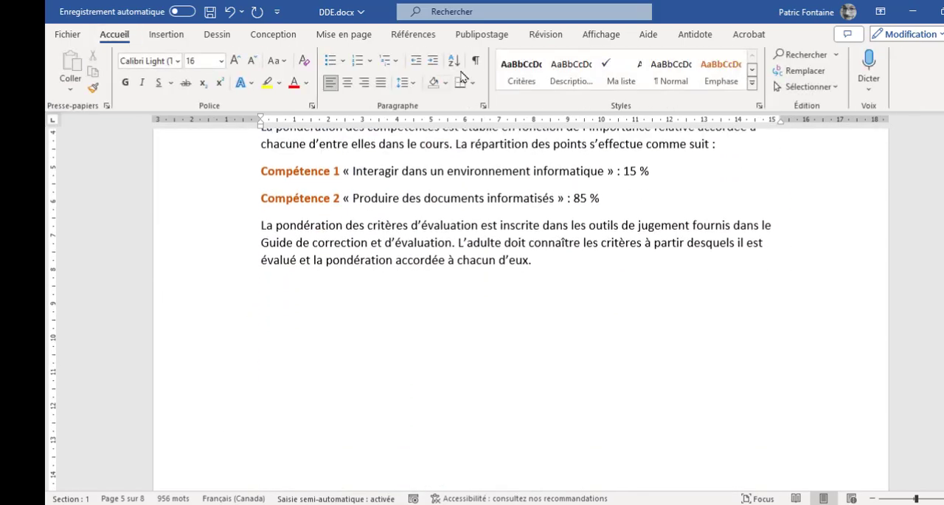
click(475, 60)
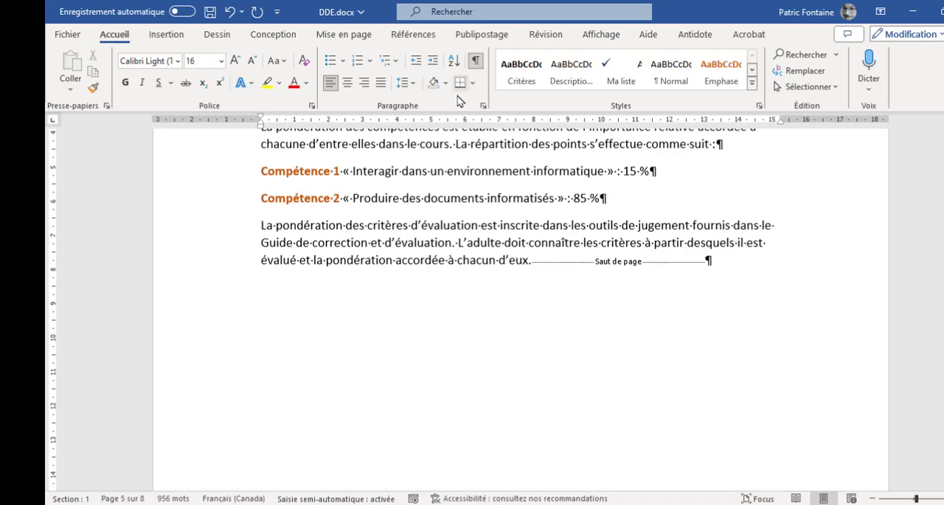
click(534, 259)
scroll(660, 304, down, 10)
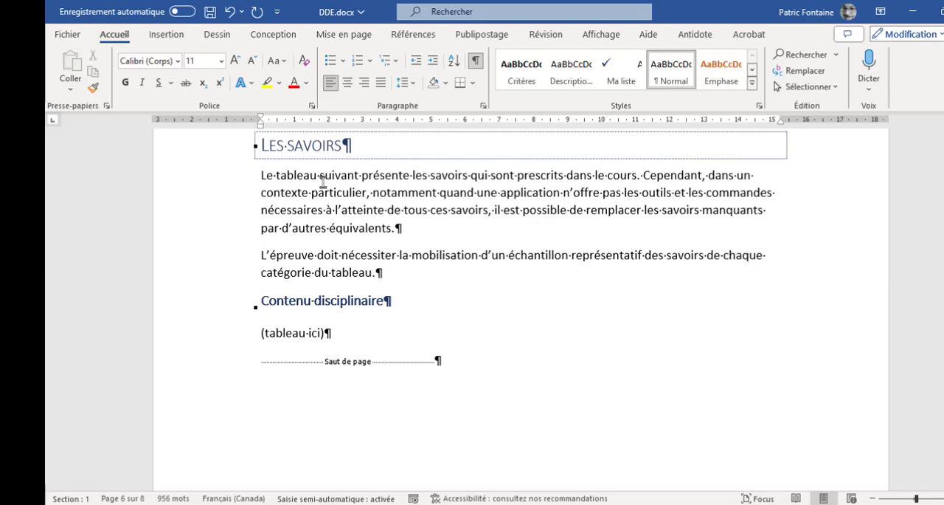
scroll(414, 244, up, 3)
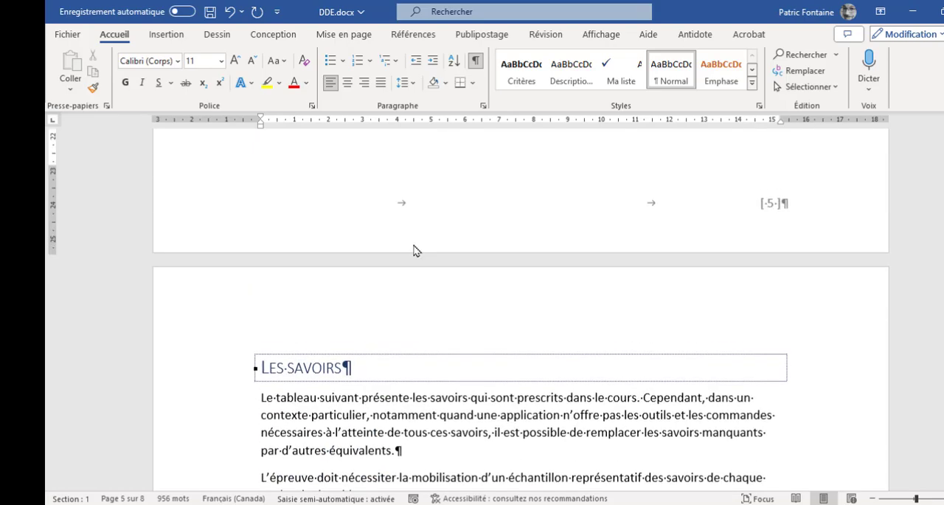
scroll(414, 247, up, 6)
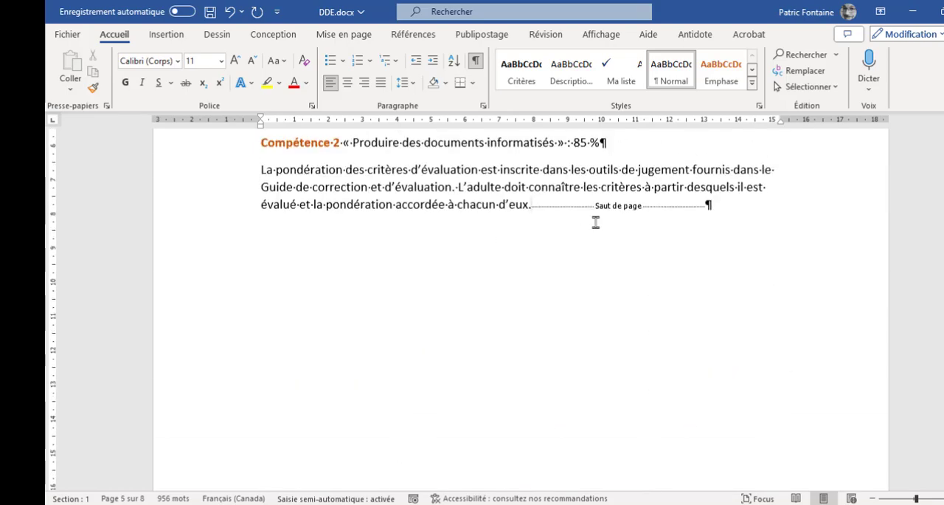
key(Delete)
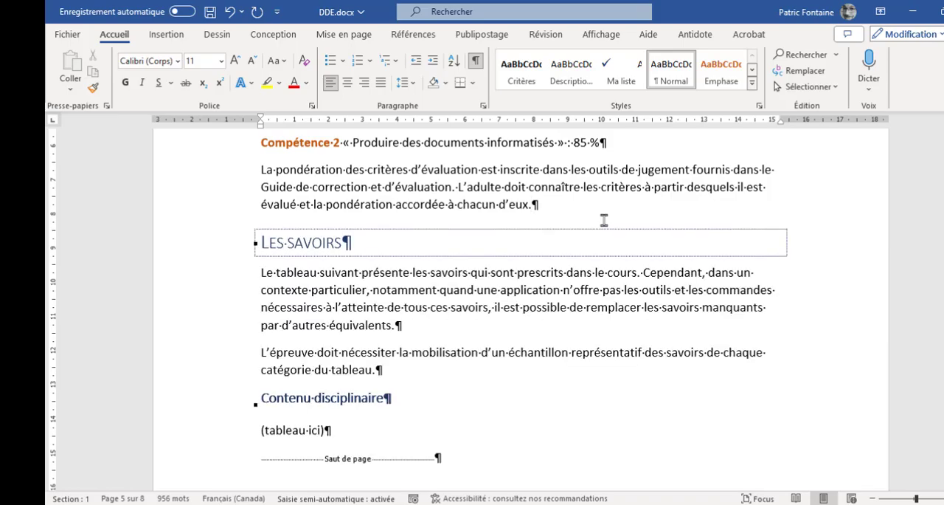
Compare the pages of the headings "La maîtrise des connaissances", "La pondération" and "Les savoirs" with their table of contents entries
click(311, 243)
scroll(387, 296, up, 3)
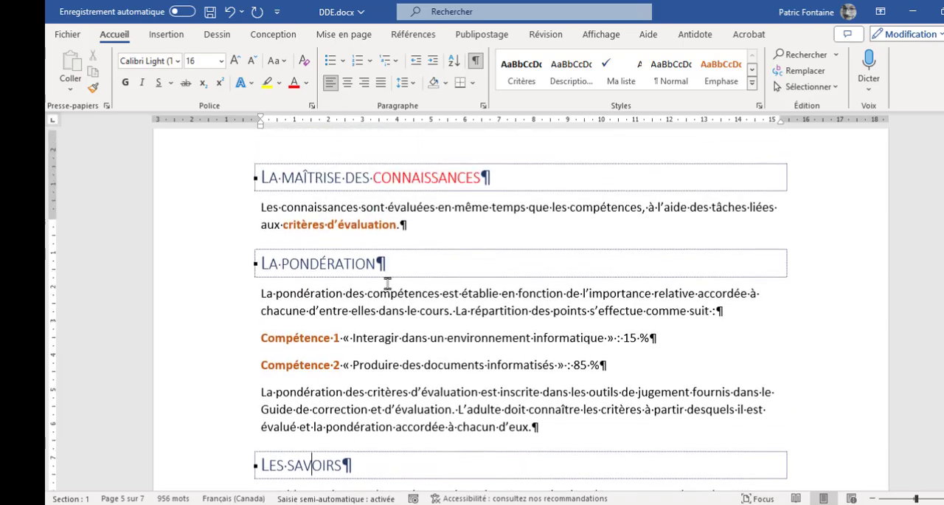
scroll(387, 284, down, 3)
scroll(426, 255, up, 10)
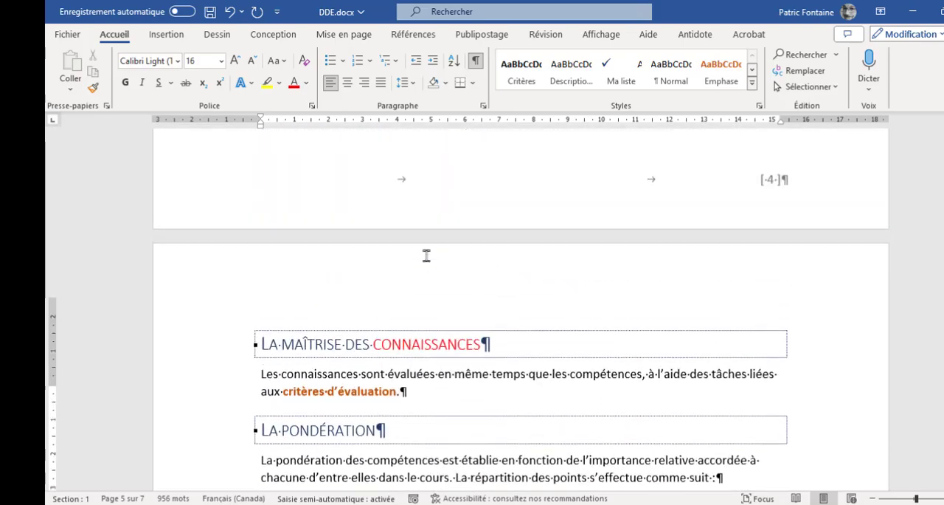
scroll(426, 256, up, 20)
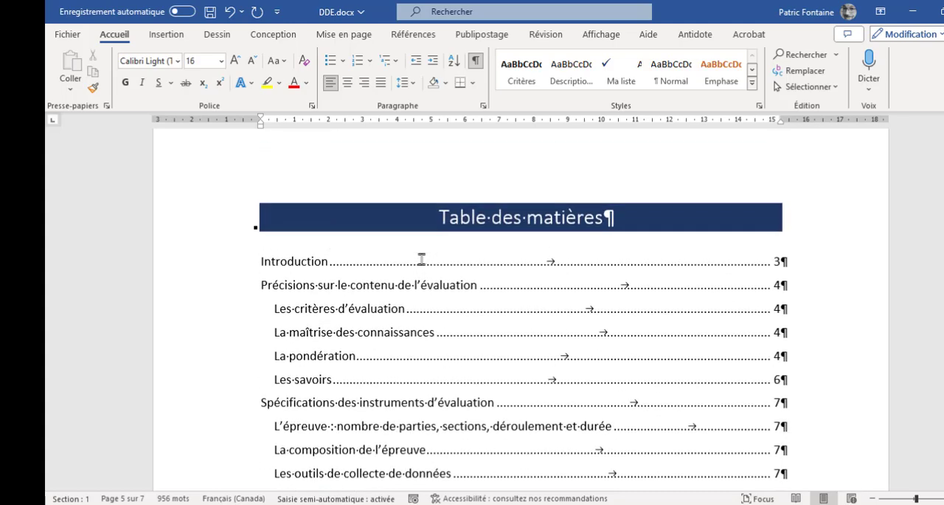
scroll(426, 256, down, 3)
click(278, 222)
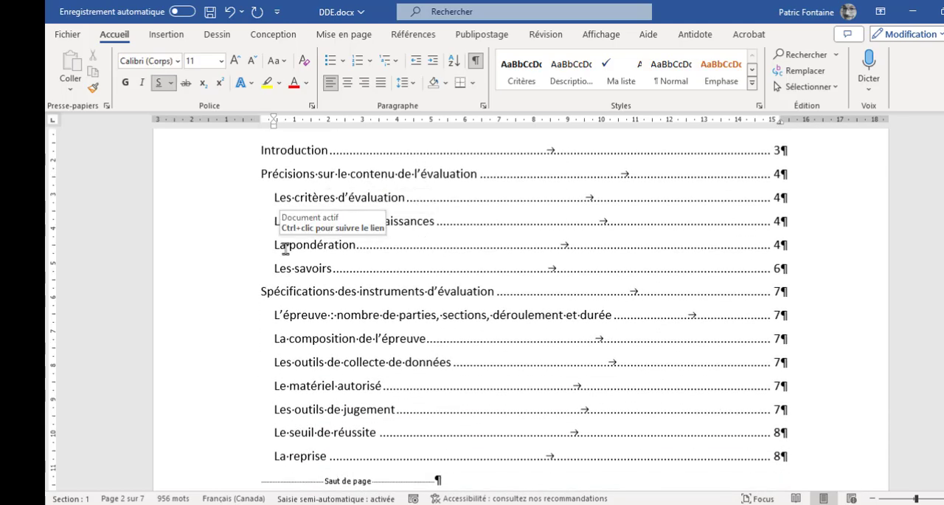
click(286, 247)
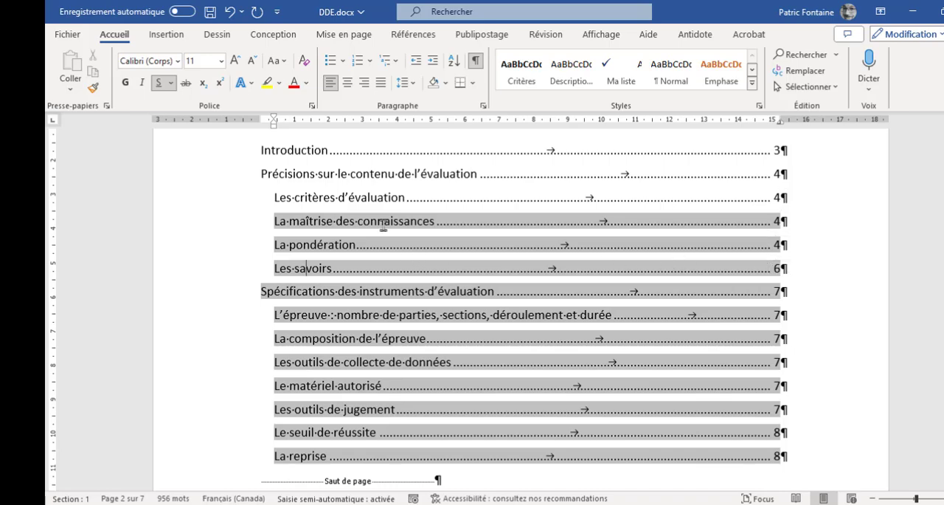
scroll(385, 215, up, 1)
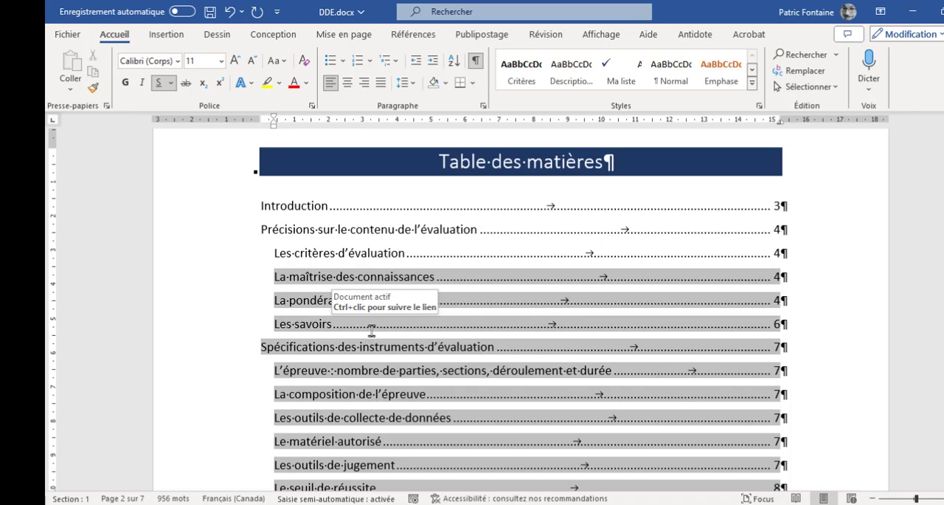
Update only the page numbers of the table of contents and check them against the entries
click(323, 219)
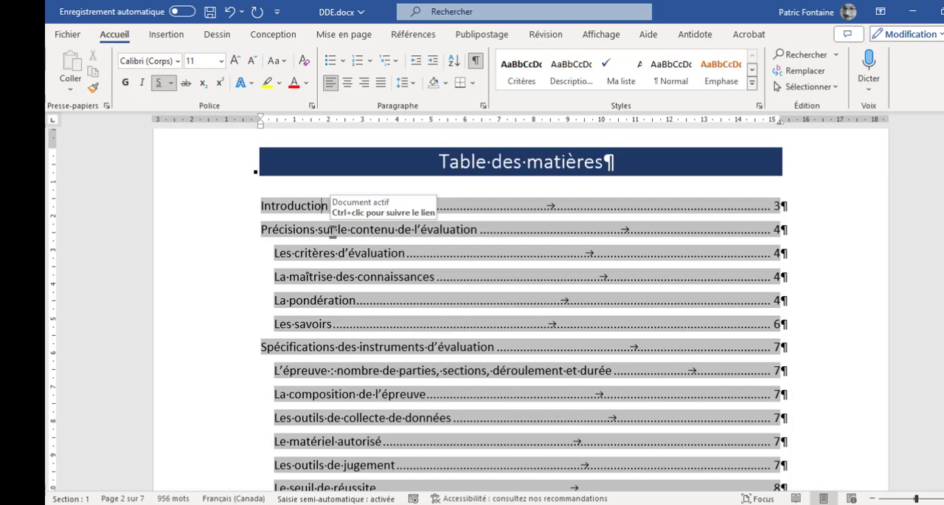
click(404, 35)
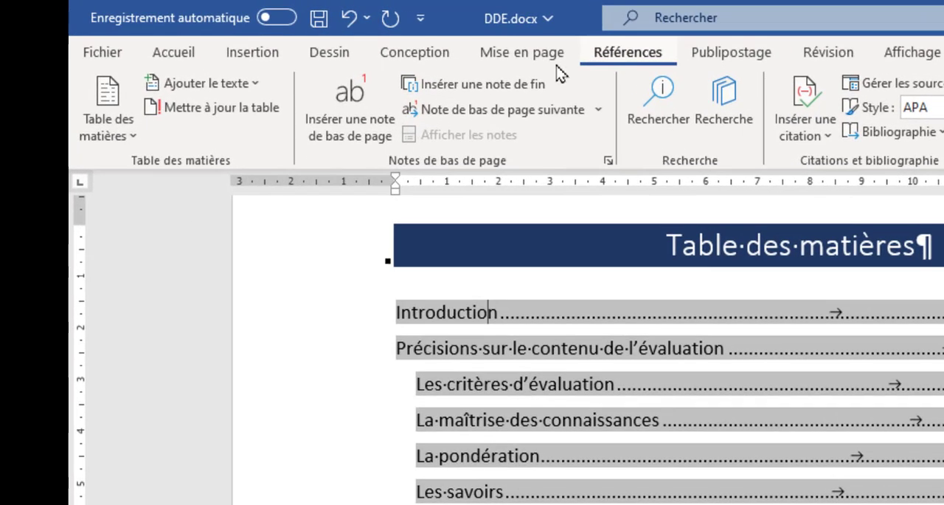
click(234, 114)
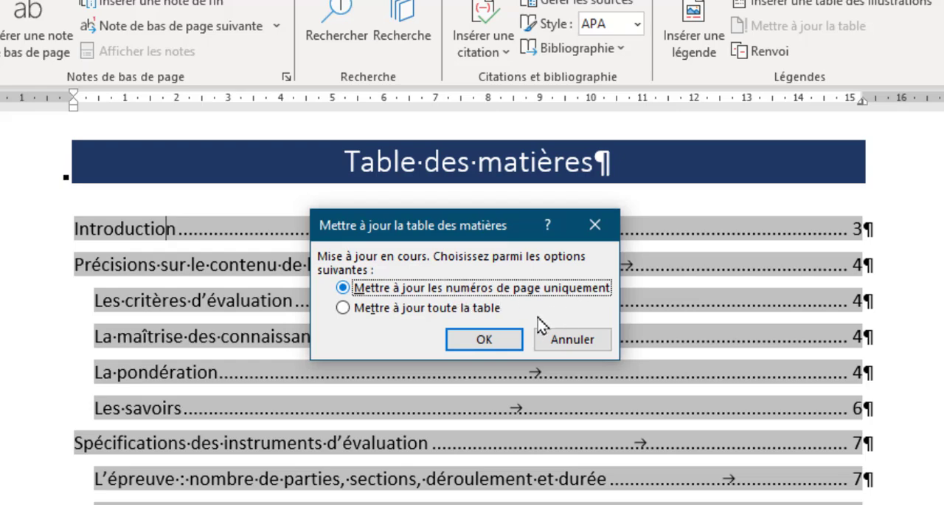
click(490, 342)
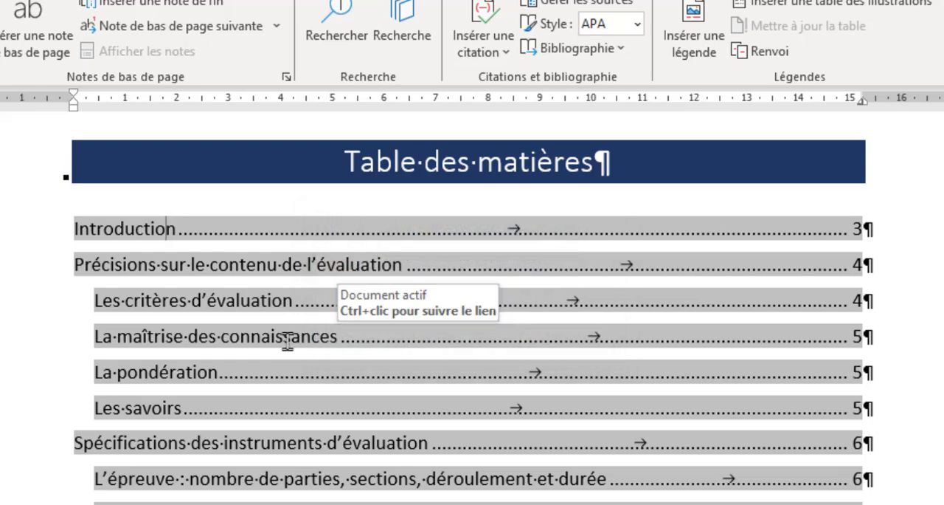
scroll(280, 373, down, 2)
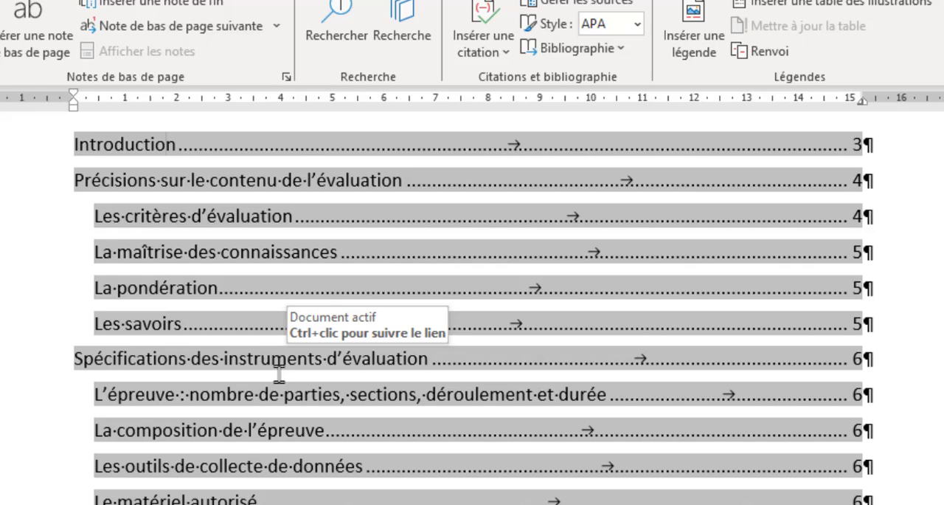
click(215, 258)
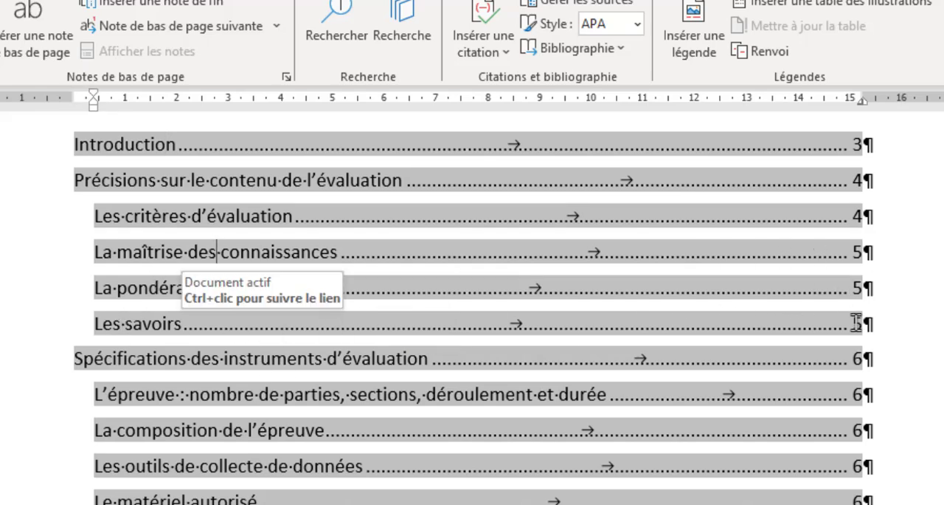
scroll(433, 295, up, 2)
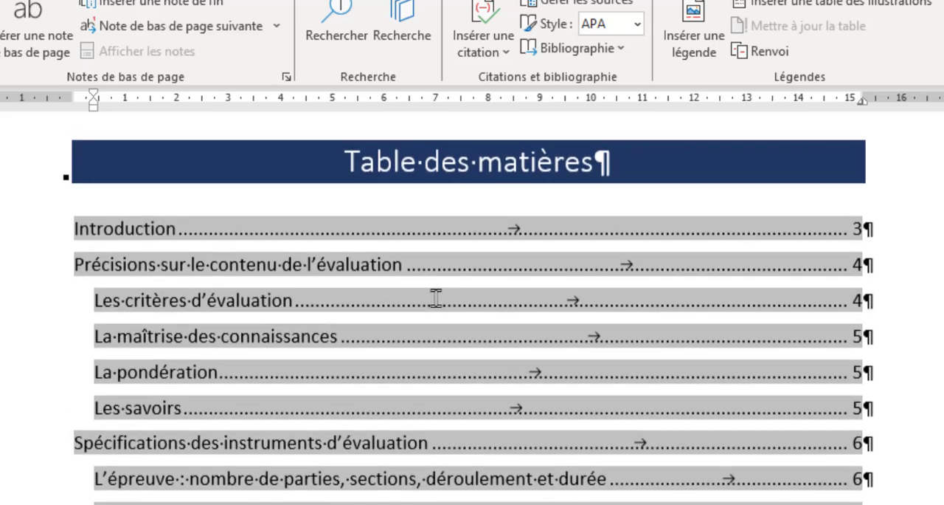
click(76, 228)
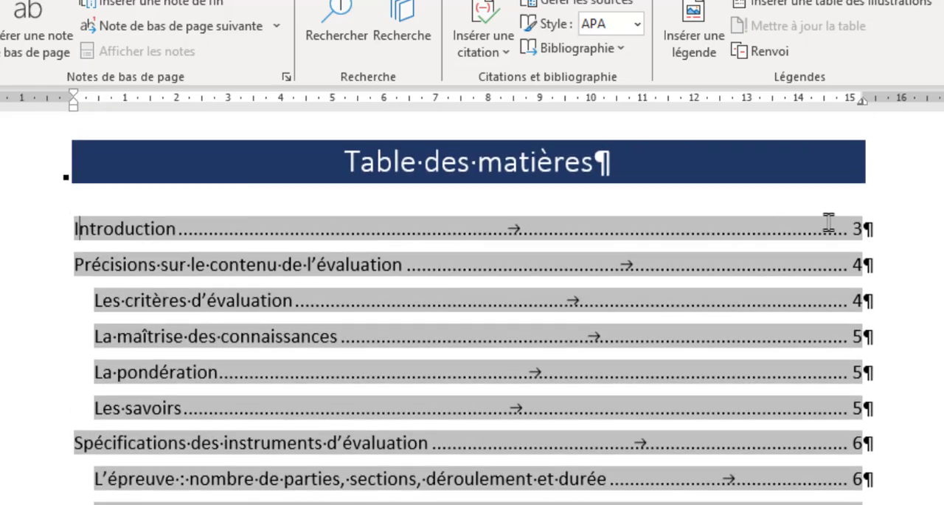